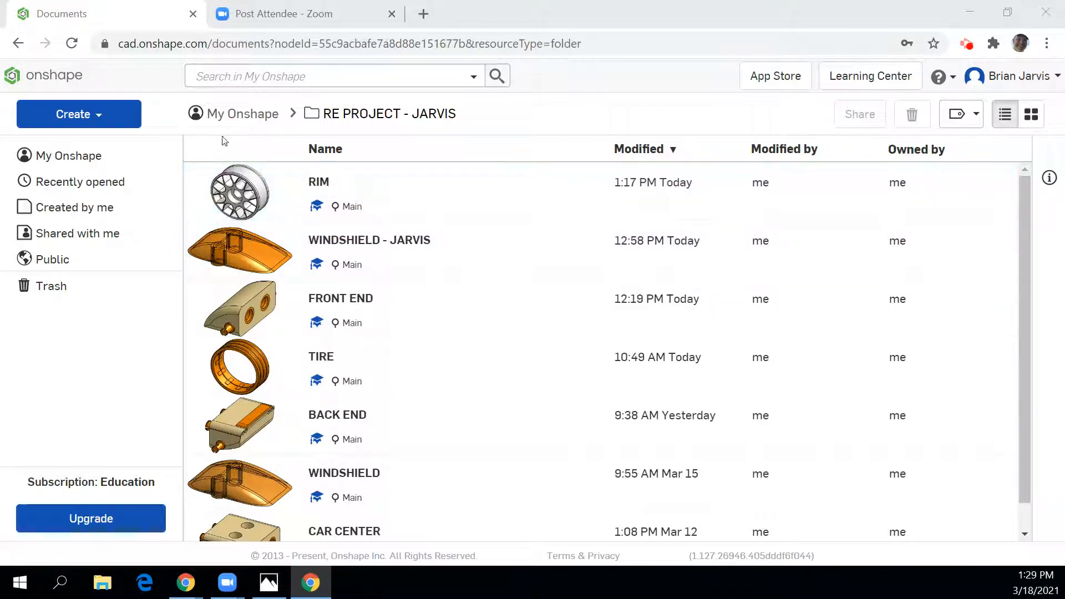
- Create a new document named "RIM - " followed by the owner's surname in capitals
left_click(73, 116)
left_click(66, 145)
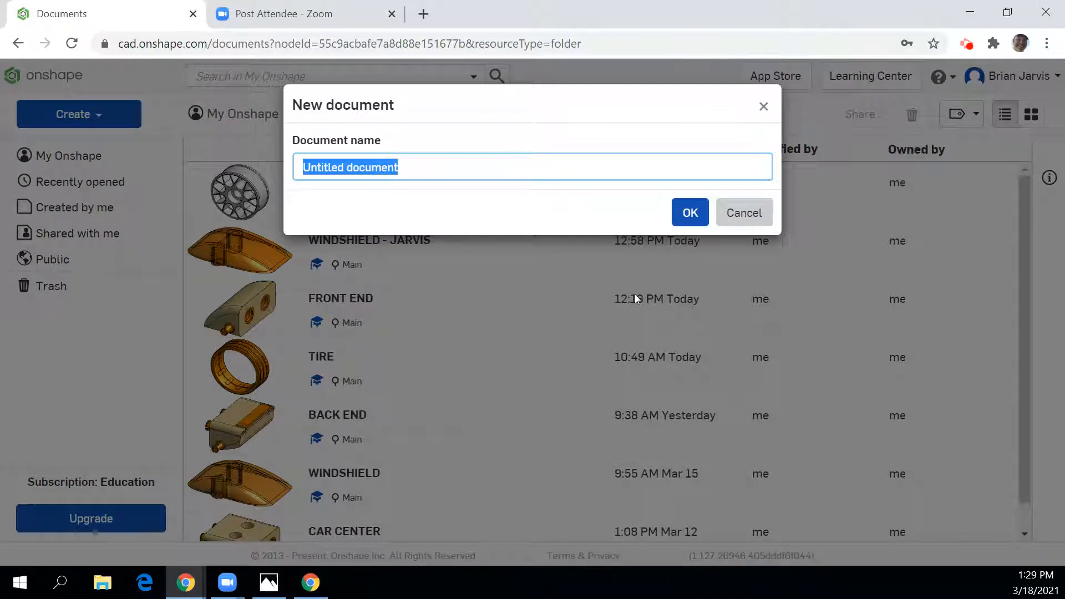
type("rim")
key("BackSpace")
key("BackSpace")
key("BackSpace")
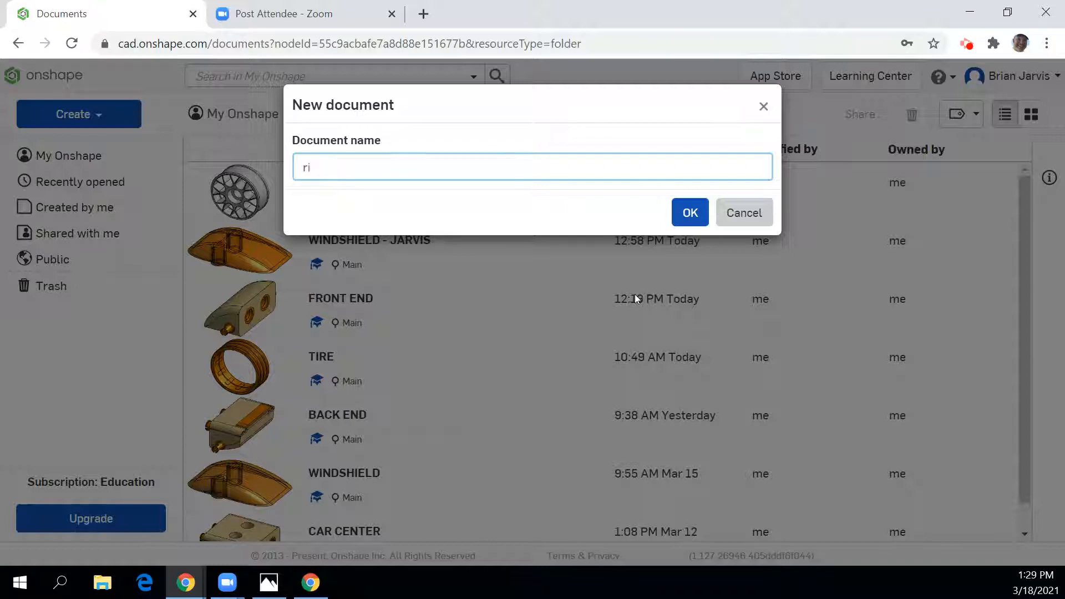
type("RIM - JARVIS")
left_click(702, 221)
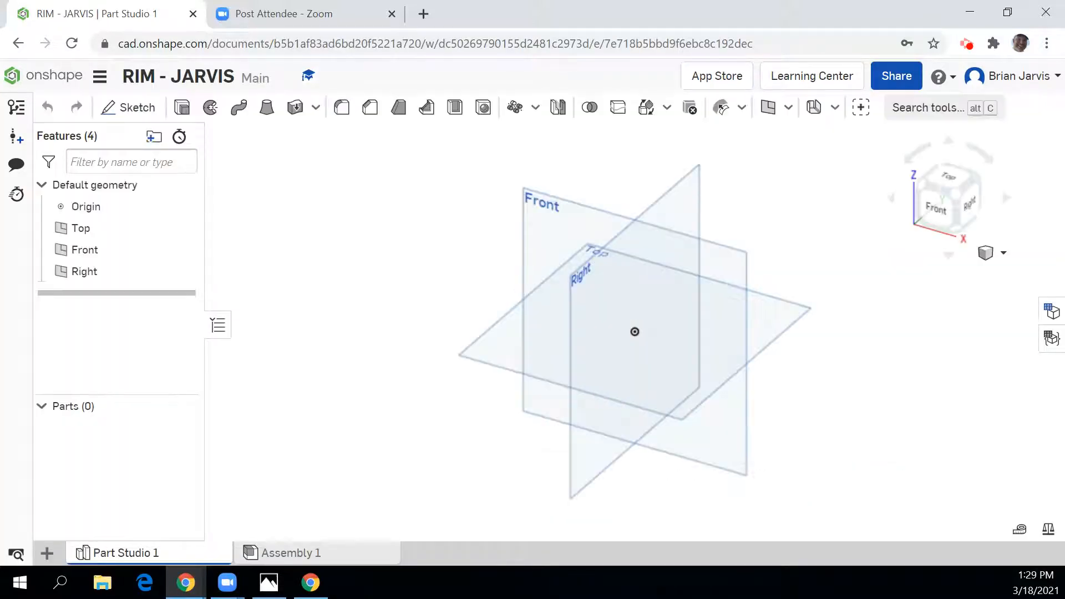
key("alt+Tab")
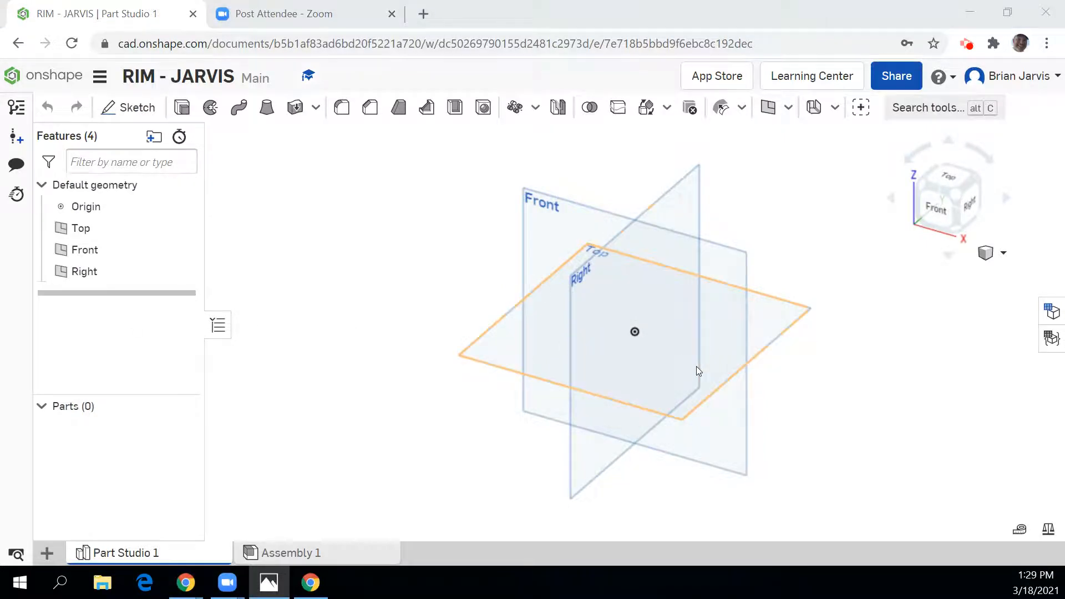
left_click(985, 369)
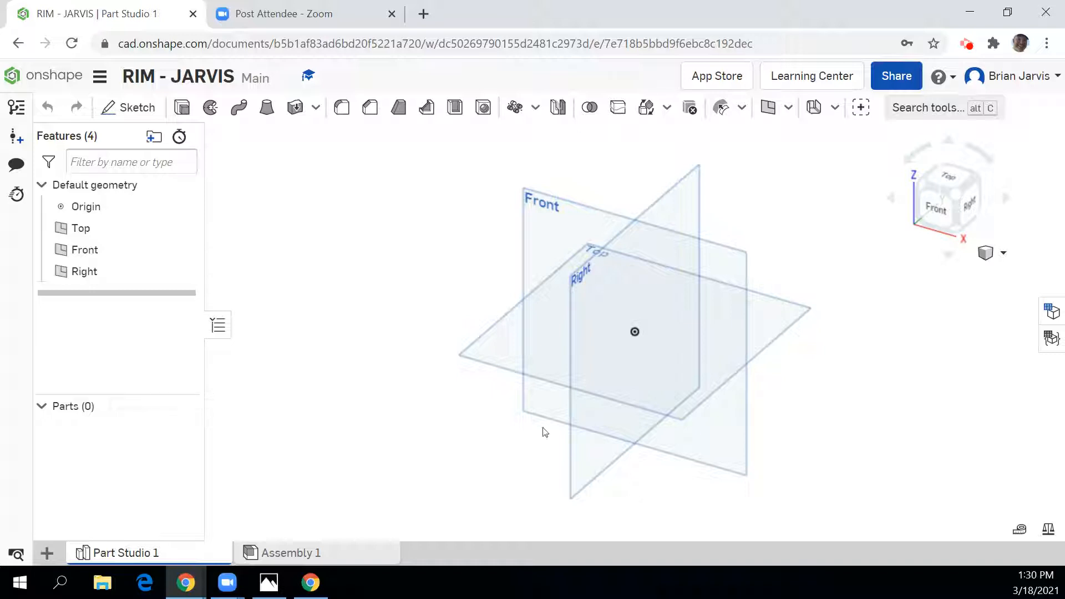
- Start a sketch on the Right plane and hide the Top, Front and Right planes
left_click(114, 108)
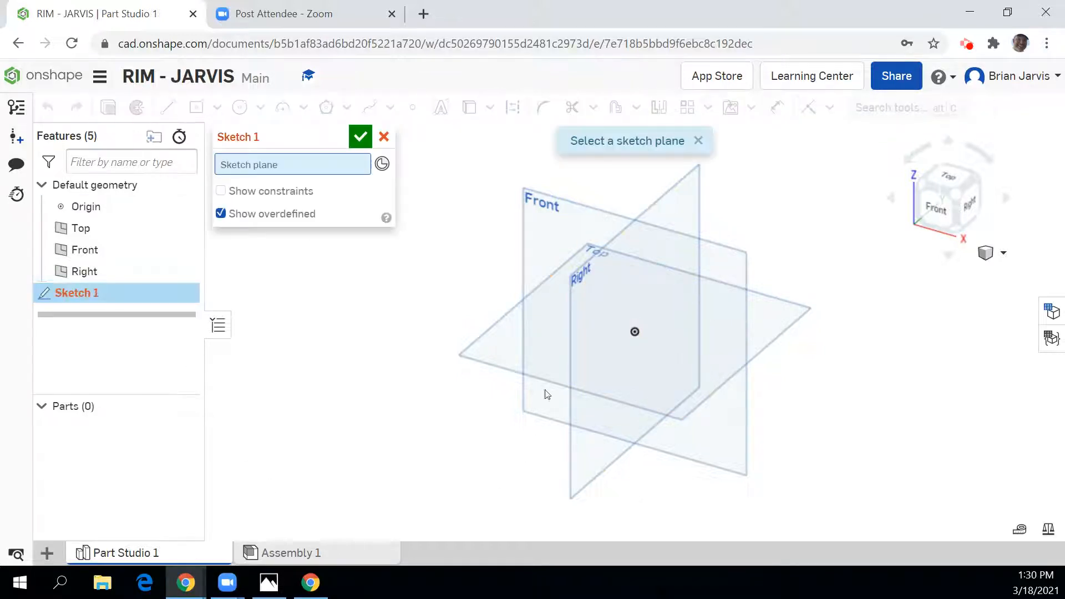
left_click(575, 294)
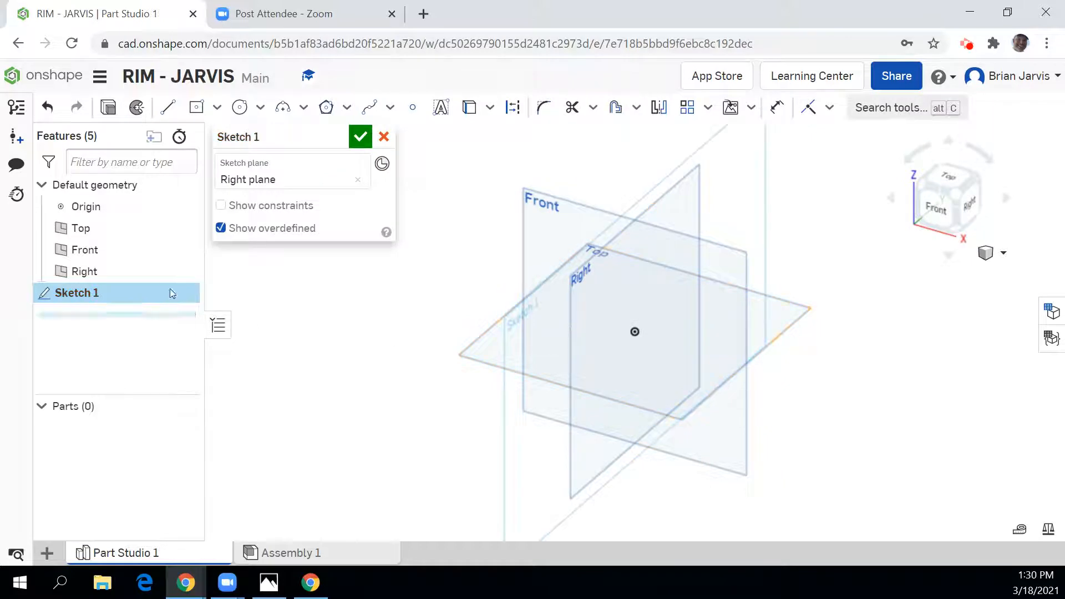
left_click(183, 228)
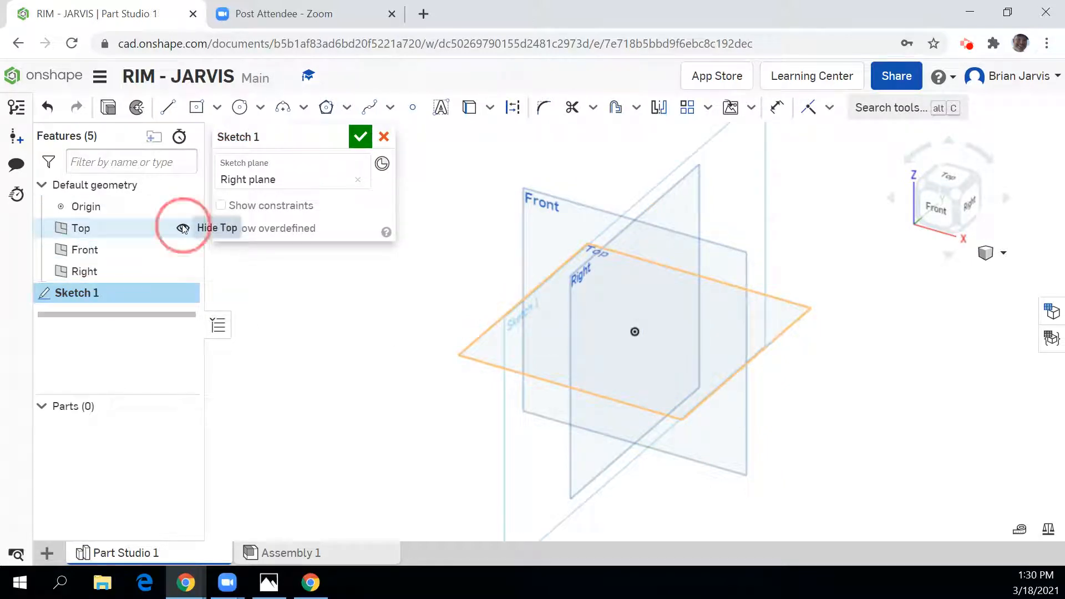
left_click(185, 249)
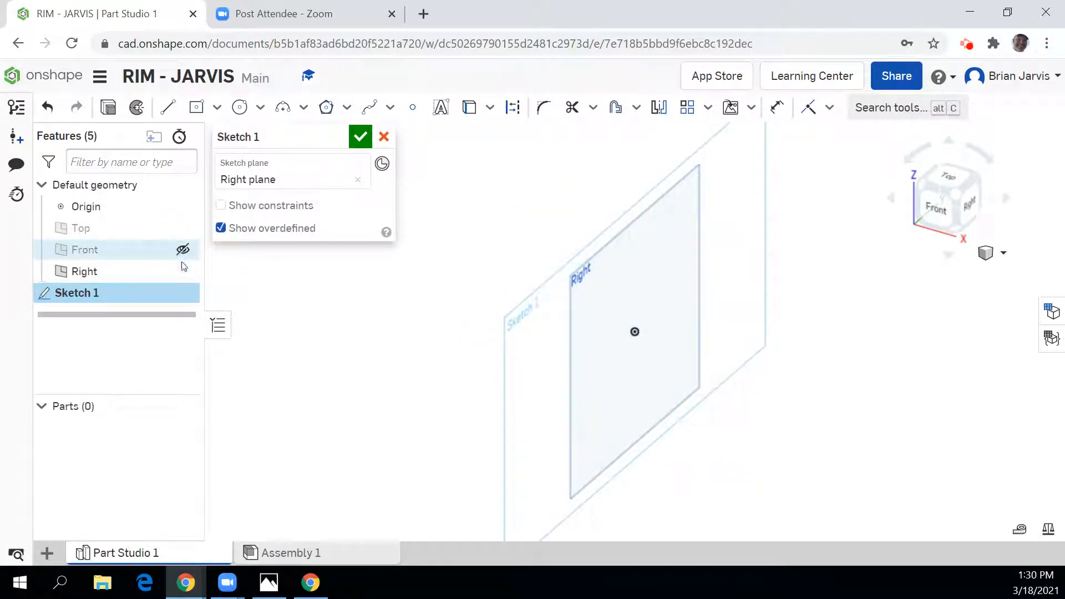
left_click(183, 270)
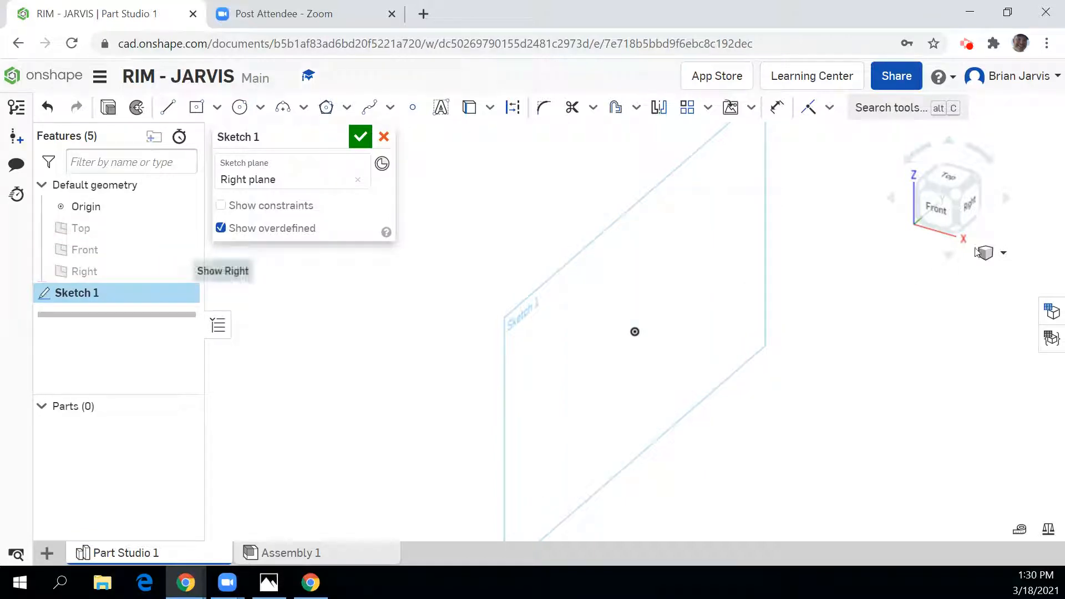
- Sketch a corner rectangle about 0.408 in wide and 0.842 in high, extending up and to the right from the origin
left_click(972, 208)
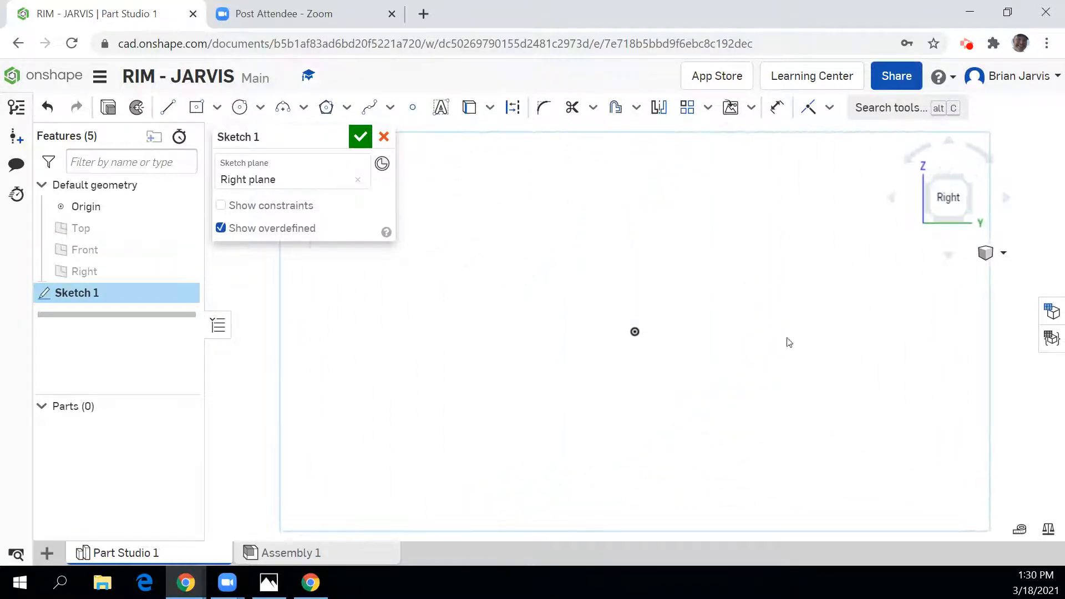
scroll(684, 240, "up", 2)
middle_click_drag(687, 253, 693, 280)
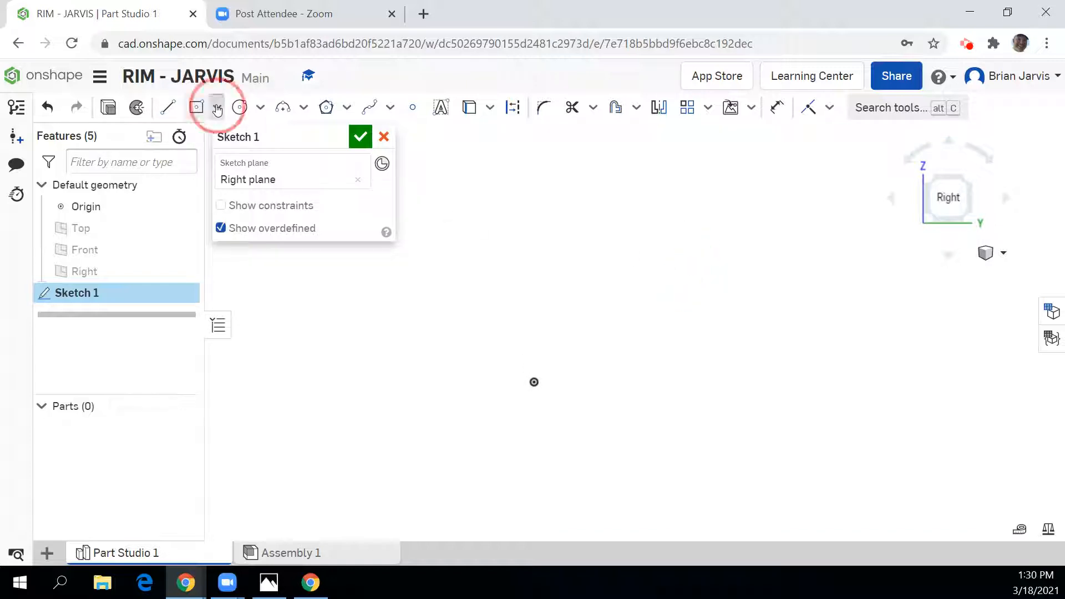
left_click(217, 109)
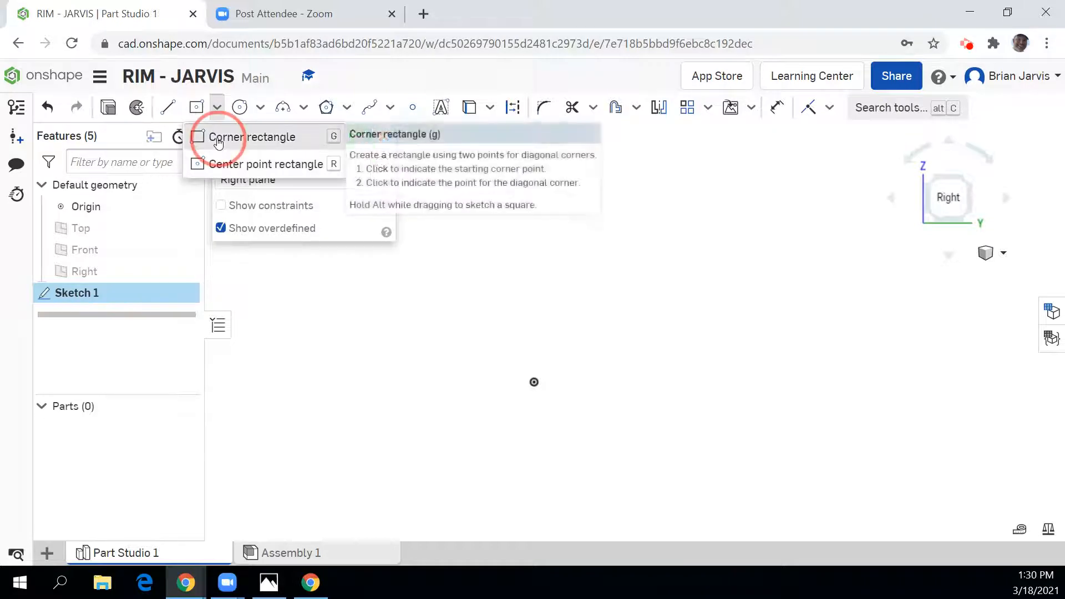
left_click(218, 139)
left_click(534, 382)
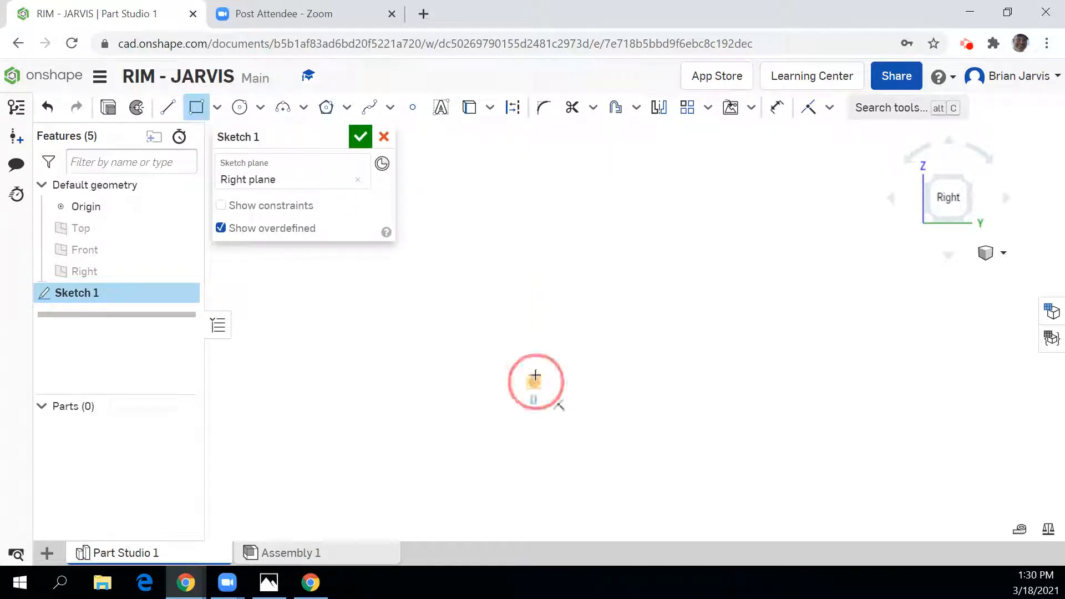
left_click(587, 274)
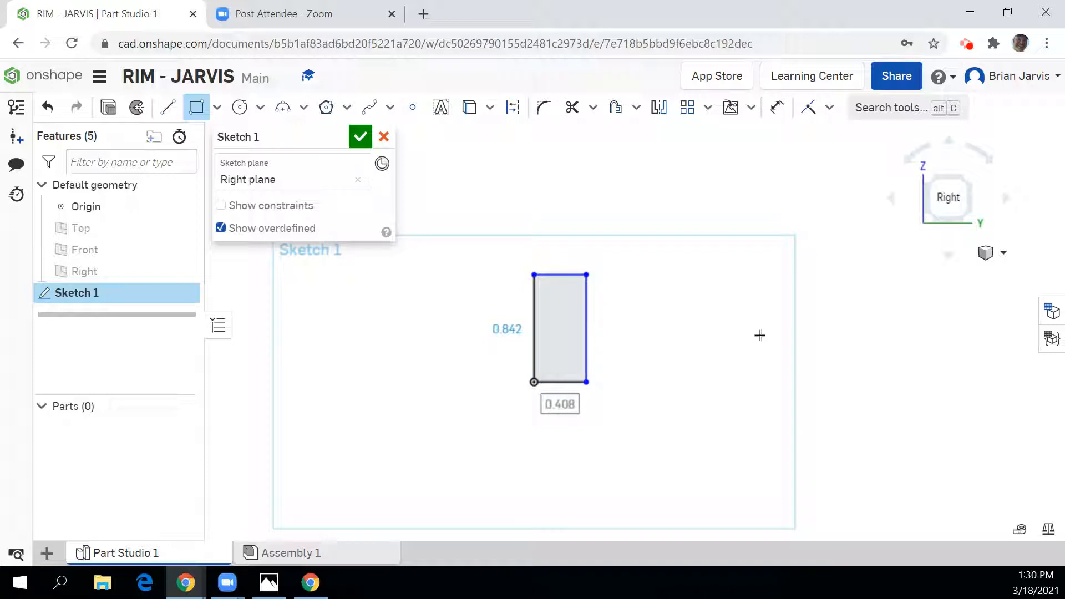
key("Tab")
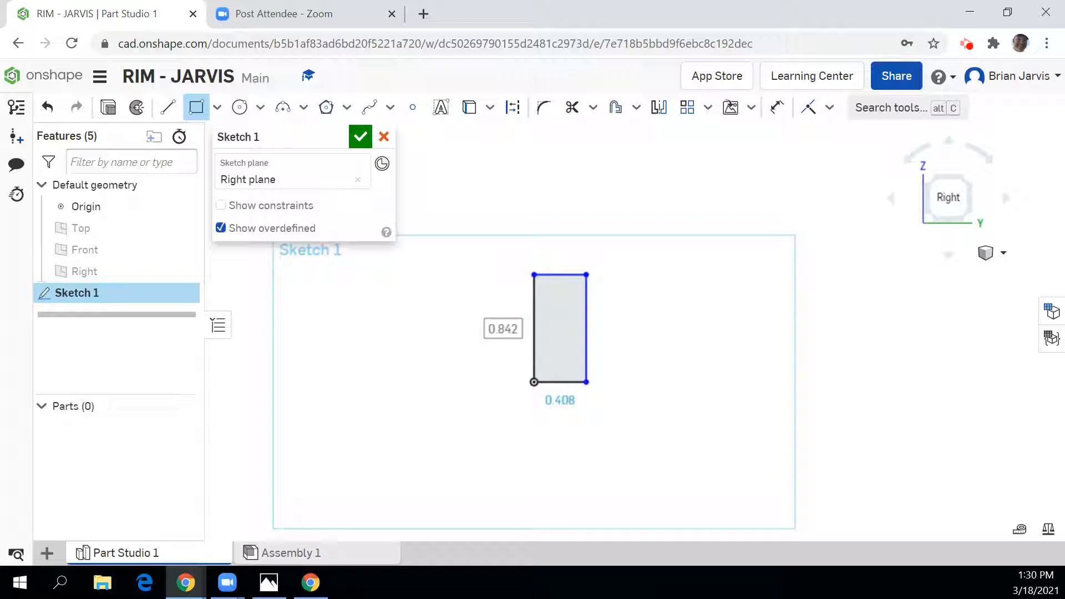
key("alt+Tab")
key("alt+Tab")
key("alt+Tab")
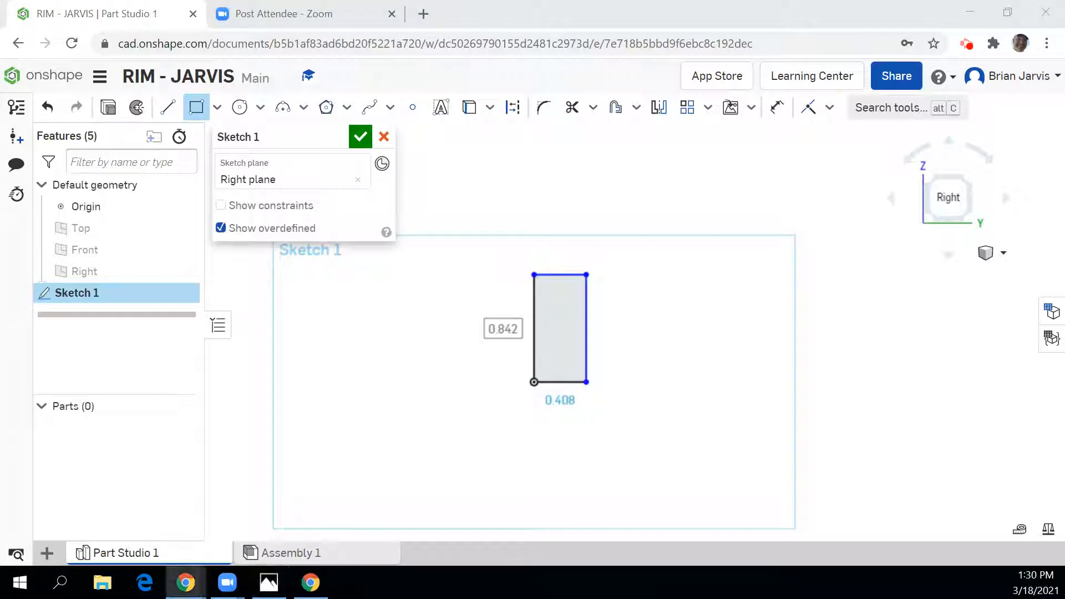
key("super+e")
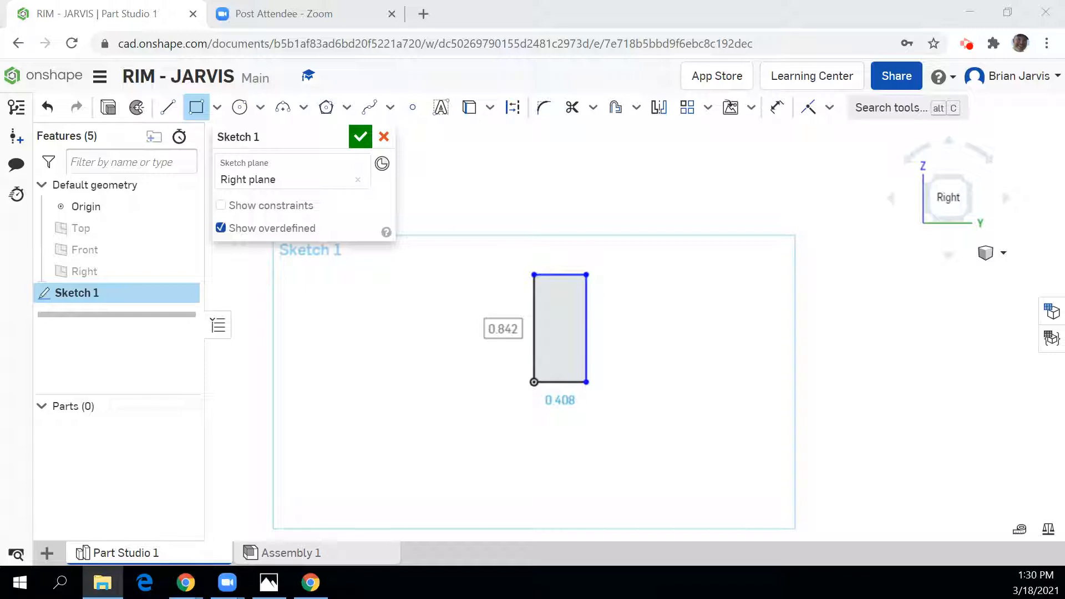
key("alt+Tab")
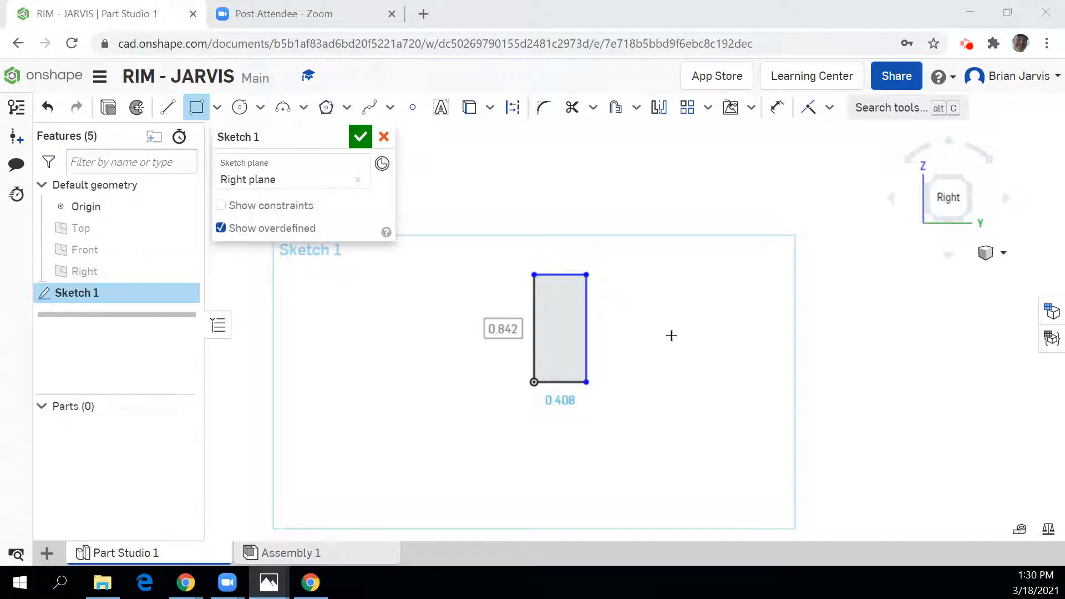
- Dimension the rectangle's top edge and set its width to 0.31 in
scroll(615, 328, "up", 2)
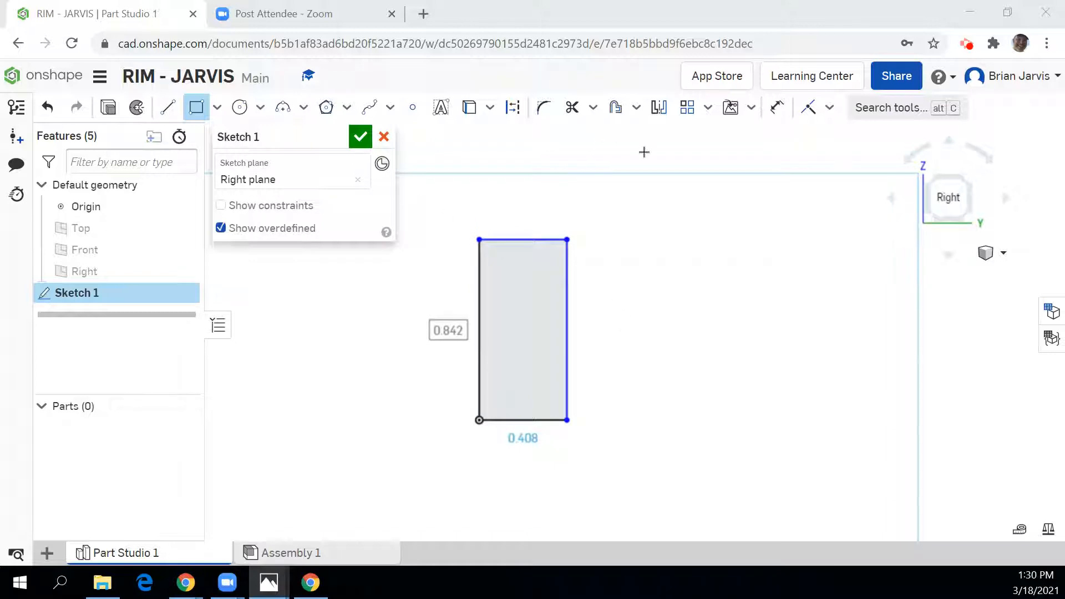
left_click(779, 107)
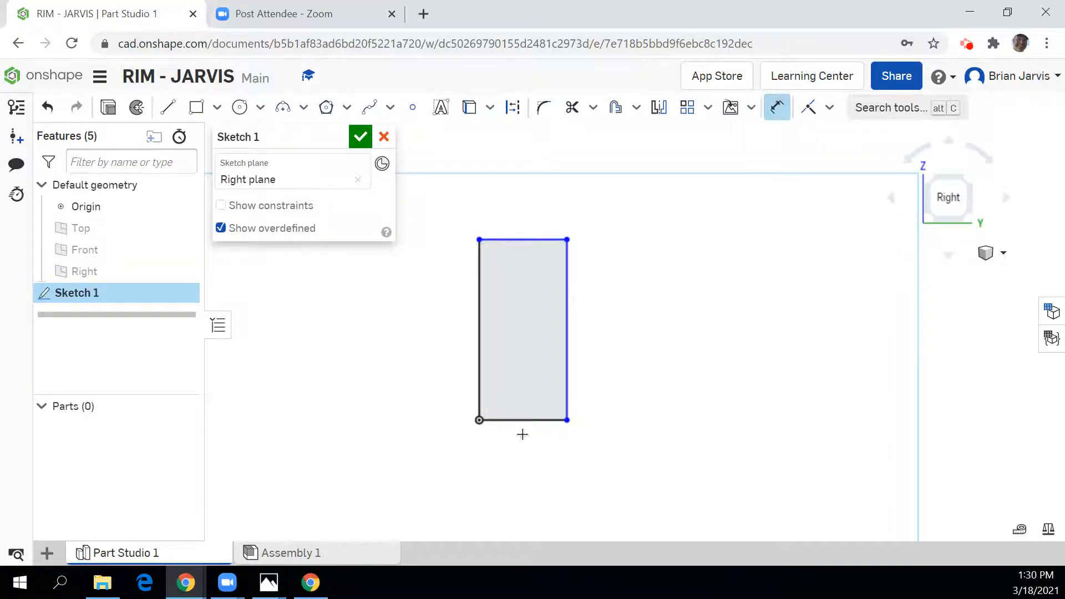
left_click(516, 240)
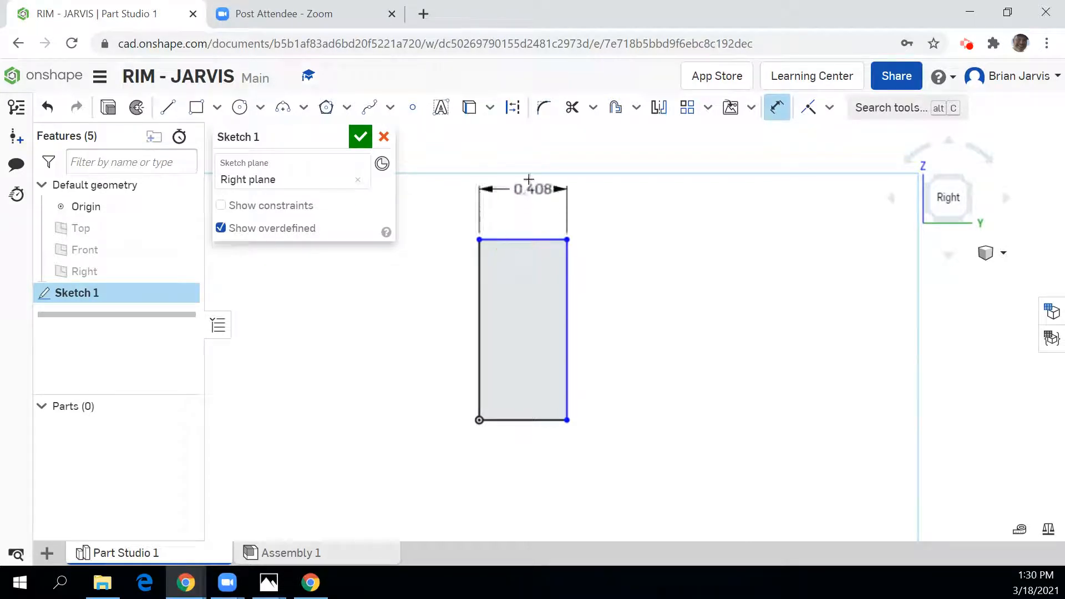
left_click(516, 170)
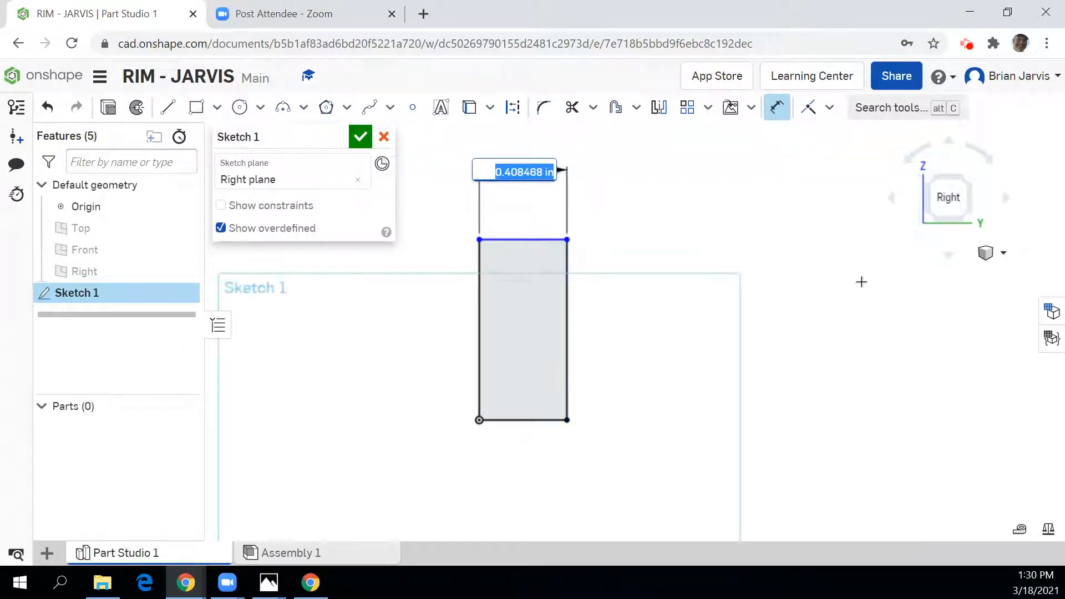
key("BackSpace")
type(".31")
key("Return")
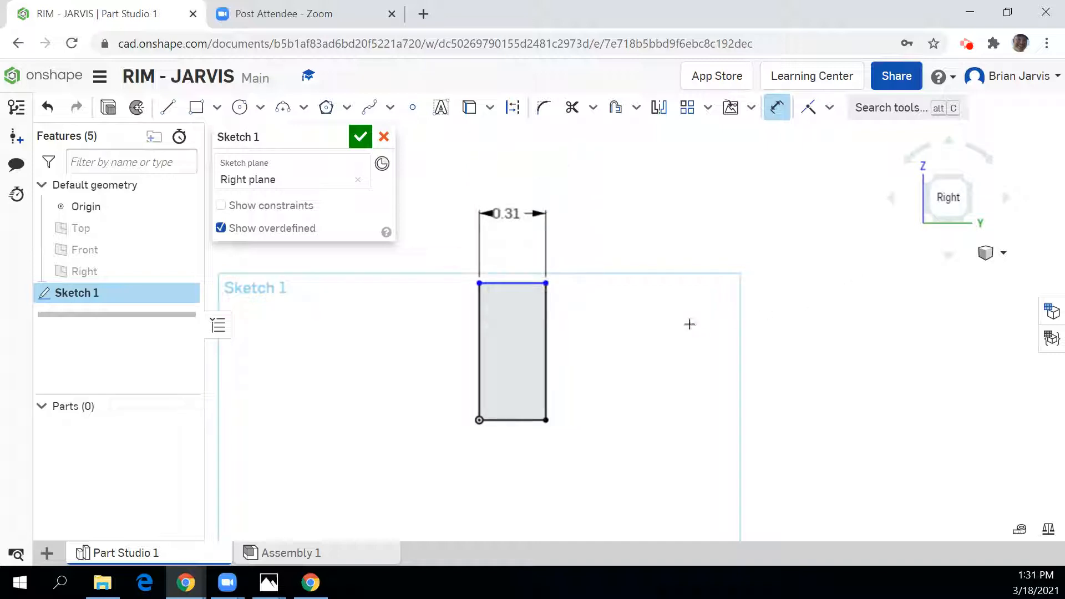
- Dimension the rectangle's right edge and set its height to .85/2 in
left_click(556, 359)
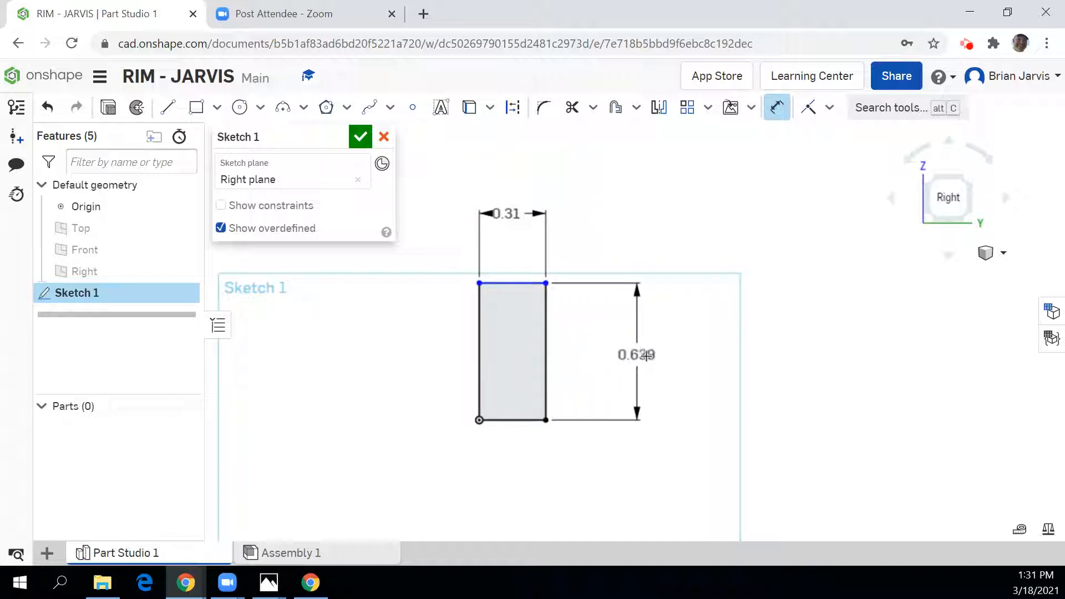
left_click(653, 349)
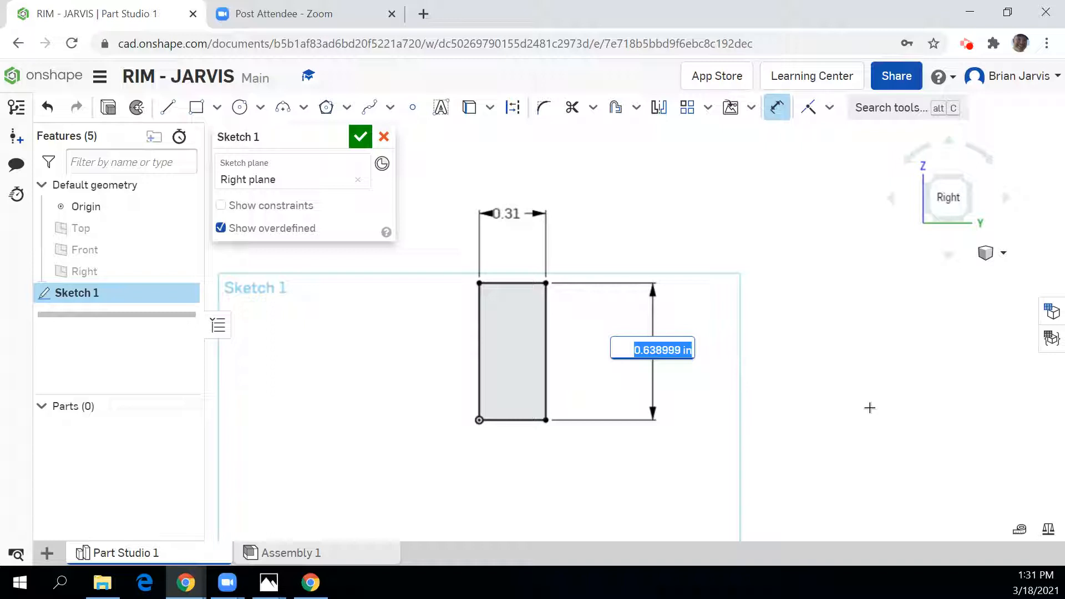
key("BackSpace")
type(".85/2")
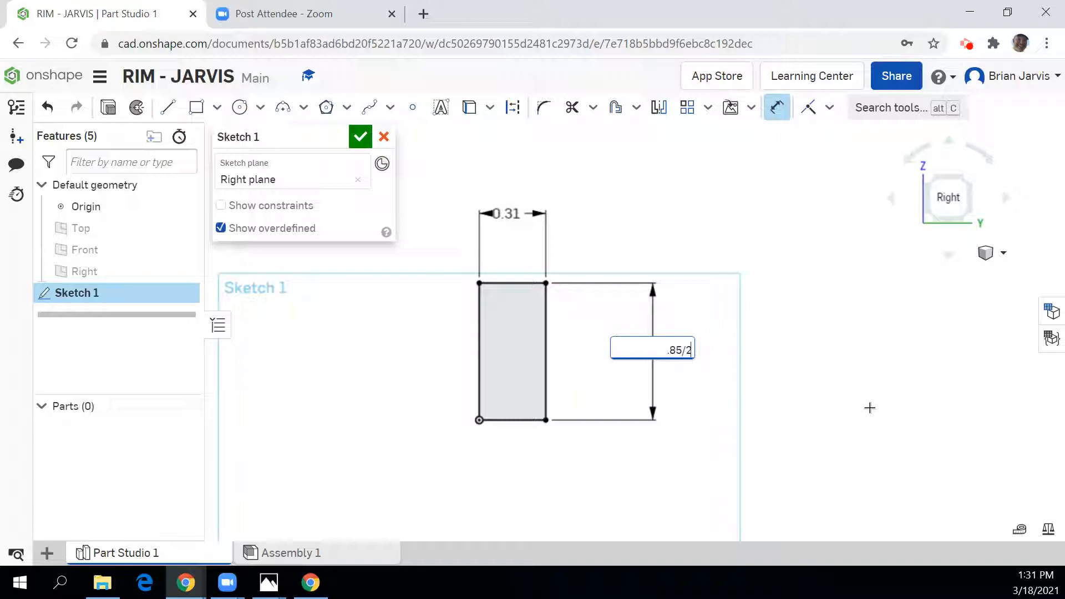
key("Escape")
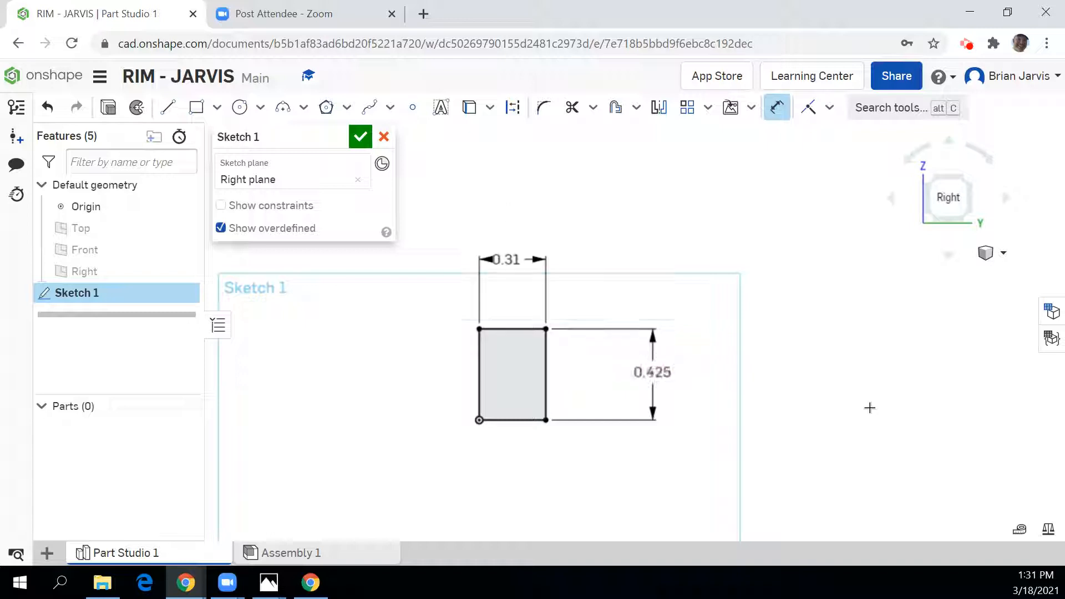
- Draw a horizontal line about 0.144 in long from the rectangle's left edge and a vertical line about 0.138 in down to its bottom edge
scroll(574, 383, "down", 1)
scroll(552, 399, "up", 4)
mouse_move(624, 366)
middle_mouse_down()
mouse_move(676, 362)
mouse_move(654, 356)
mouse_move(743, 320)
middle_mouse_up()
scroll(622, 362, "up", 1)
scroll(666, 352, "up", 1)
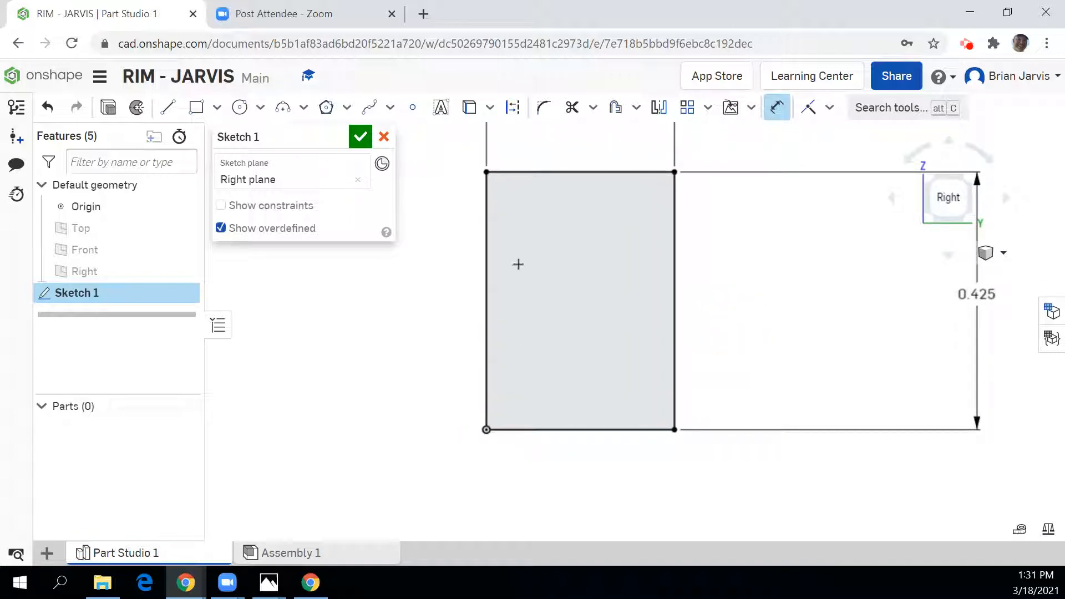
left_click(168, 107)
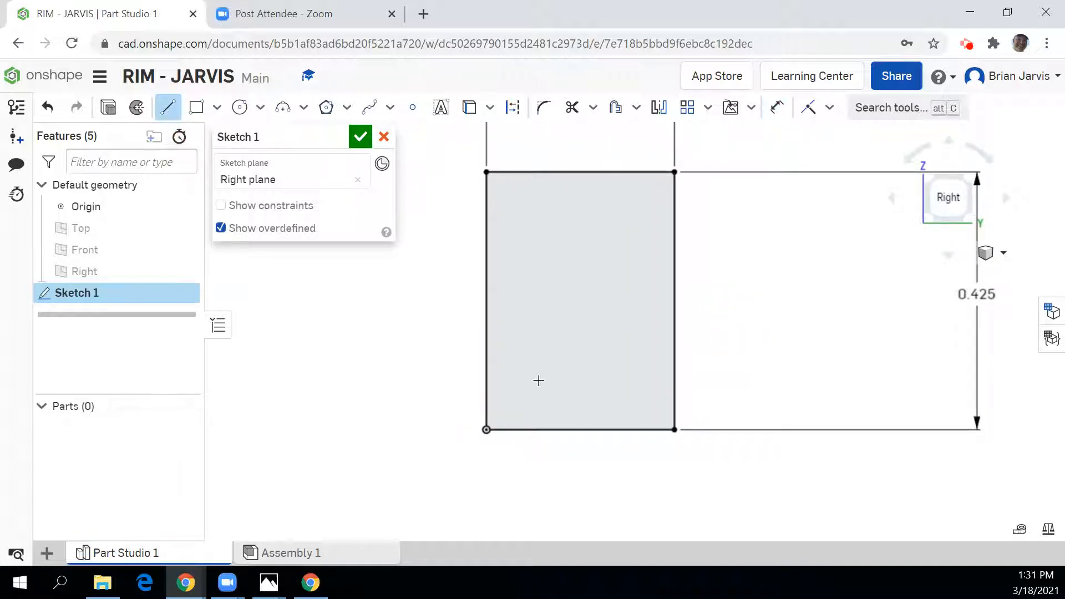
left_click(487, 347)
left_click(574, 347)
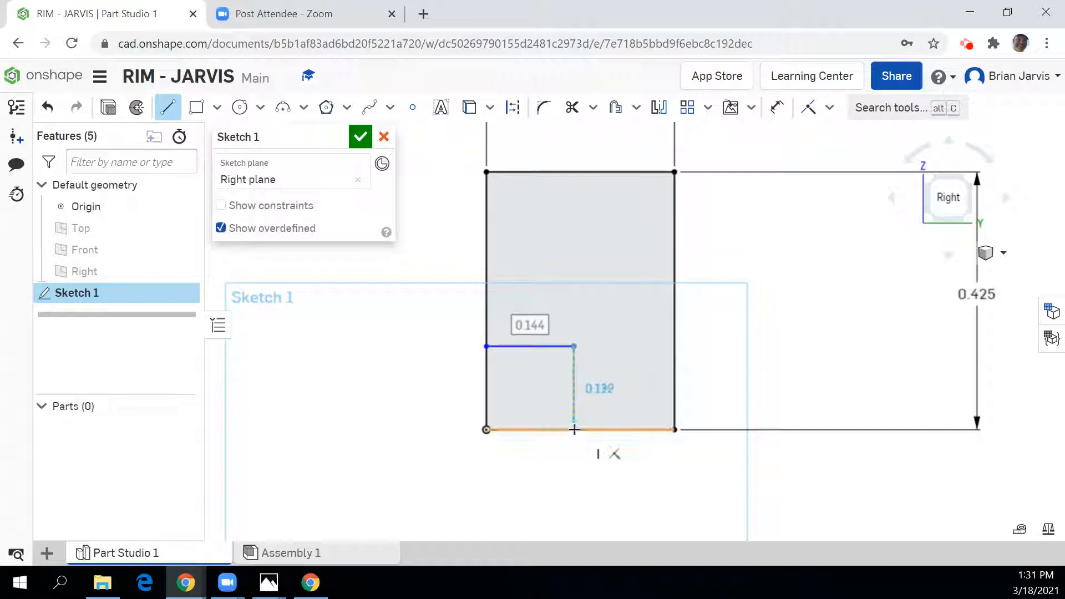
left_click(574, 429)
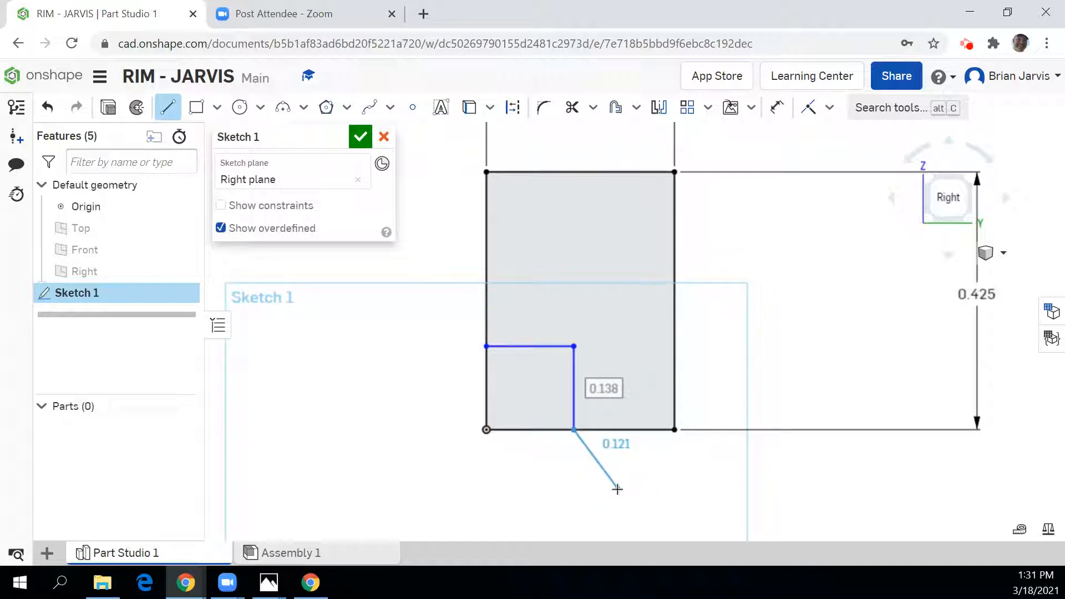
key("Escape")
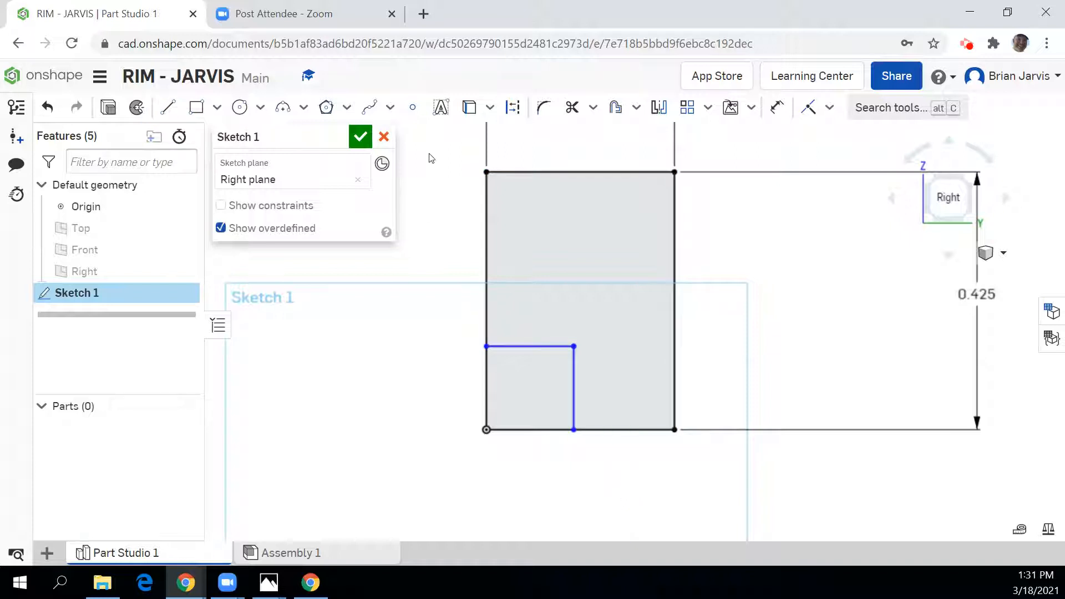
- Dimension the inner horizontal line's height above the rectangle's bottom edge and set it to .13 in
left_click(776, 109)
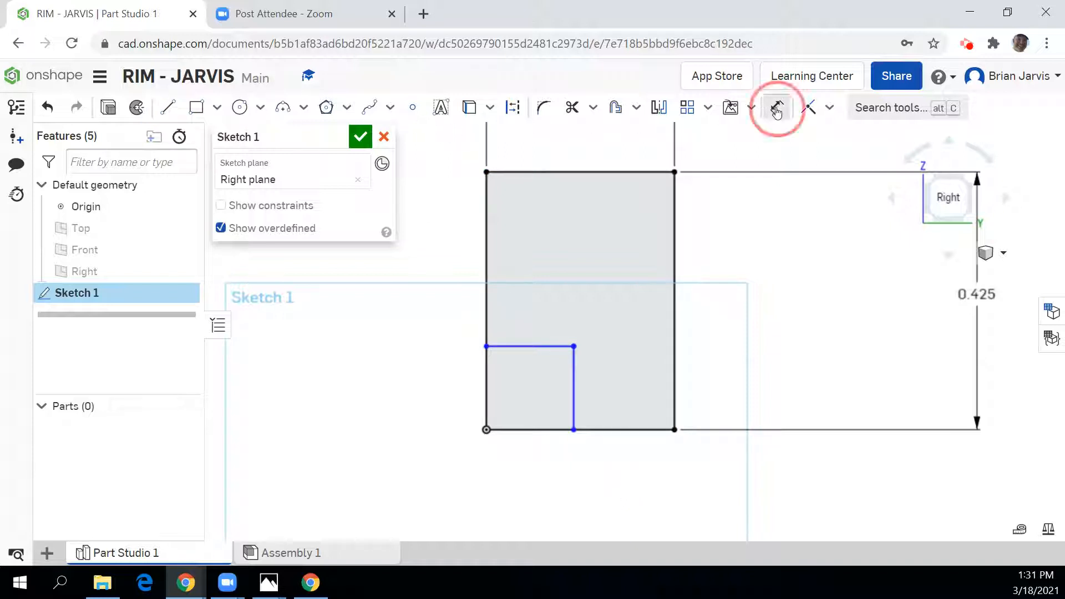
left_click(518, 430)
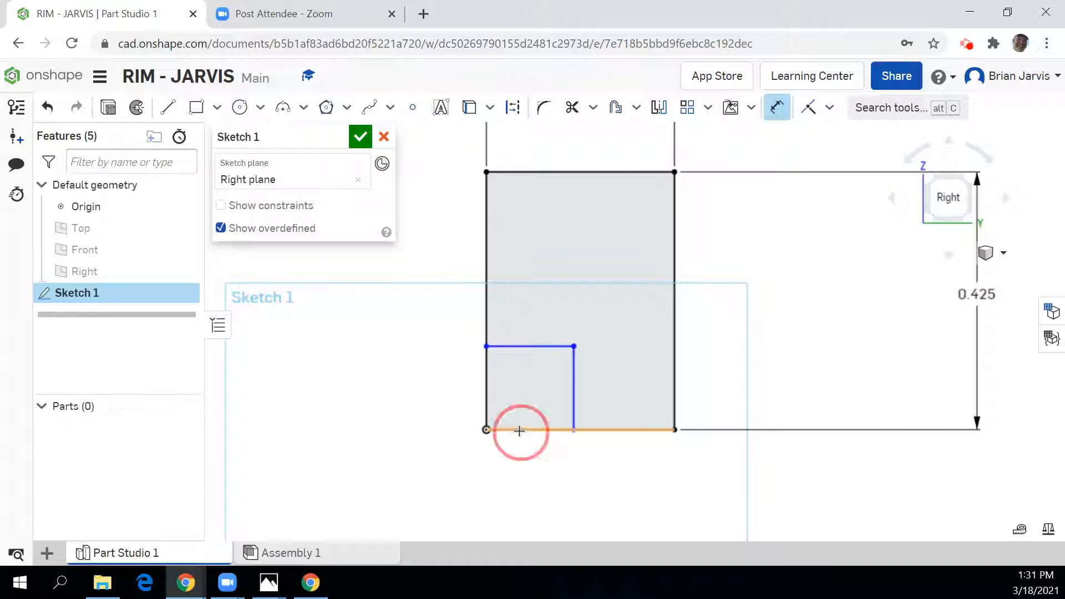
left_click(511, 345)
left_click(365, 381)
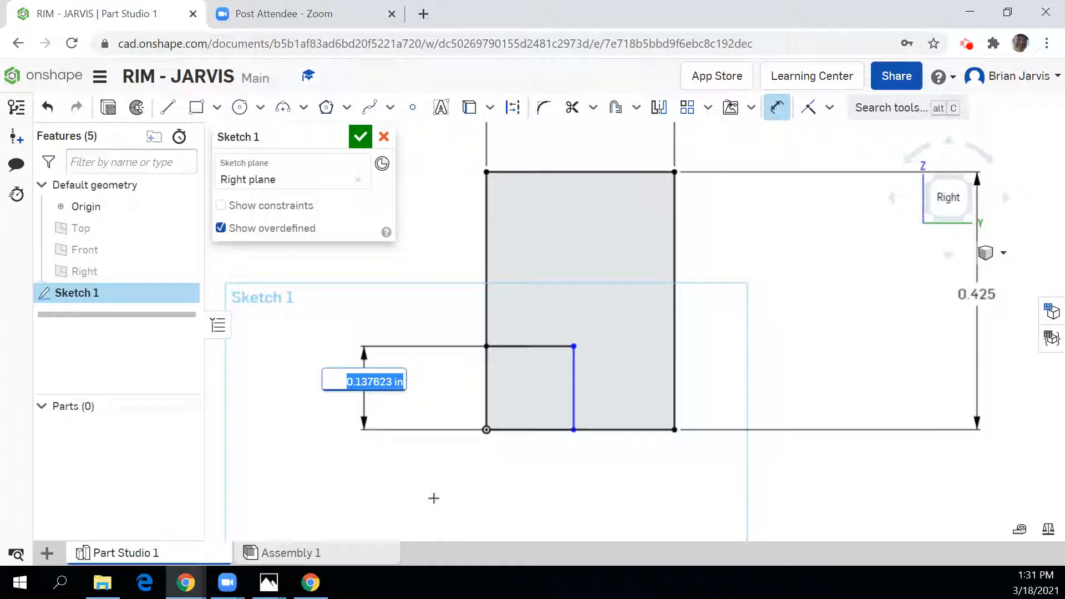
key("BackSpace")
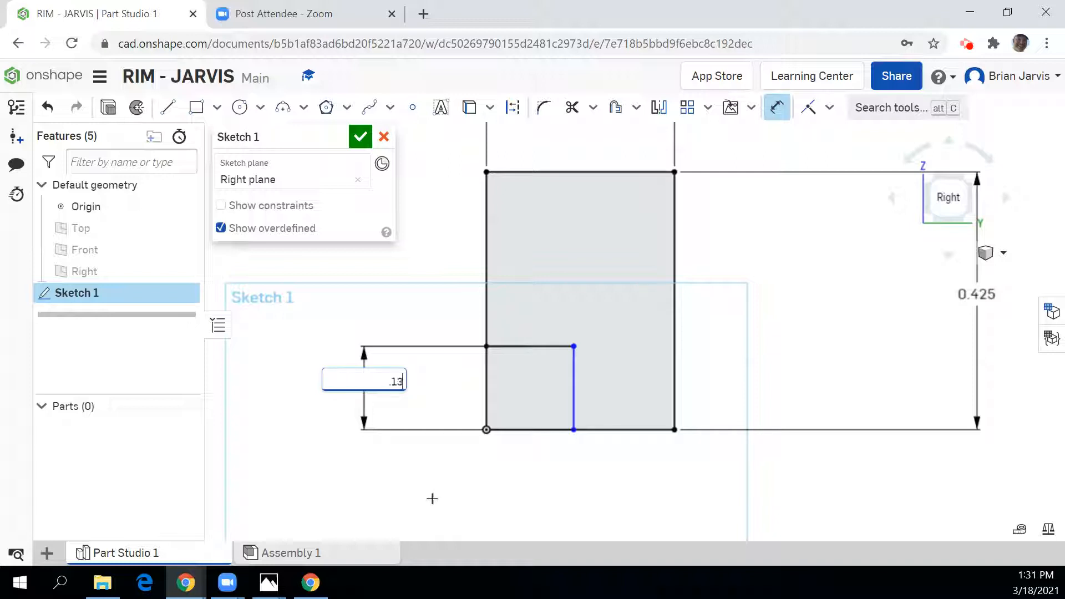
type(".13")
key("Return")
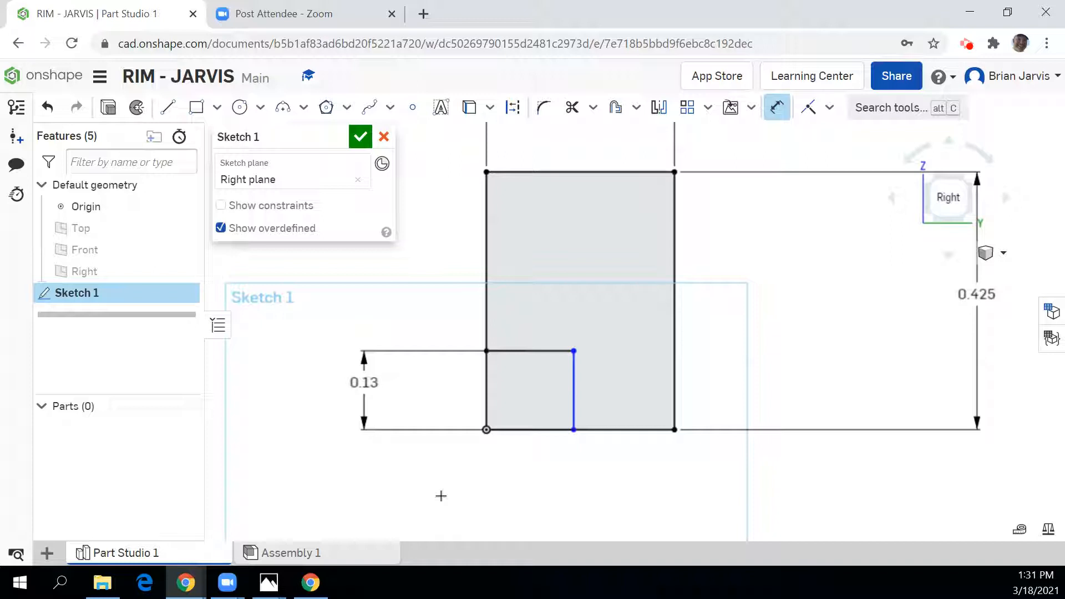
- Dimension the inner vertical line .2 in from the rectangle's right edge, and trim the left edge segment below the inner horizontal line
left_click(675, 392)
left_click(573, 399)
left_click(615, 494)
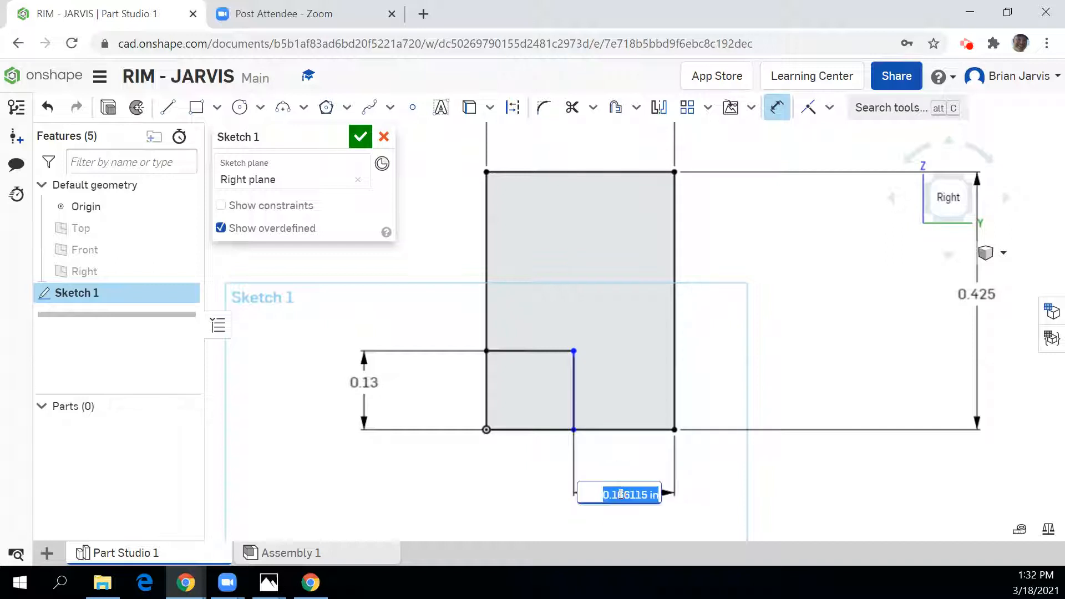
type(".2")
key("Return")
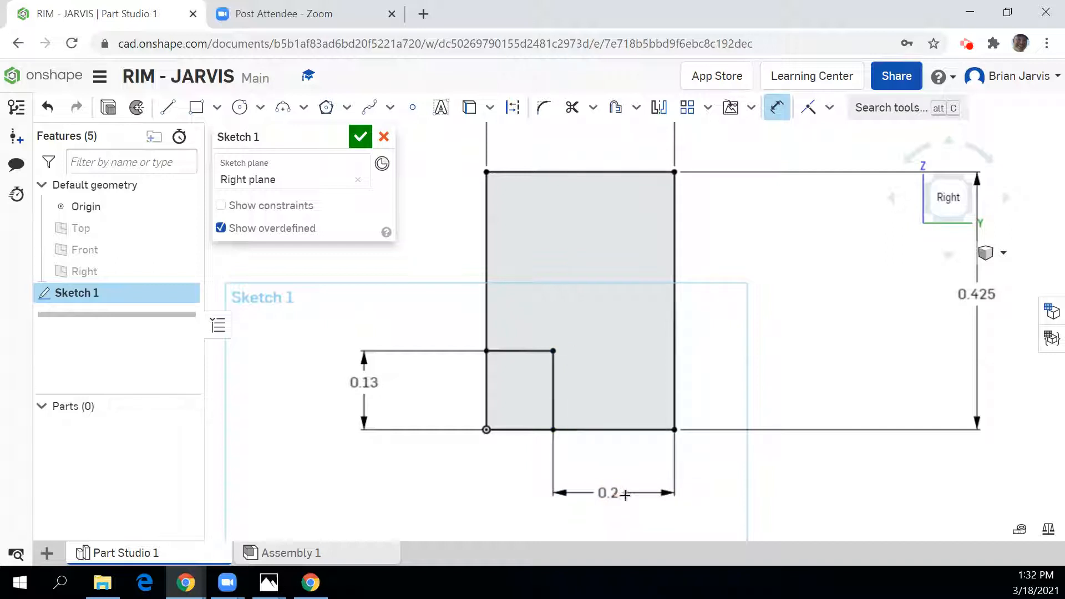
left_click(572, 108)
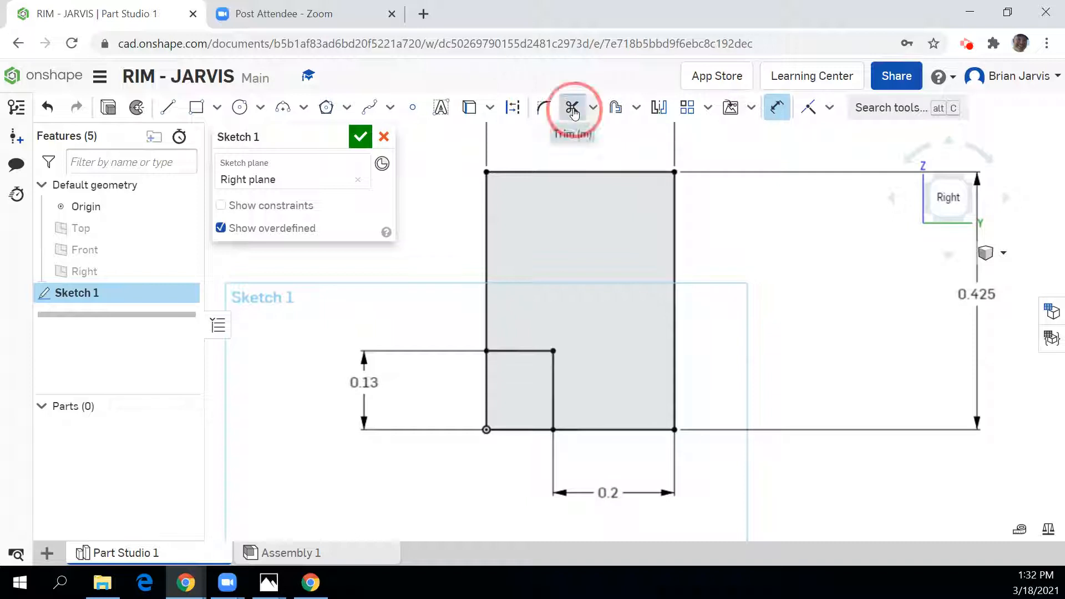
left_click(486, 383)
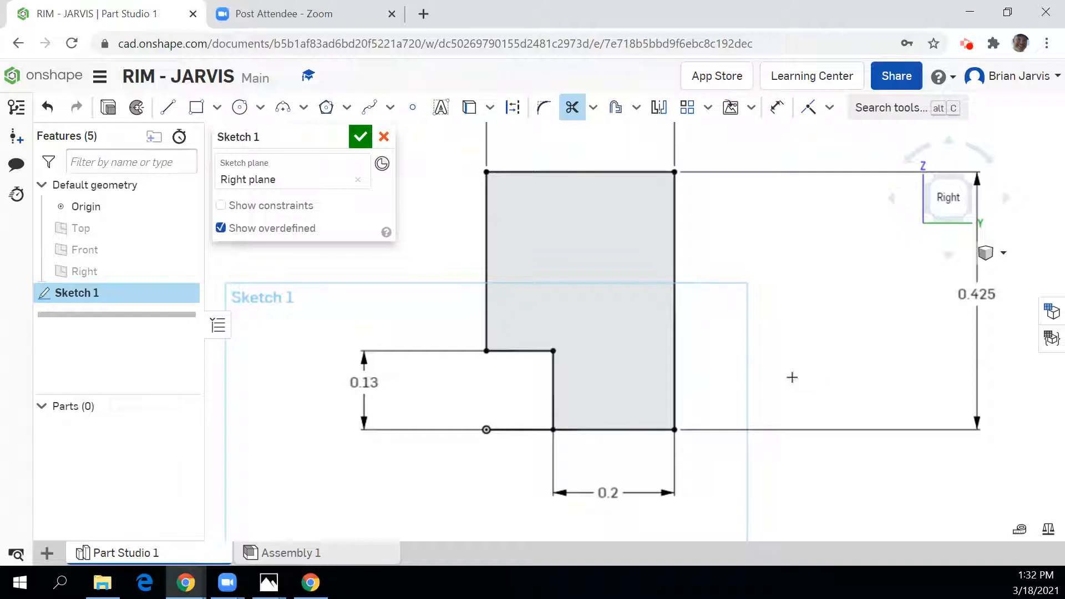
- Draw a three-point arc of about 0.72 in radius from the top-left corner to the notch's upper-left corner, bulging outward to the left
left_click(284, 108)
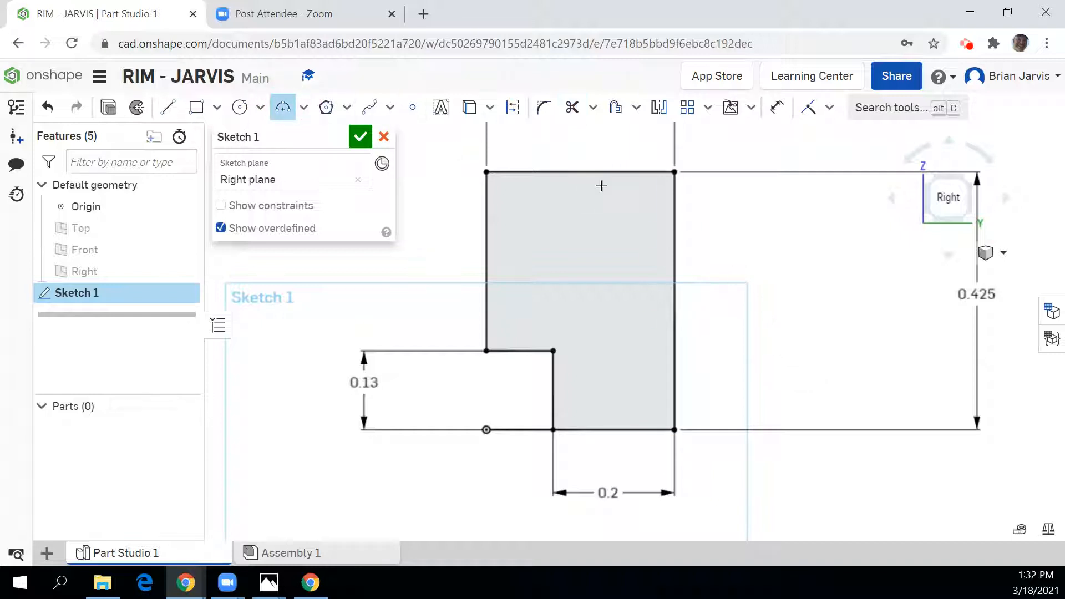
left_click(486, 172)
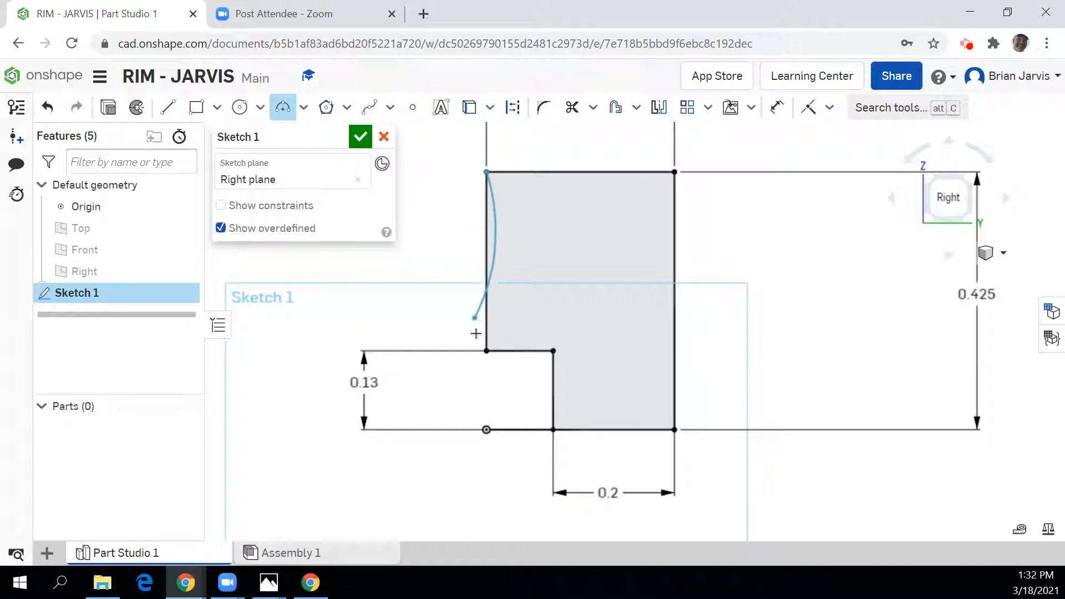
left_click(487, 351)
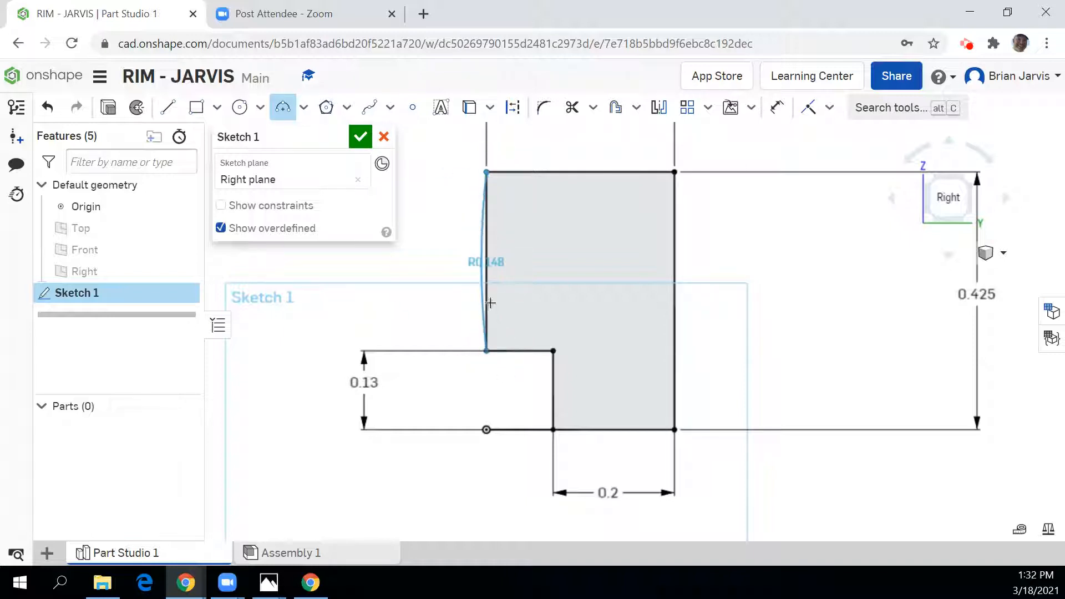
left_click(477, 265)
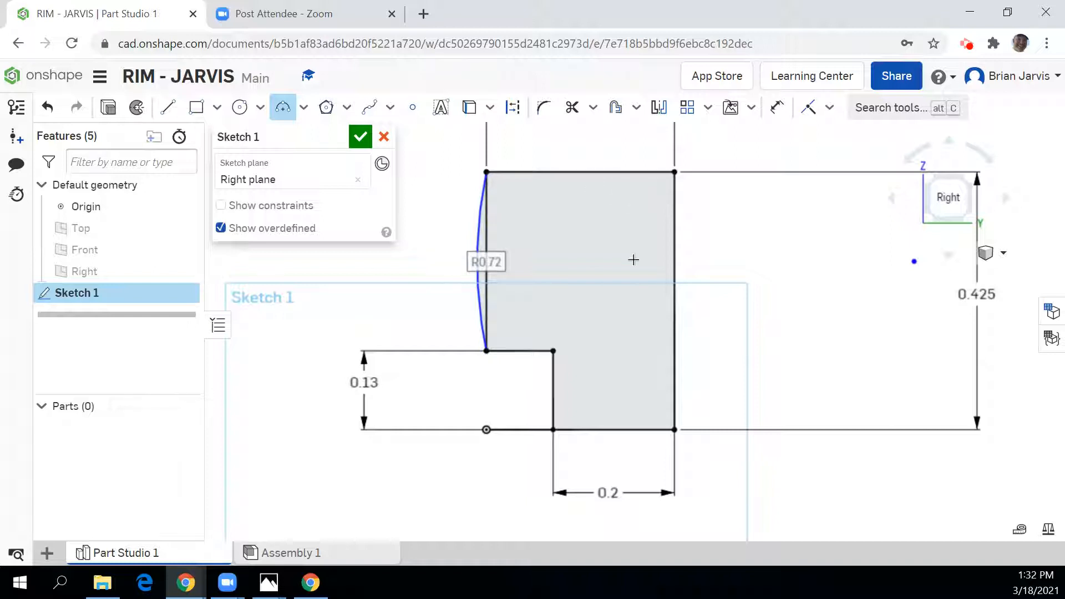
scroll(634, 258, "up", 1)
scroll(633, 260, "down", 3)
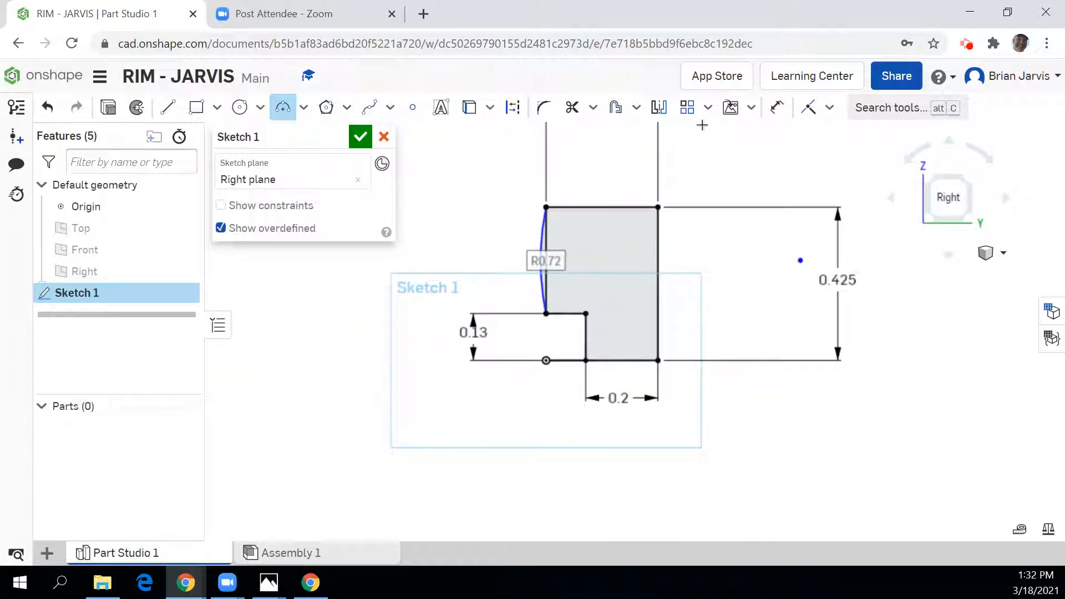
- Dimension the arc's radius and set it to .6 in
left_click(777, 107)
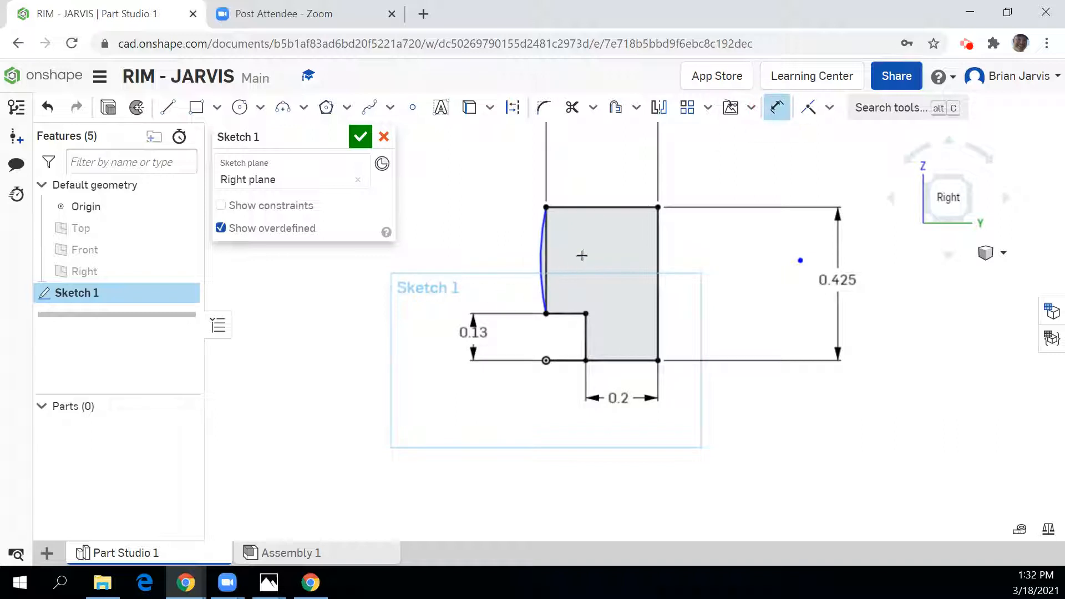
left_click(543, 244)
left_click(459, 192)
type(".6")
key("Return")
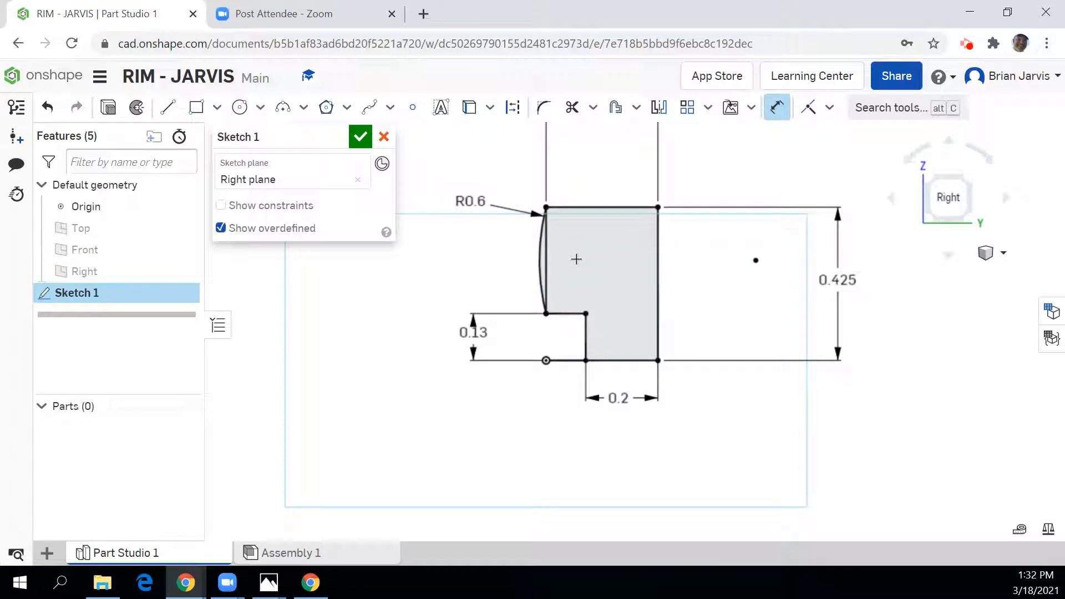
- Trim away the profile's straight left edge behind the arc
scroll(564, 262, "up", 2)
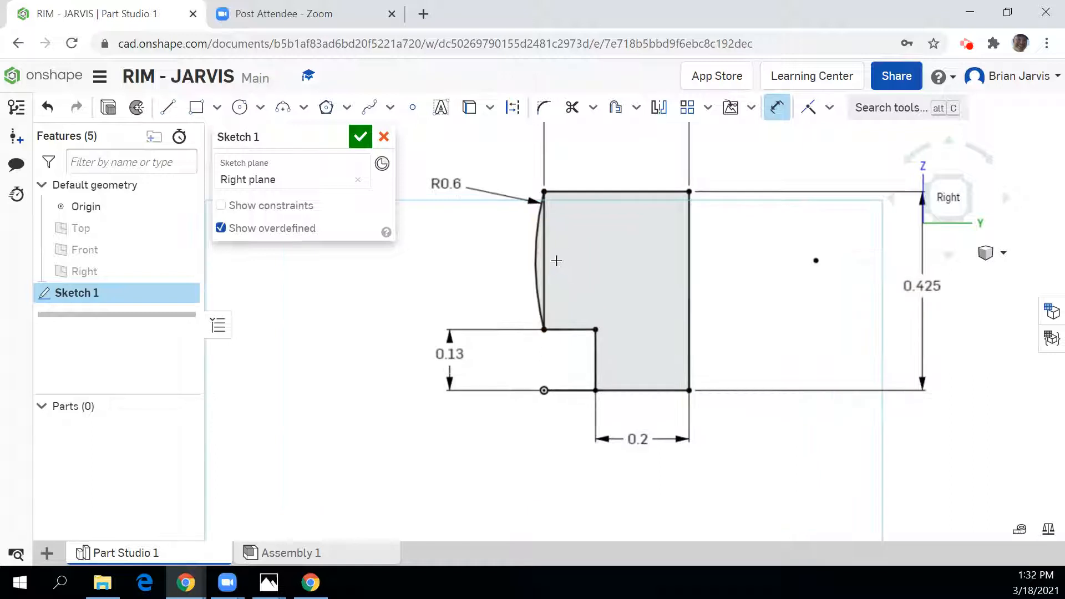
left_click(549, 297)
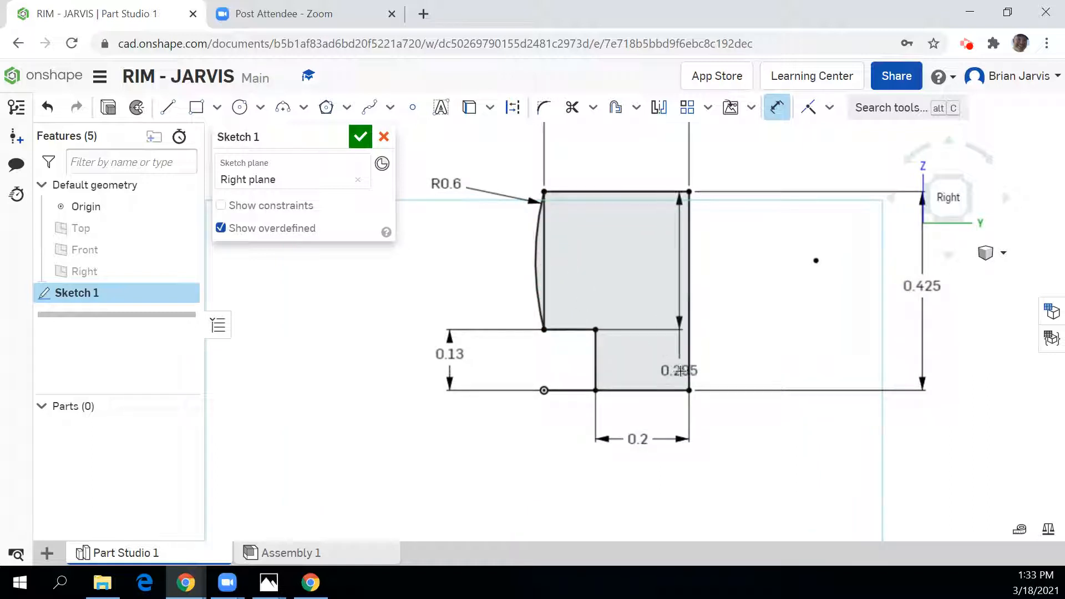
key("Escape")
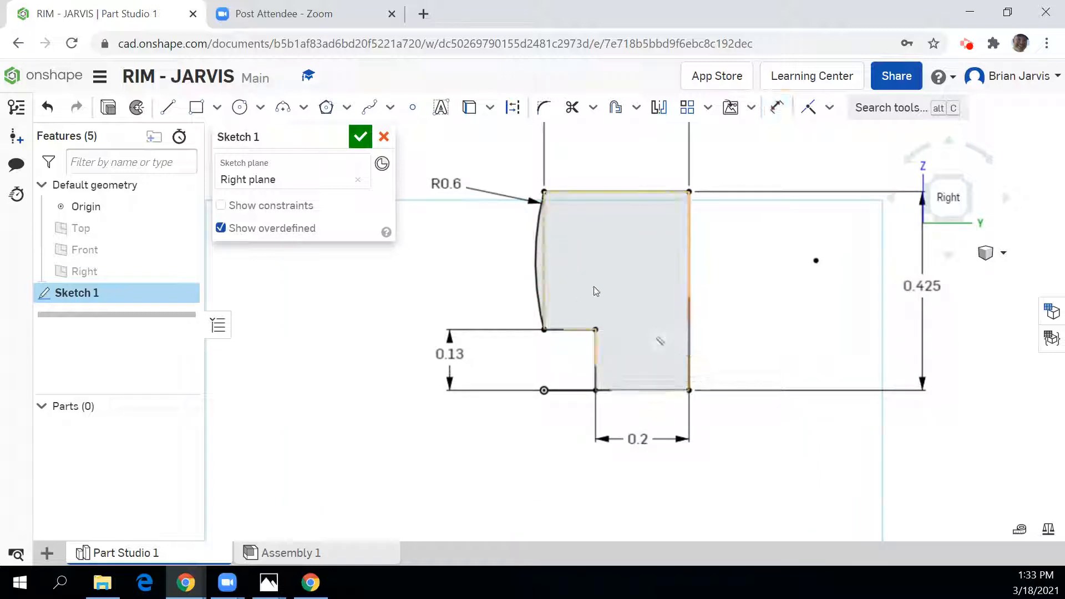
left_click(572, 107)
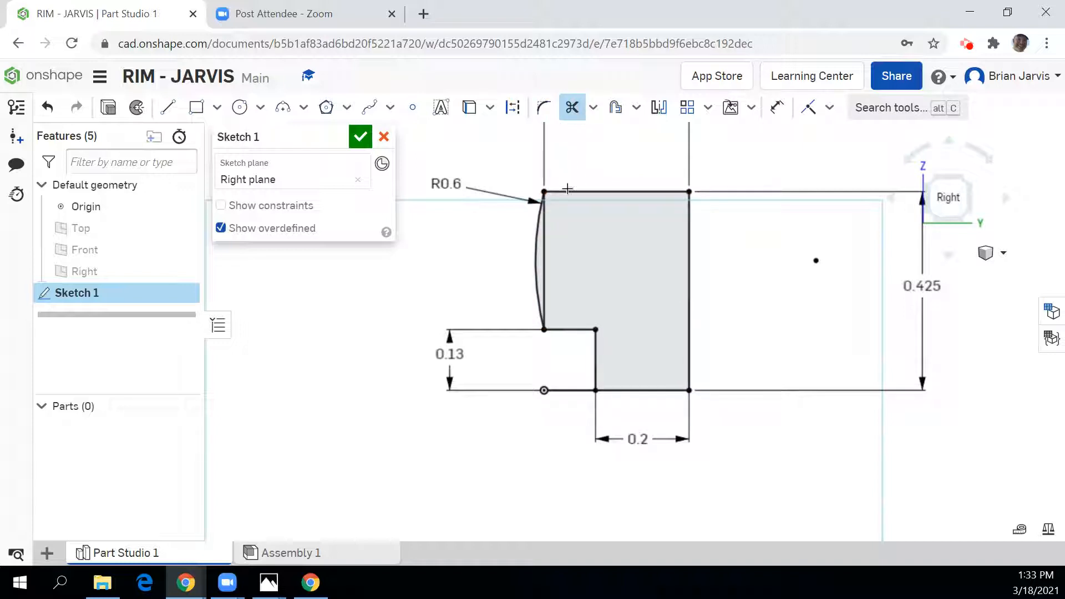
left_click(544, 247)
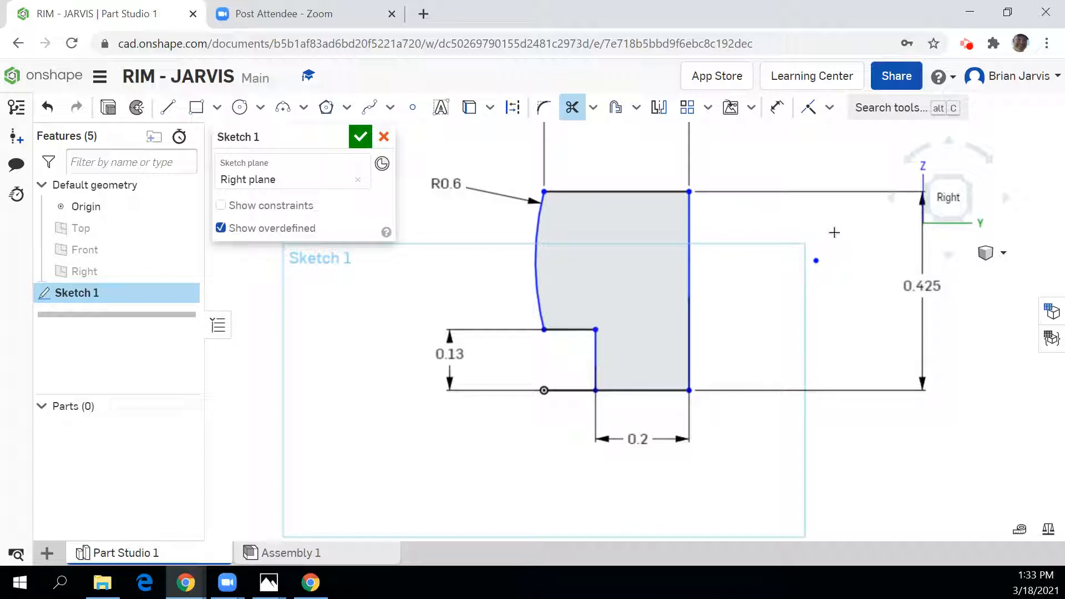
- Draw three connected lines forming a shallow groove about 0.242 in wide and 0.032 in deep below the profile's top edge
scroll(749, 293, "up", 3)
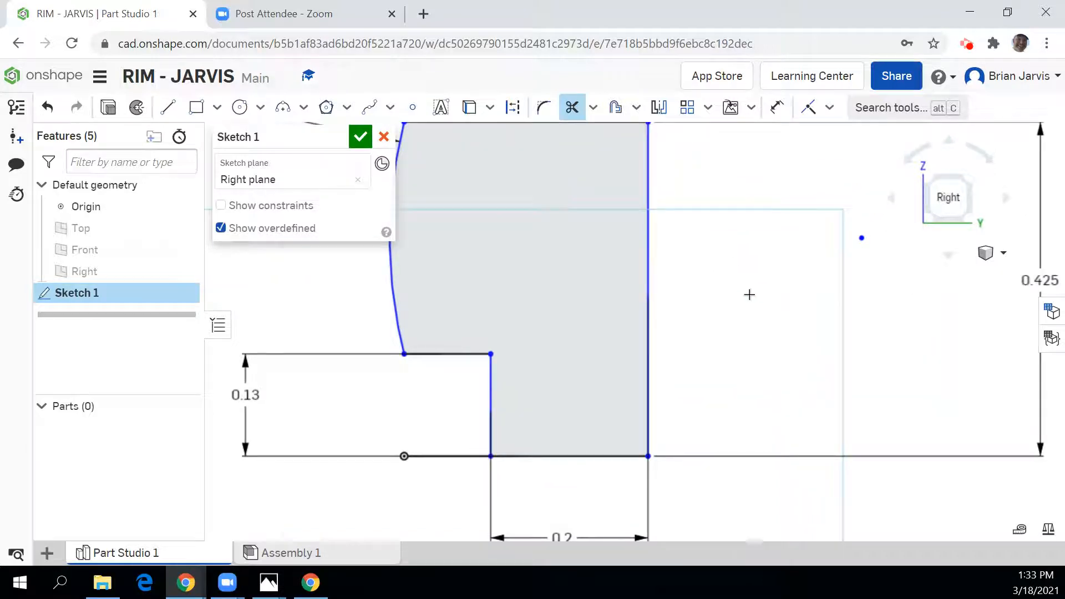
scroll(749, 293, "down", 3)
middle_click_drag(754, 271, 728, 288)
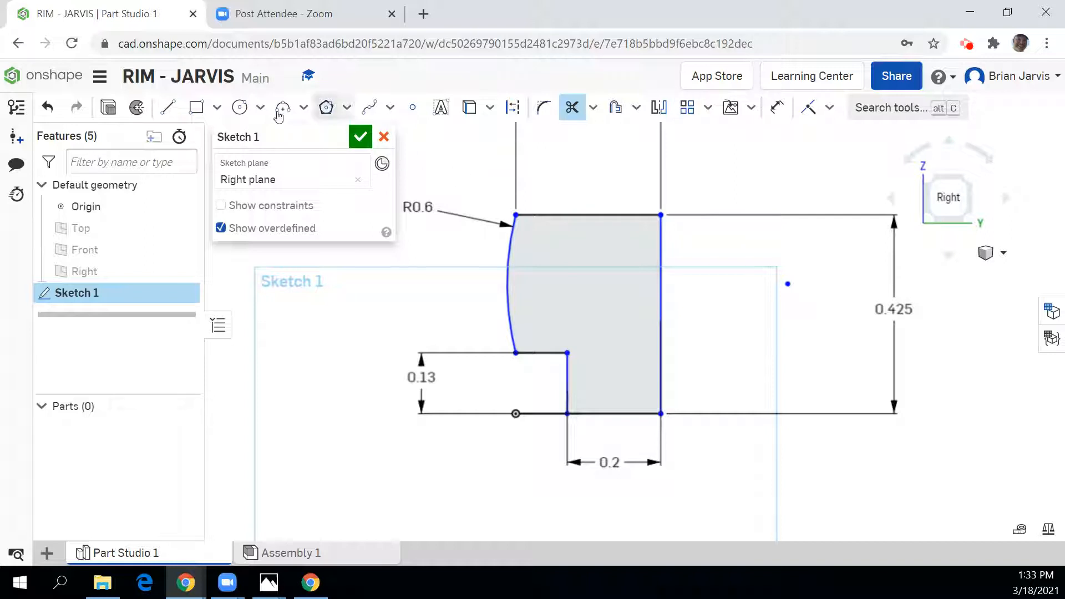
left_click(170, 108)
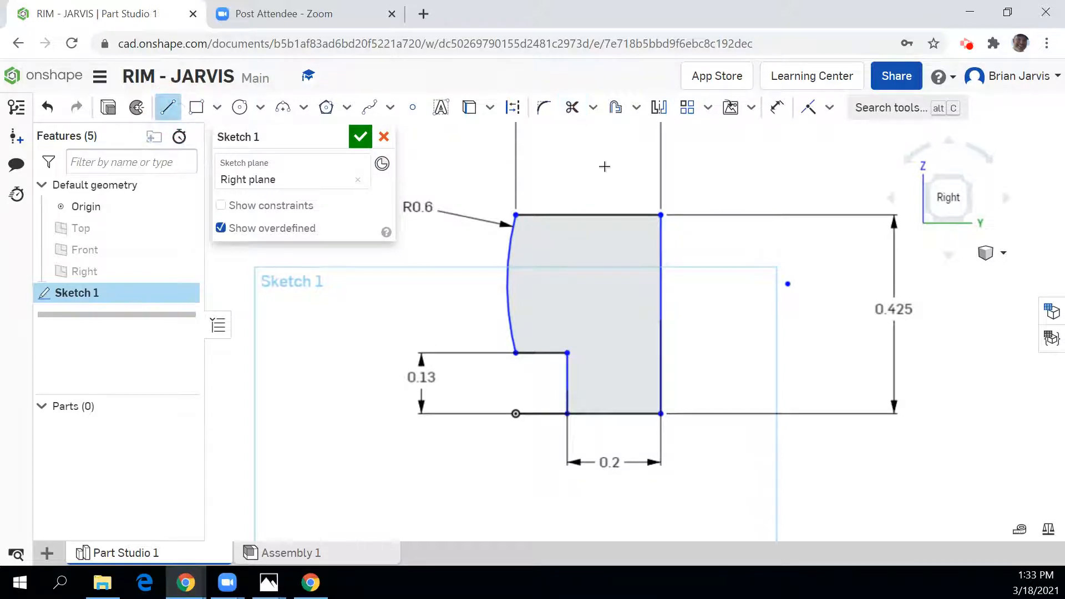
left_click(529, 215)
left_click(530, 231)
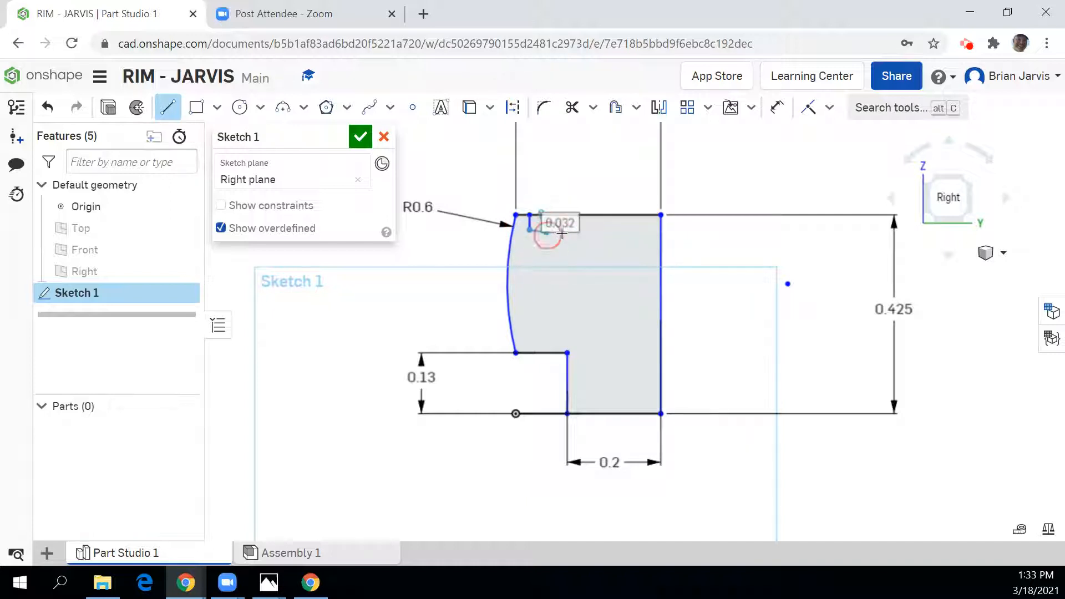
left_click(643, 231)
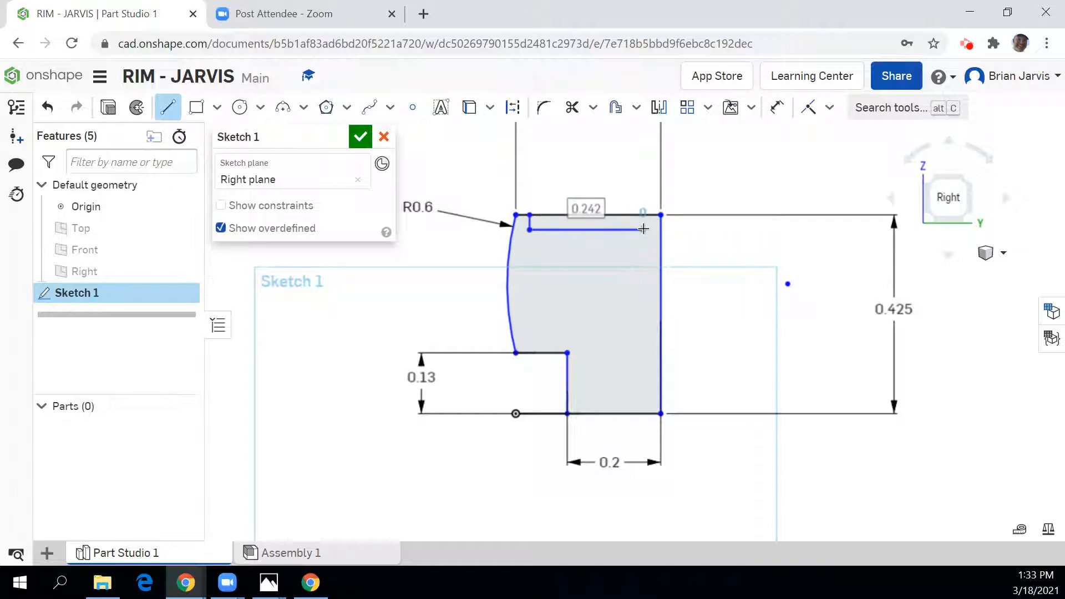
left_click(643, 216)
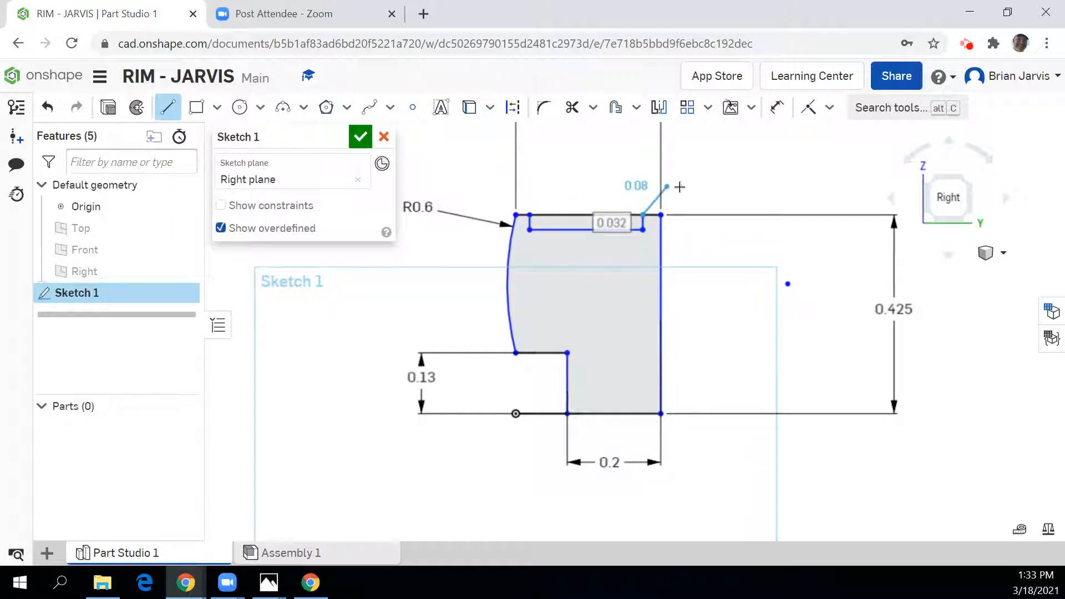
key("Escape")
- Dimension the groove's bottom line from the profile's top edge at .1 in
scroll(632, 256, "down", 2)
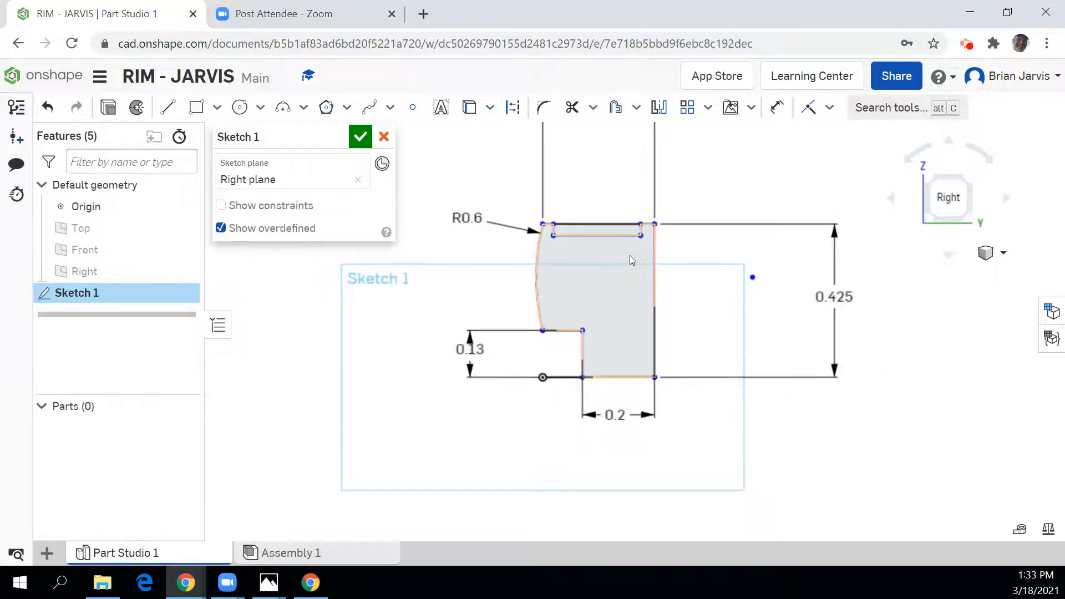
scroll(631, 256, "up", 3)
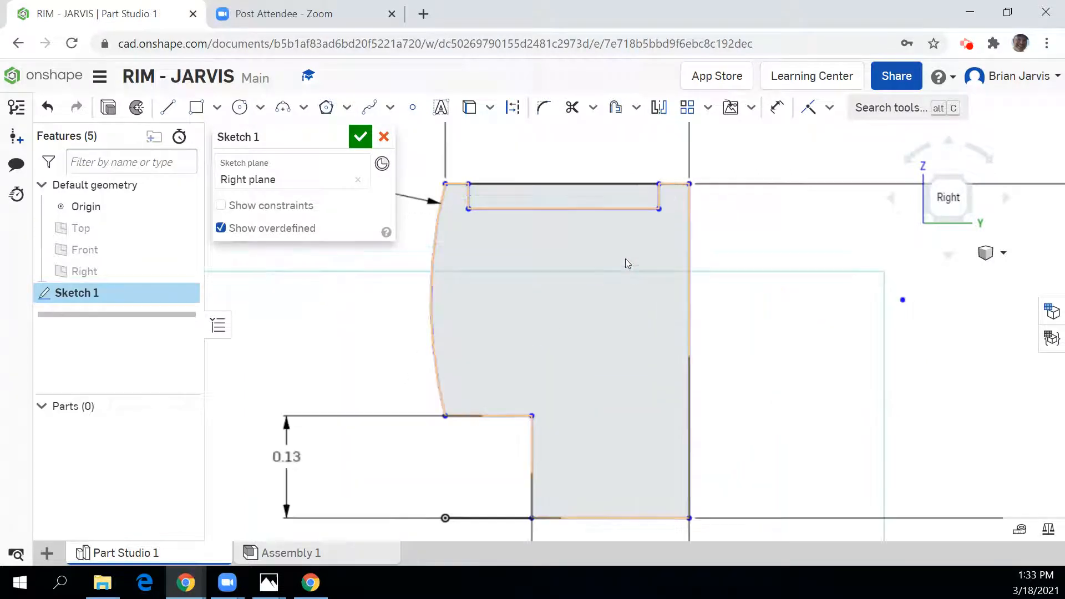
left_click(777, 109)
left_click(635, 184)
left_click(636, 208)
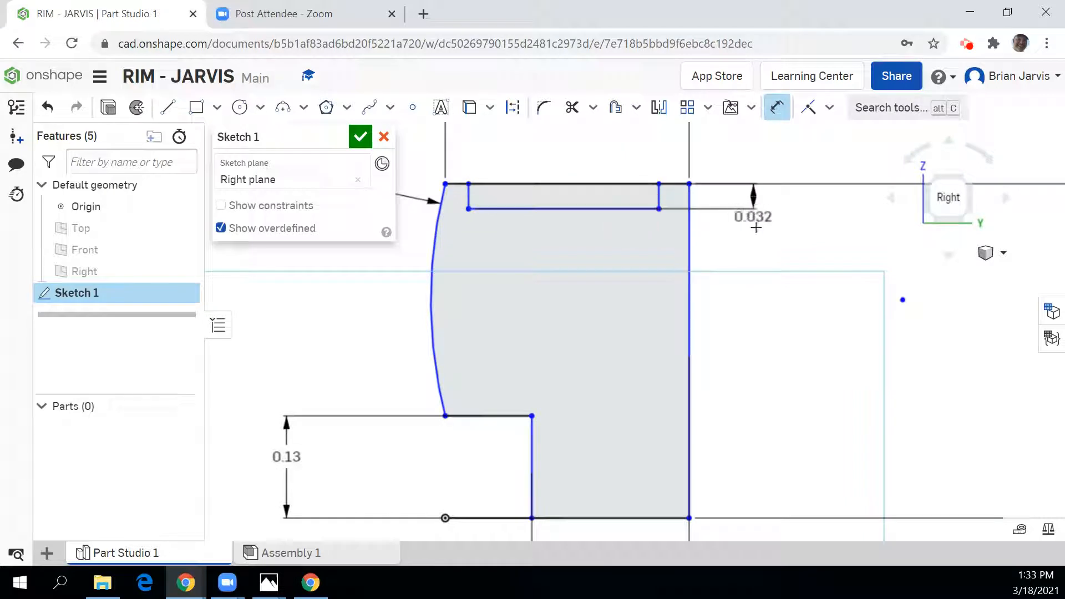
left_click(756, 228)
key("BackSpace")
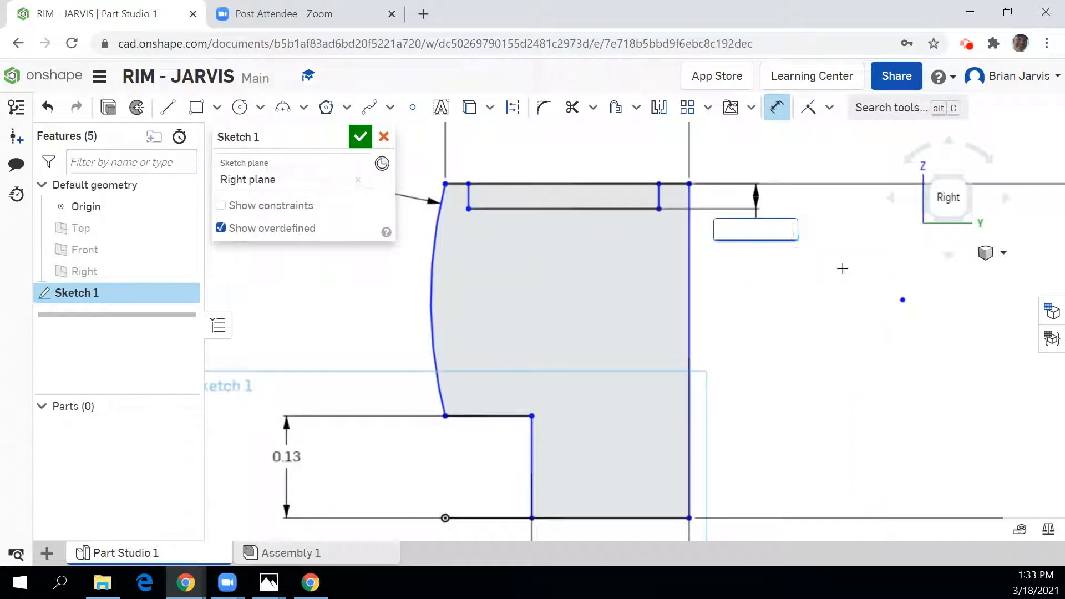
type(".1")
key("Return")
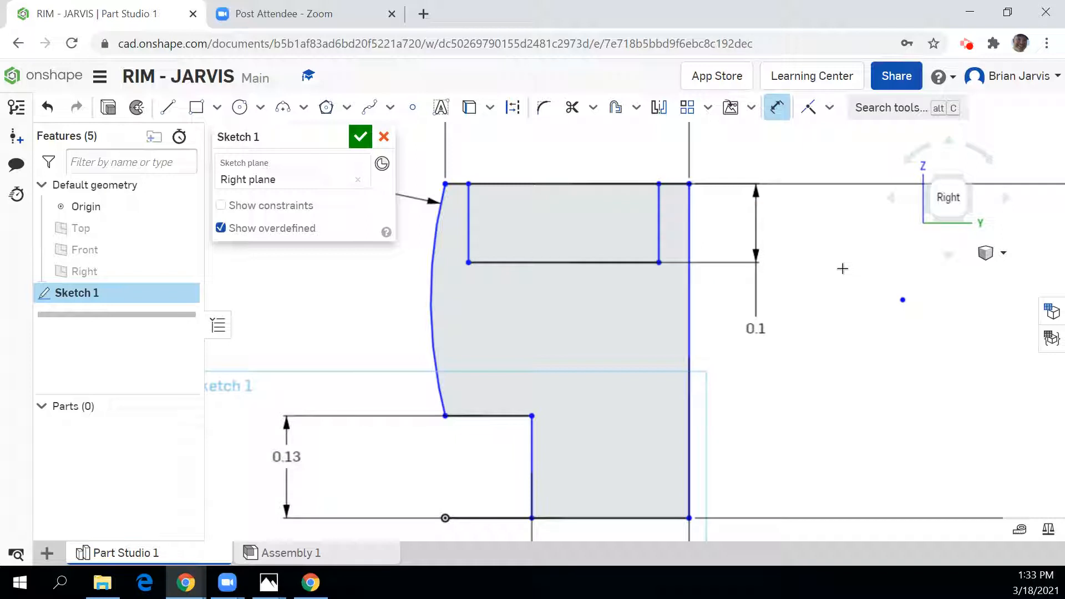
- Set the groove's depth dimension to .01 in
double_click(755, 329)
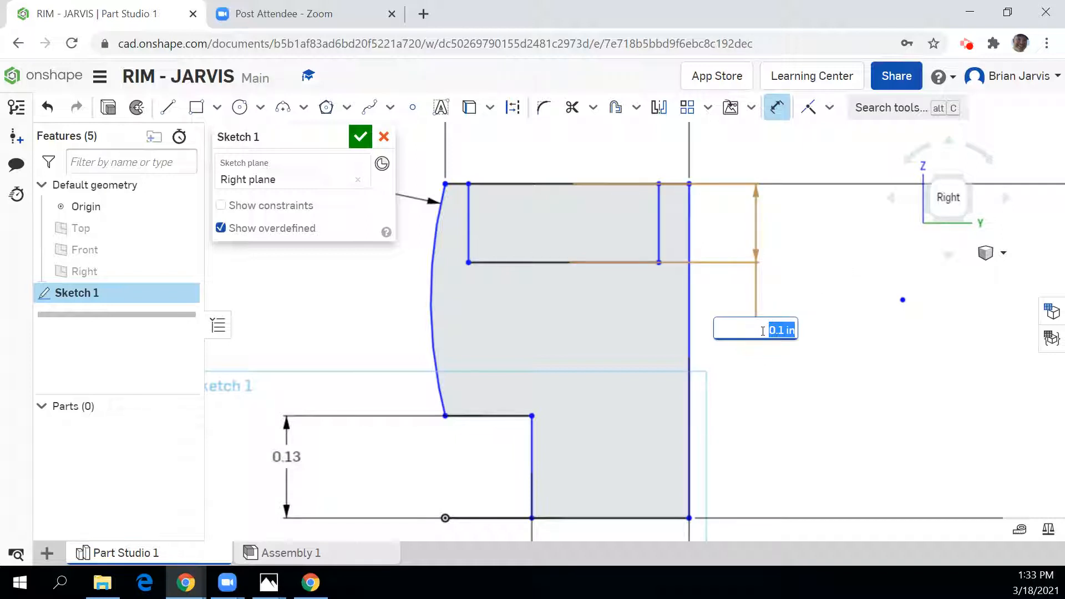
type(".01")
key("Return")
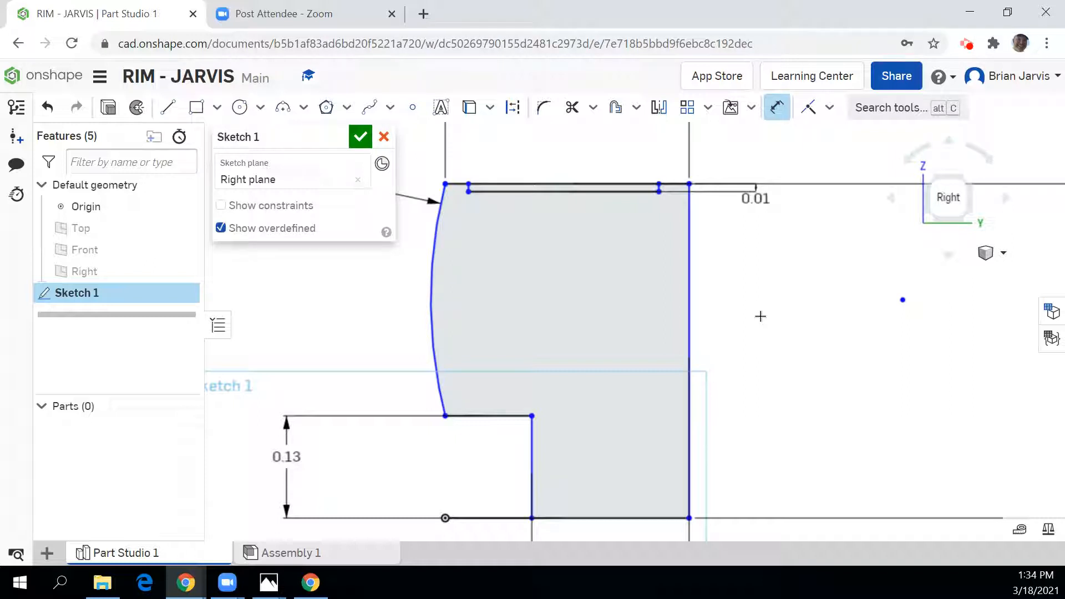
middle_click_drag(732, 184, 739, 322)
scroll(674, 324, "up", 5)
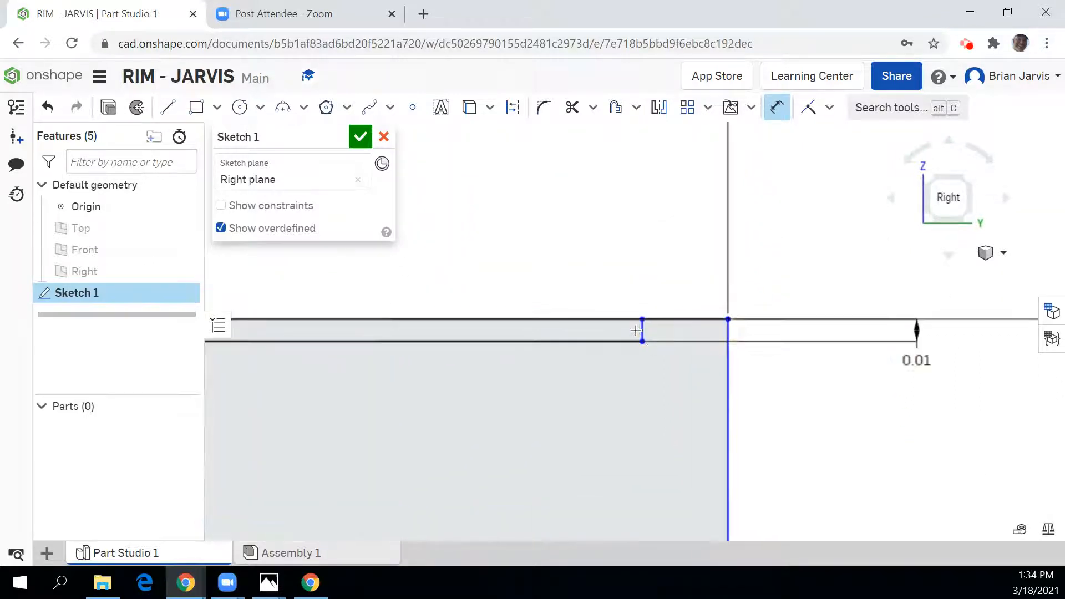
- Dimension the groove's right wall from the profile's right edge at .04 in
left_click(640, 330)
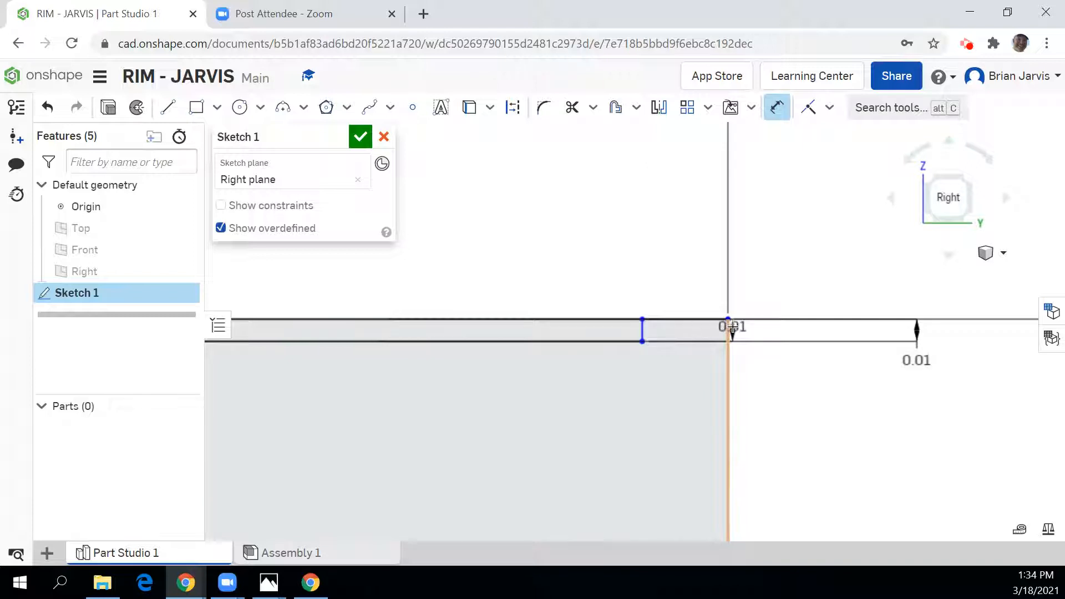
left_click(727, 330)
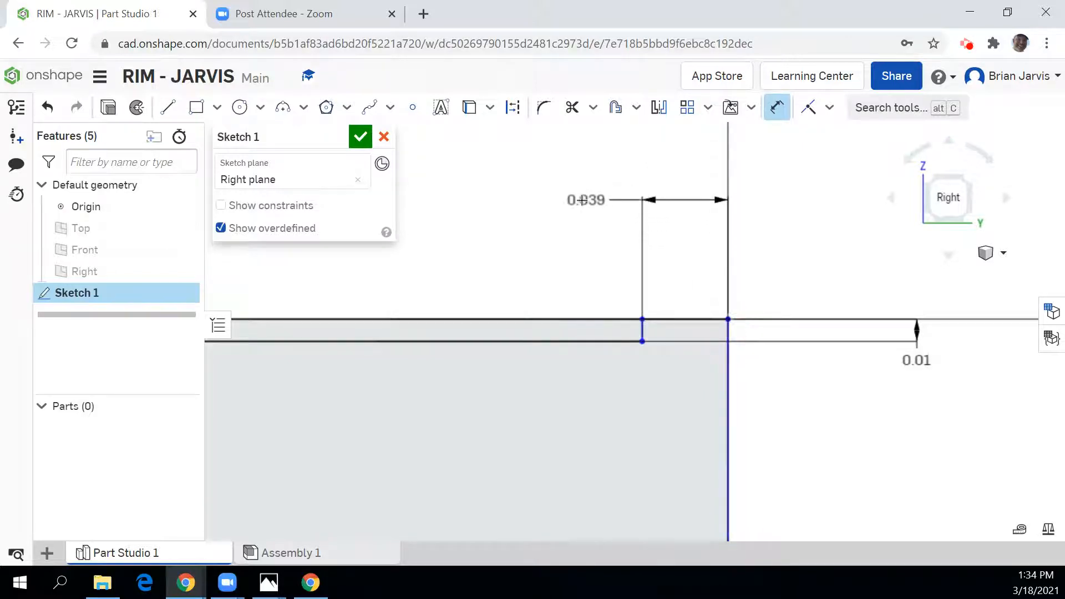
left_click(564, 200)
key("BackSpace")
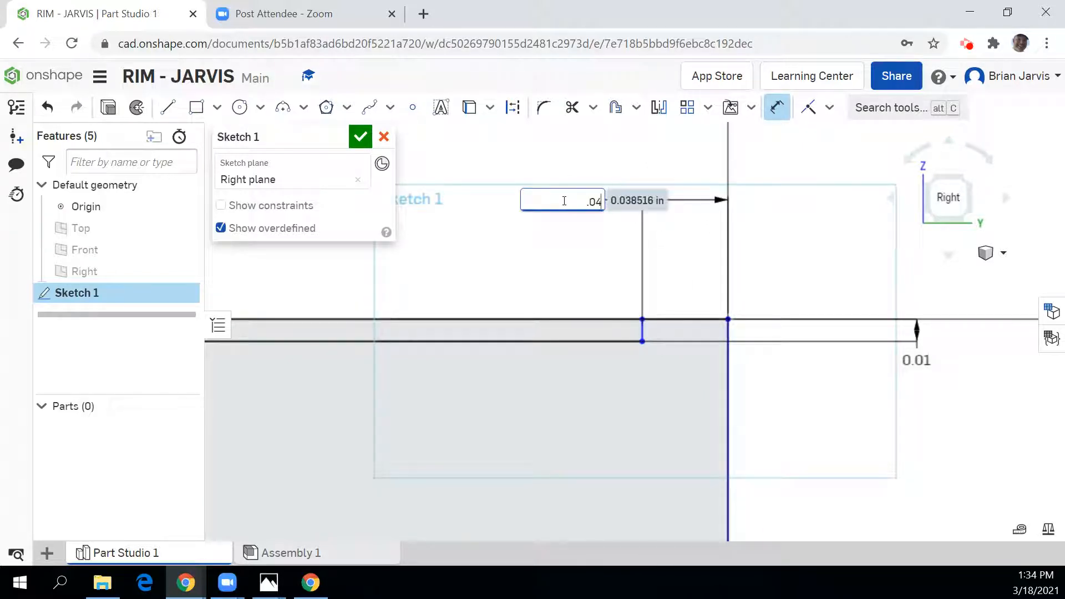
type(".04")
key("Return")
scroll(531, 261, "down", 3)
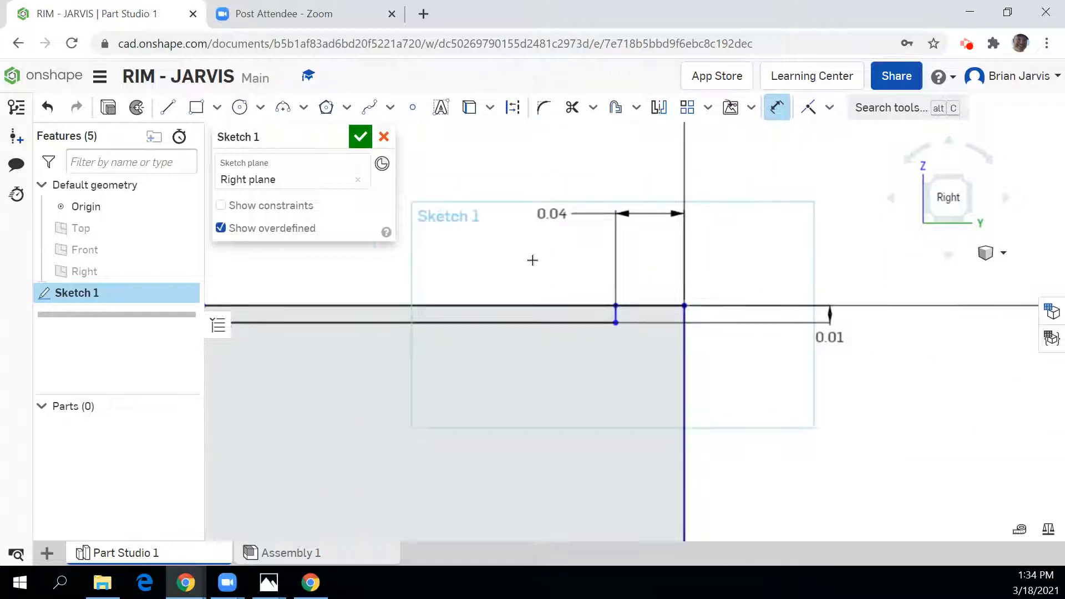
- Dimension the groove's left wall from the profile's upper-left corner at .04 in
mouse_move(421, 297)
middle_mouse_down()
mouse_move(853, 366)
mouse_move(808, 338)
middle_mouse_up()
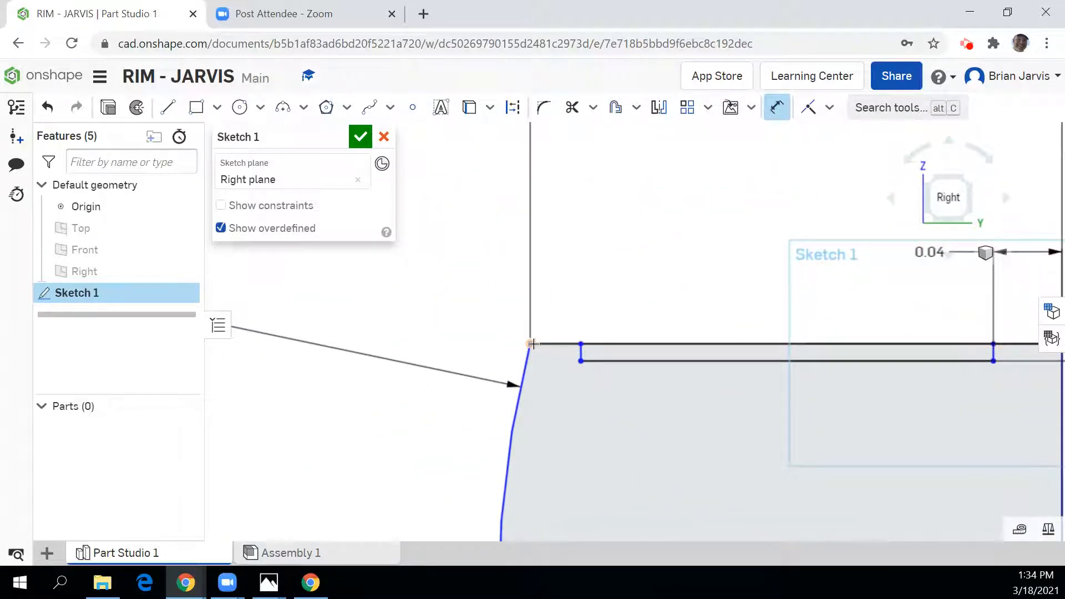
left_click(581, 349)
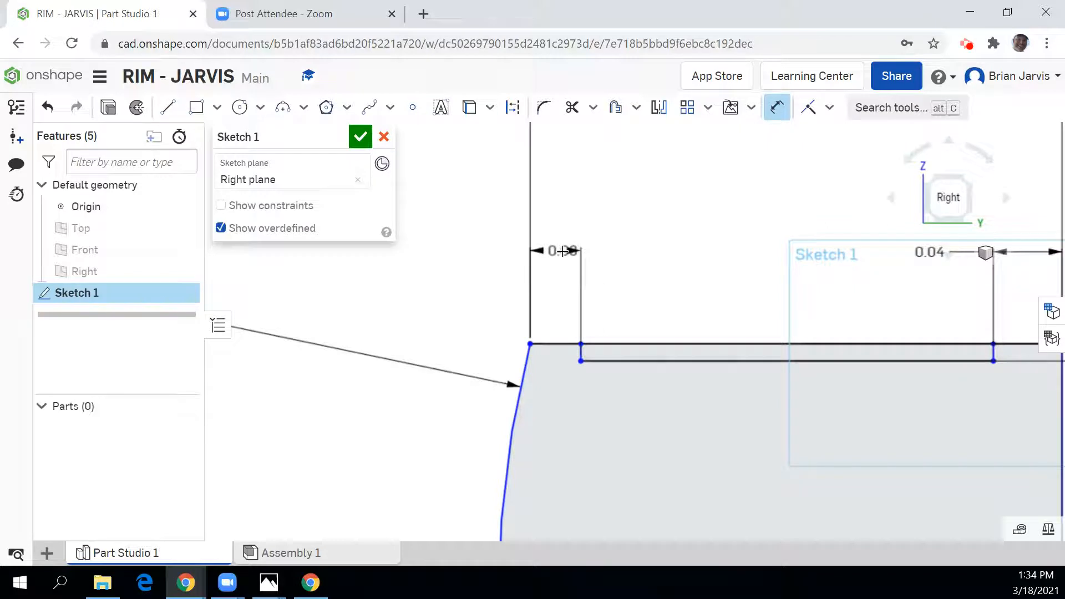
left_click(580, 253)
key("BackSpace")
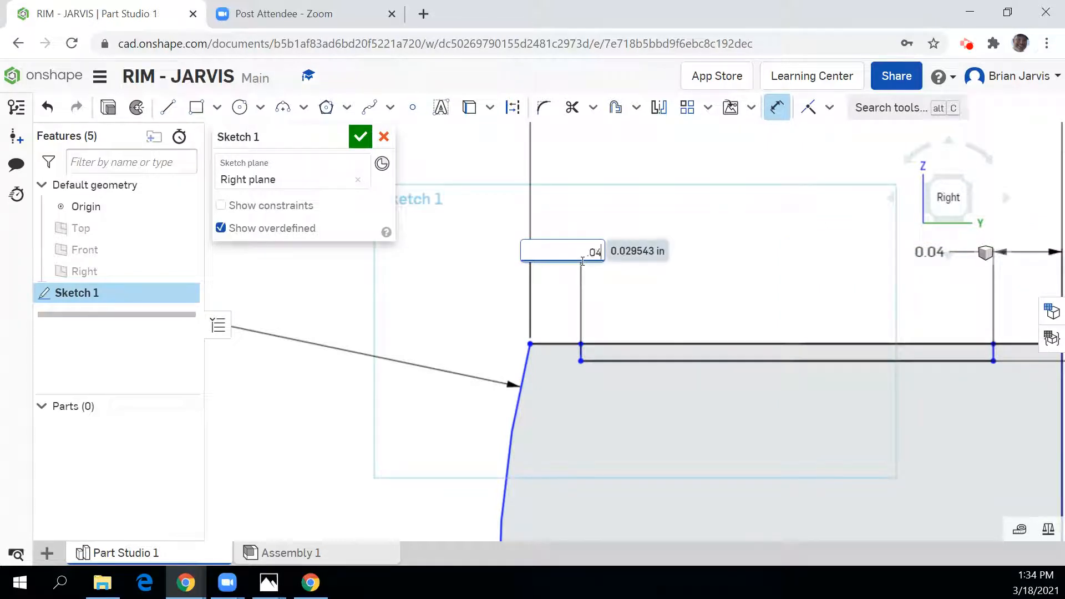
type(".04")
key("Return")
scroll(736, 300, "up", 2)
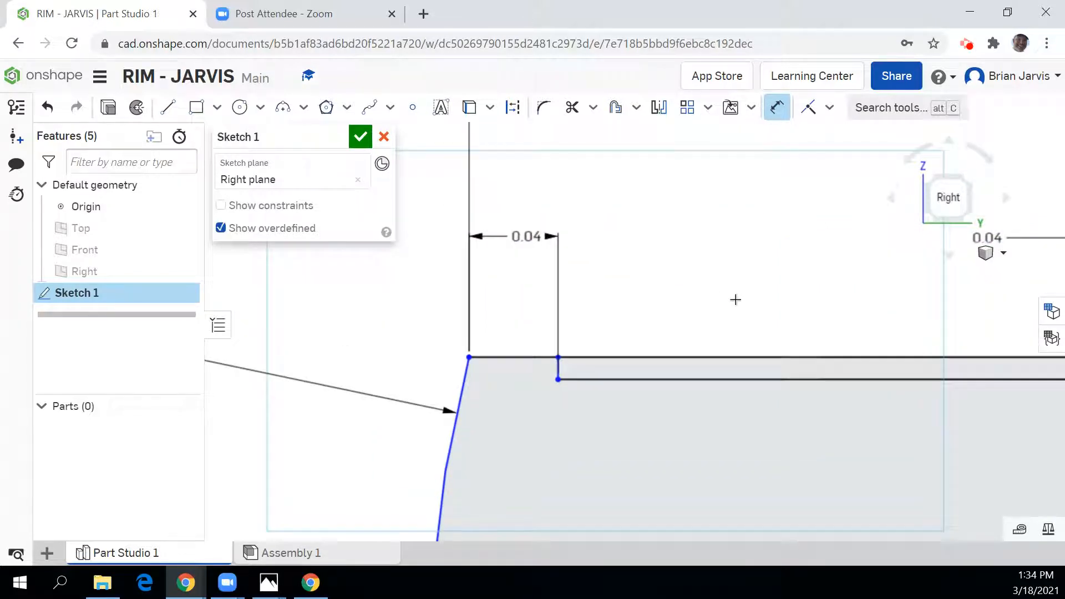
- Trim away the profile's top edge segment above the groove and finish the sketch
scroll(781, 296, "down", 2)
middle_click_drag(812, 292, 722, 269)
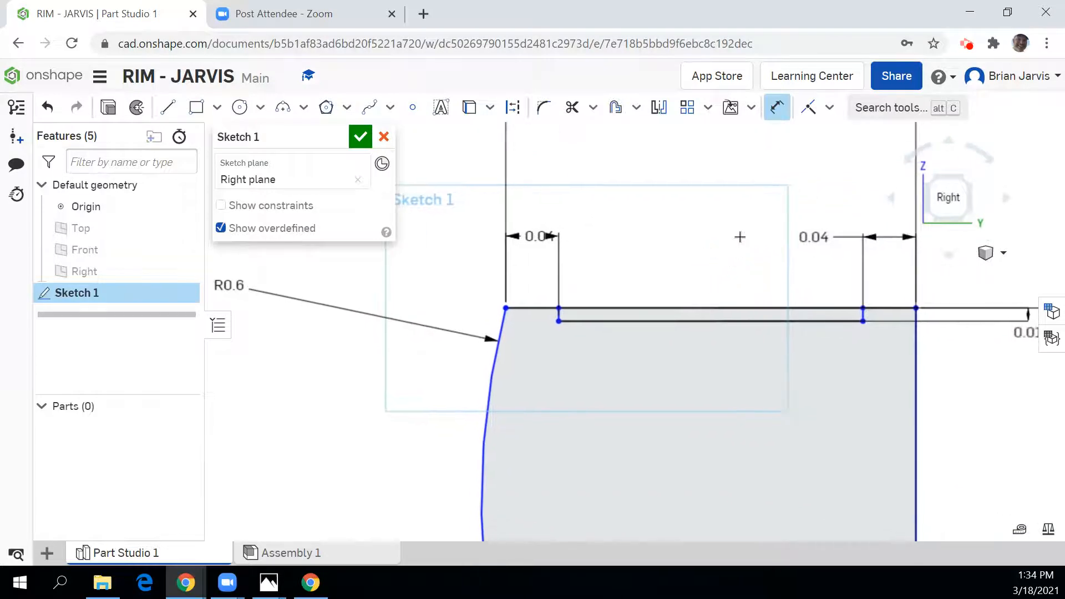
left_click(572, 107)
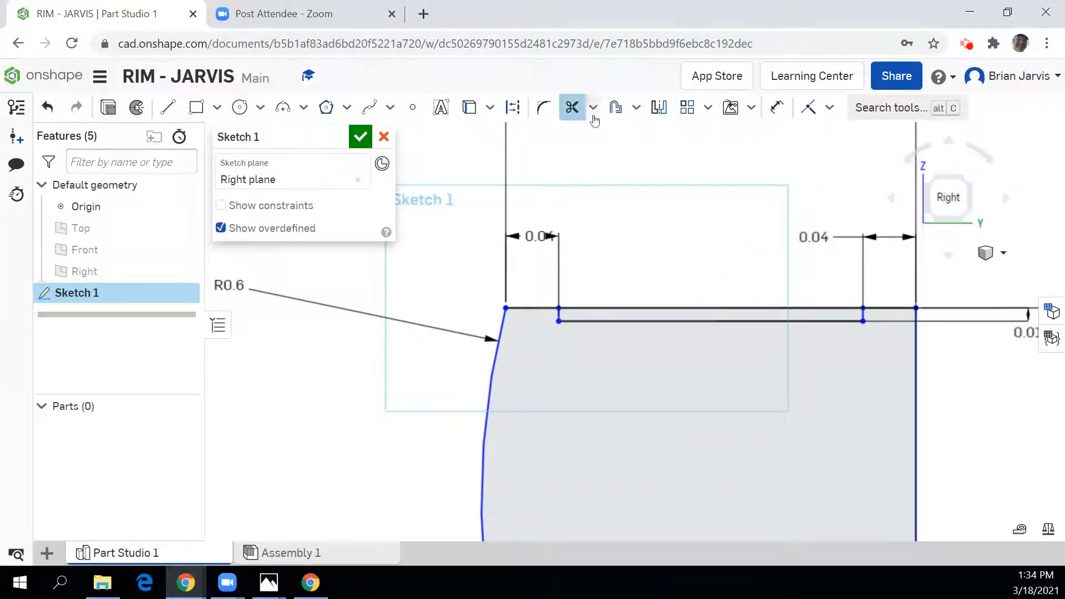
left_click(675, 305)
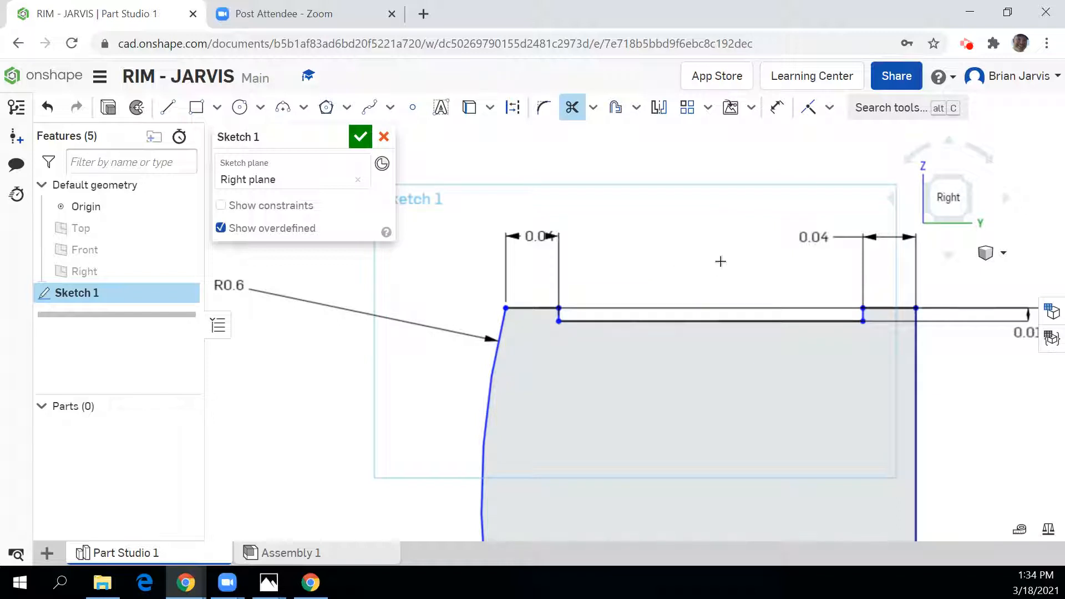
scroll(719, 261, "down", 3)
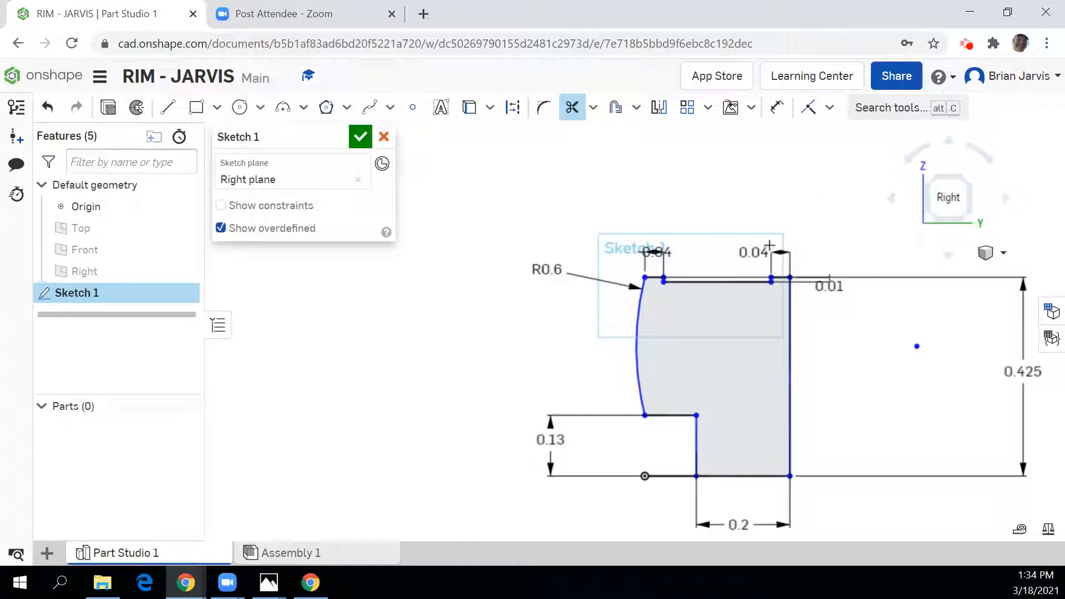
left_click(928, 183)
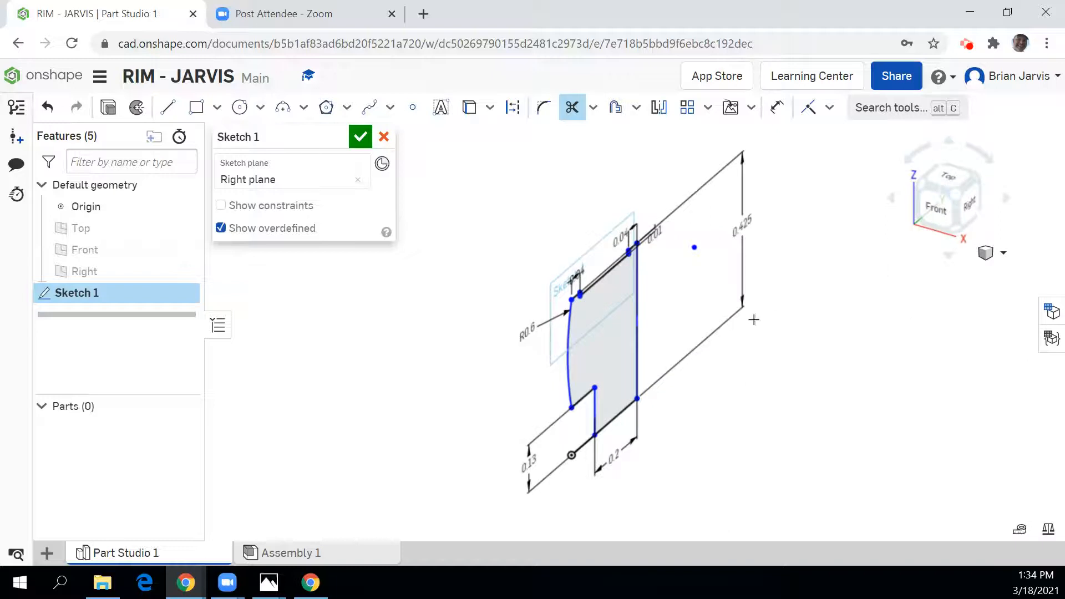
left_click(360, 136)
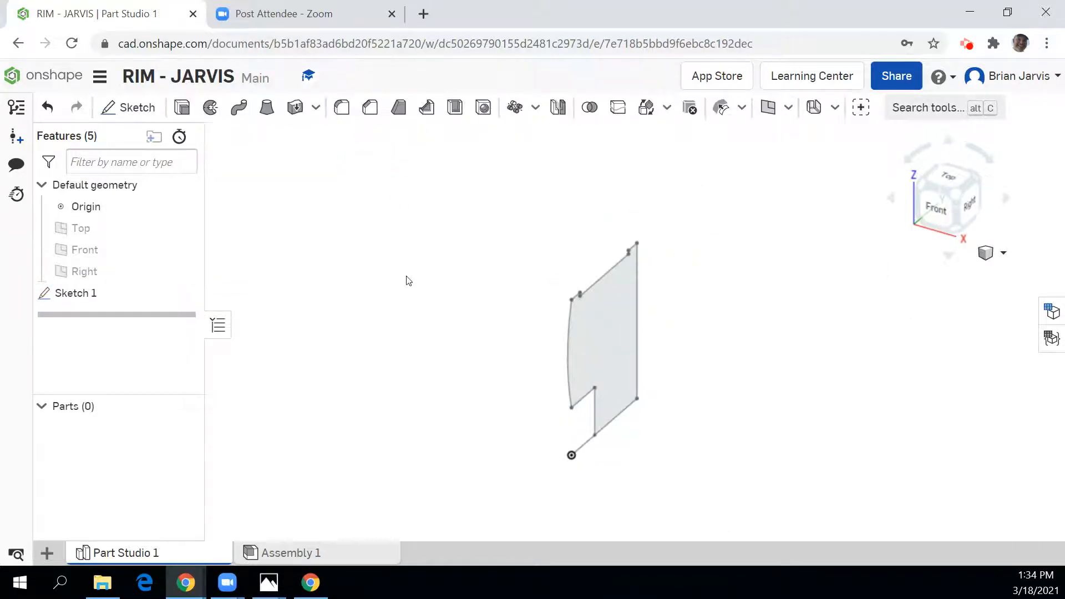
- Revolve the profile region a full turn as a new solid about the sketch's bottom line through the origin
left_click(210, 109)
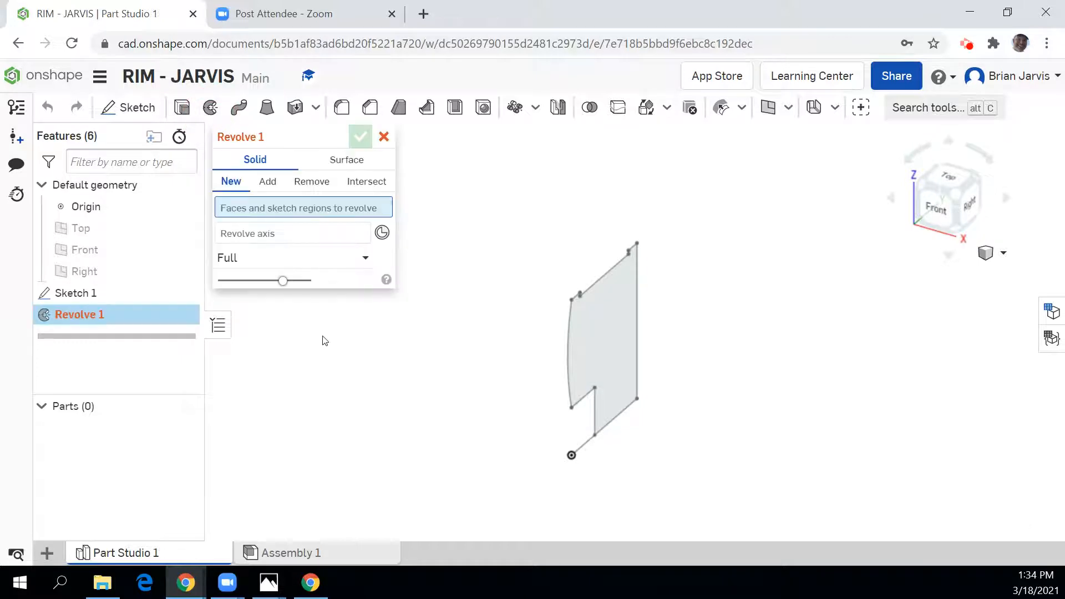
left_click(610, 345)
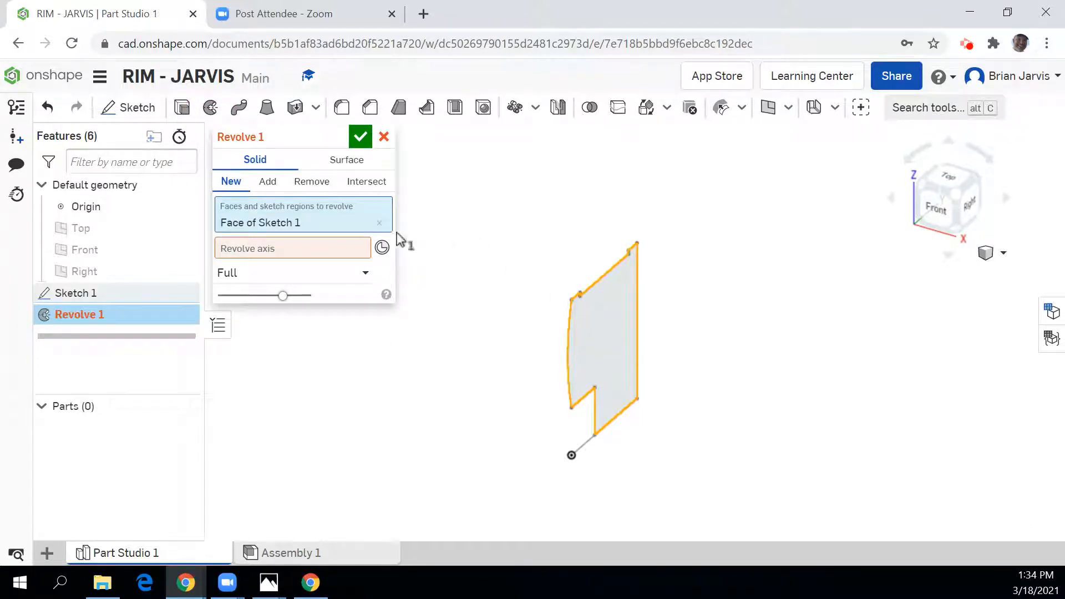
left_click(328, 248)
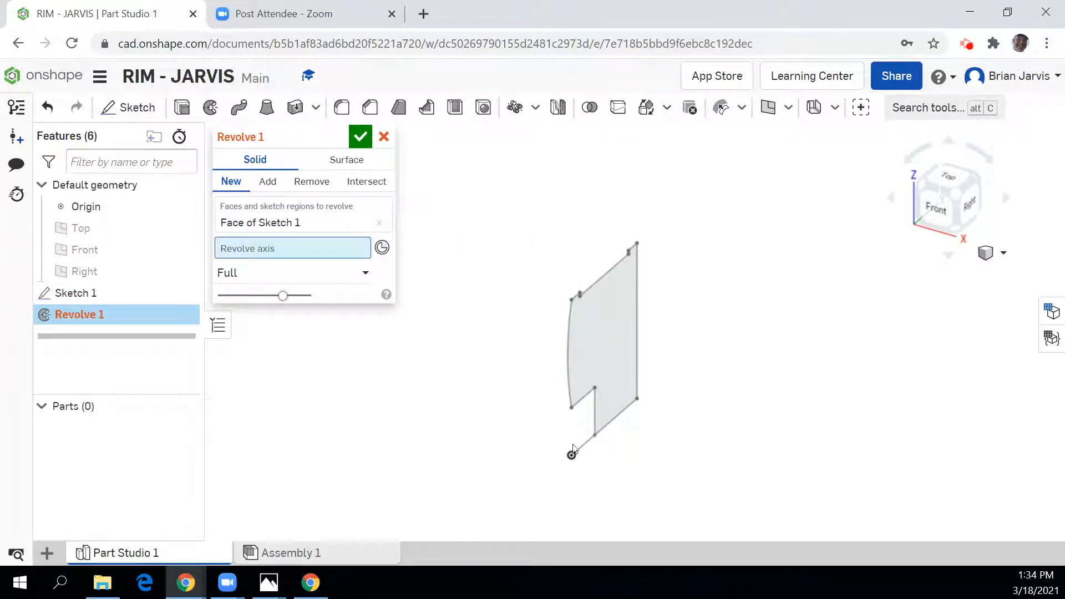
left_click(590, 444)
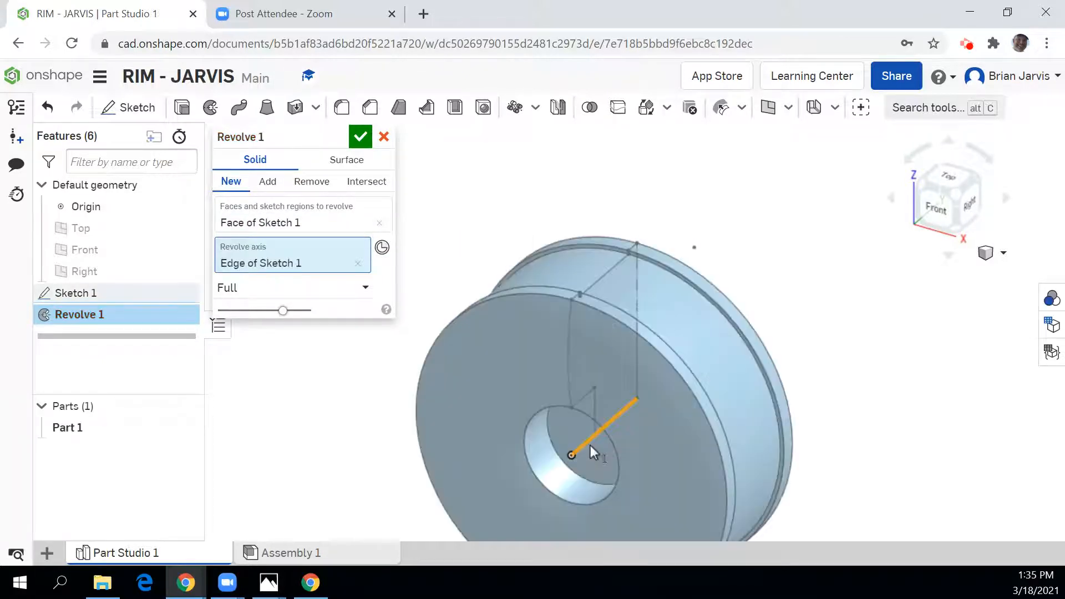
middle_click_drag(791, 265, 780, 218)
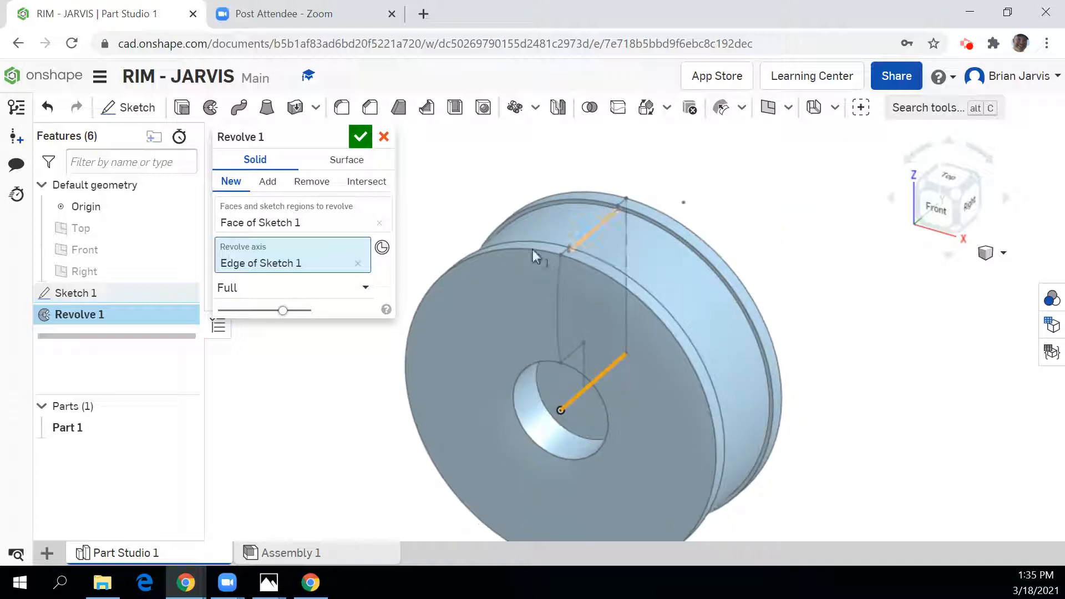
scroll(619, 215, "down", 2)
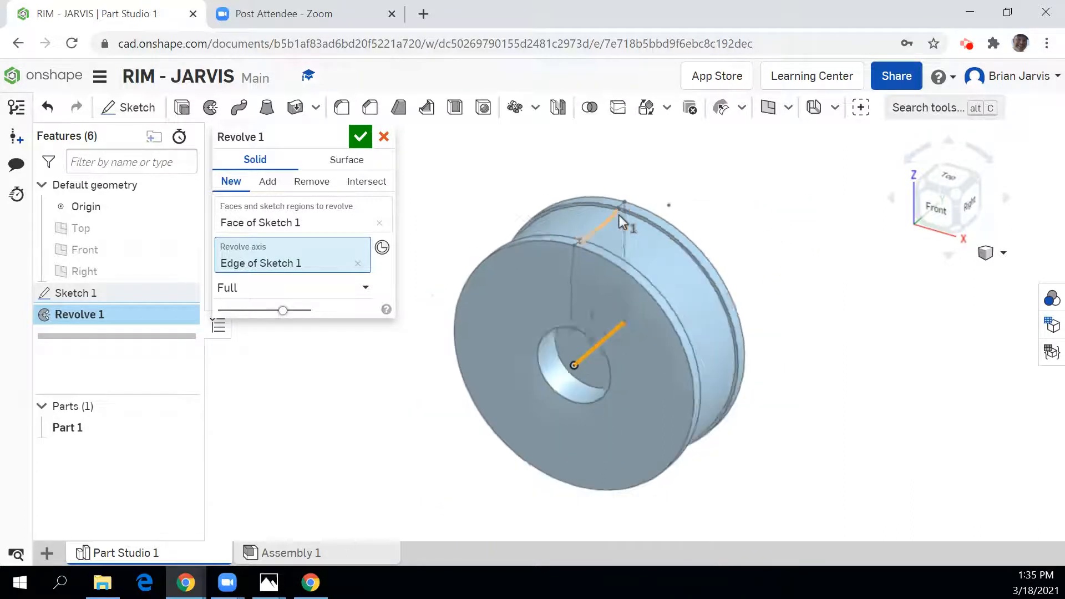
scroll(618, 215, "up", 4)
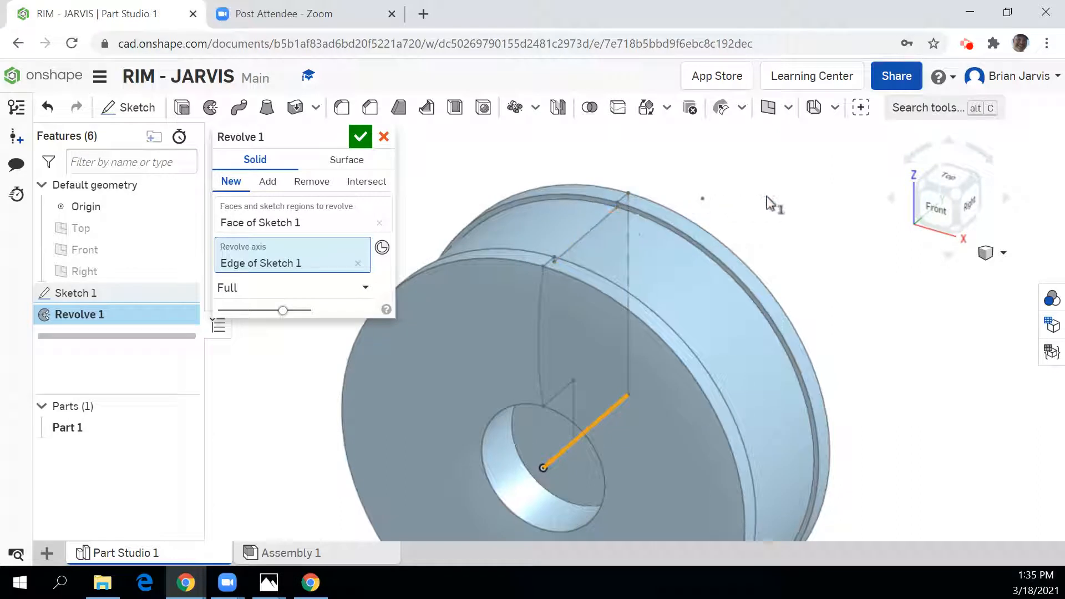
left_click(361, 139)
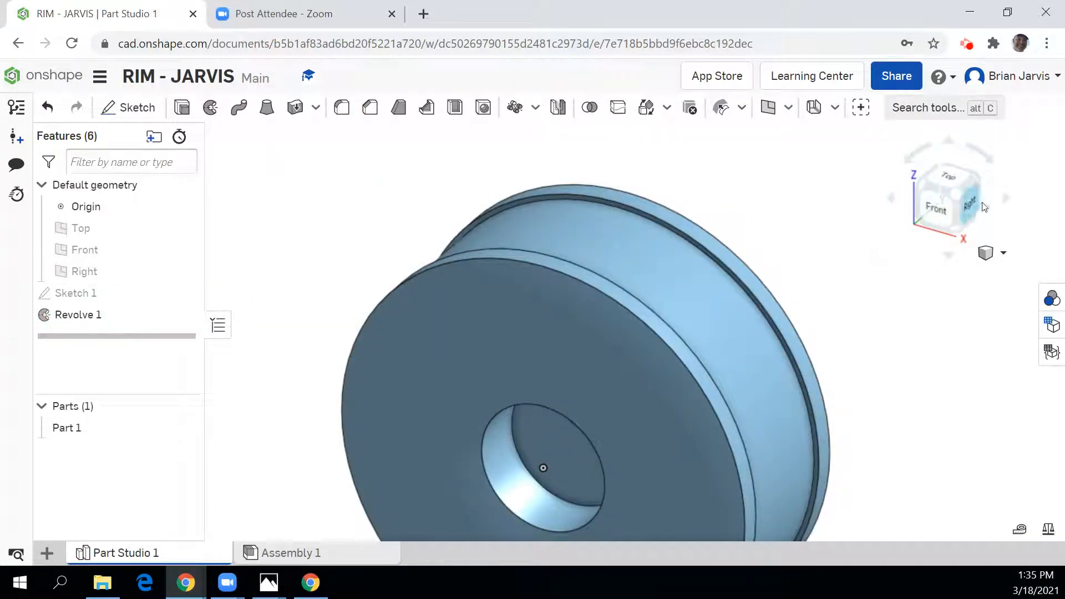
- Start a new sketch on the flat back face of the revolved wheel
left_click(971, 205)
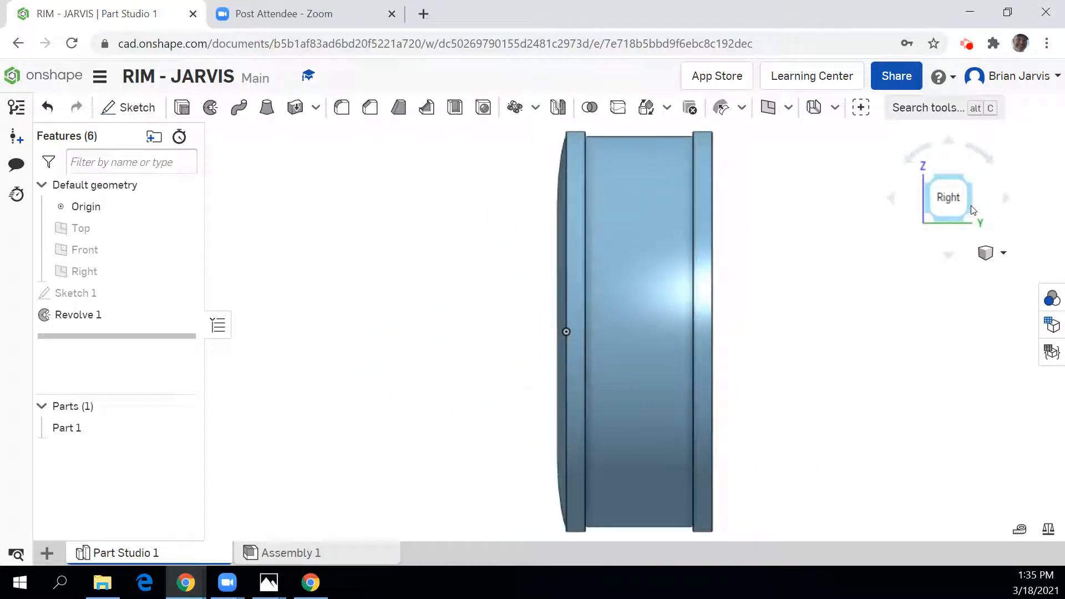
left_click(974, 187)
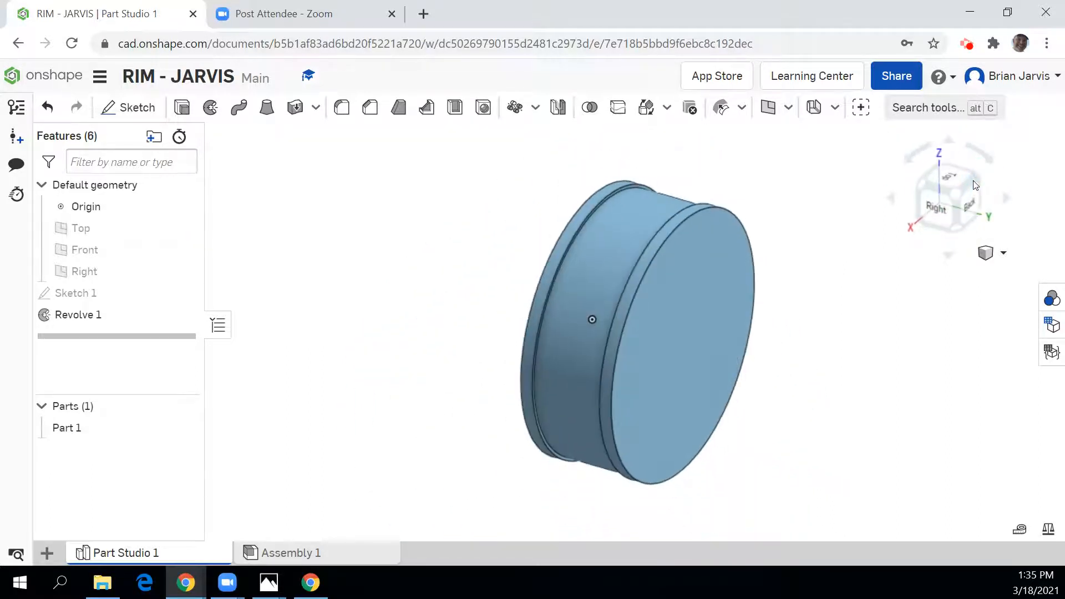
left_click(925, 192)
left_click(925, 191)
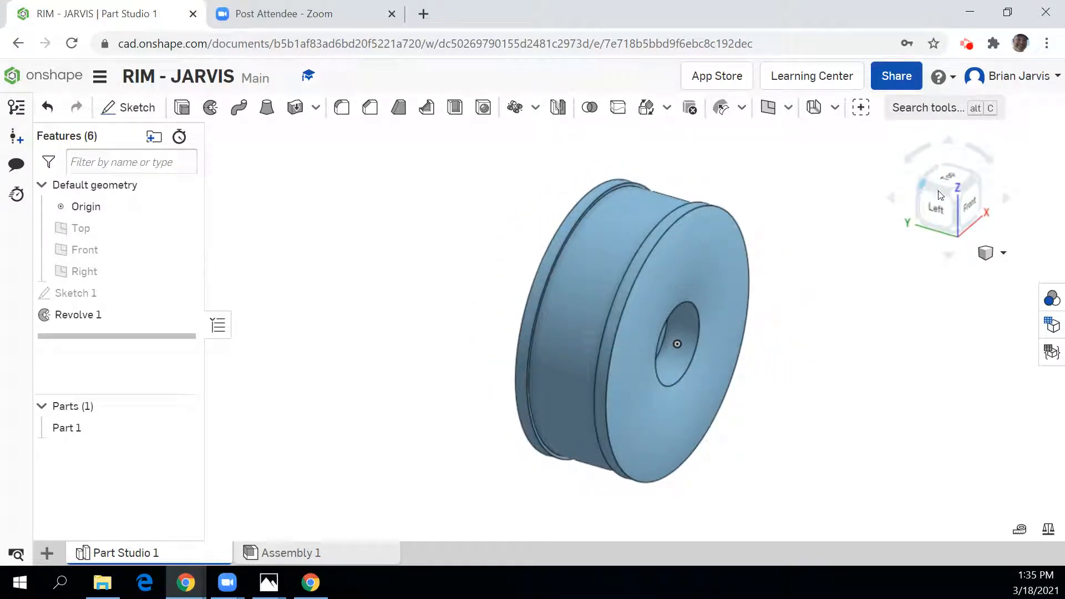
left_click(979, 184)
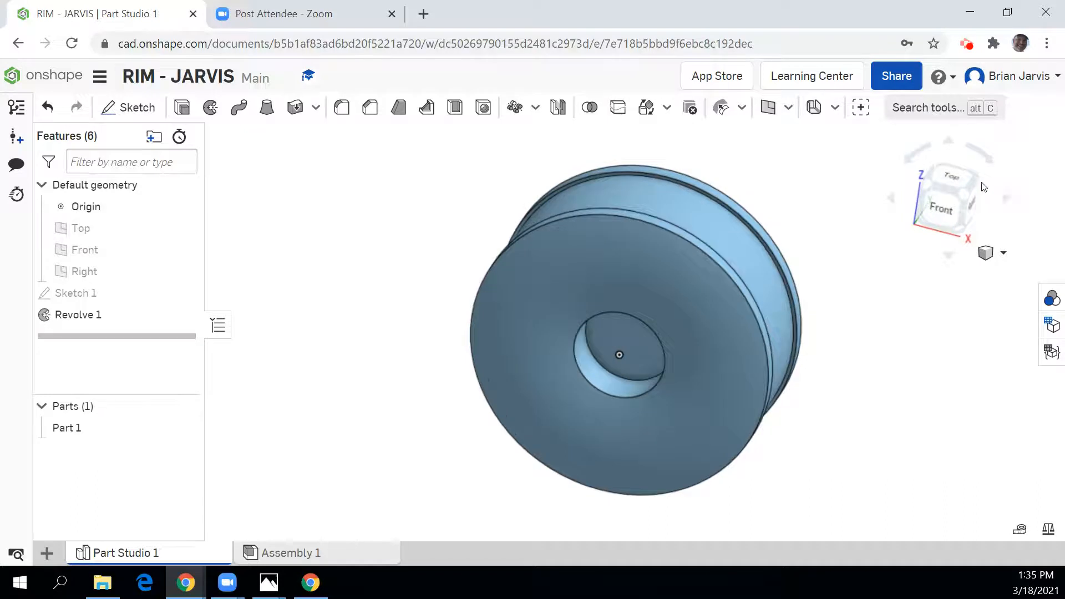
left_click(980, 182)
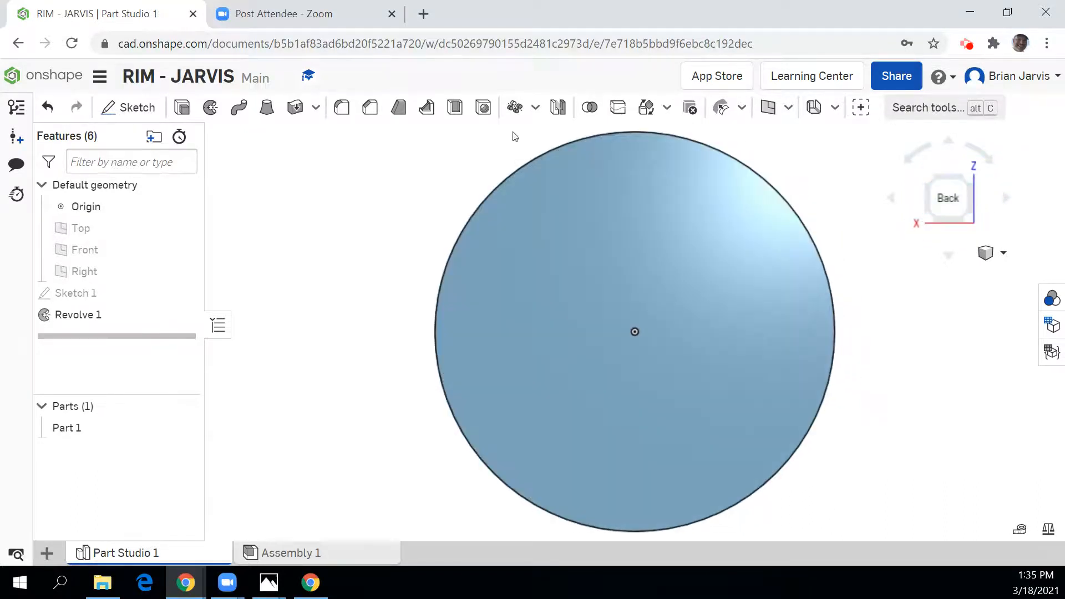
left_click(132, 108)
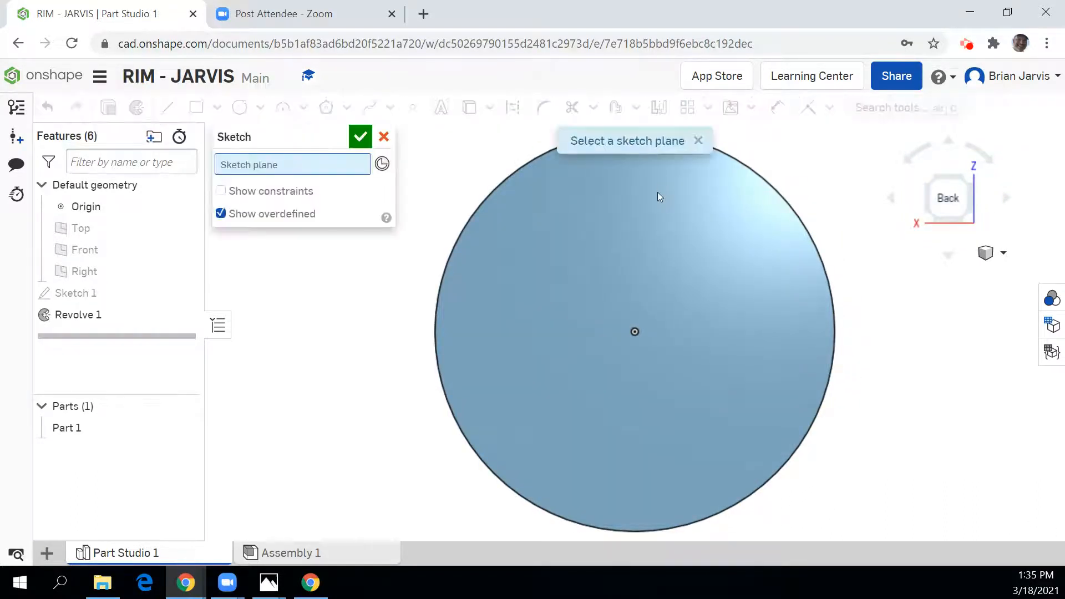
left_click(639, 253)
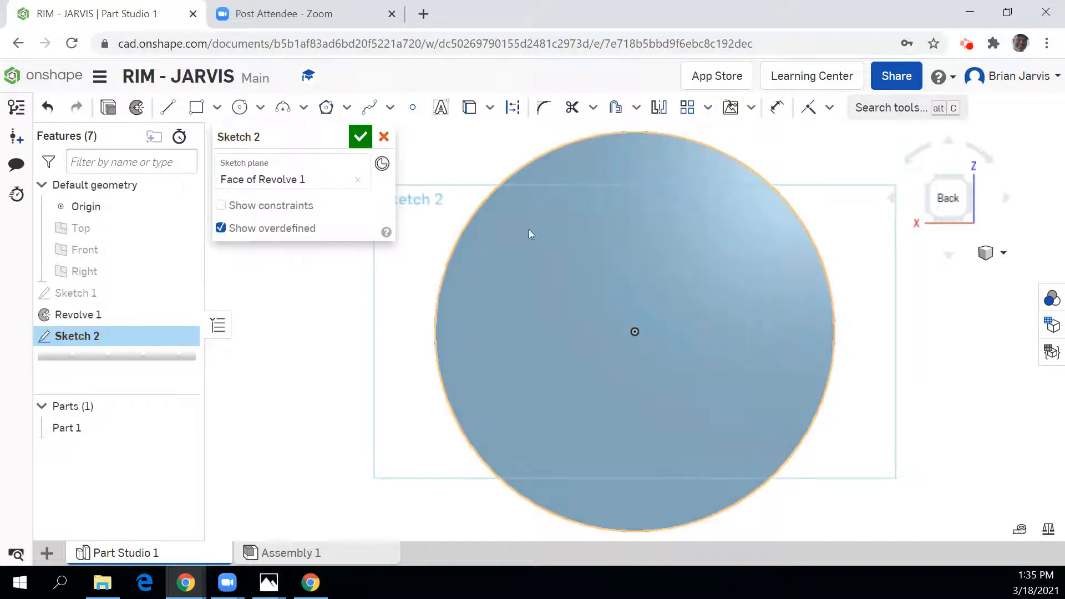
- Draw two concentric circles centred on the origin, about 0.804 in and 0.359 in in diameter
left_click(239, 108)
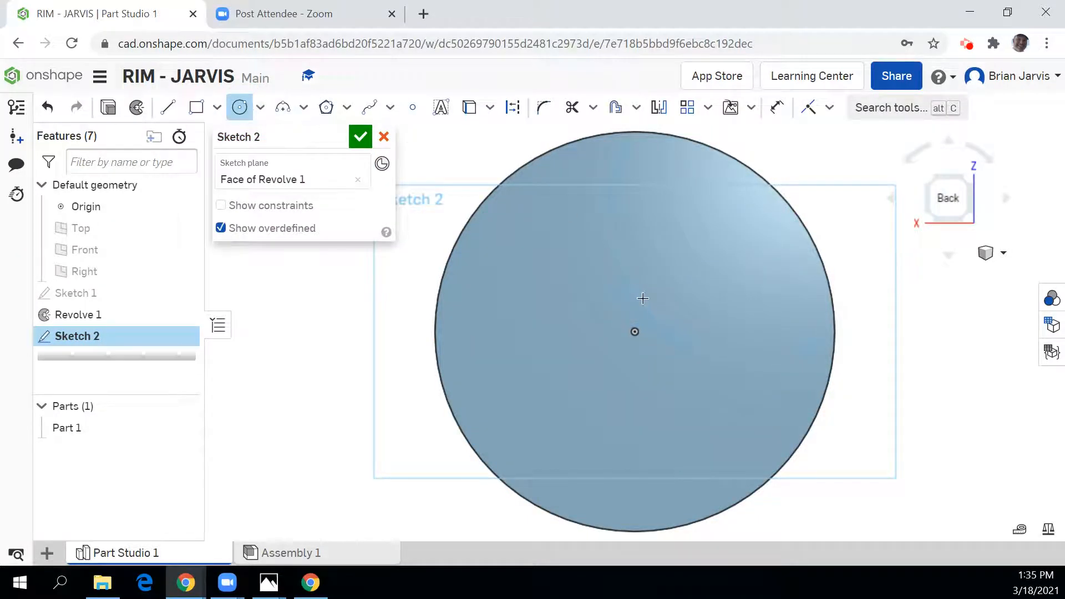
left_click(635, 332)
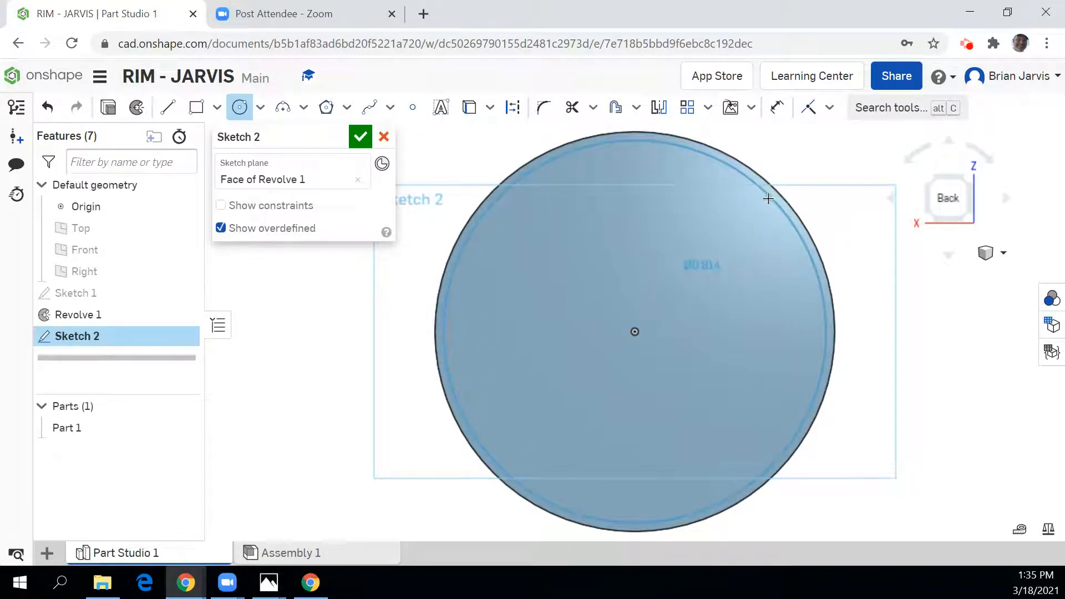
left_click(768, 198)
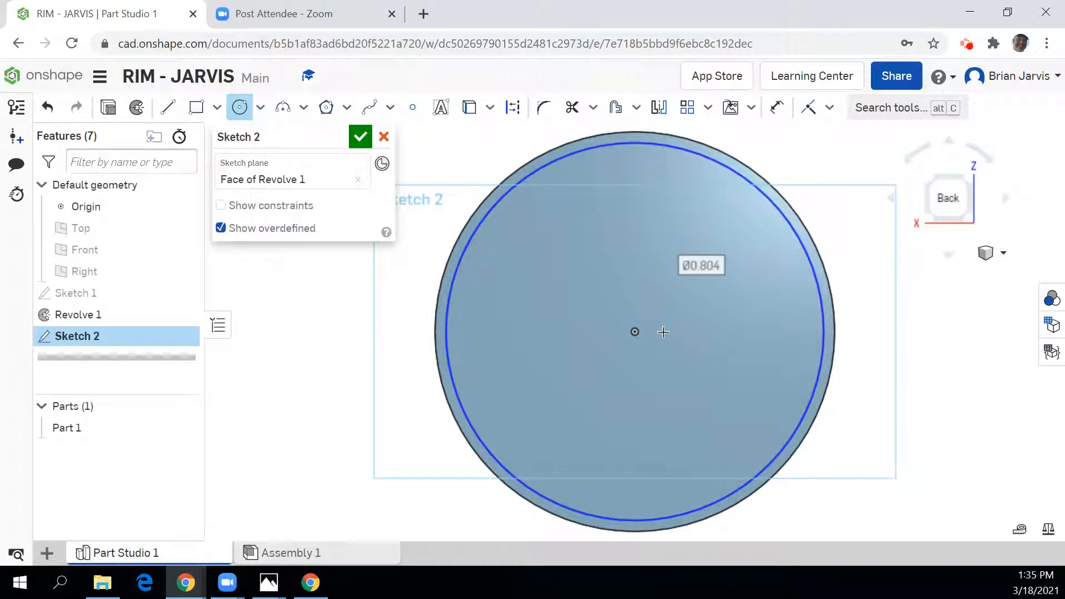
left_click(639, 332)
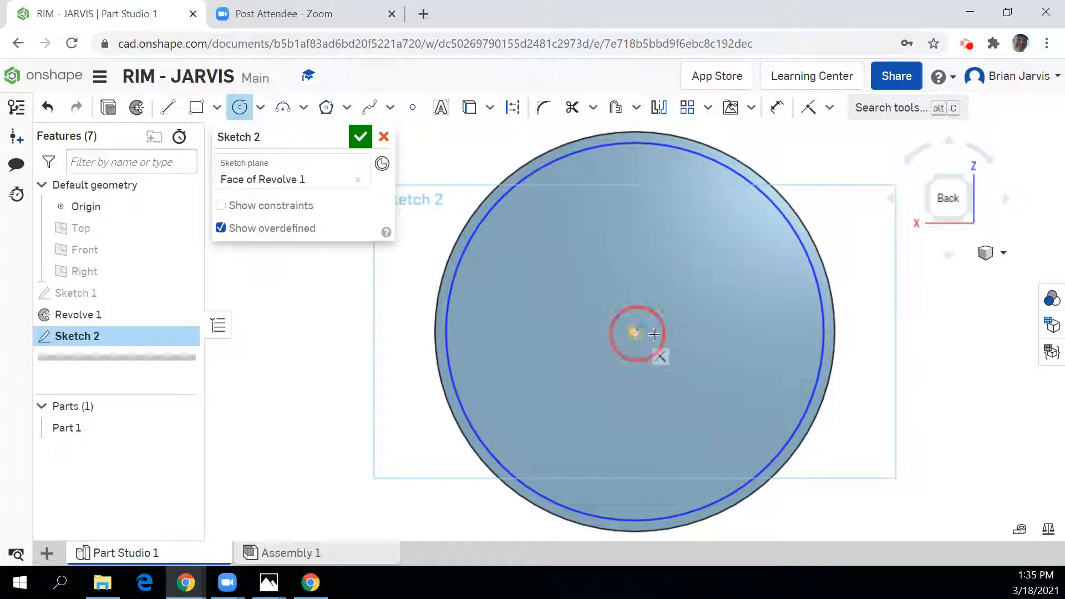
left_click(705, 382)
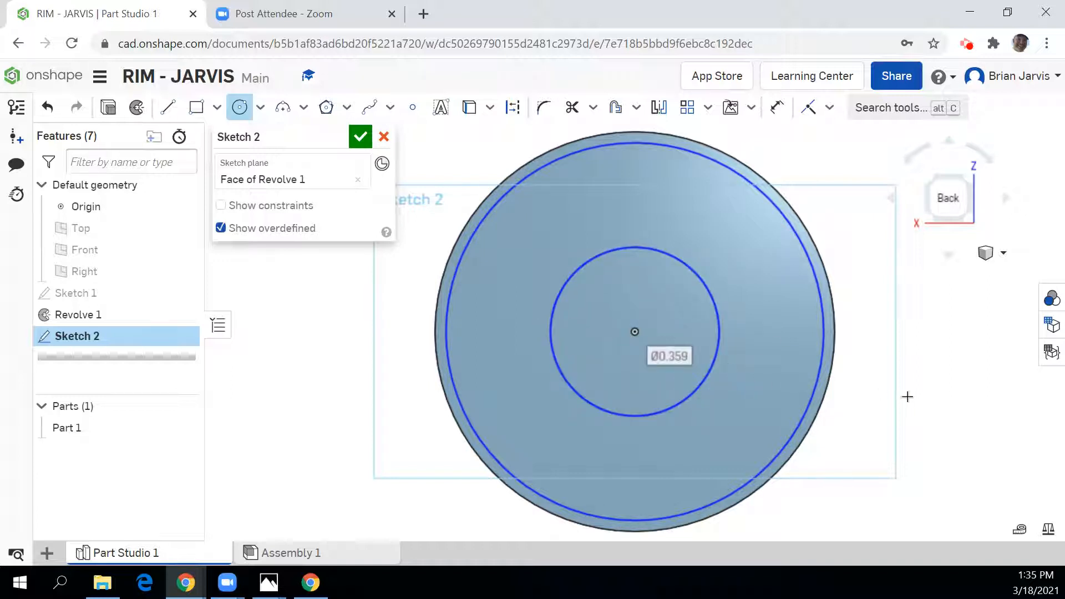
- Dimension the outer sketch circle on the wheel's back face to a diameter of 0.78 in
left_click(776, 108)
left_click(803, 229)
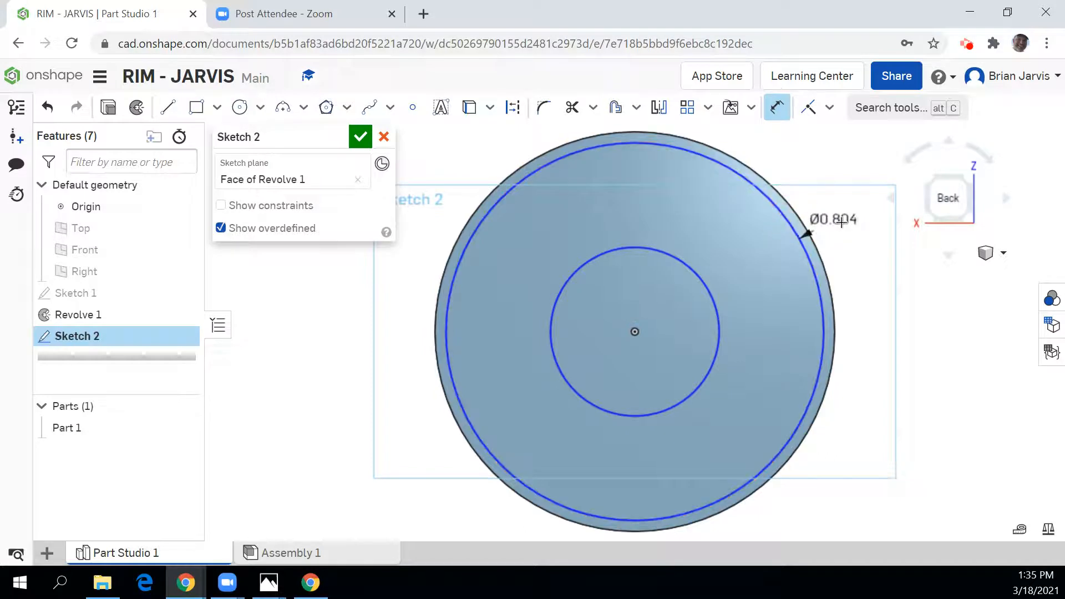
left_click(876, 240)
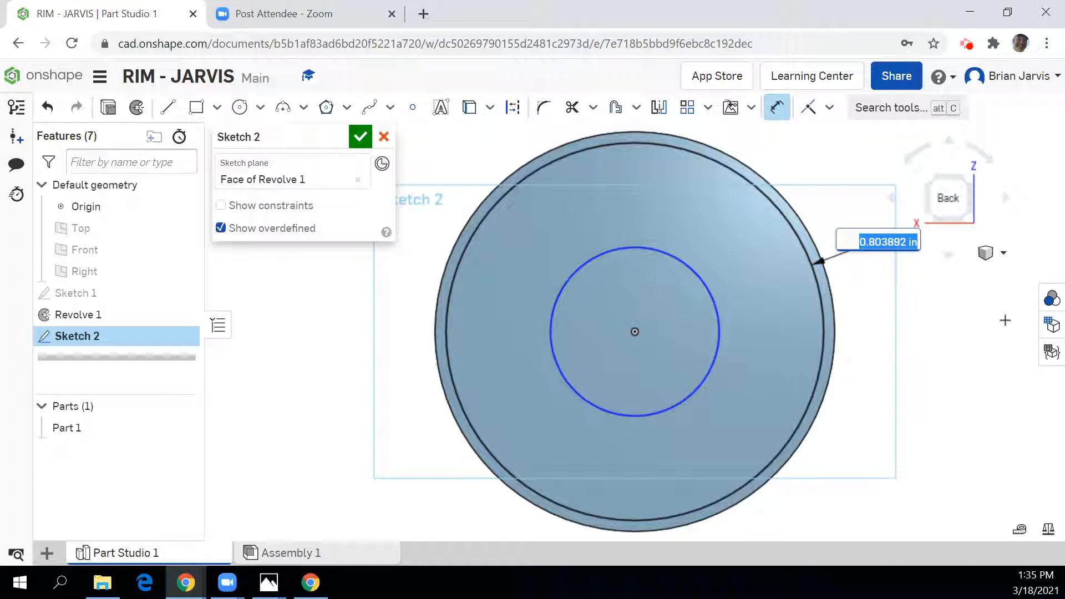
key("BackSpace")
key("Return")
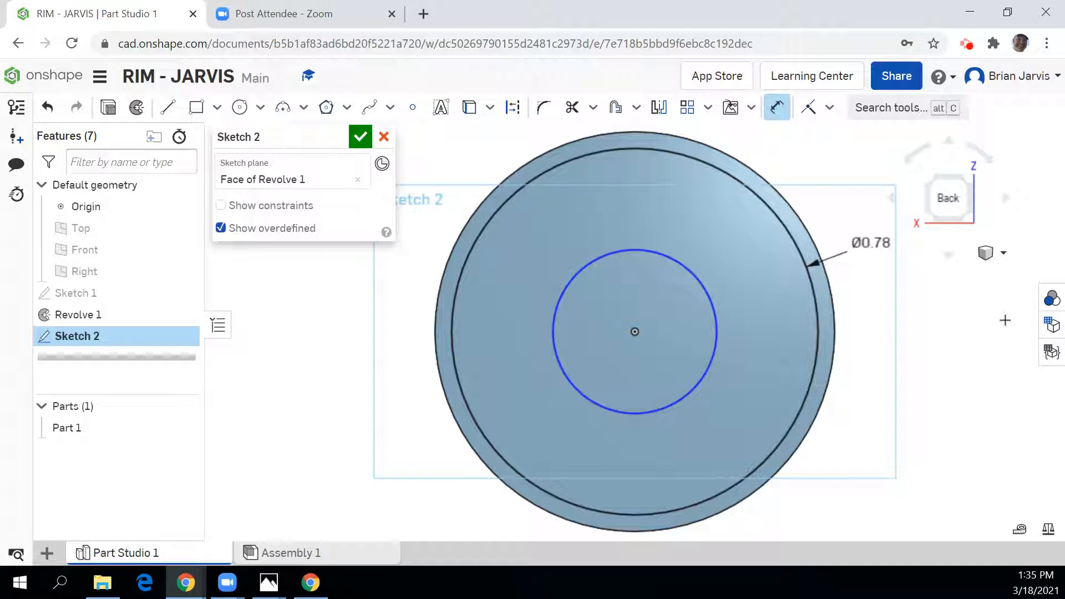
- Dimension the inner sketch circle to a diameter of 0.4 in and finish the sketch
left_click(717, 362)
left_click(879, 463)
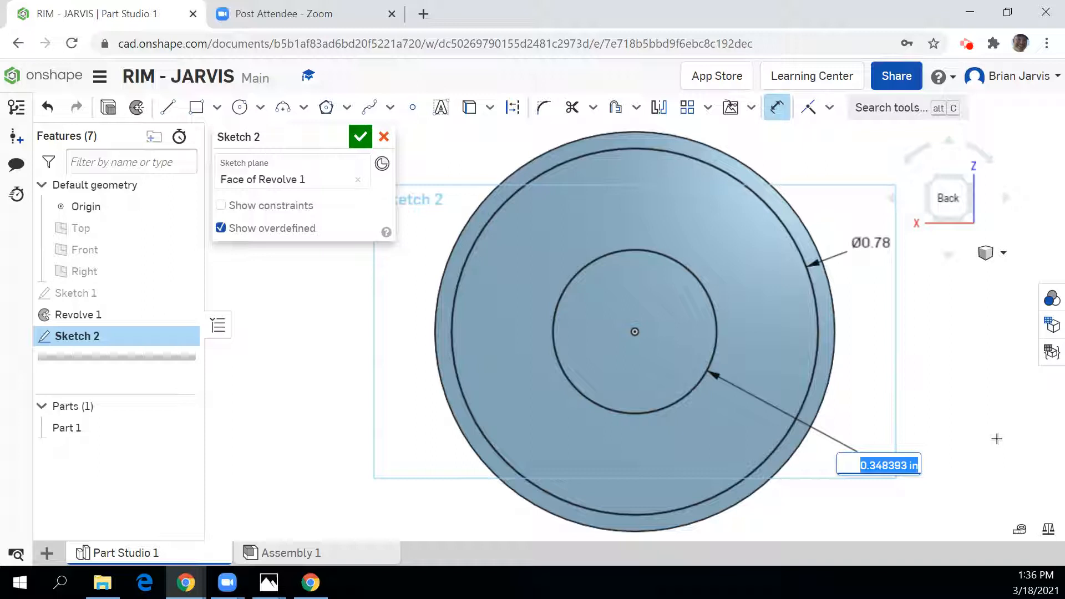
key("BackSpace")
key("Return")
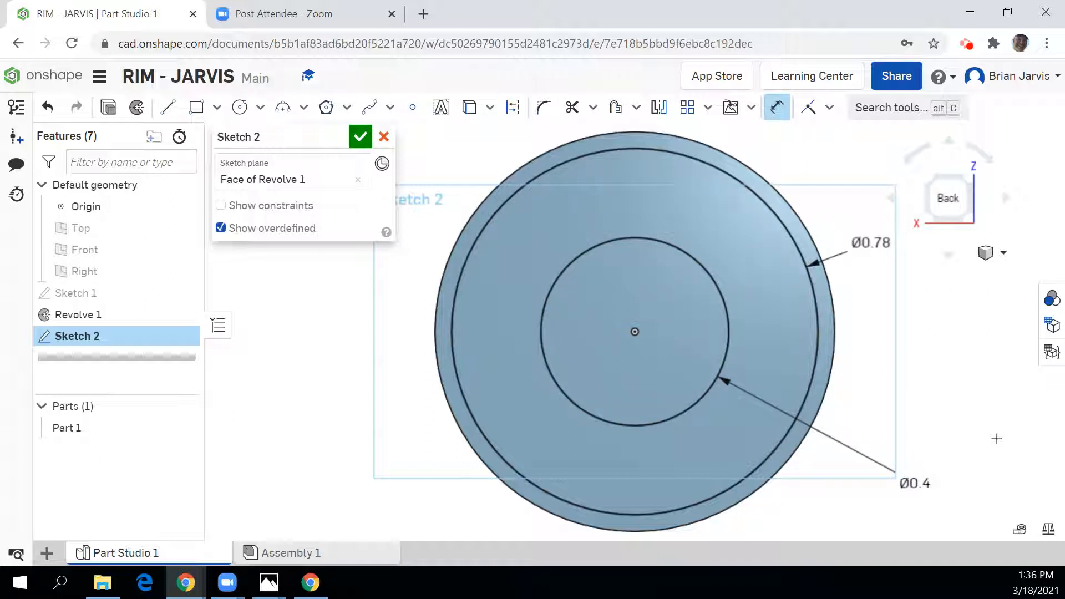
left_click(359, 138)
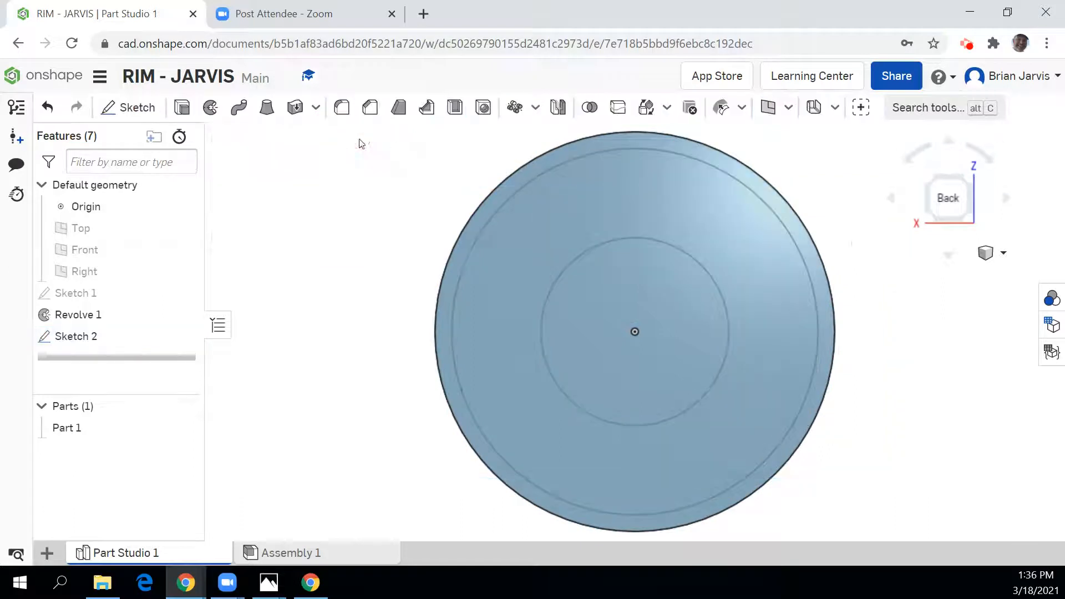
- Cut the ring region between the two circles into the wheel with a Remove extrude, blind depth 0.15 in
left_click(924, 183)
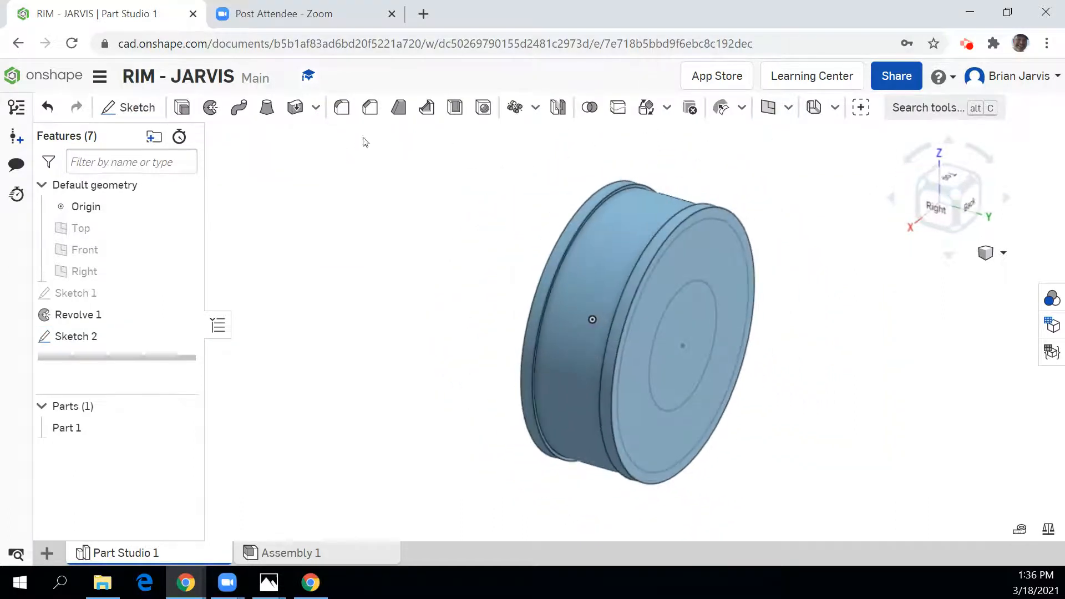
left_click(181, 107)
left_click(689, 265)
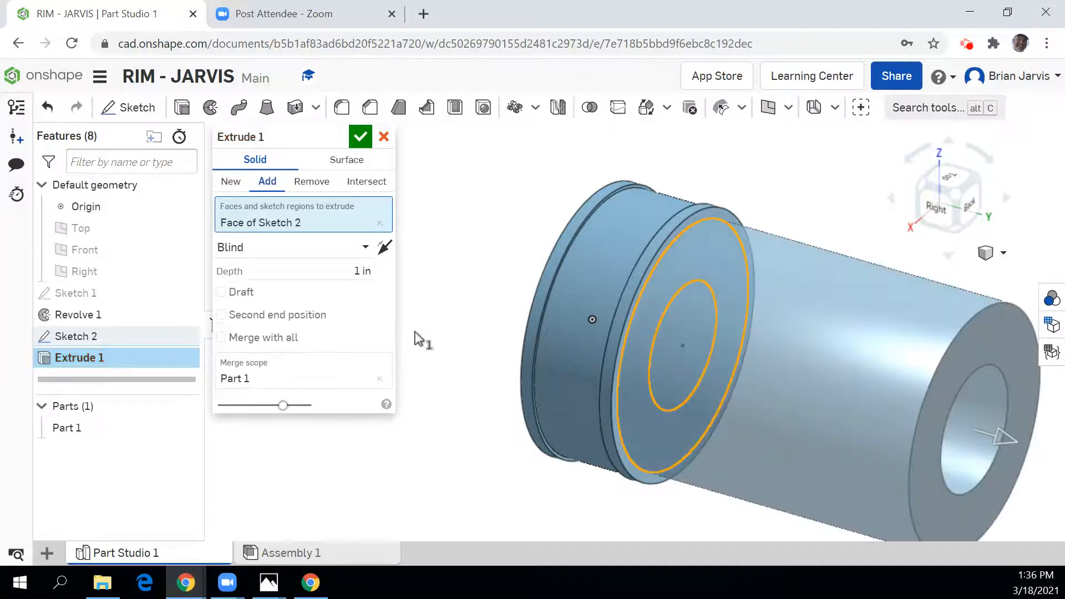
left_click(312, 181)
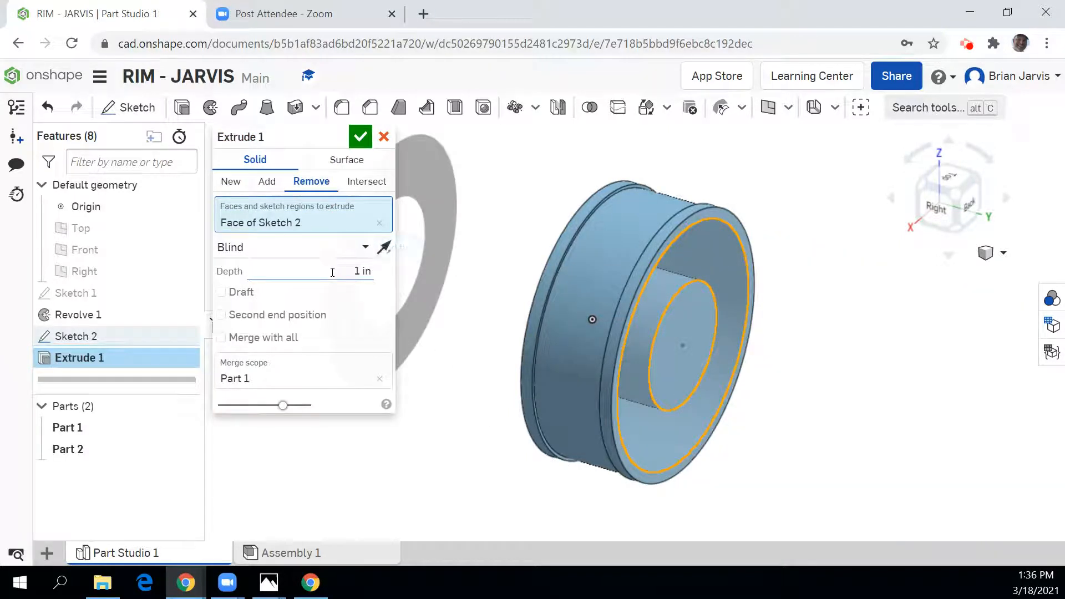
left_click(341, 269)
key("BackSpace")
type(".15")
key("Return")
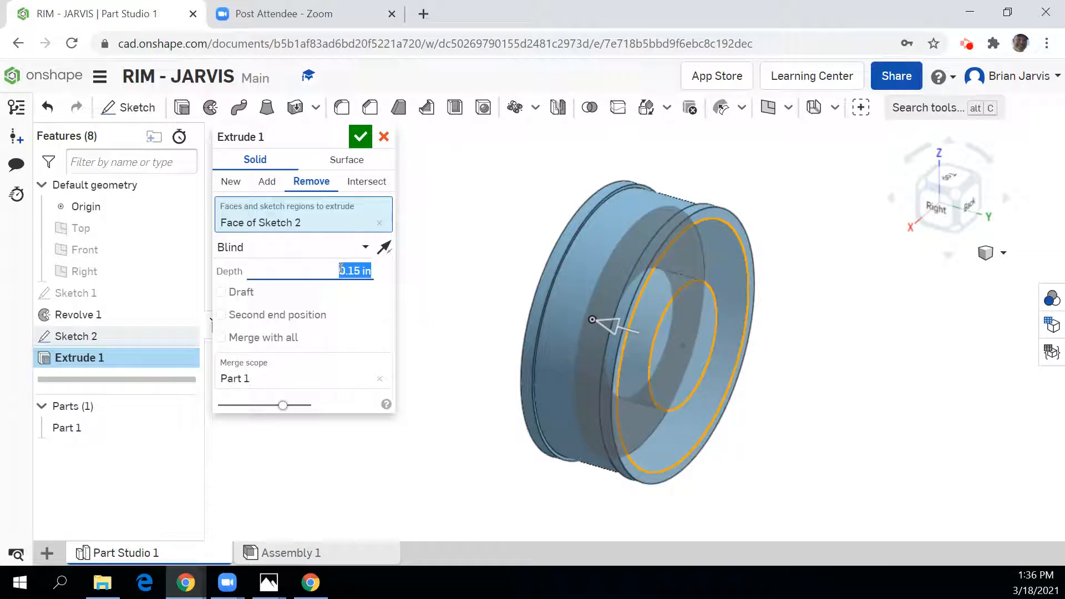
left_click(360, 136)
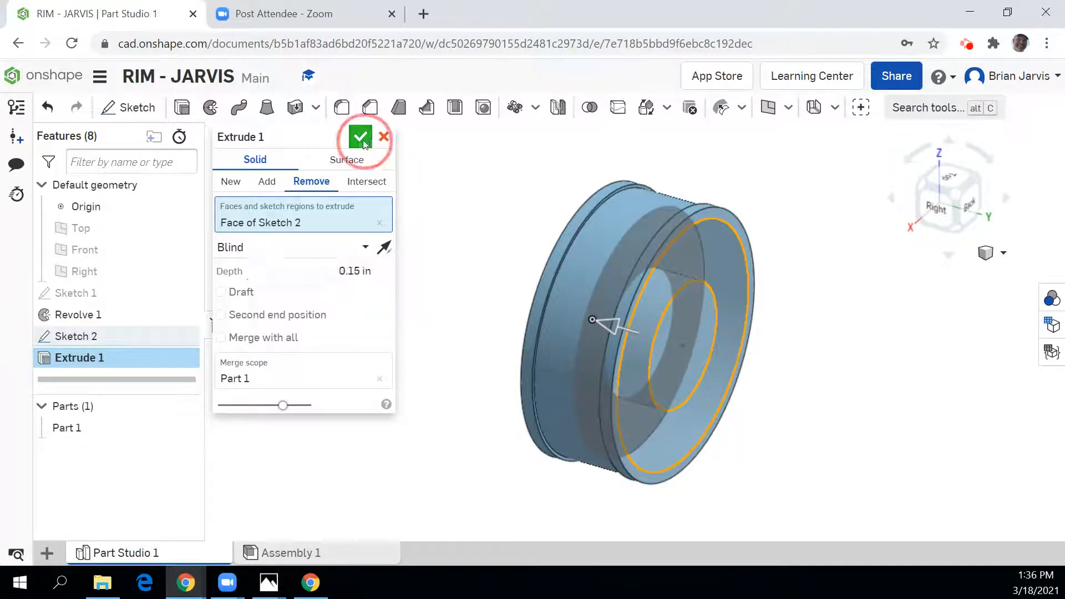
- Edit Sketch 2 to set the inner circle's diameter to 0.3 in, and accept the sketch
left_click(976, 209)
left_click(928, 183)
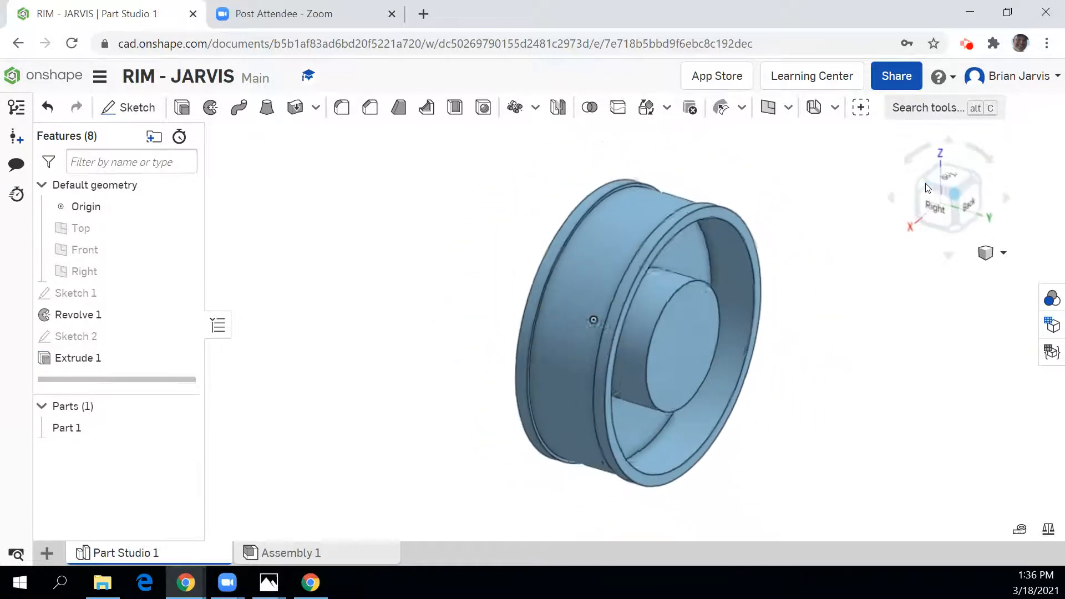
left_click(711, 375)
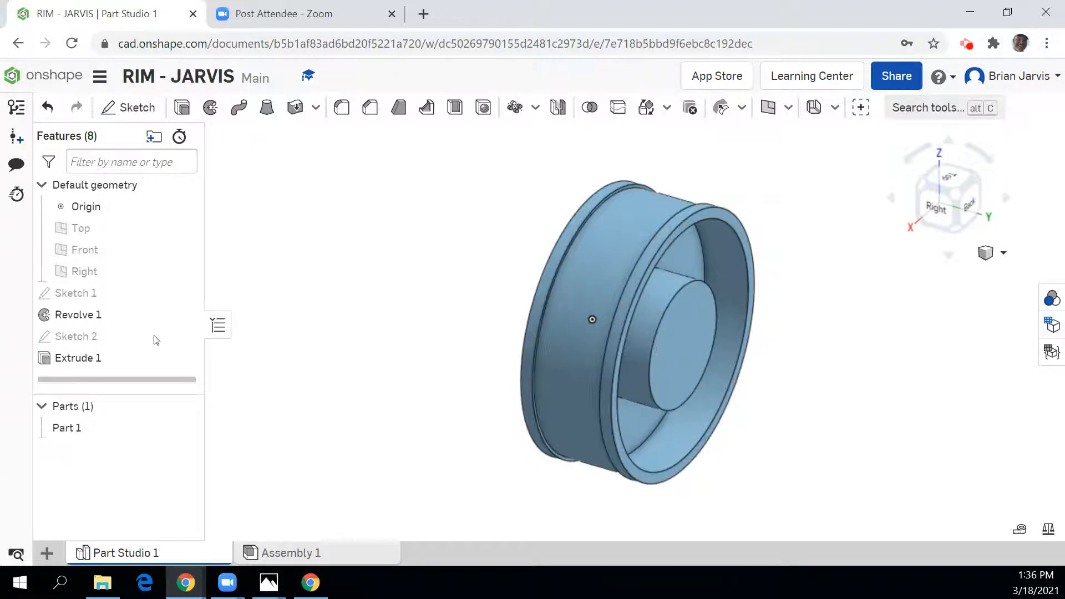
left_click(104, 337)
double_click(78, 339)
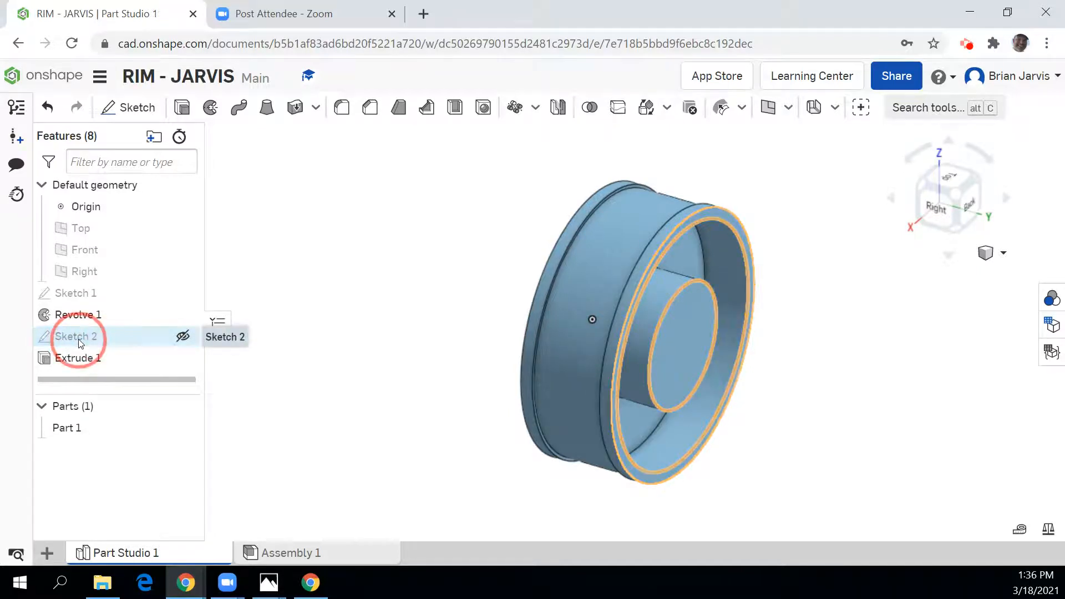
double_click(780, 357)
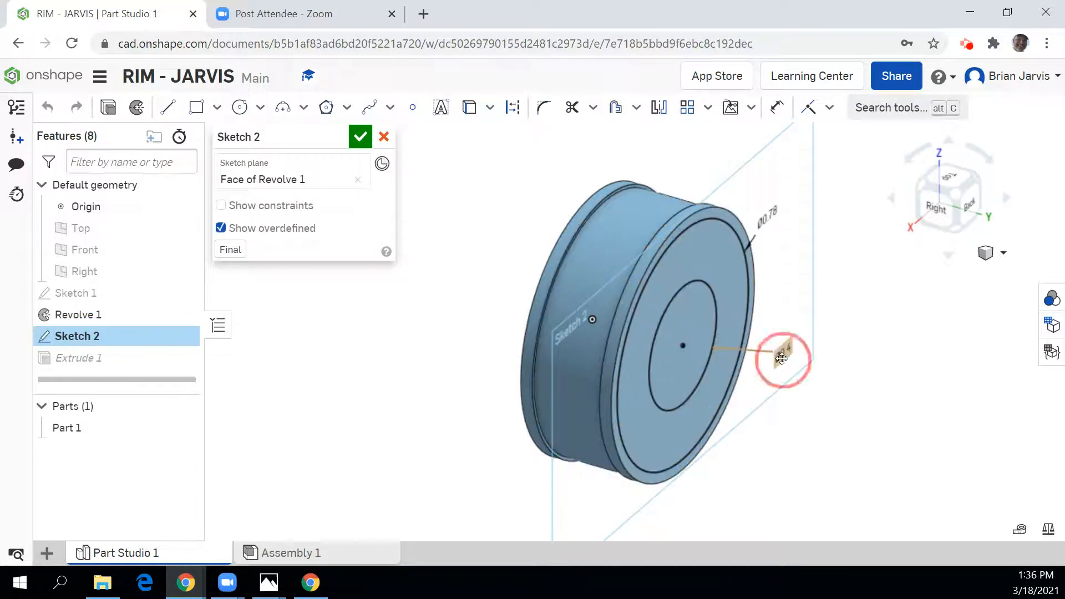
type("0.3")
key("Return")
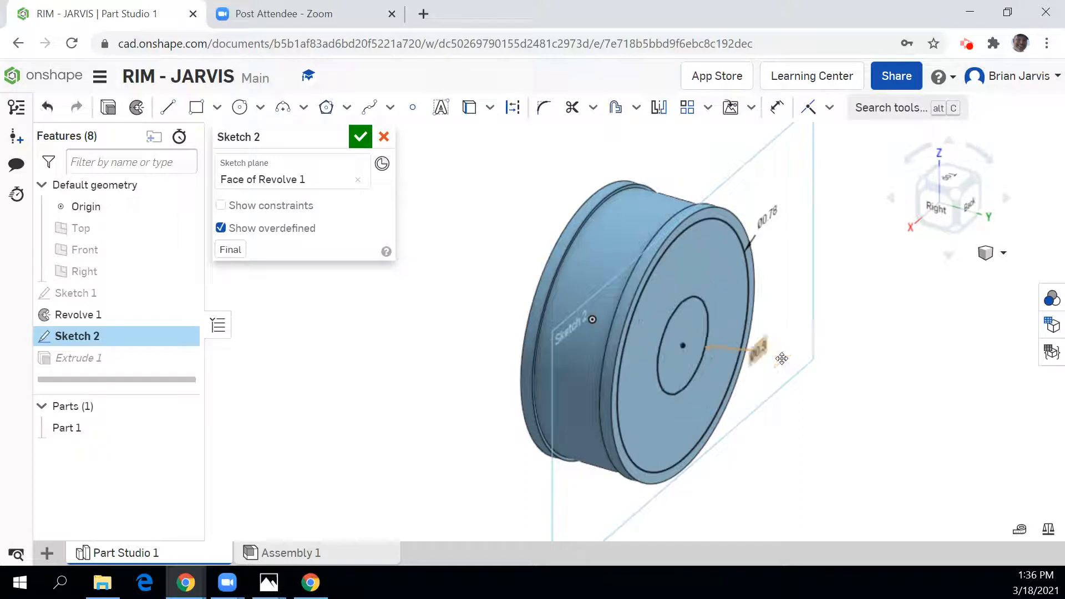
left_click(356, 138)
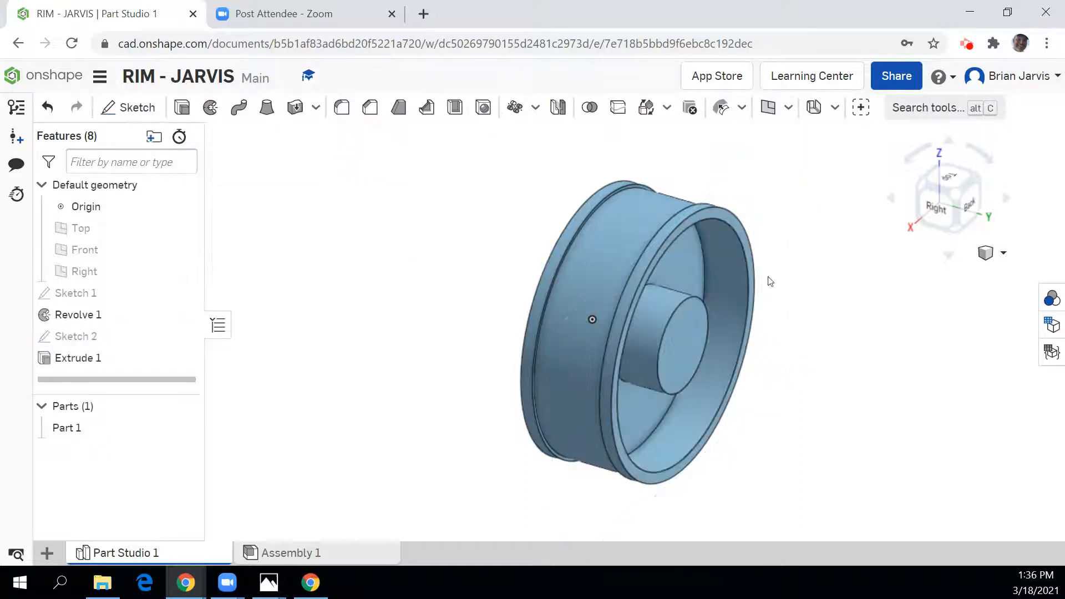
- Start a circular fillet with a 0.05 in radius on the inner edge of the rim's back face
left_click(971, 204)
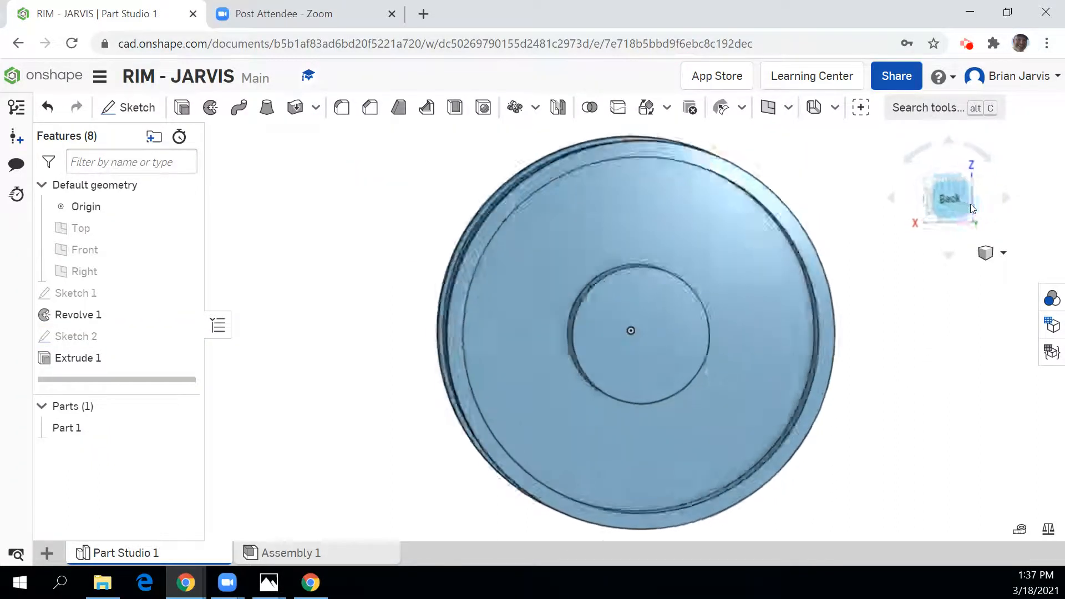
left_click(933, 178)
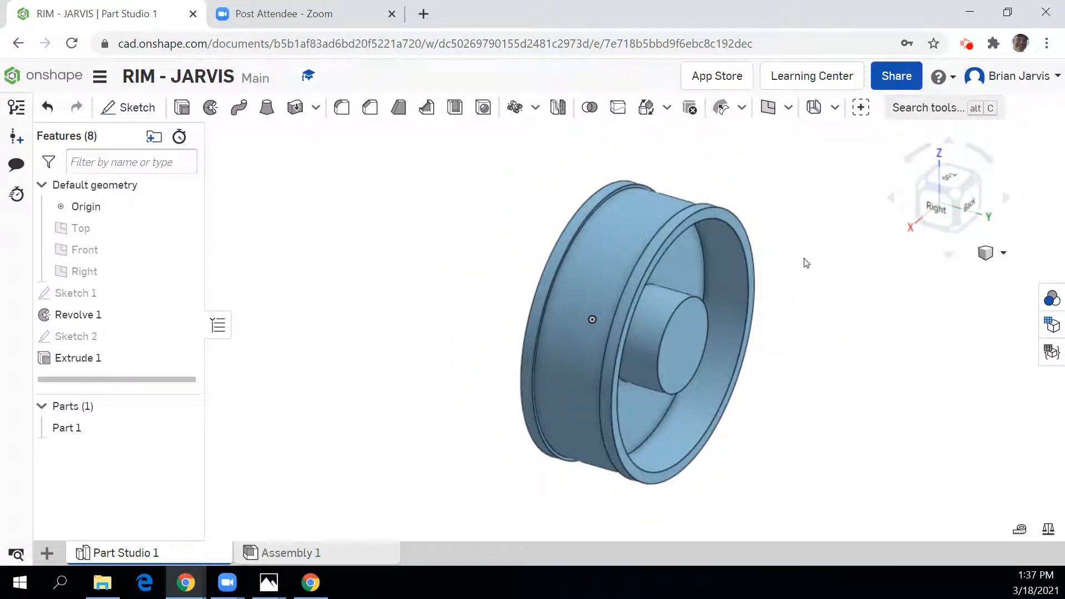
scroll(799, 268, "down", 2)
scroll(795, 268, "up", 3)
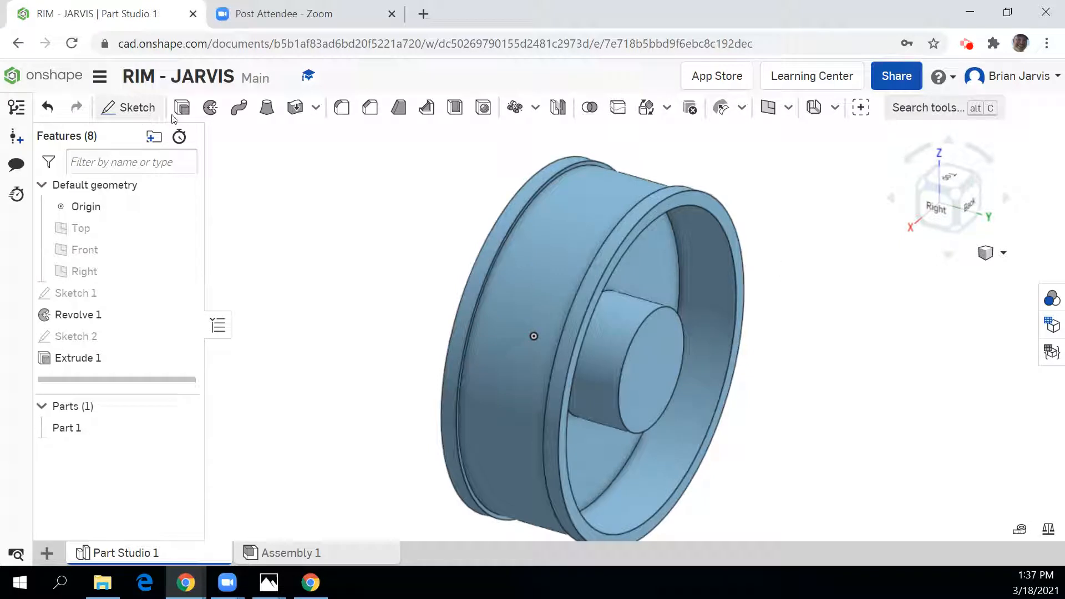
left_click(342, 108)
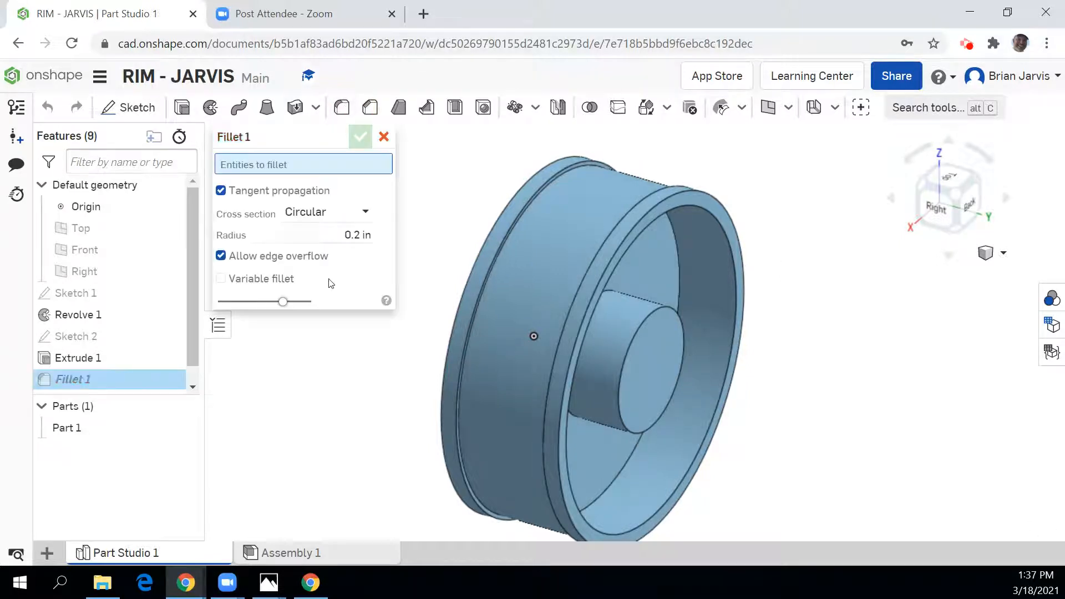
left_click(334, 236)
key("BackSpace")
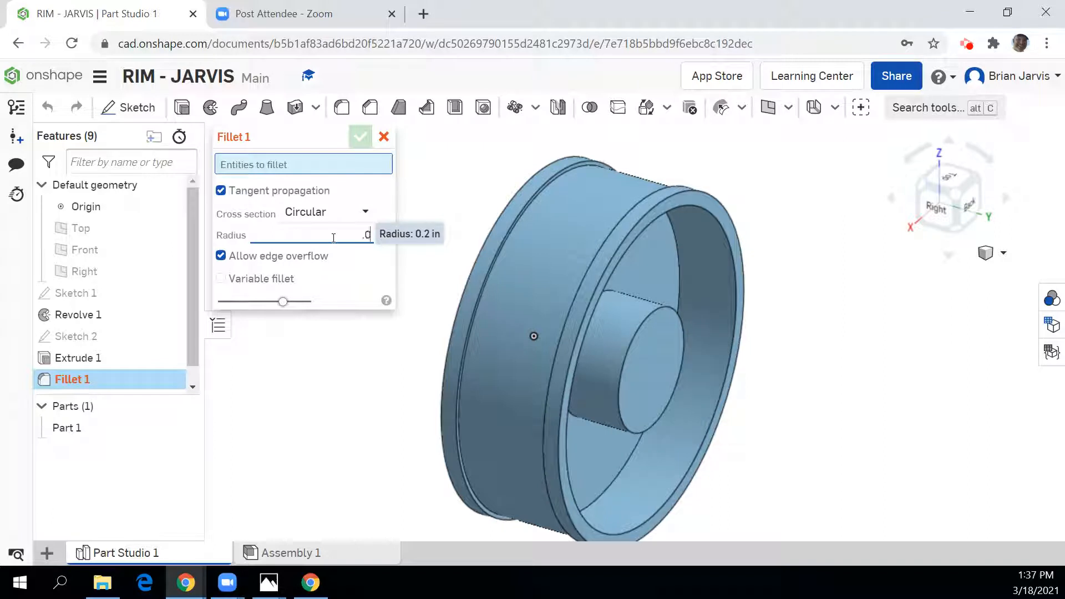
type(".05")
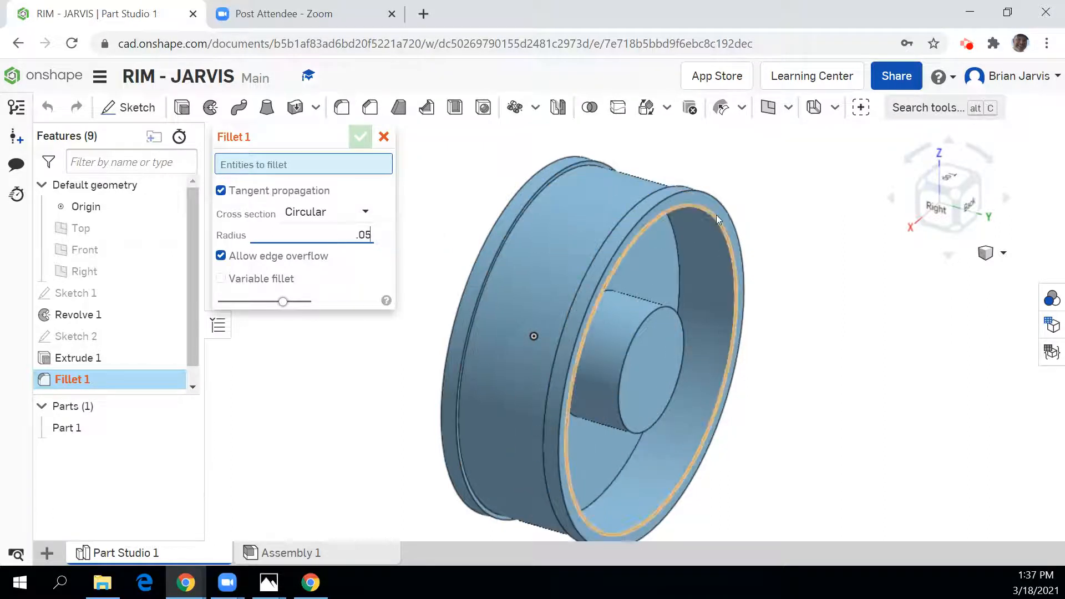
left_click(717, 215)
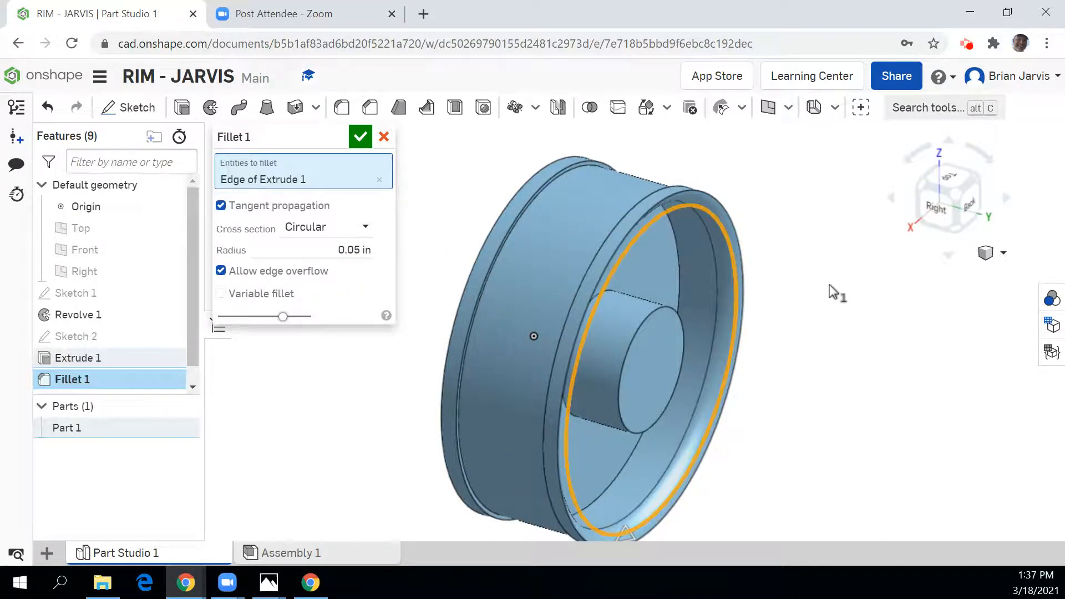
- Inspect the fillet on the rim's inner edge and set its radius to 0.04 in
scroll(774, 238, "up", 3)
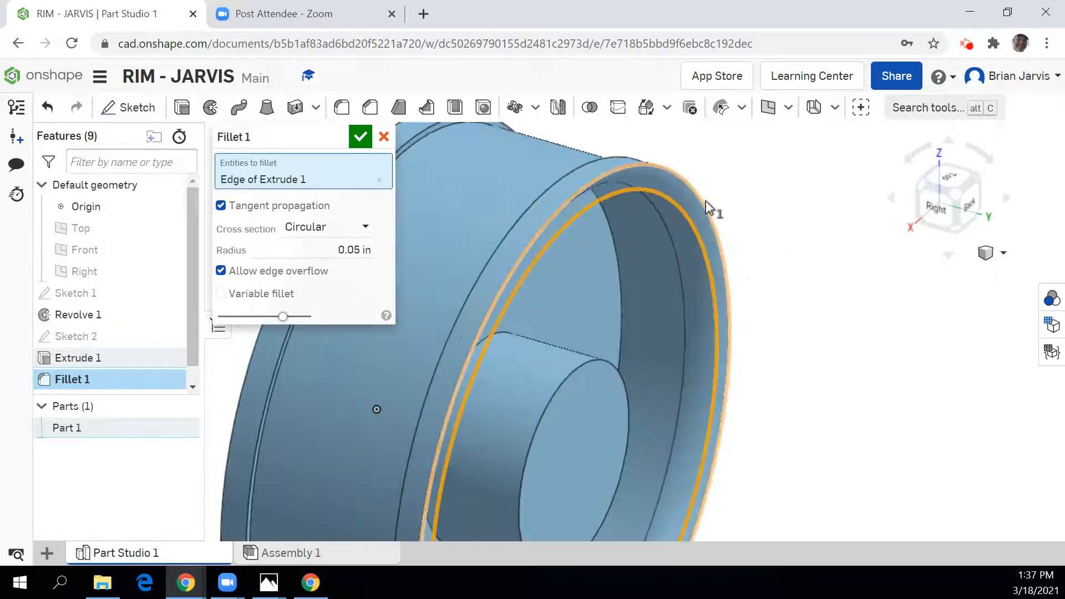
left_click(925, 202)
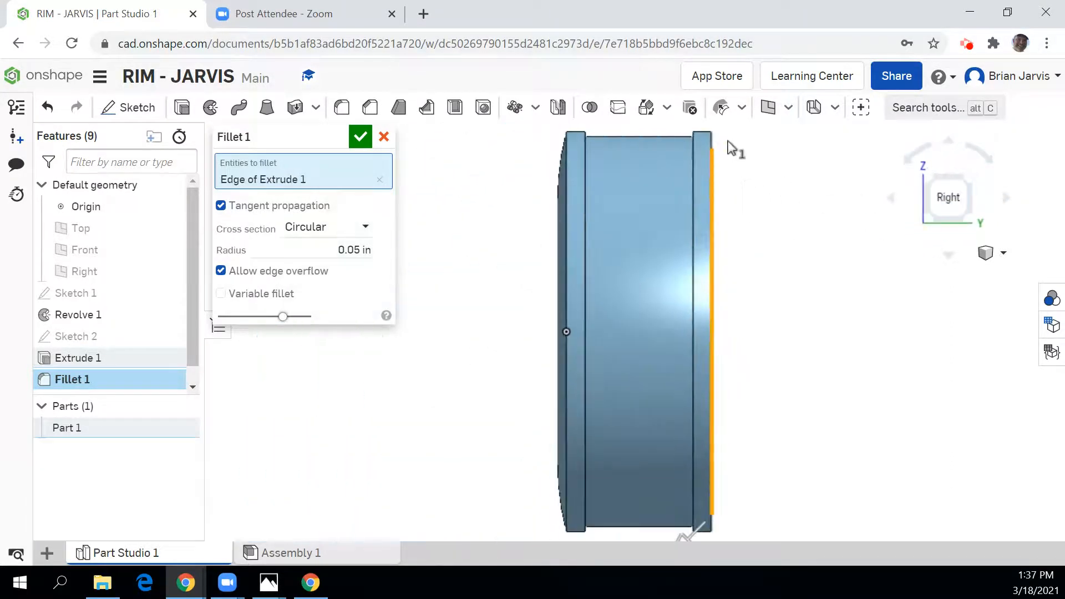
scroll(729, 140, "up", 3)
scroll(668, 138, "up", 2)
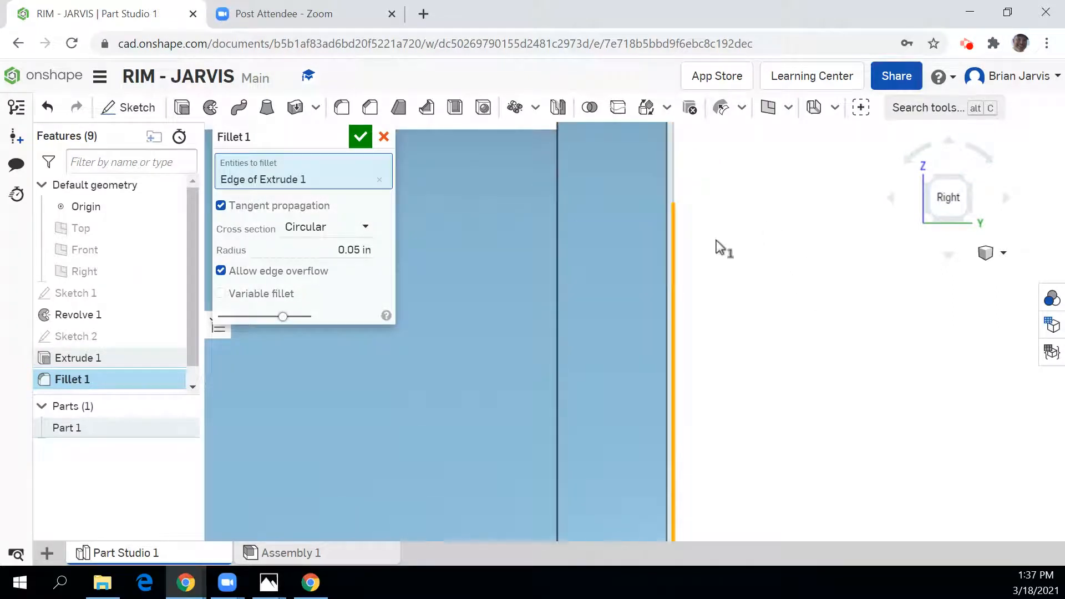
scroll(768, 321, "down", 3)
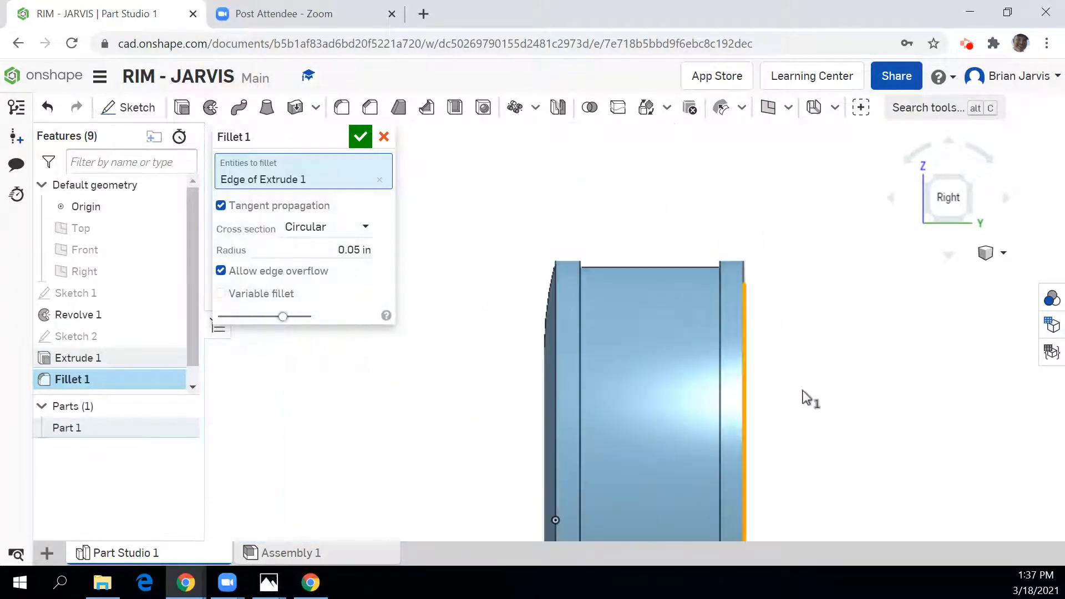
scroll(768, 269, "up", 2)
scroll(749, 470, "up", 3)
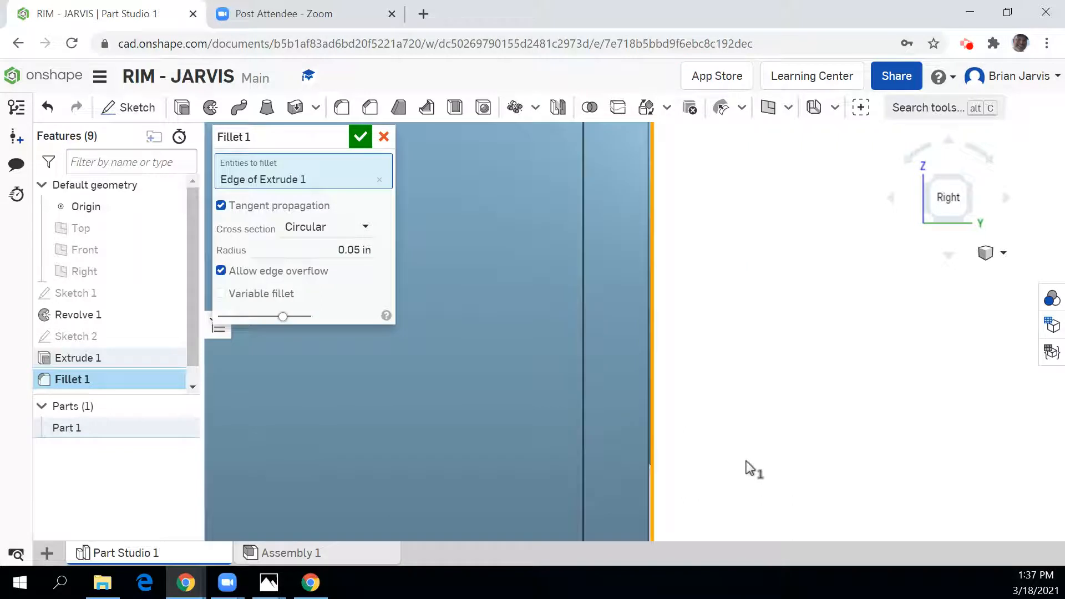
left_click(349, 255)
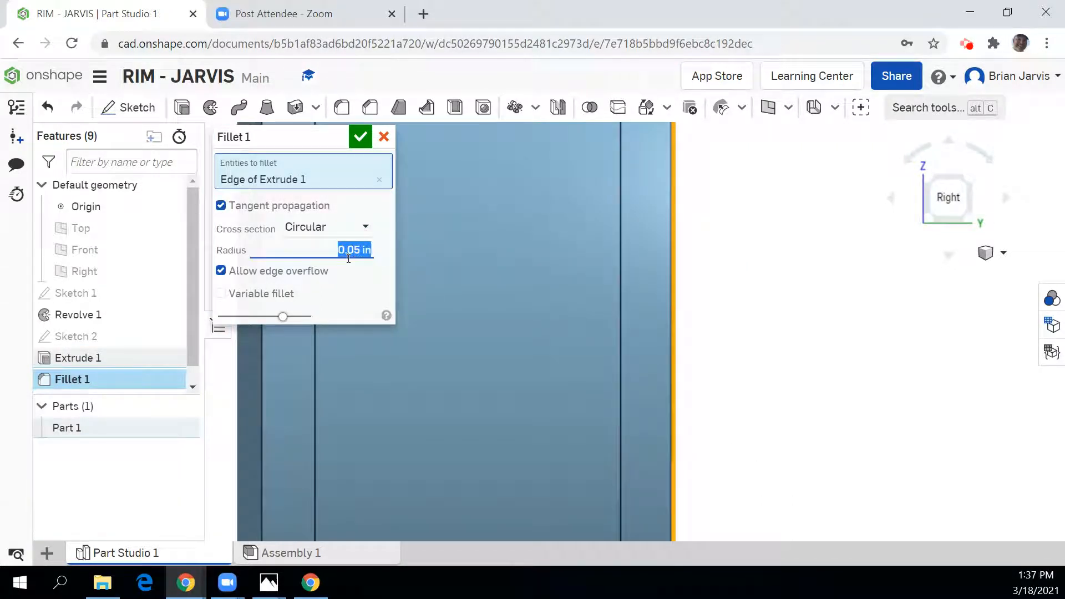
key("BackSpace")
type(".04")
key("Return")
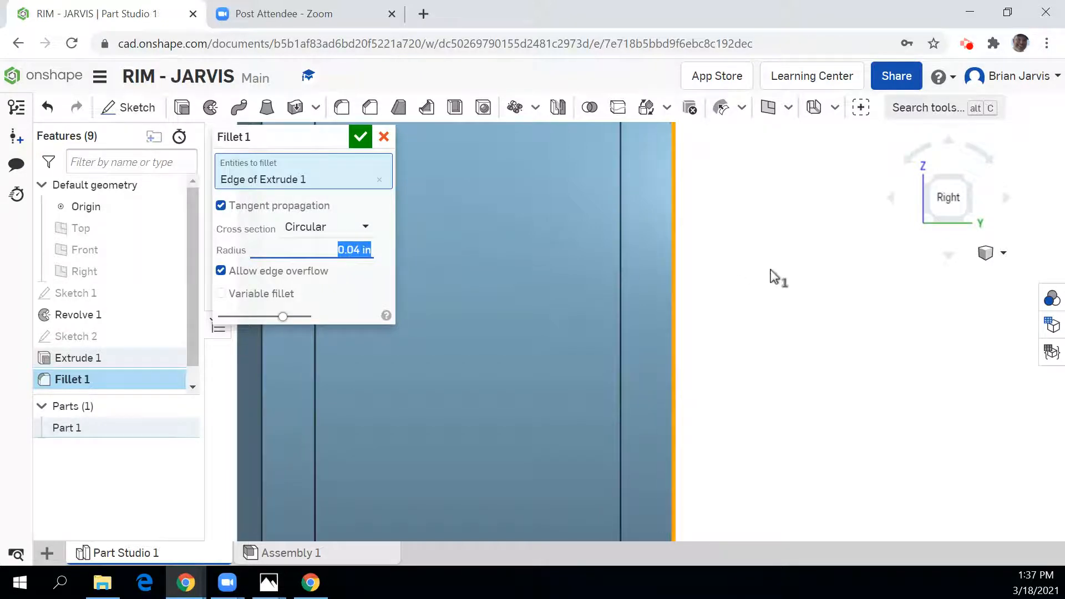
left_click(966, 179)
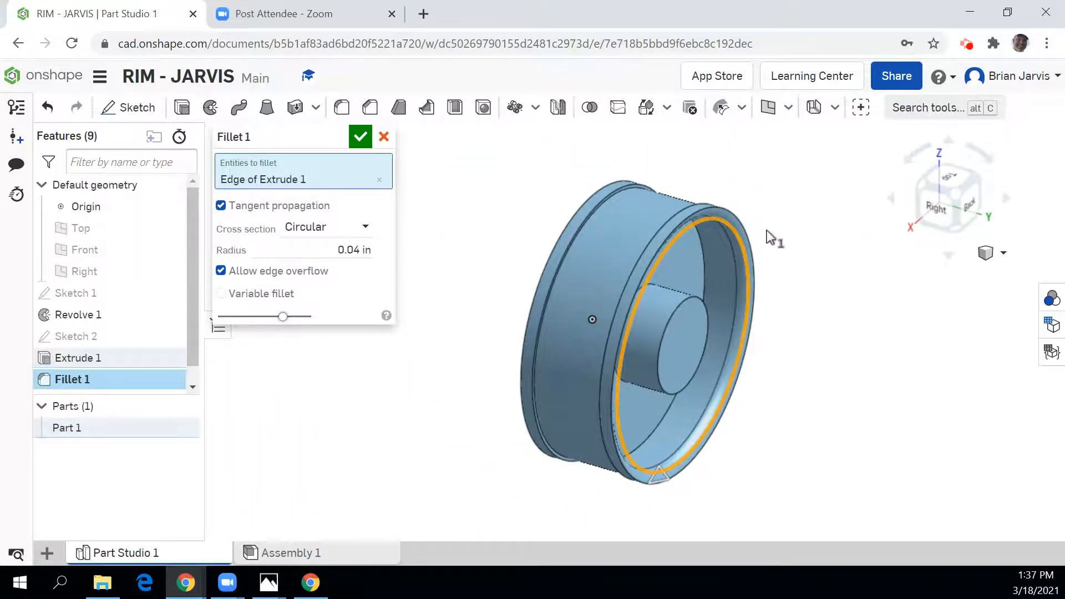
scroll(744, 237, "up", 5)
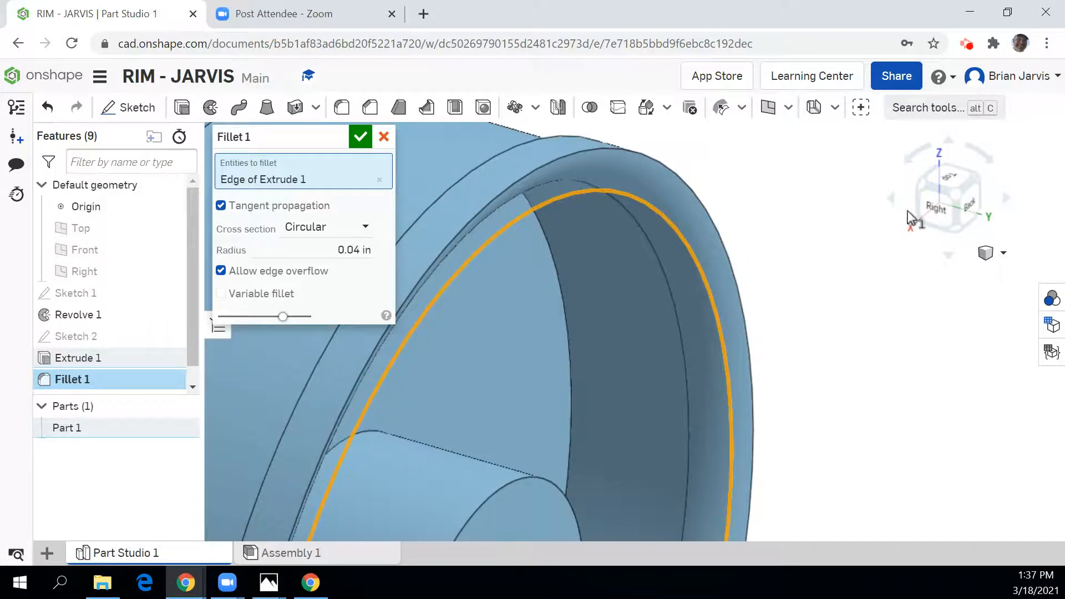
left_click(933, 209)
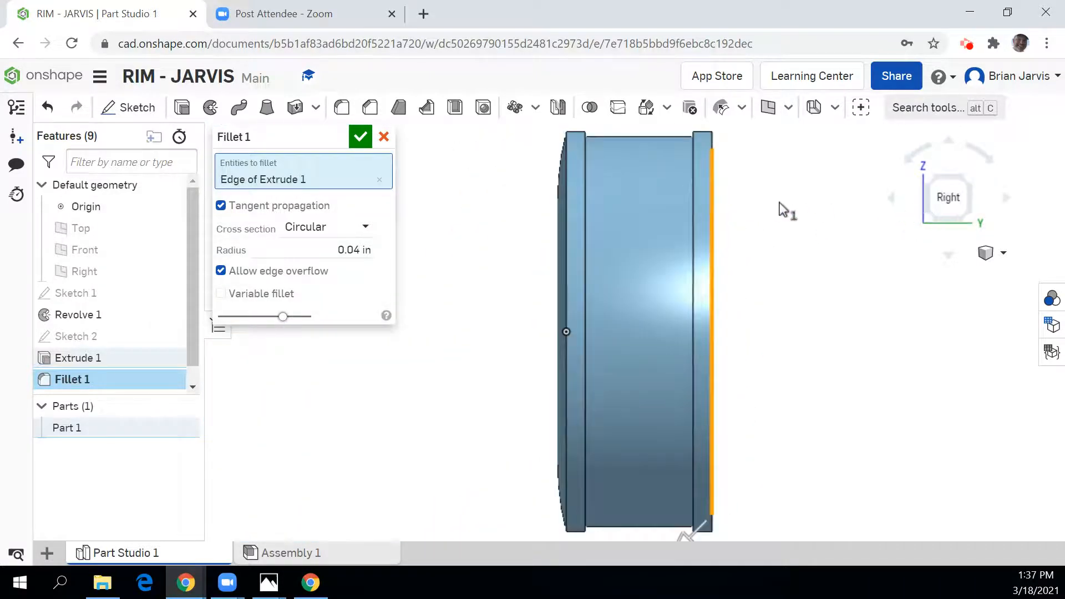
left_click(977, 185)
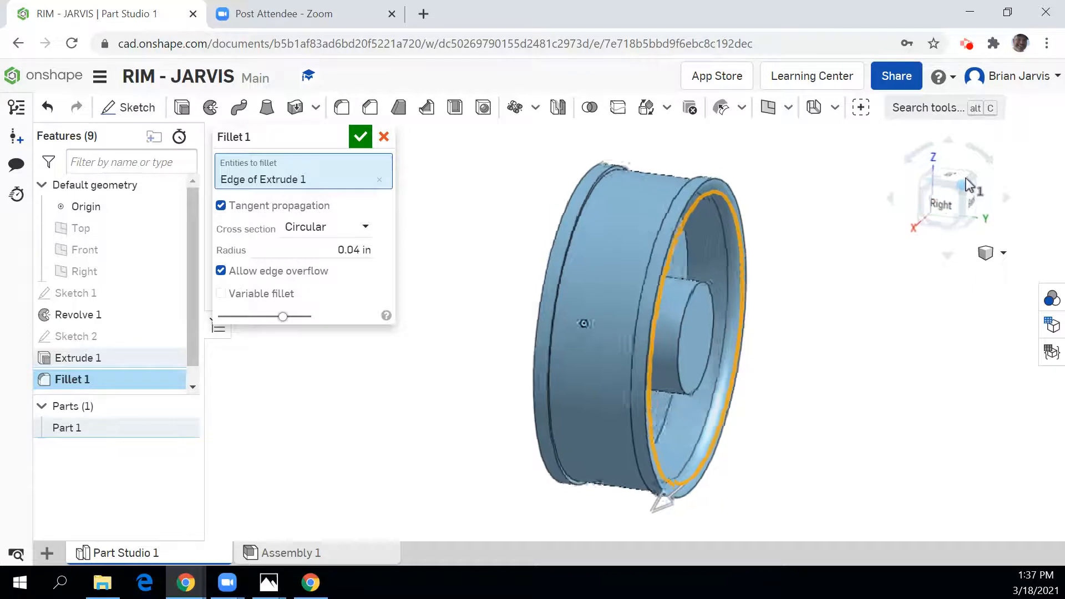
- Accept the rim edge fillet and start a new sketch on the flat end face of the central hub
left_click(361, 137)
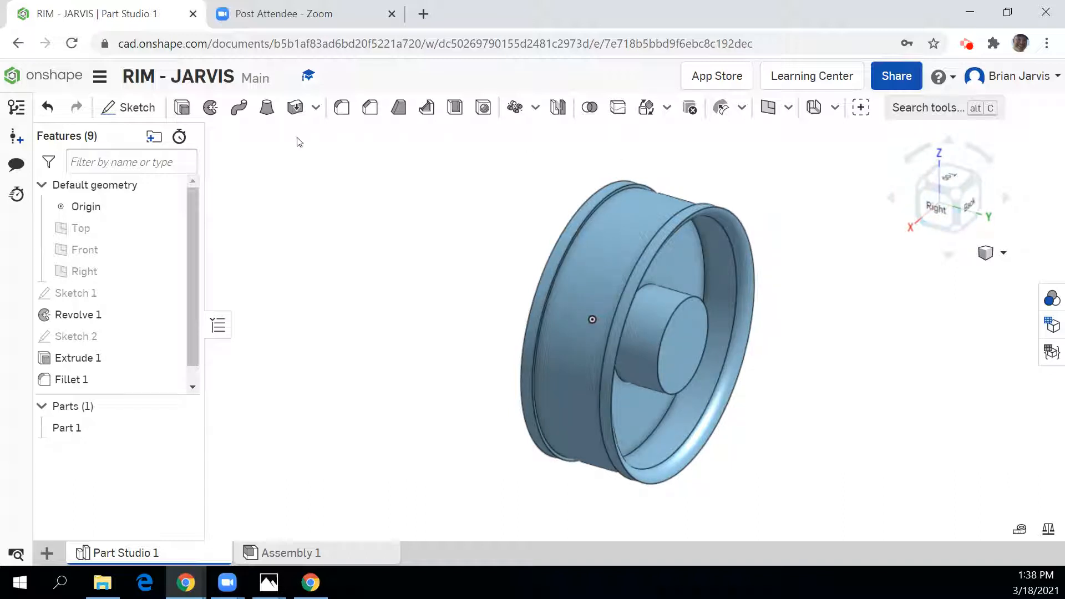
left_click(129, 107)
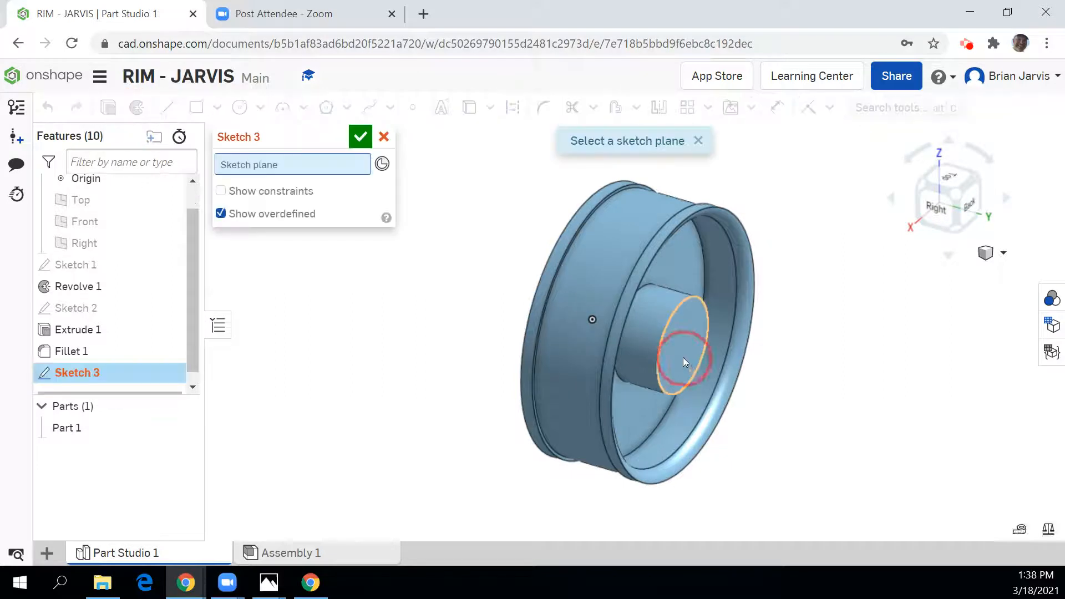
left_click(683, 358)
left_click(985, 206)
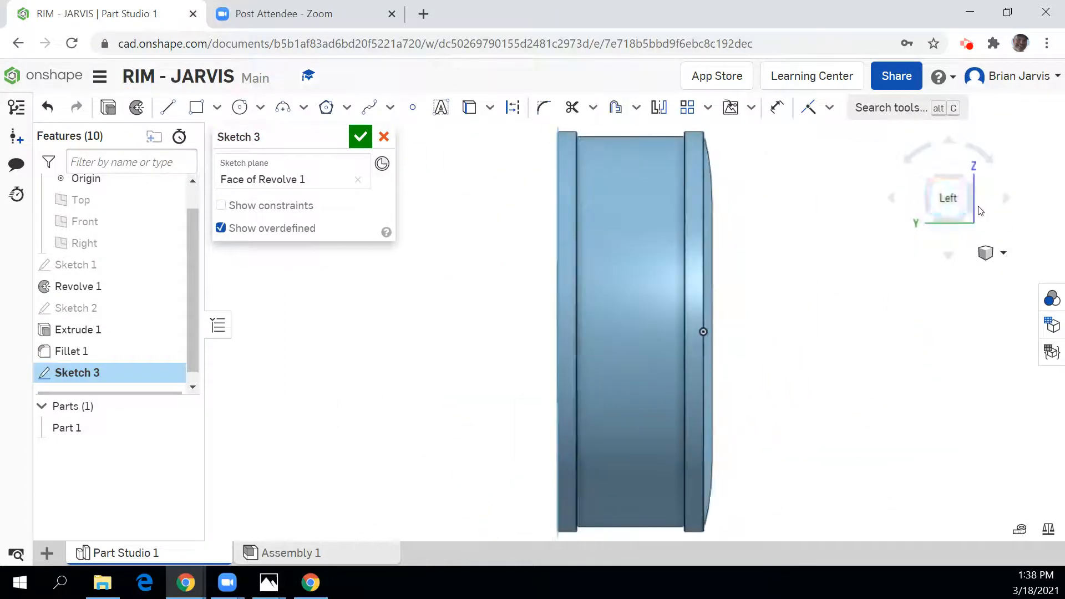
left_click(903, 203)
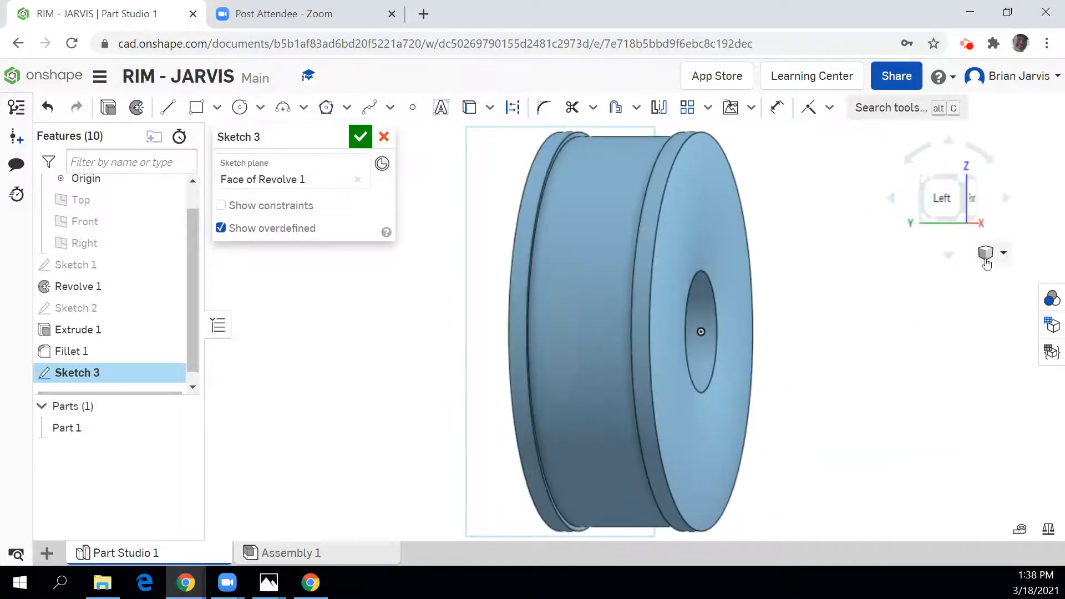
left_click(986, 255)
left_click(946, 275)
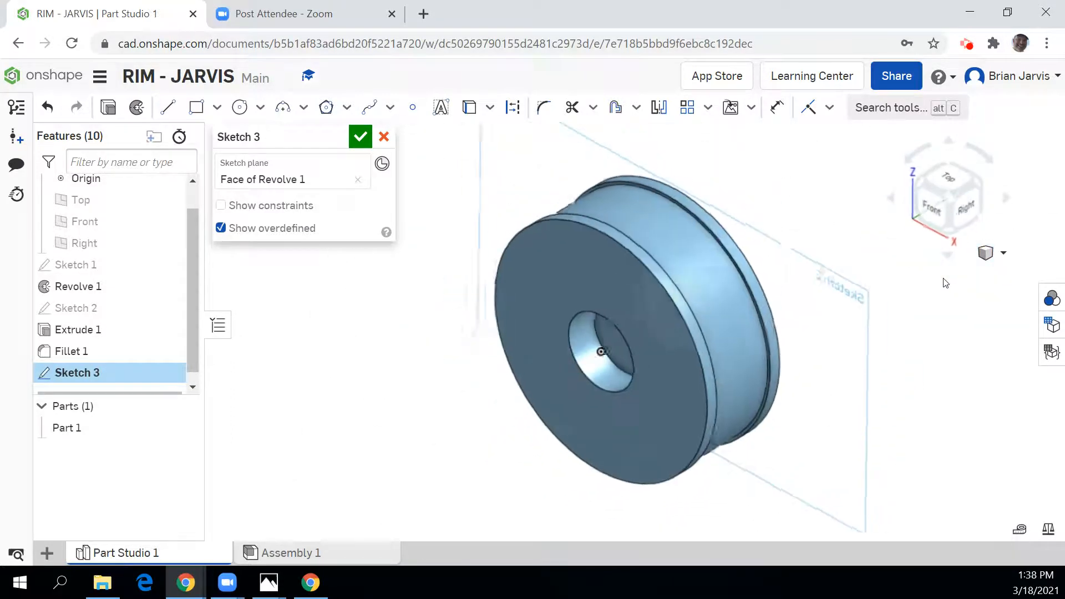
left_click(978, 182)
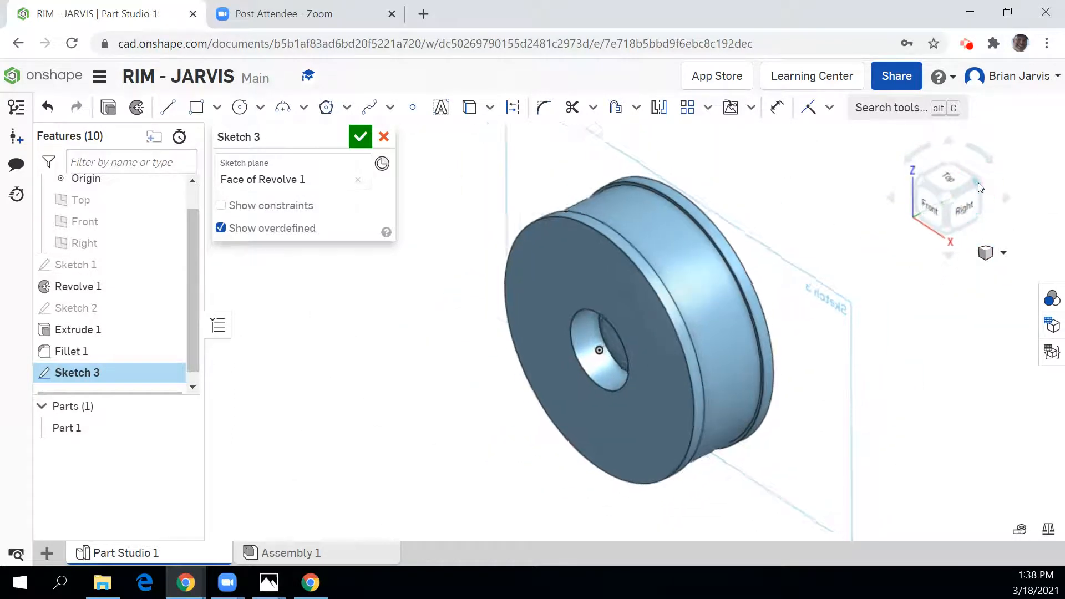
left_click(984, 184)
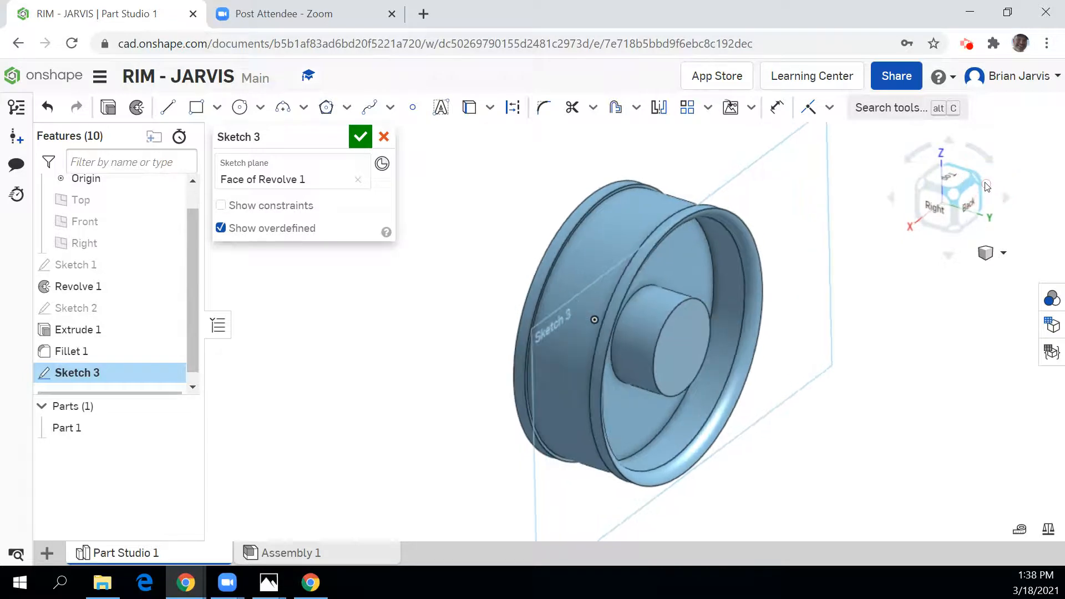
left_click(985, 253)
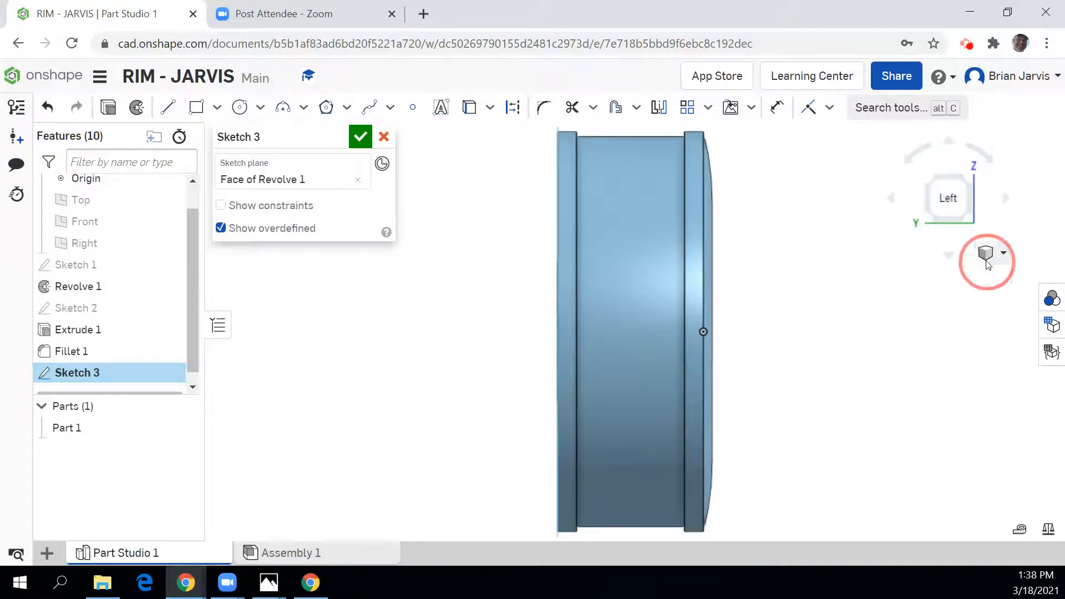
left_click(945, 282)
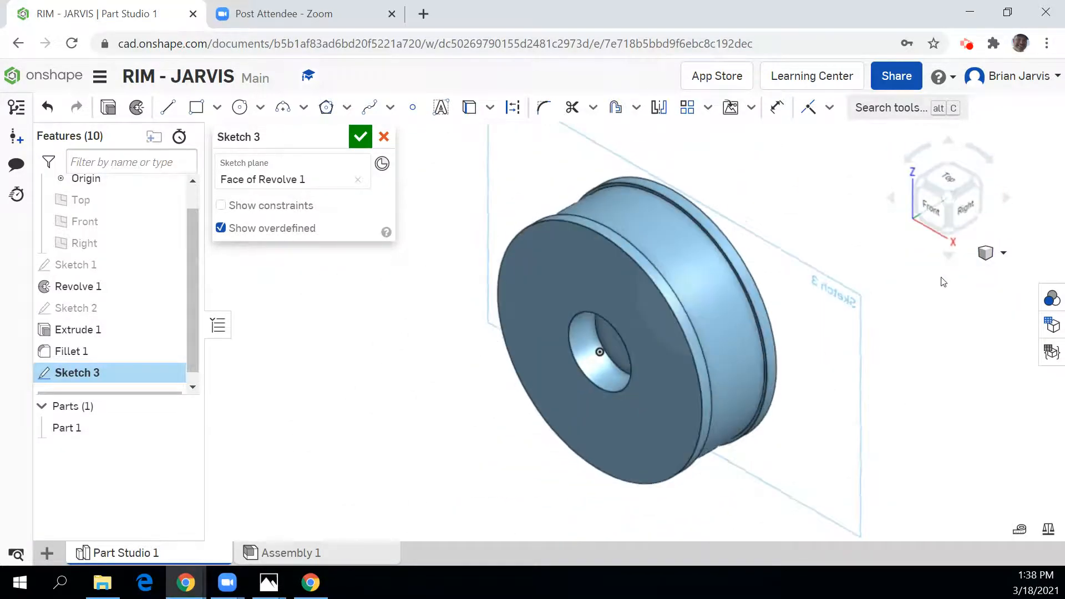
left_click(974, 182)
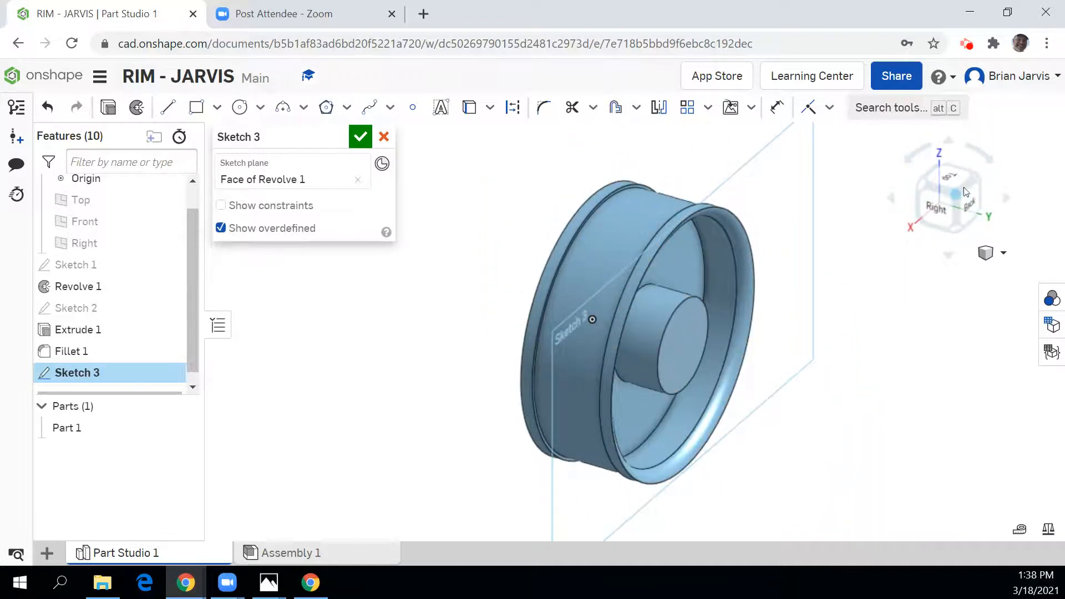
left_click(968, 206)
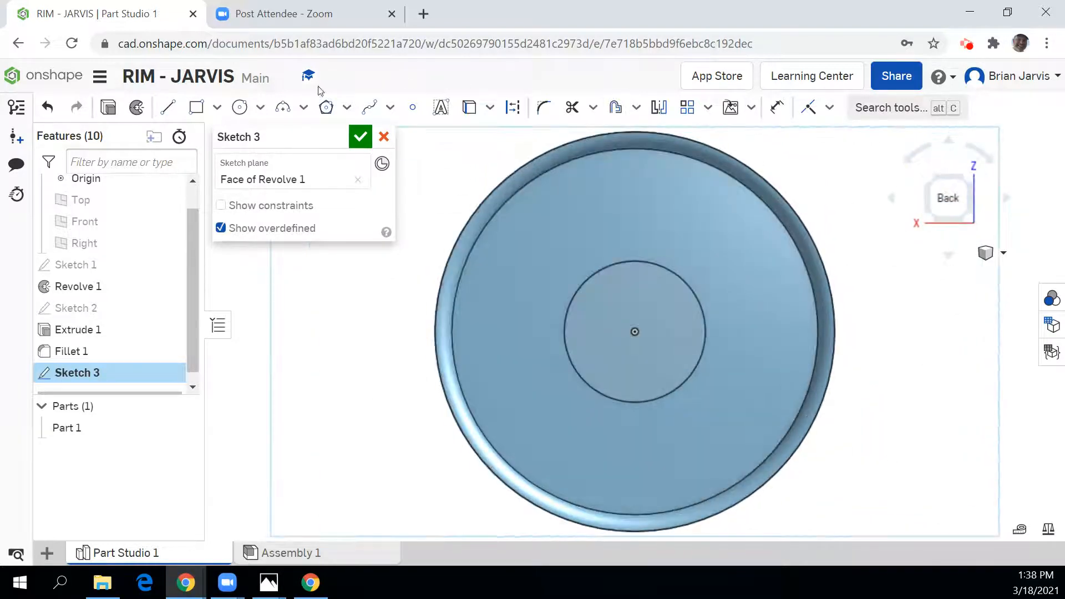
- Sketch a circle centred on the origin within the hub face, set its diameter to 0.16 in, and accept the sketch
left_click(251, 111)
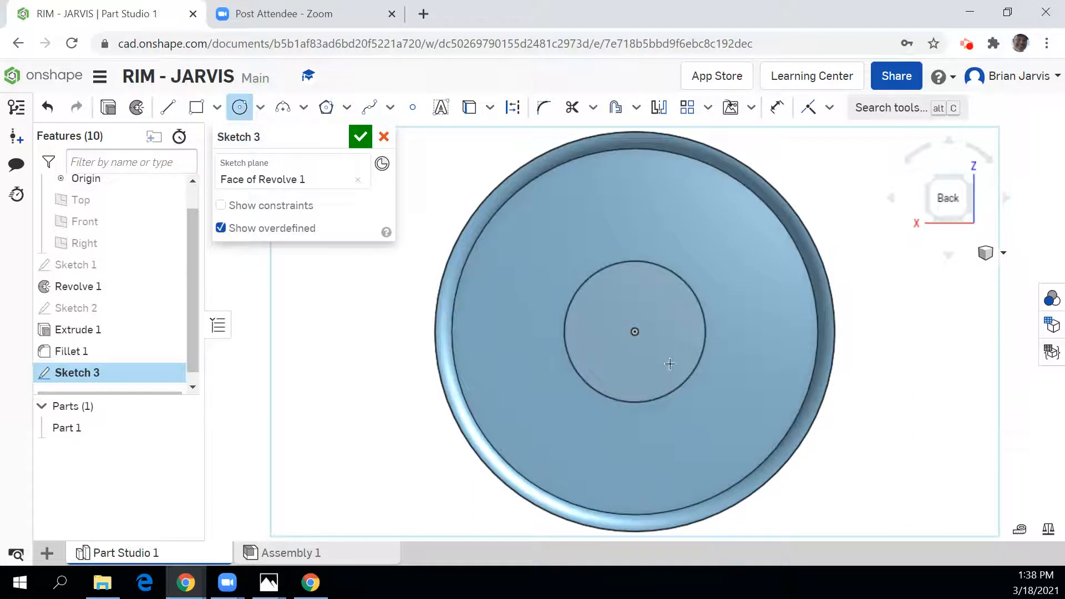
left_click(634, 331)
left_click(607, 313)
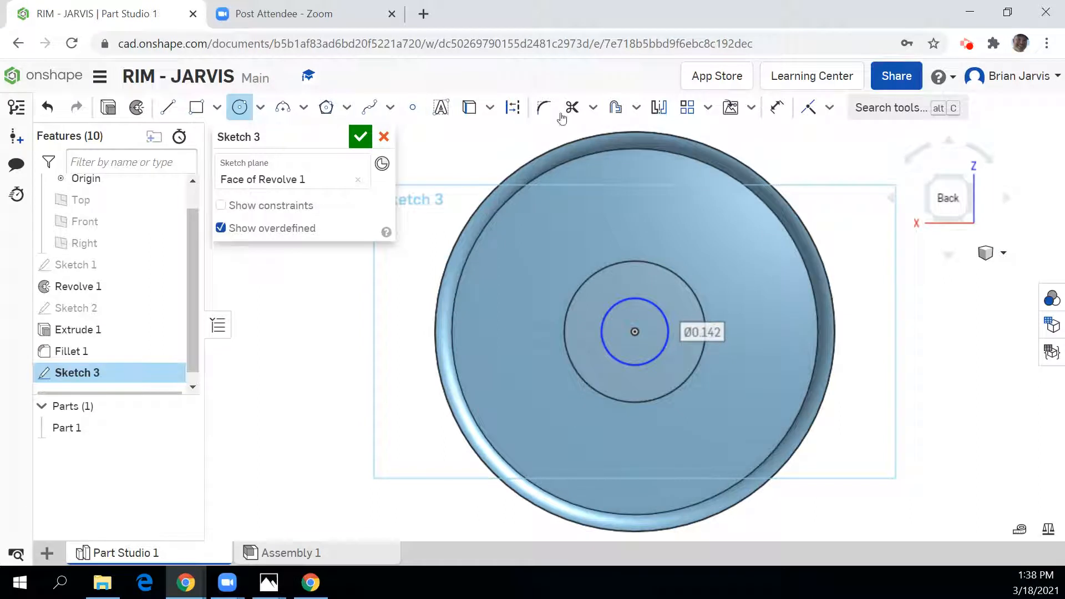
left_click(777, 108)
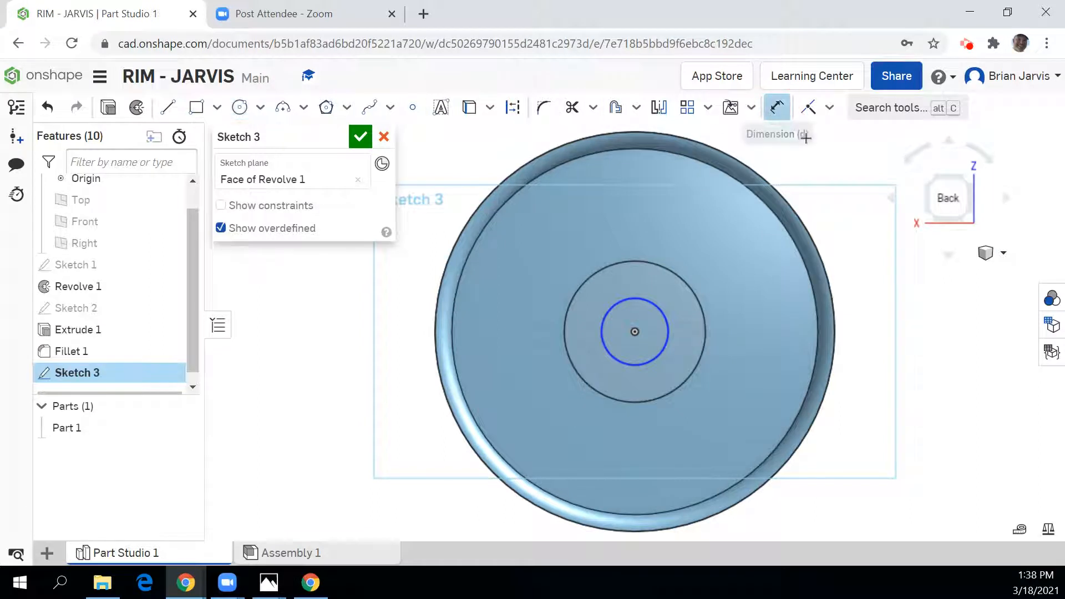
left_click(669, 353)
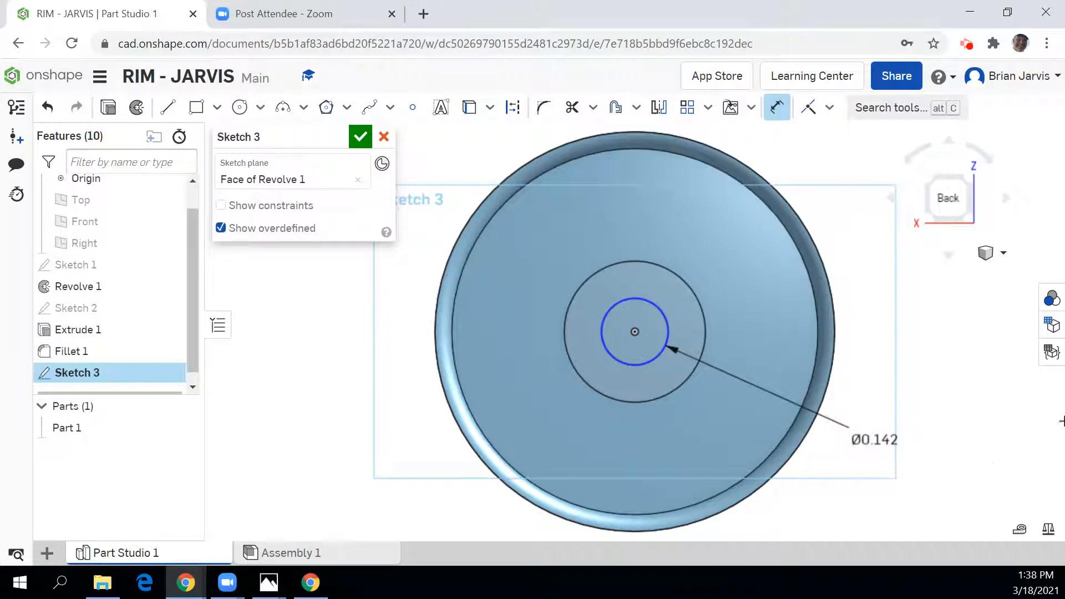
left_click(996, 460)
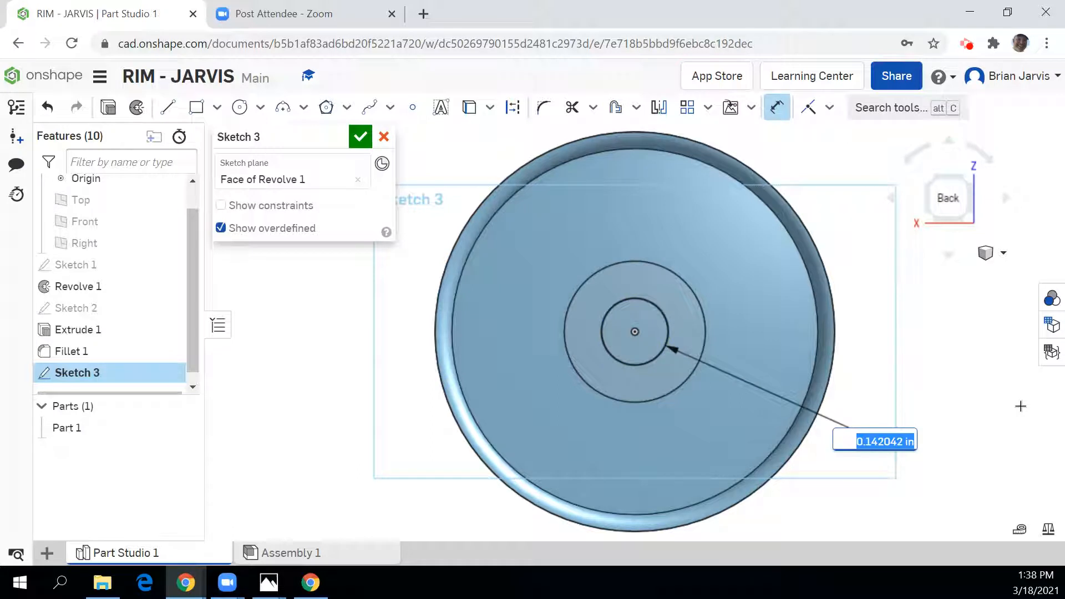
key("BackSpace")
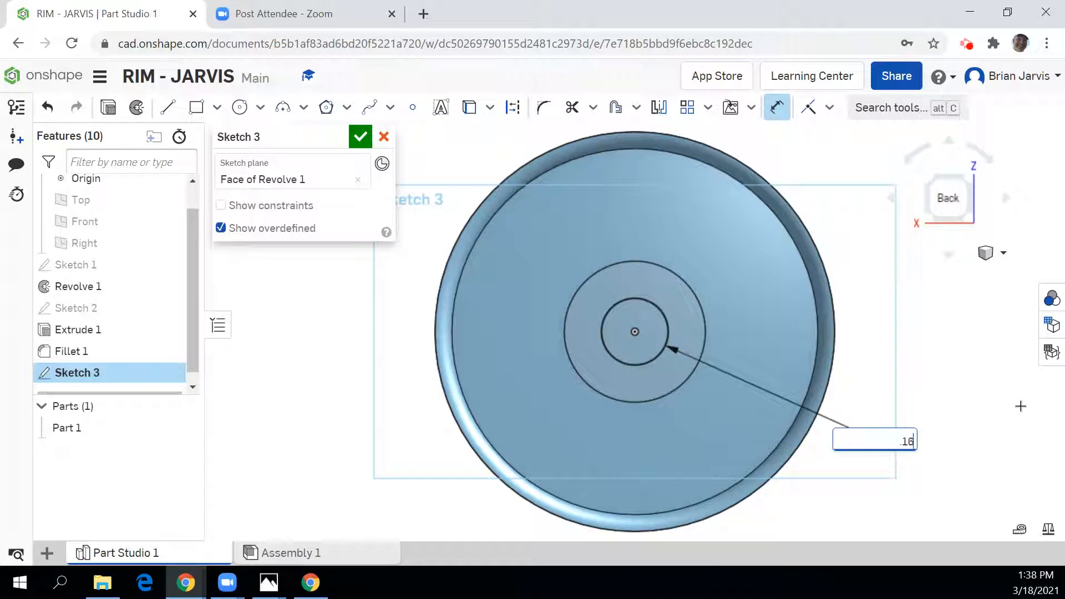
type(".16")
key("Return")
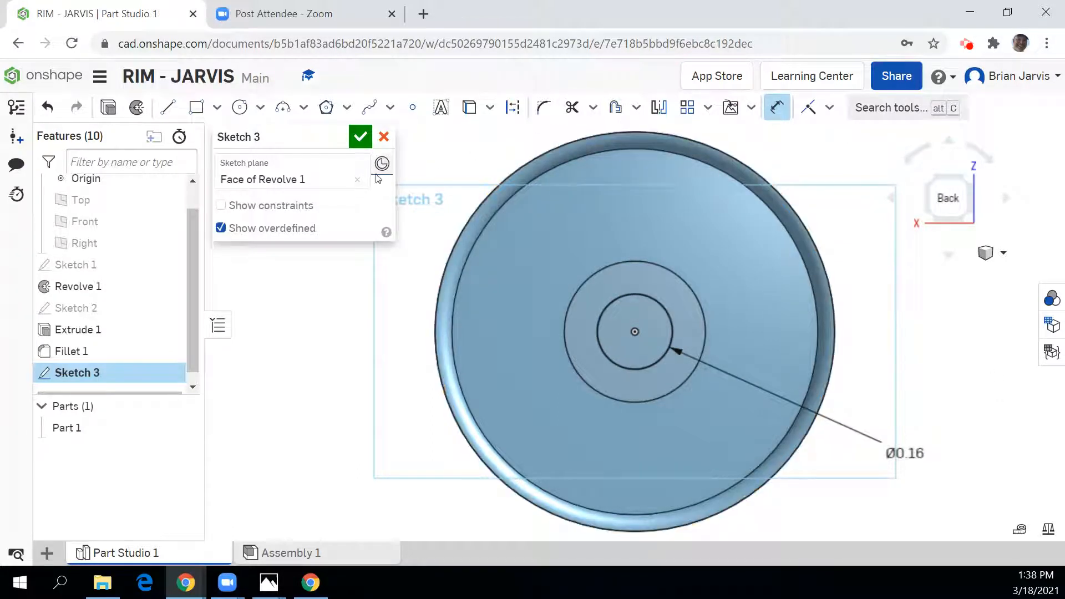
left_click(359, 137)
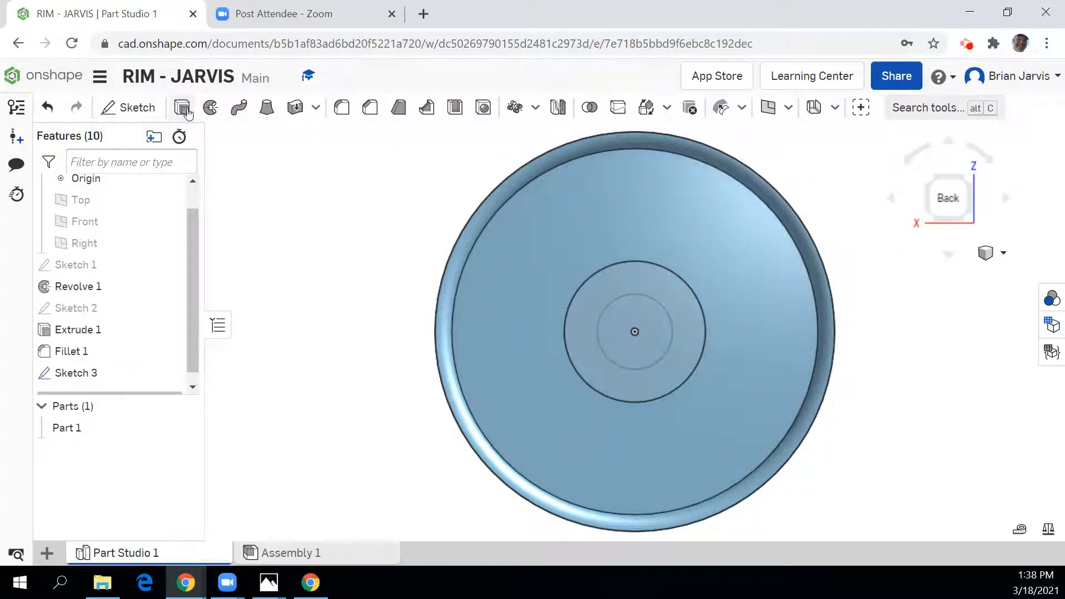
- Cut the small circle through the hub with a Remove extrude, blind depth 1 in
left_click(182, 107)
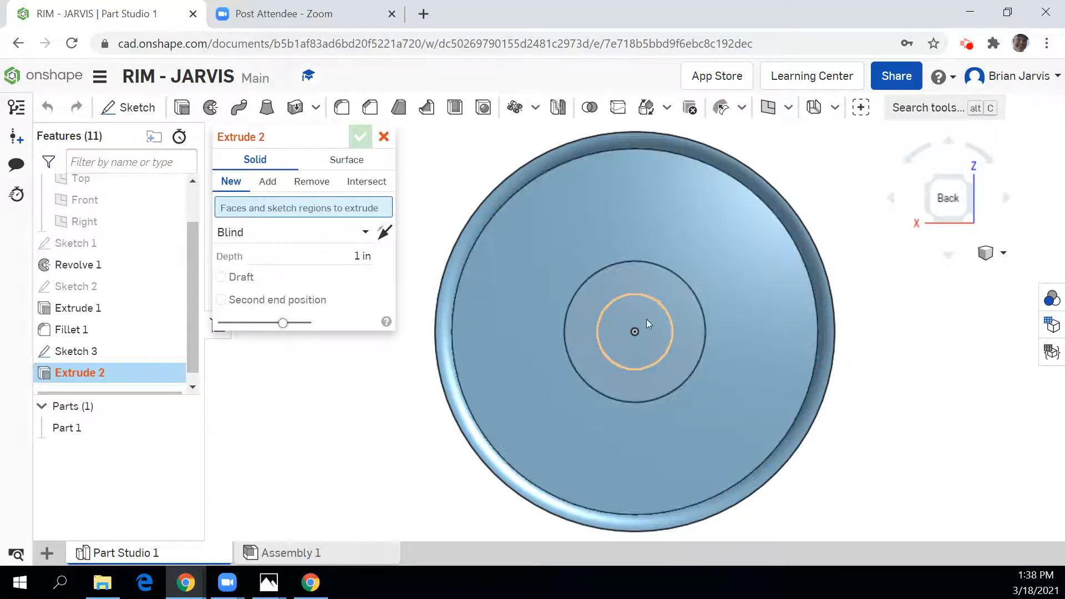
left_click(657, 322)
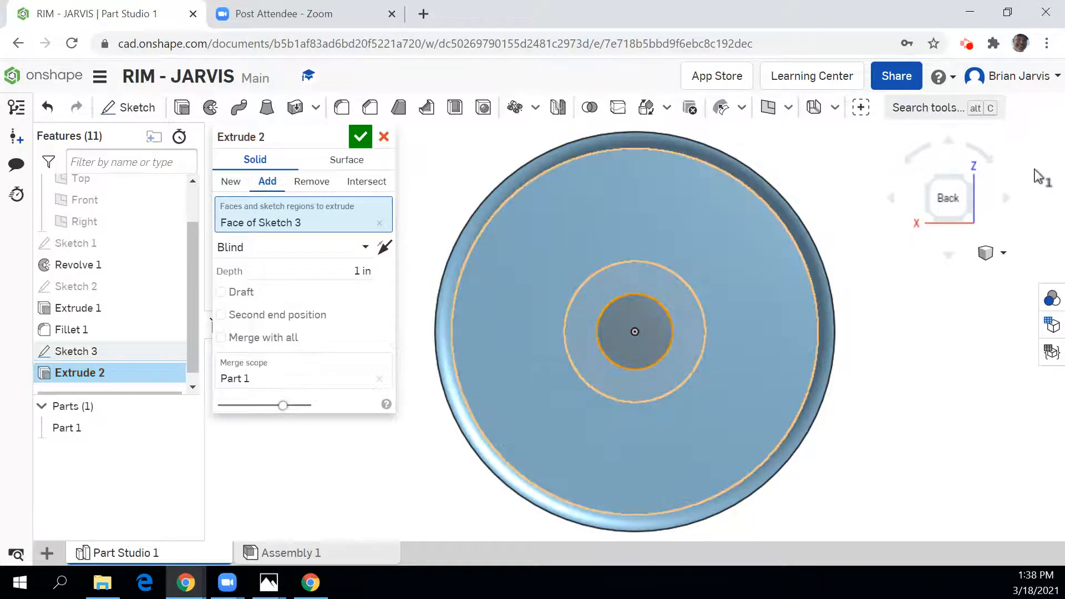
left_click(938, 191)
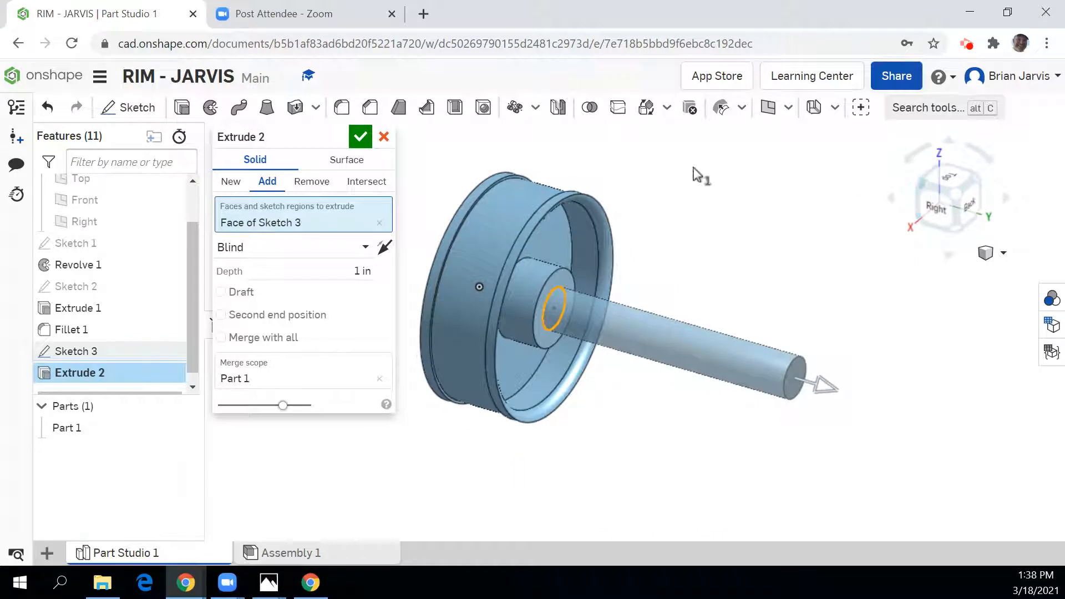
left_click(309, 186)
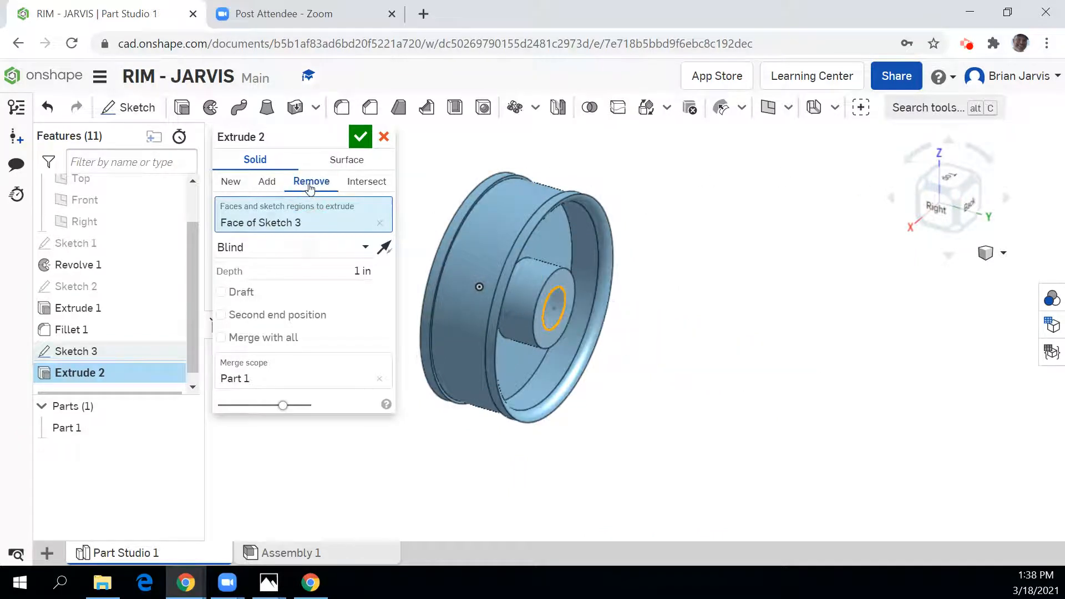
left_click(360, 137)
- Inspect the hub's through hole and the wheel's profile from the front, back and side
left_click(921, 192)
left_click(934, 211)
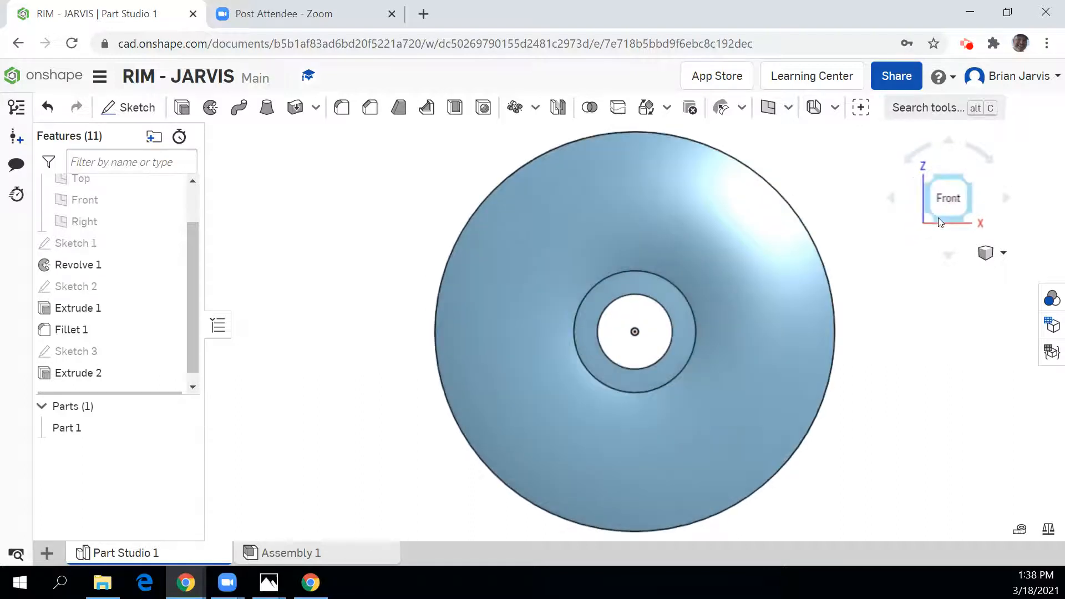
left_click(965, 181)
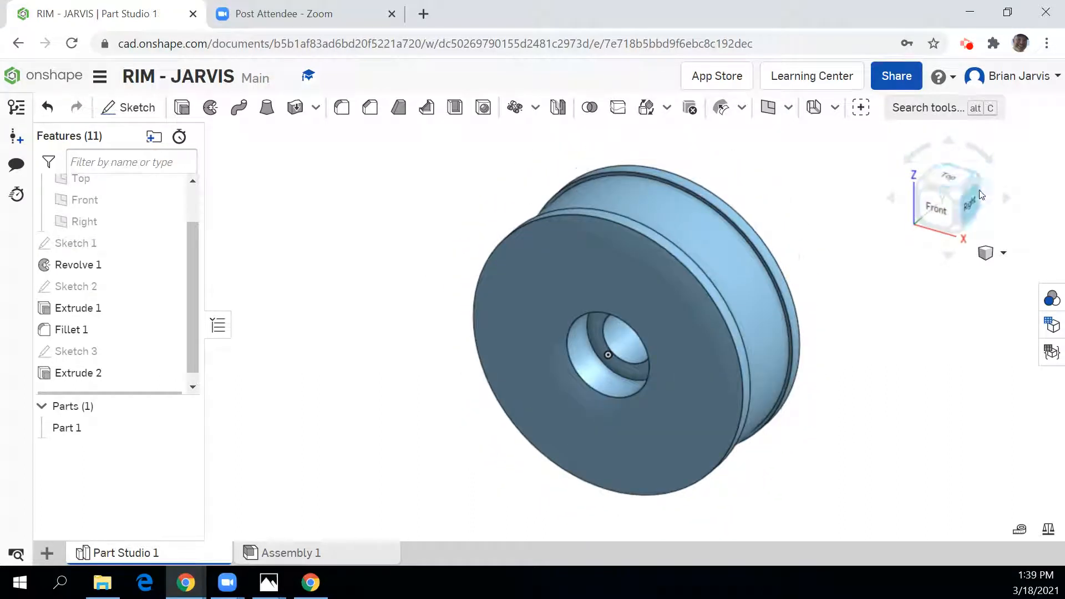
left_click(976, 177)
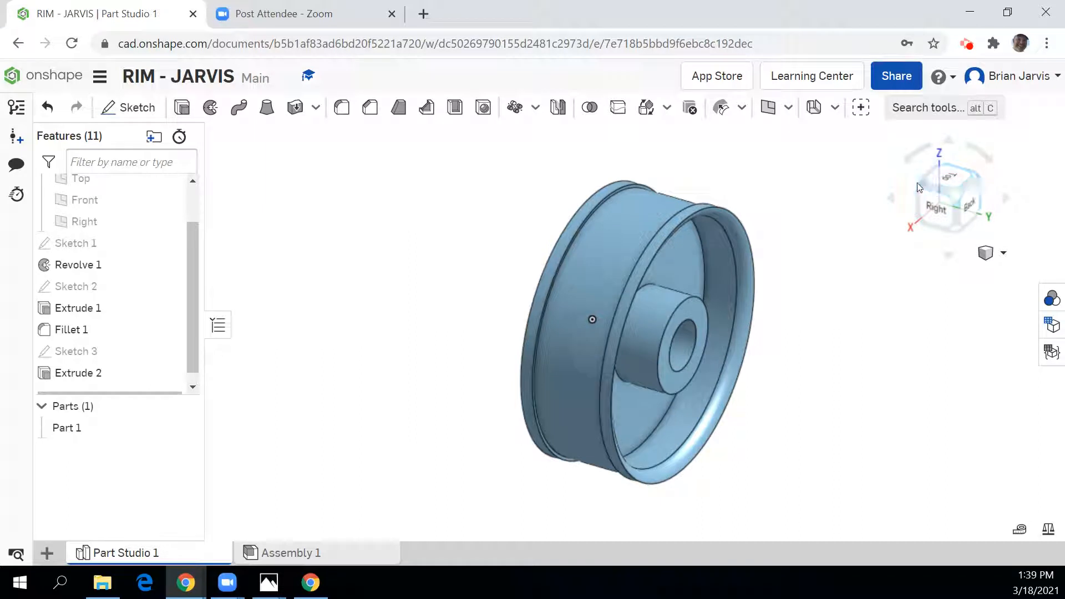
left_click(937, 210)
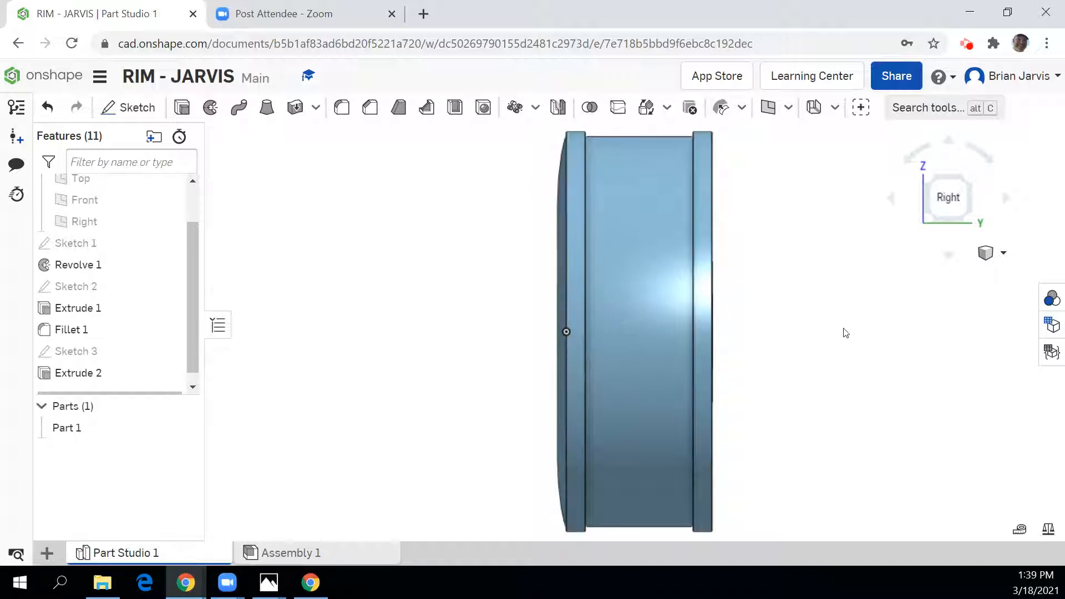
left_click(926, 179)
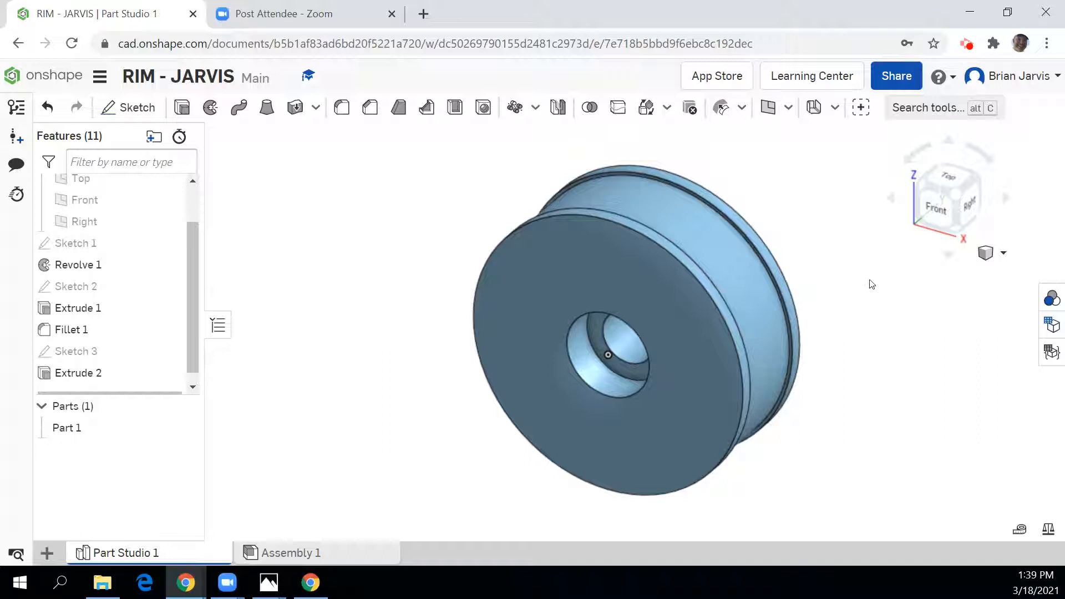
- Start an Offset construction plane based on the Front plane, checking its position against the wheel from the side
left_click(788, 108)
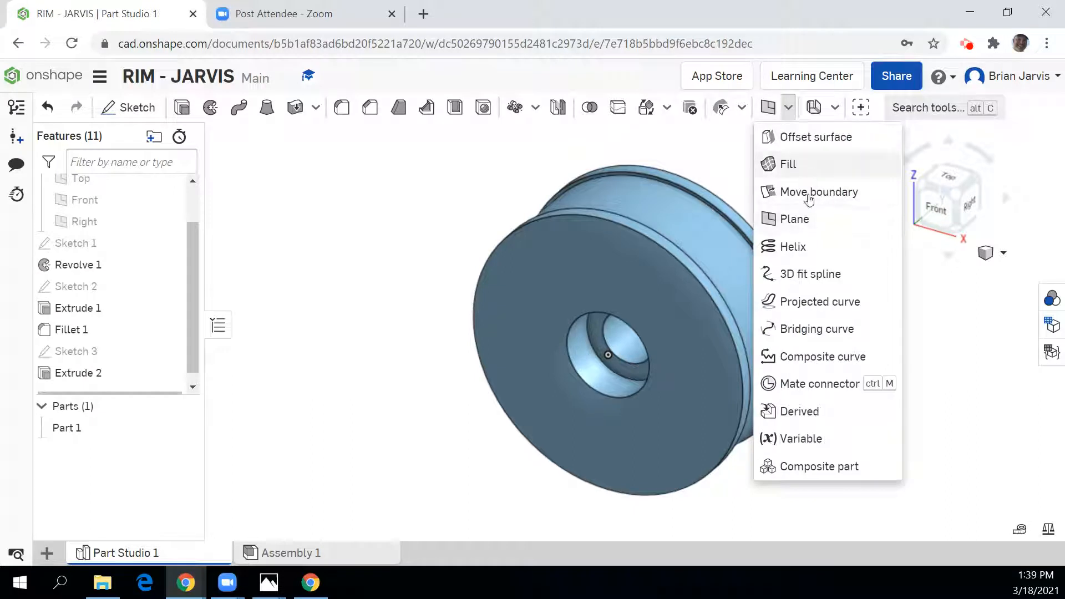
left_click(793, 219)
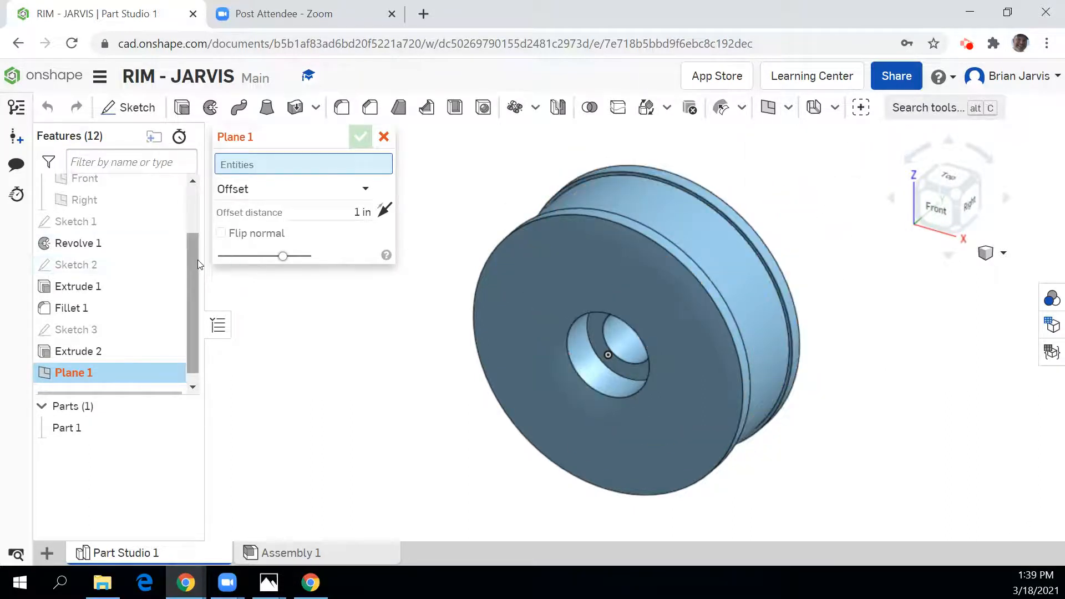
scroll(197, 259, "up", 3)
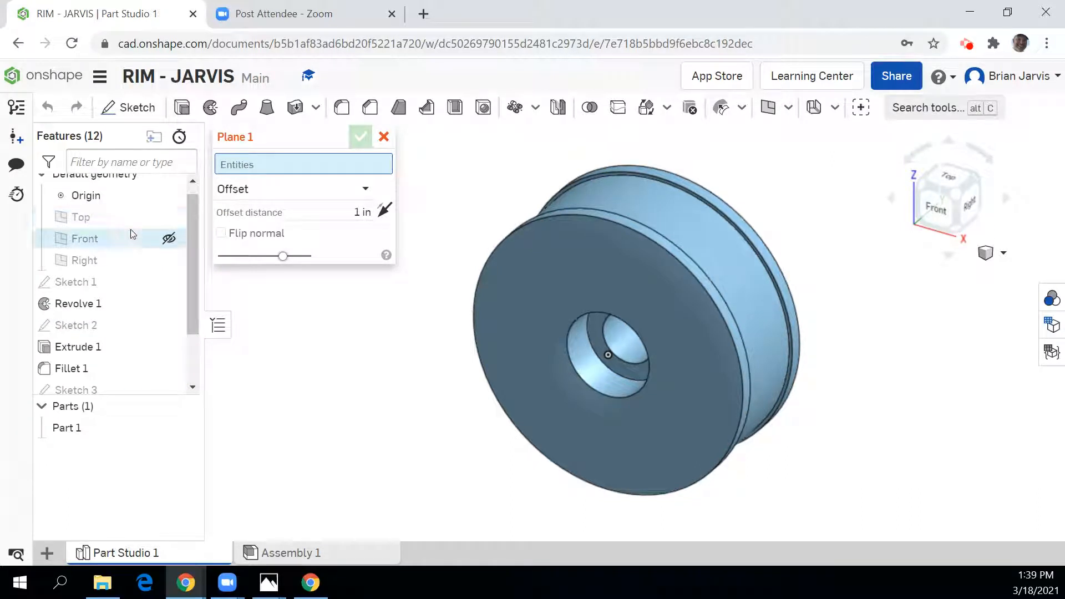
left_click(126, 239)
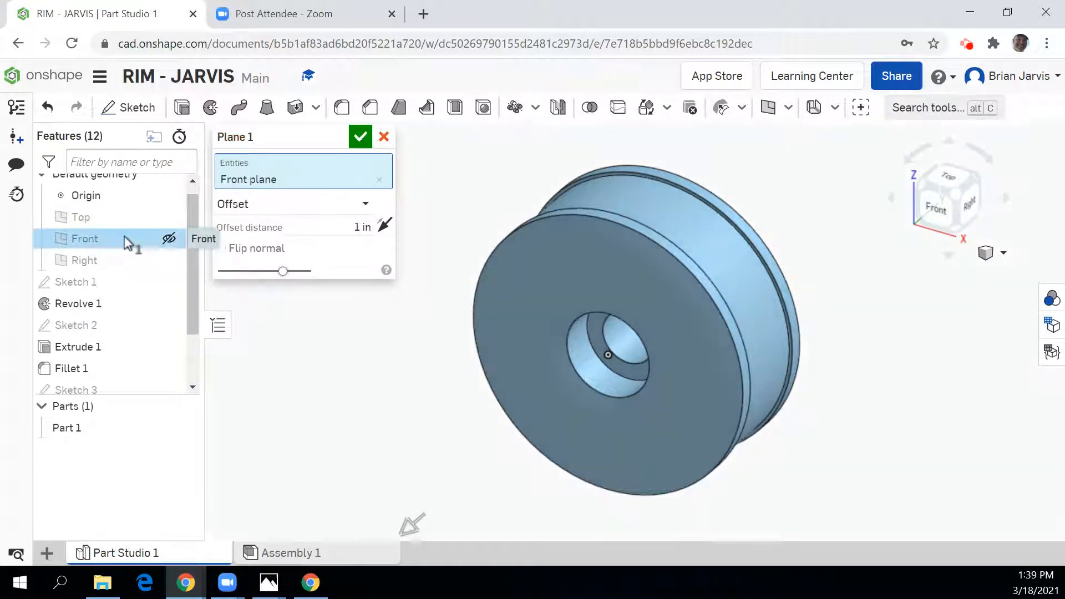
left_click(967, 215)
scroll(667, 324, "up", 3)
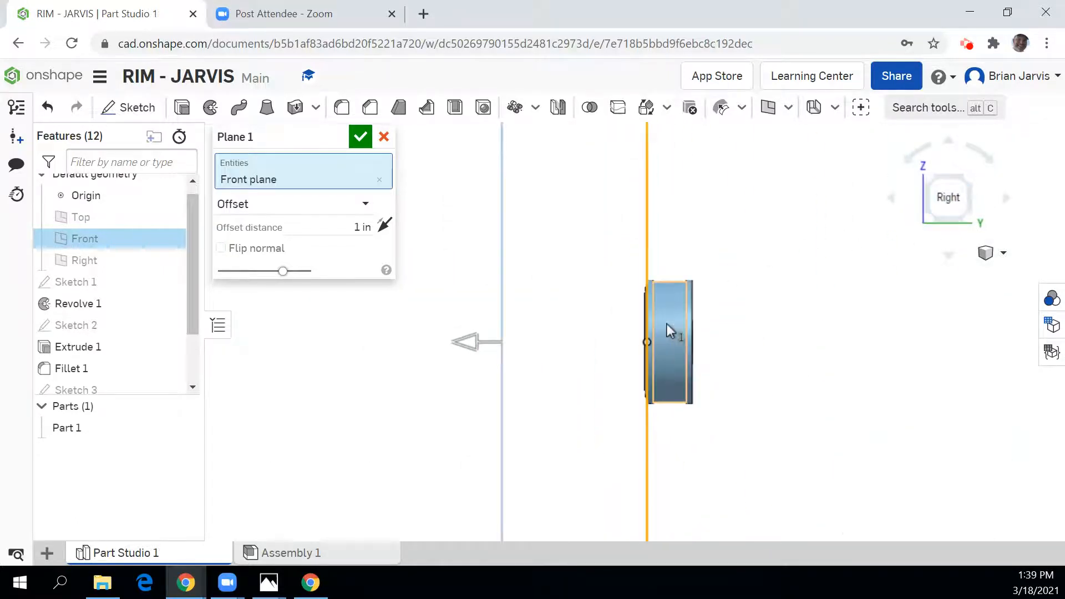
scroll(665, 324, "up", 3)
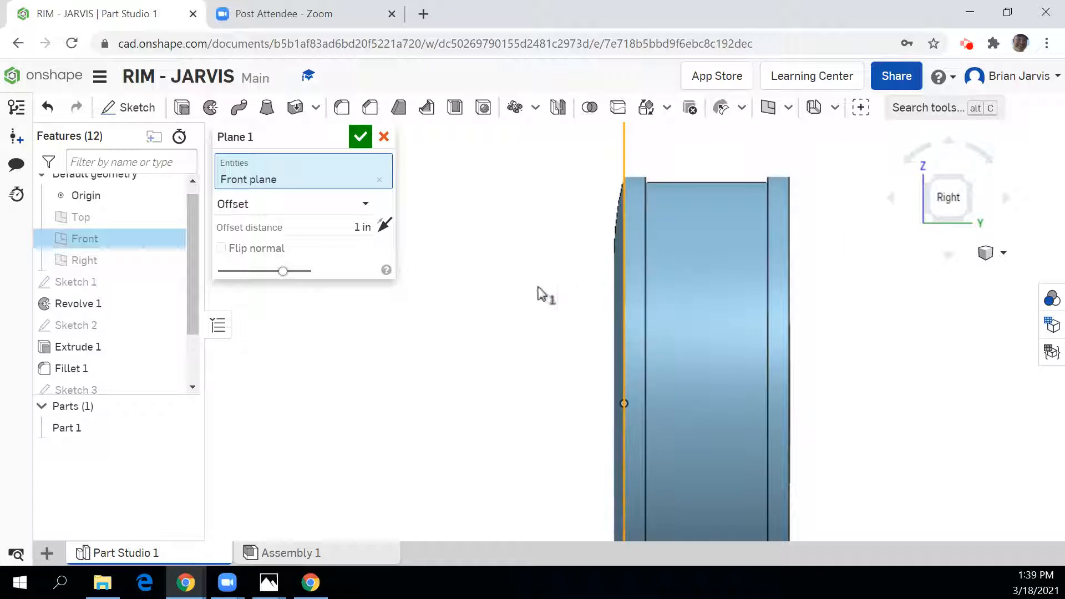
- Try an offset distance of 0.1 in for the plane
left_click(358, 227)
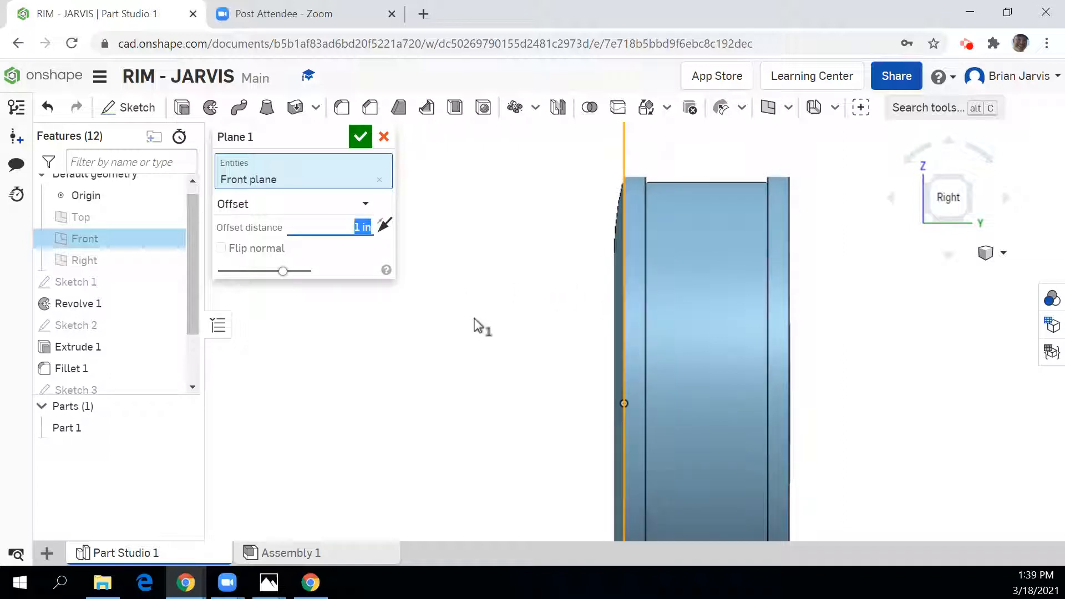
key("BackSpace")
type(".1")
key("Return")
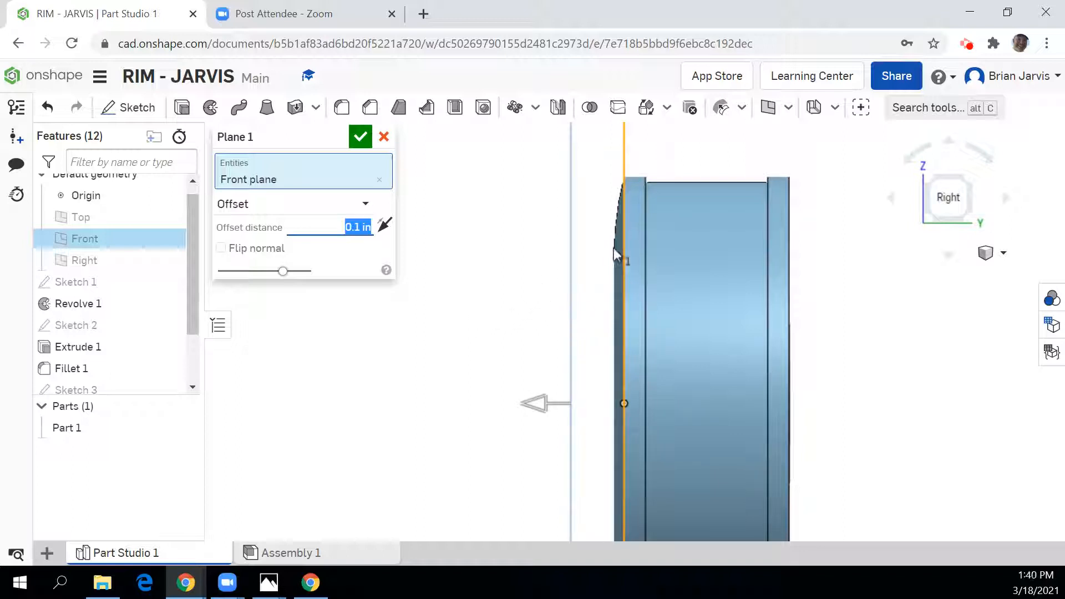
- Set the plane's offset distance to 0.02 in, check that it clears the rim's face, and accept the plane
left_click(363, 228)
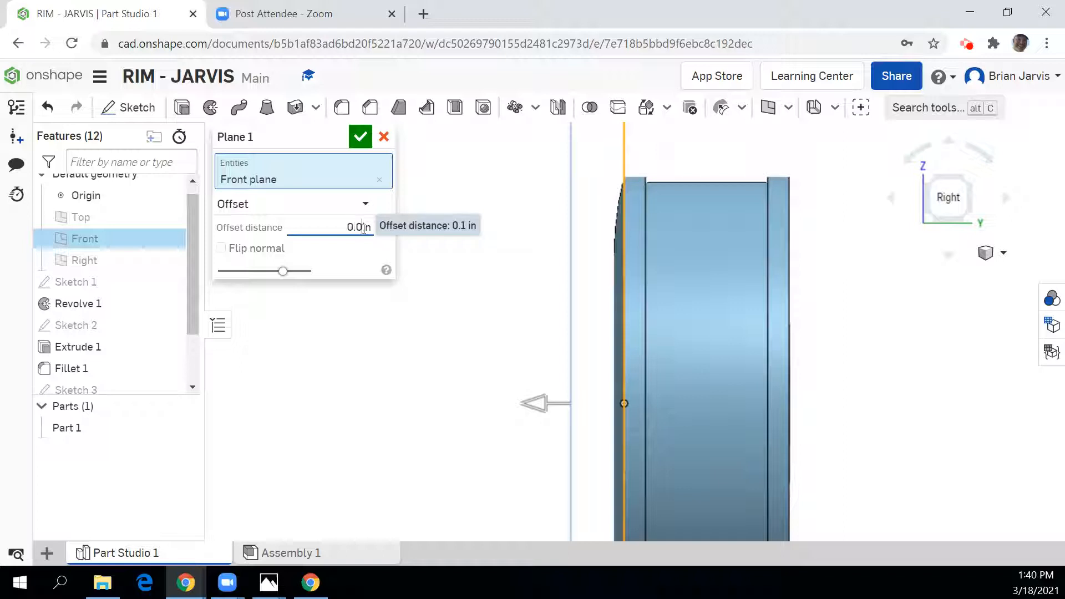
type("2")
key("Return")
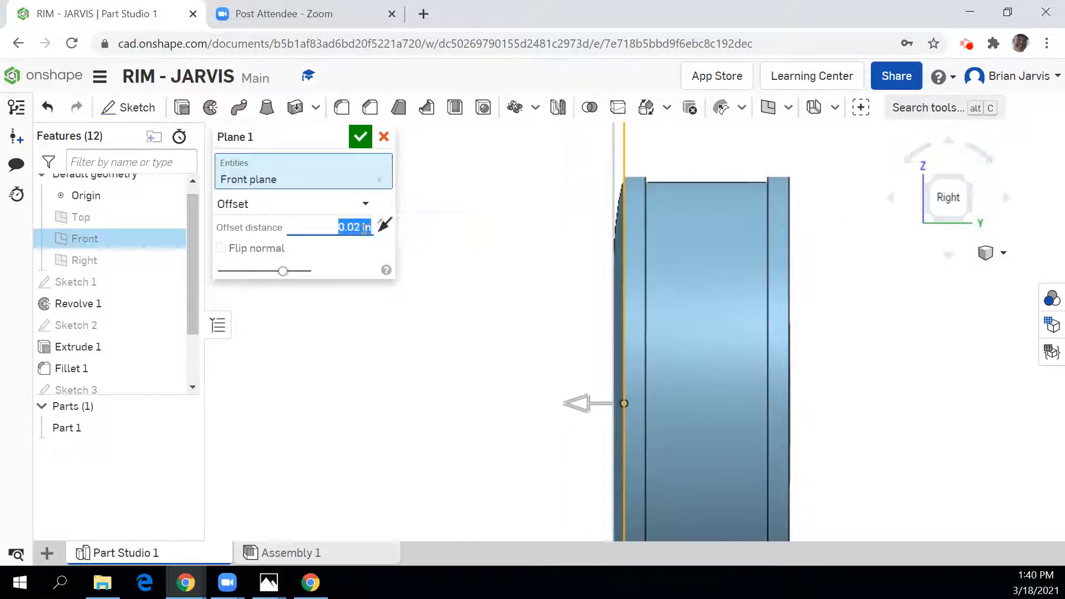
scroll(596, 368, "up", 6)
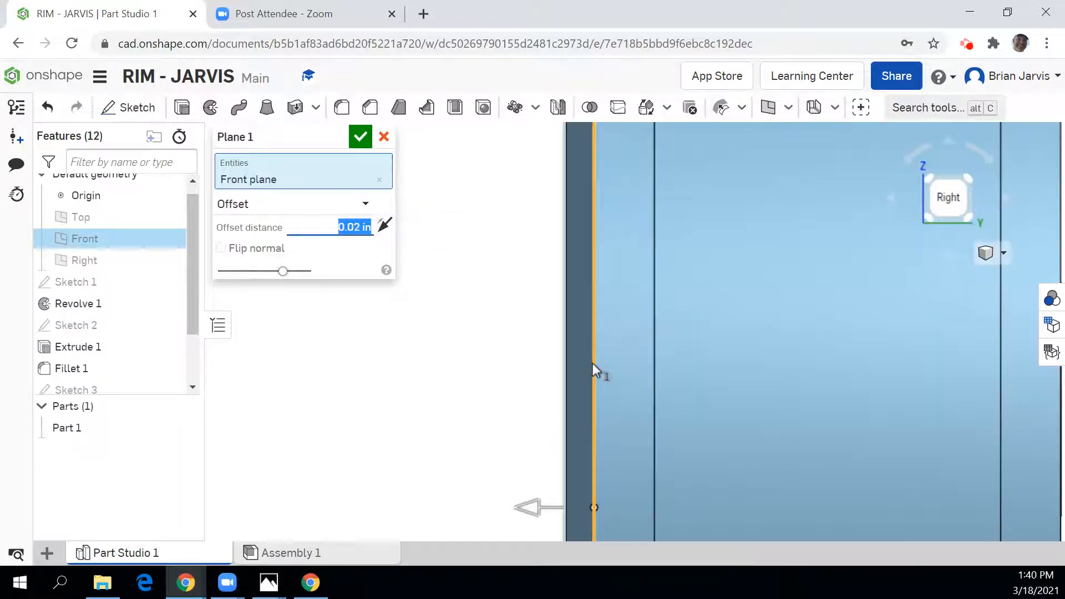
scroll(558, 360, "up", 3)
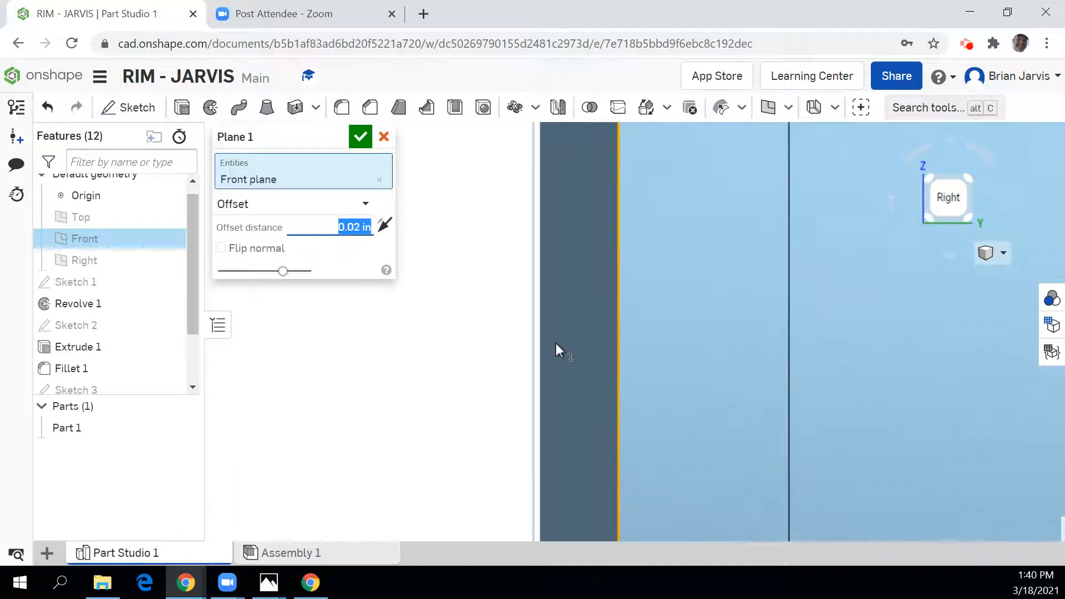
left_click(360, 136)
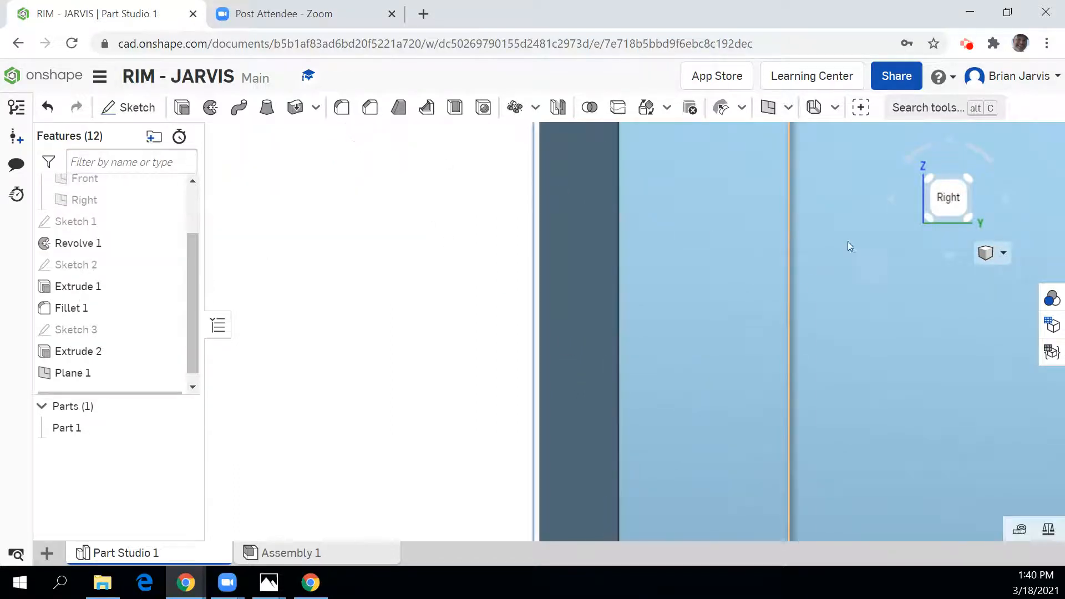
- Start a sketch on the new offset plane and view the wheel face straight from the front
left_click(928, 179)
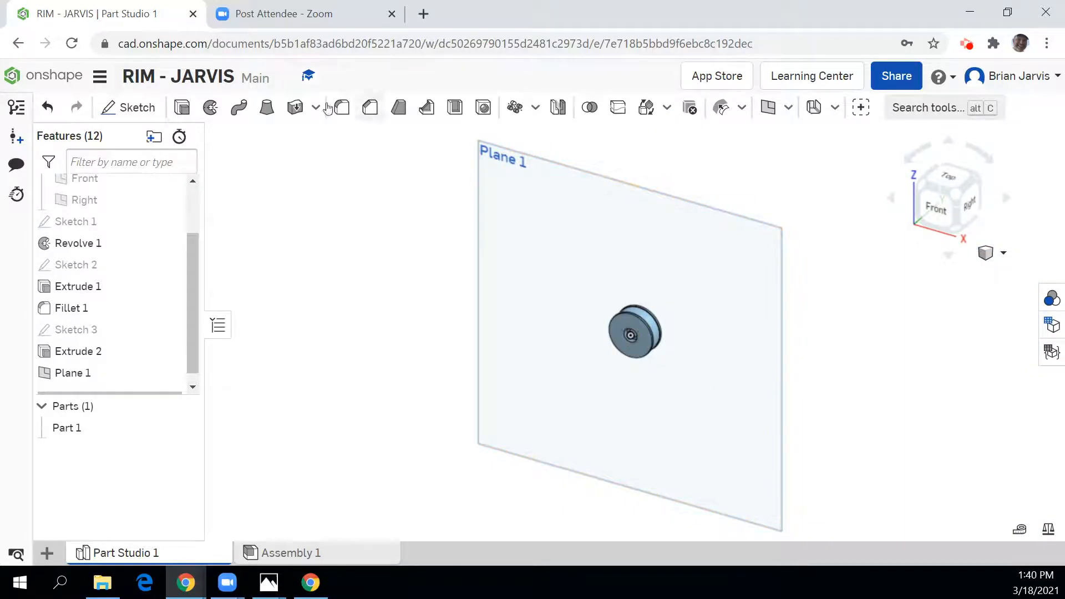
left_click(139, 109)
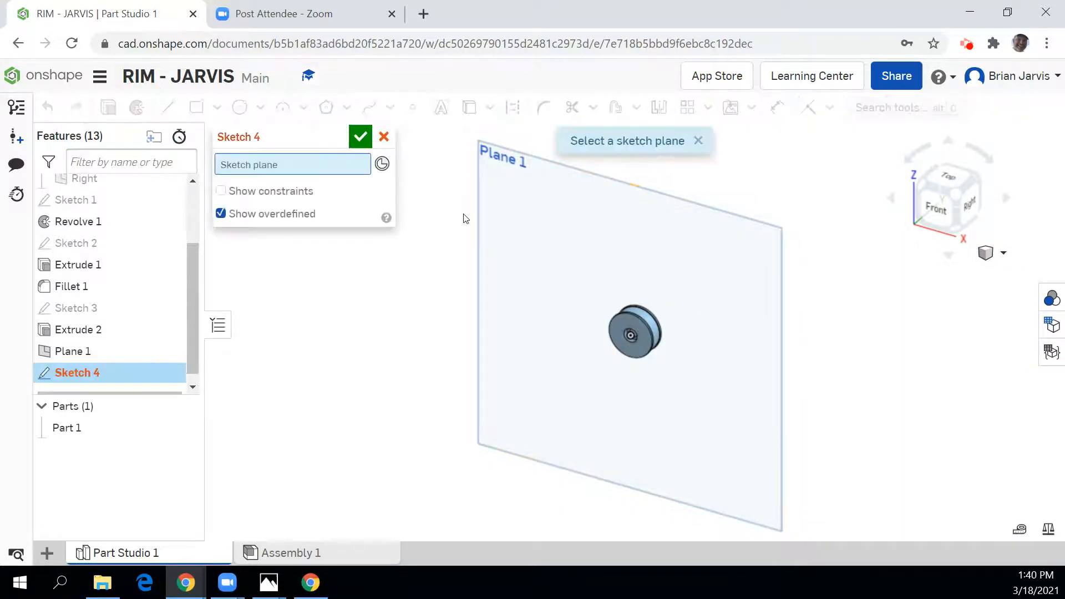
left_click(477, 231)
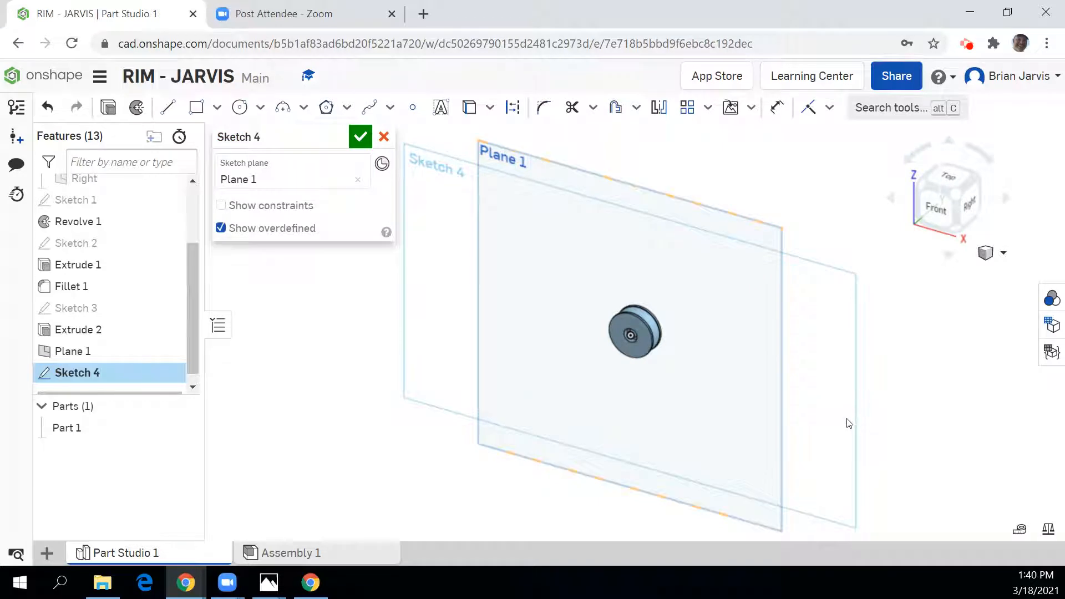
left_click(937, 211)
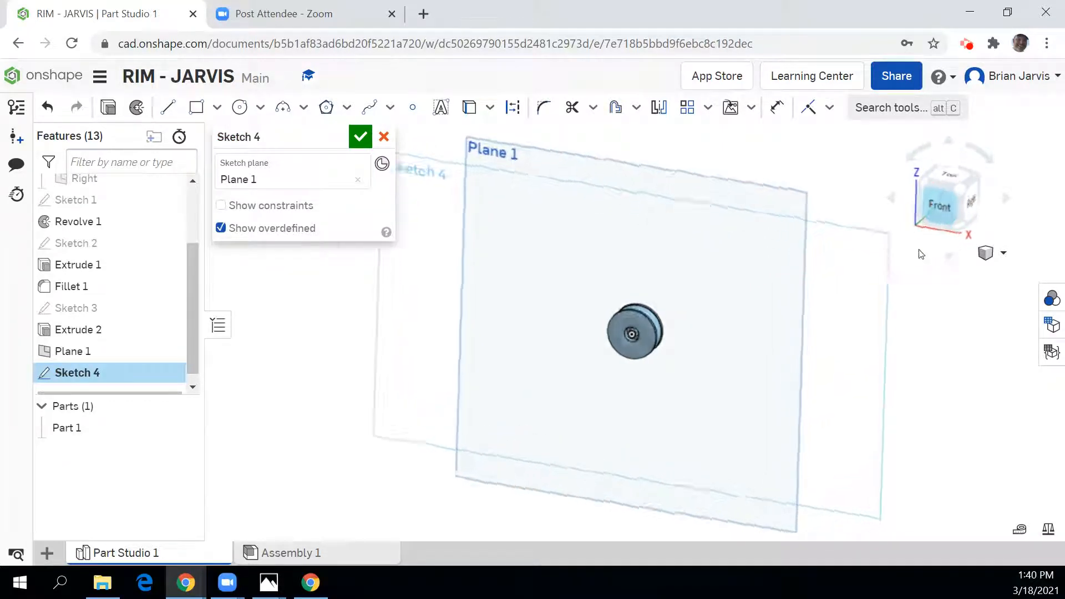
scroll(664, 353, "up", 5)
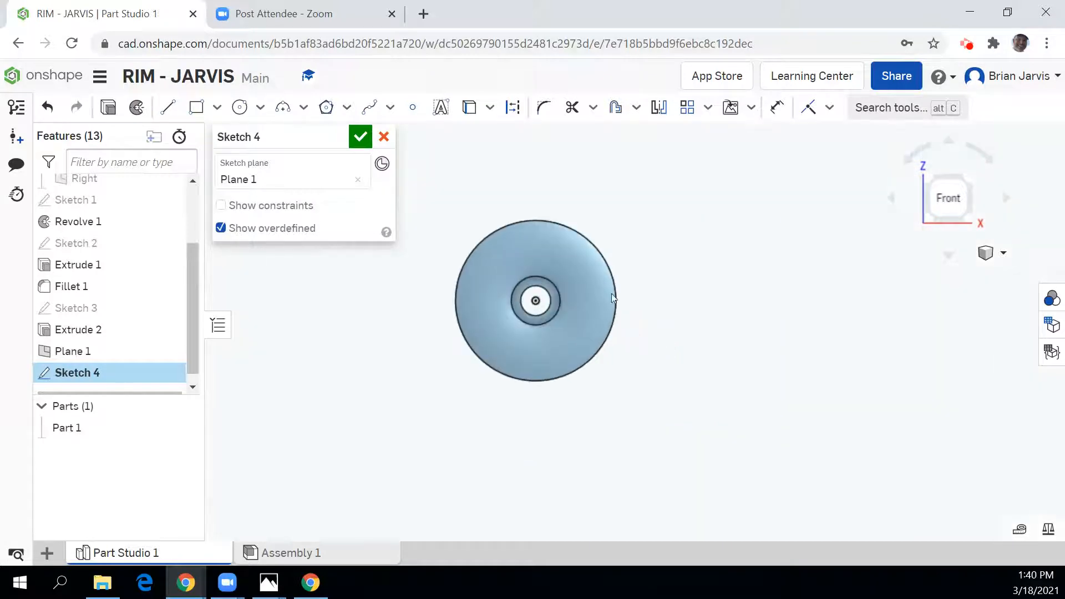
middle_click_drag(647, 277, 783, 329)
scroll(728, 335, "up", 3)
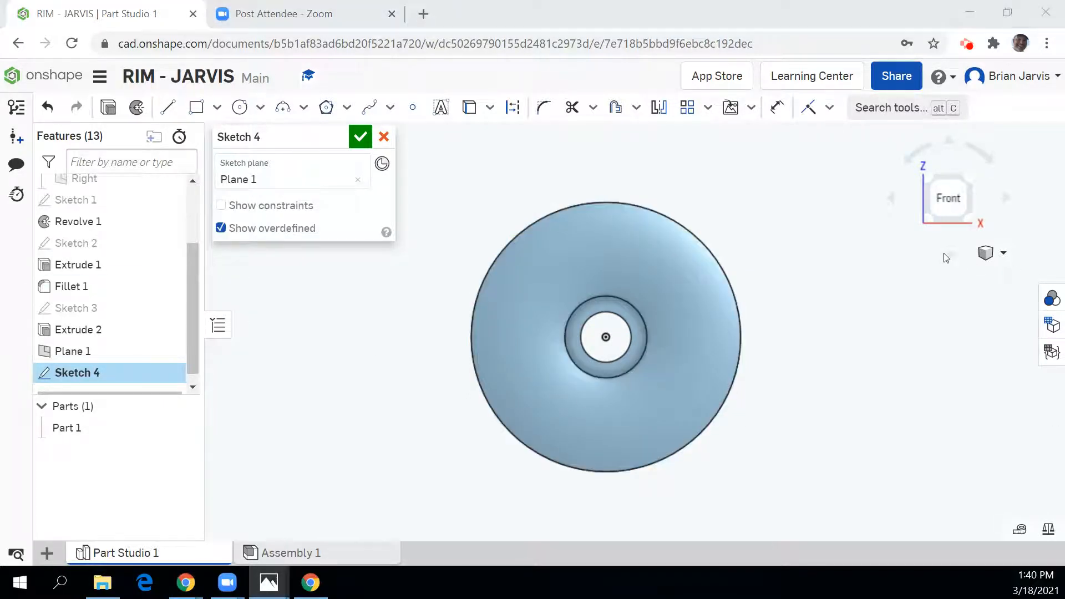
left_click(830, 316)
scroll(828, 316, "up", 2)
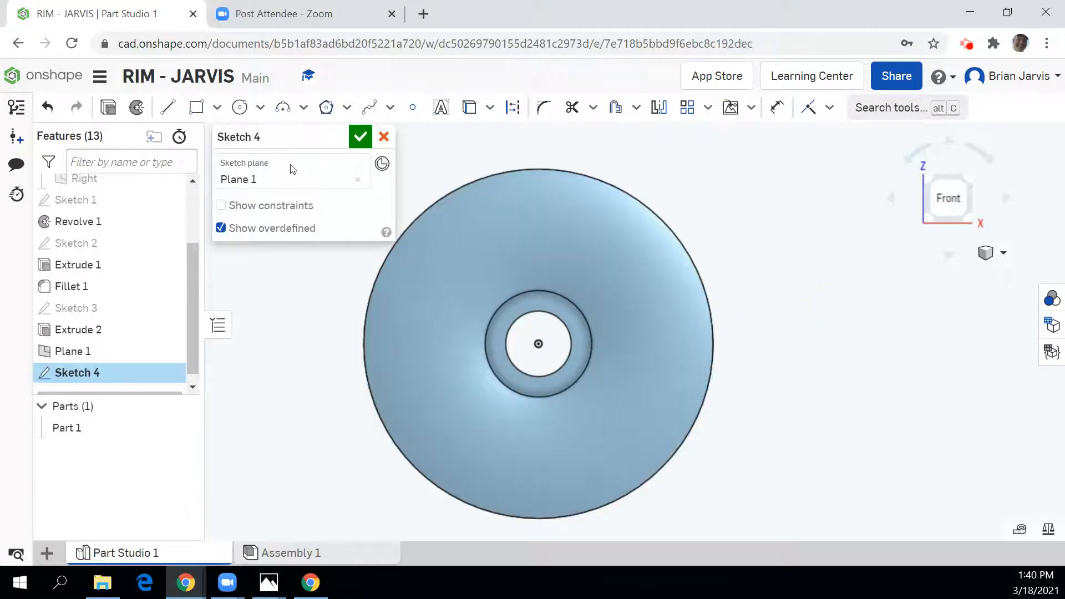
- Sketch two lines from the origin: a horizontal one about 0.62 in long and a slanted one rising about 25° above it
left_click(168, 107)
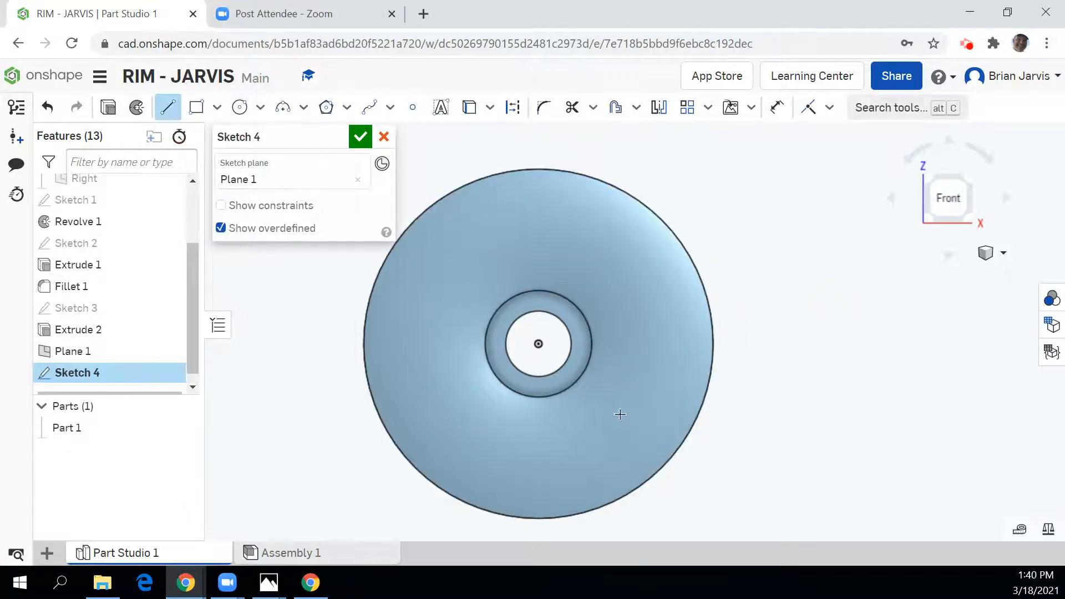
left_click(538, 343)
left_click(795, 343)
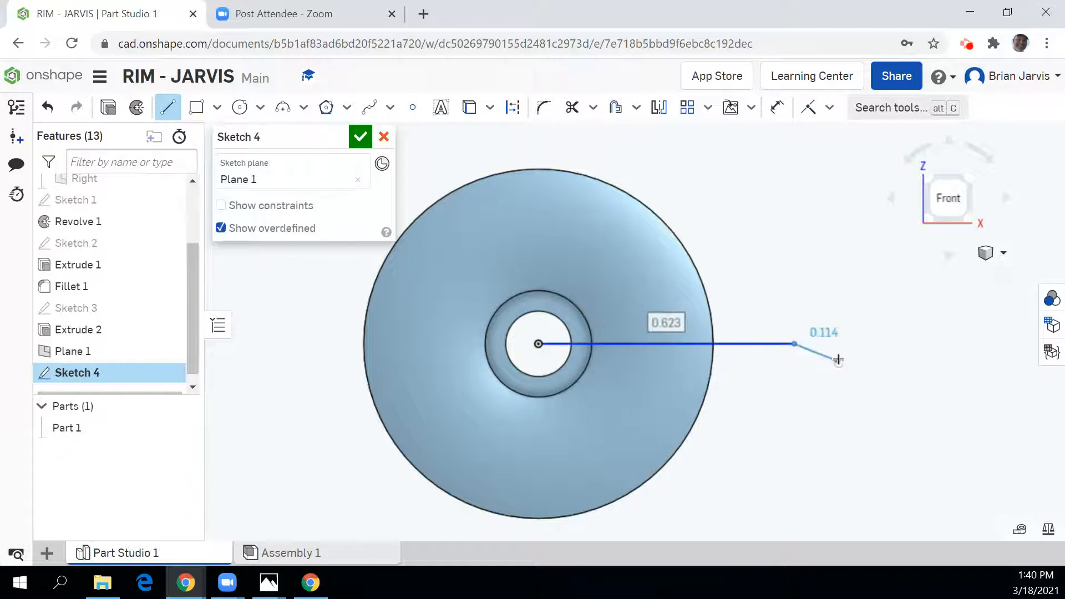
key("Escape")
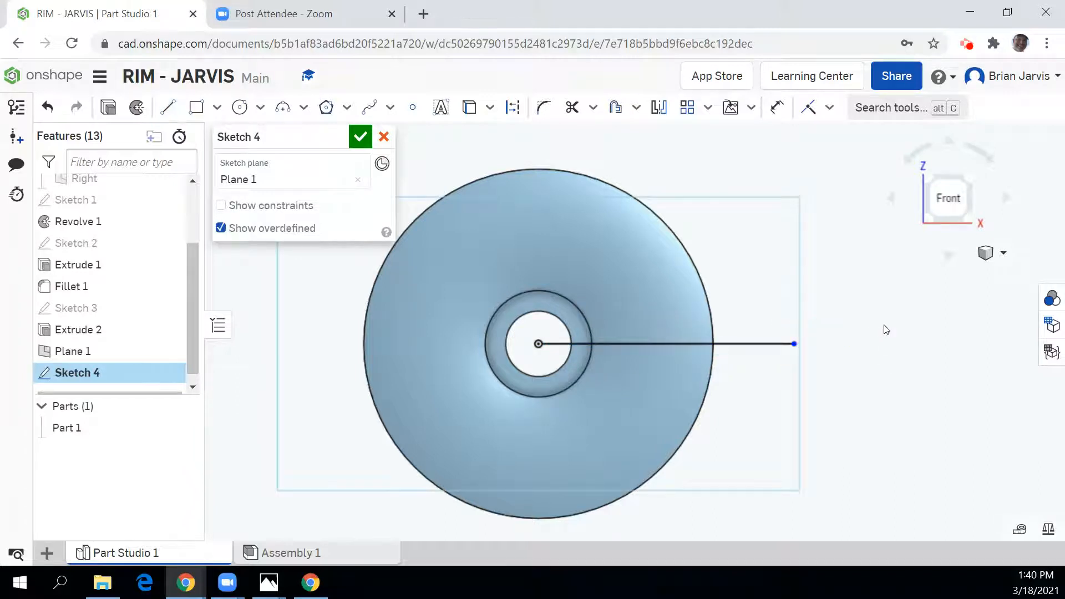
left_click(167, 107)
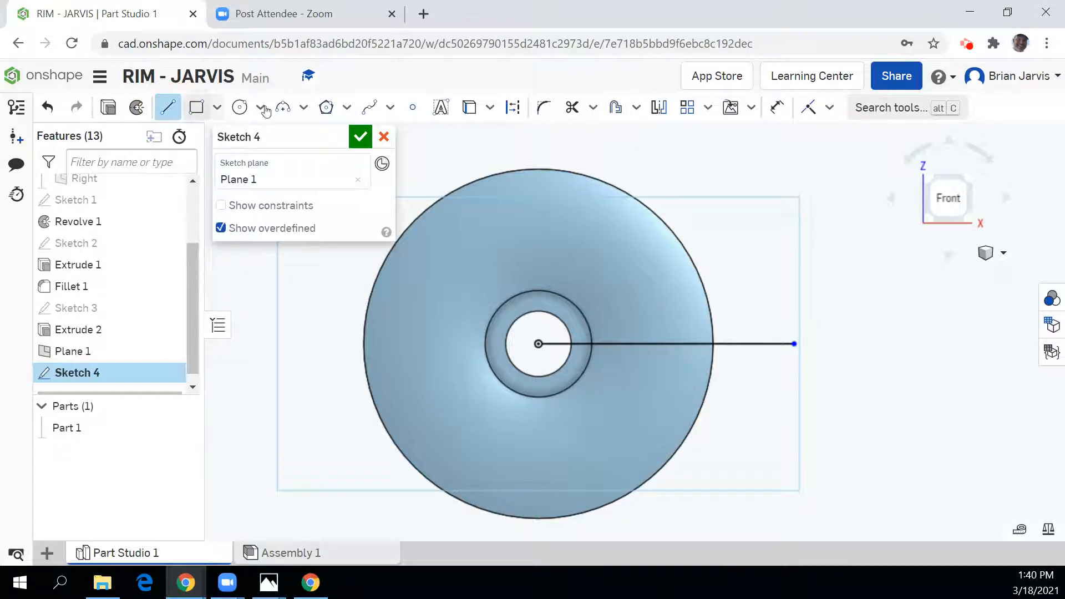
left_click(538, 344)
left_click(767, 238)
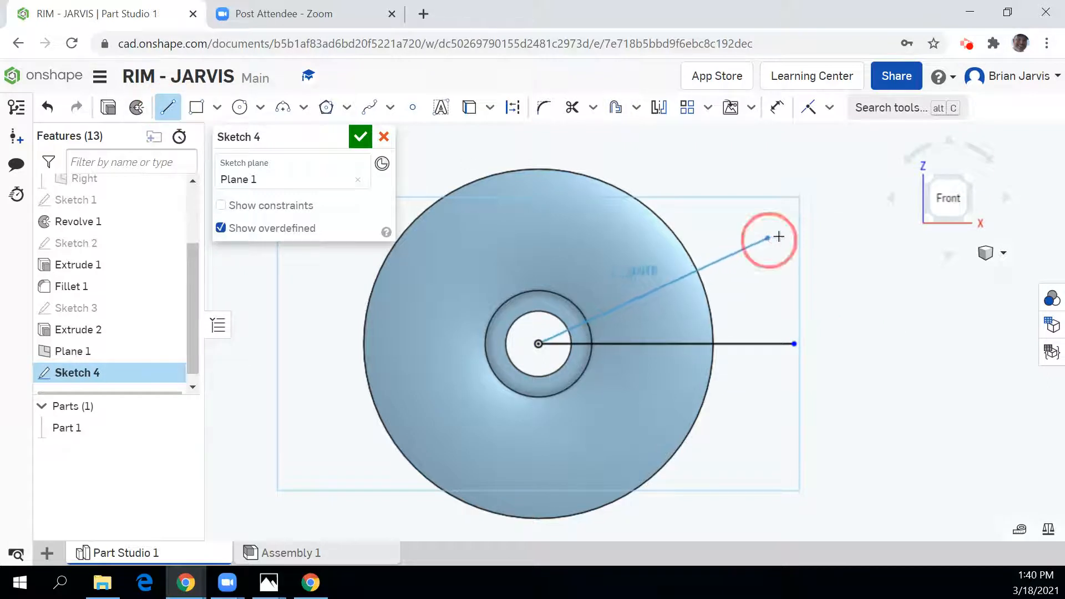
key("Escape")
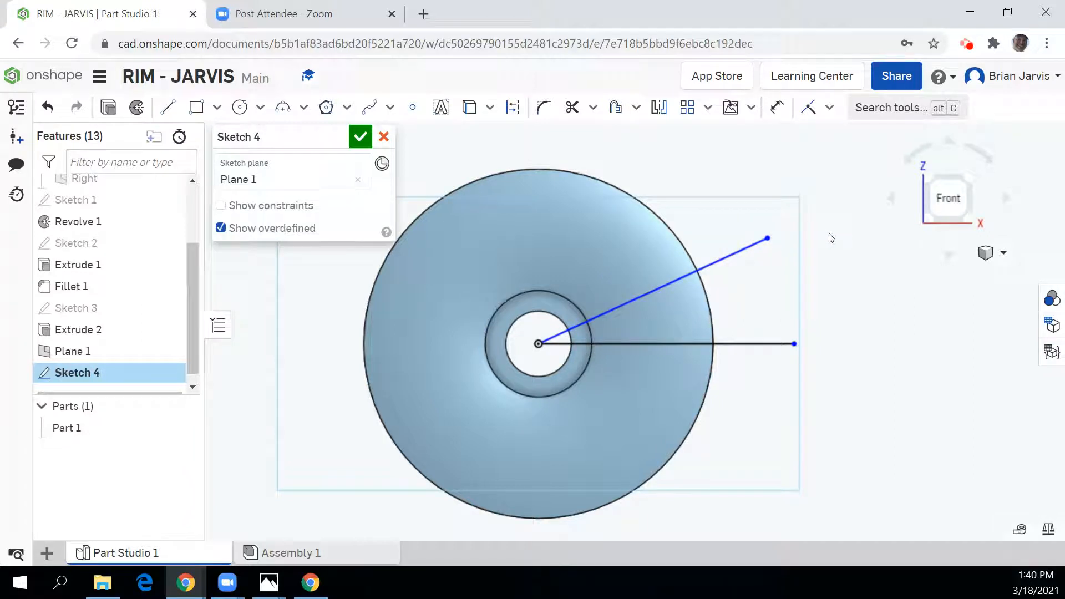
- Dimension the horizontal line and the slanted line to 0.25 in each
left_click(777, 107)
left_click(741, 343)
left_click(726, 425)
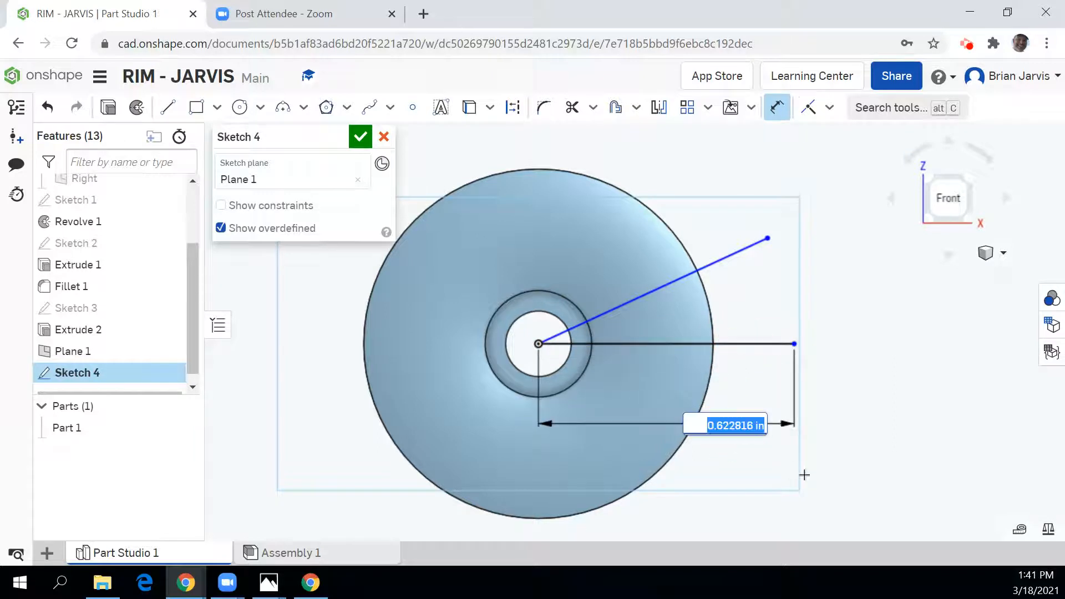
key("BackSpace")
key("Return")
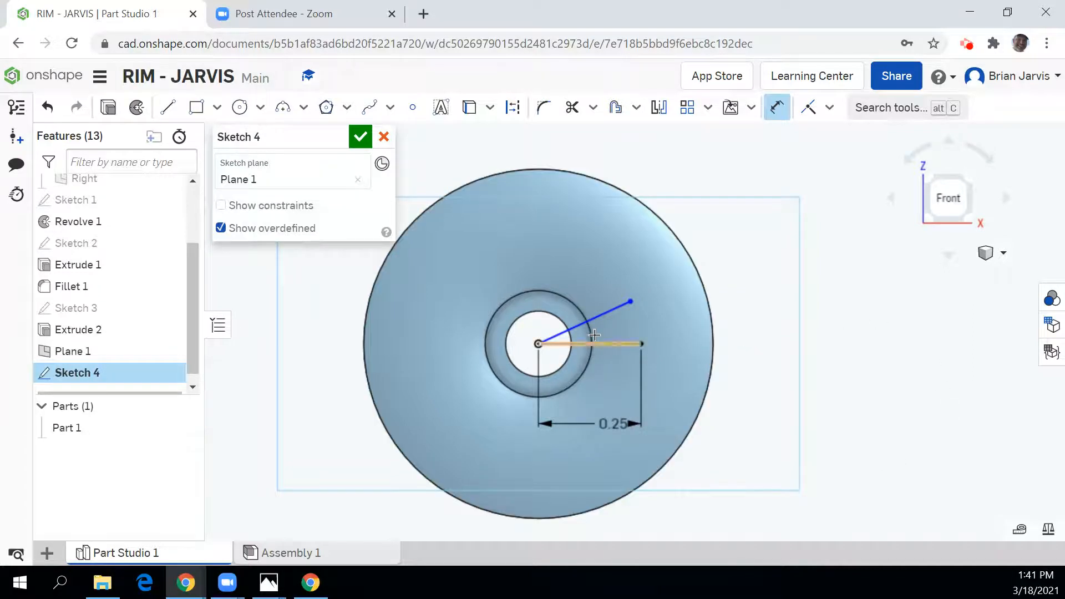
left_click(605, 314)
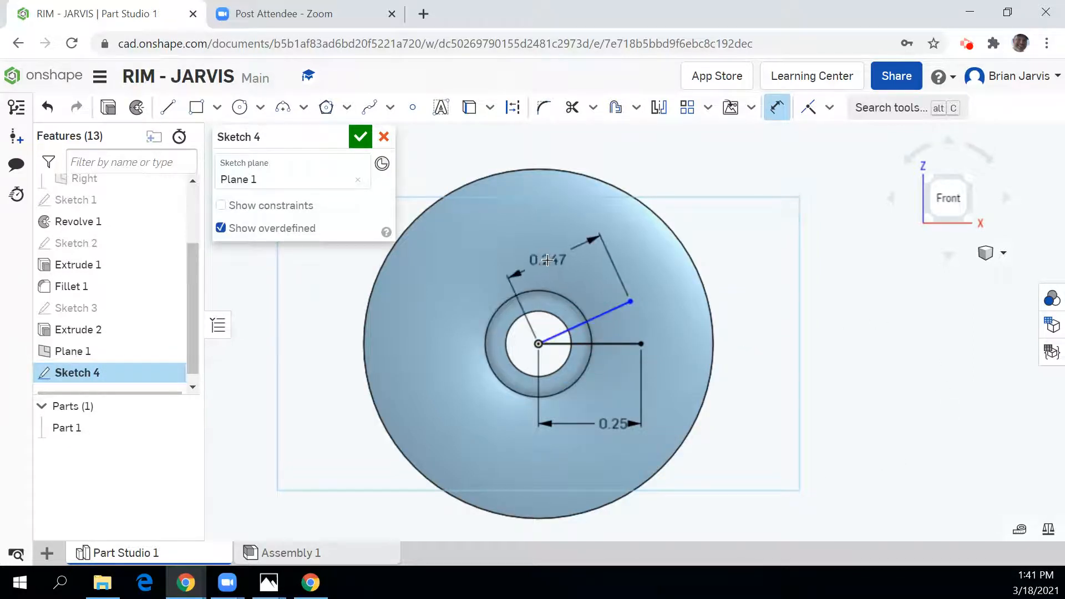
left_click(552, 260)
type(".25")
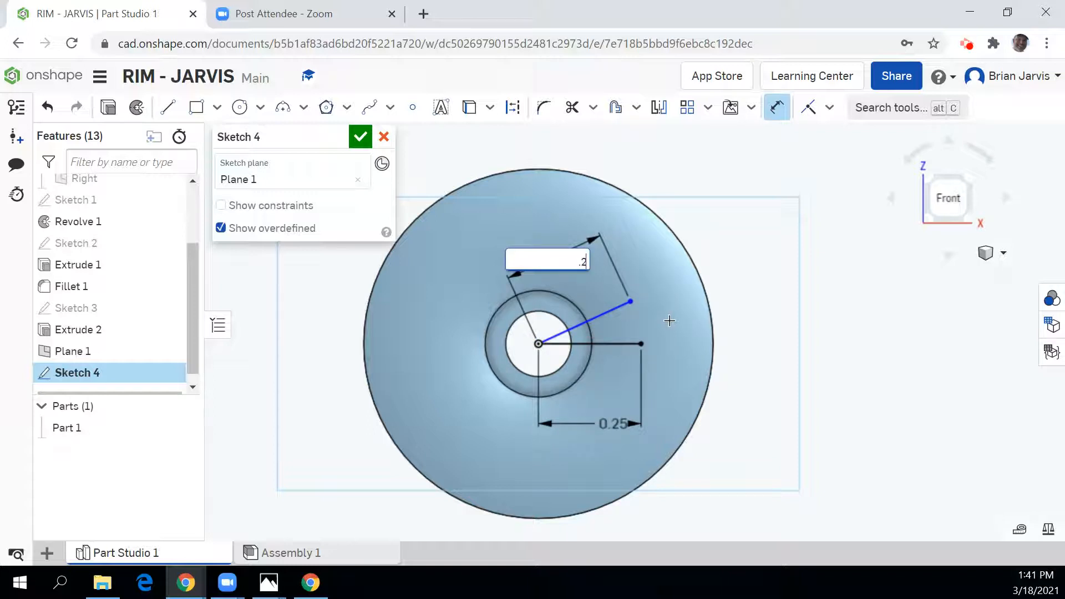
key("Return")
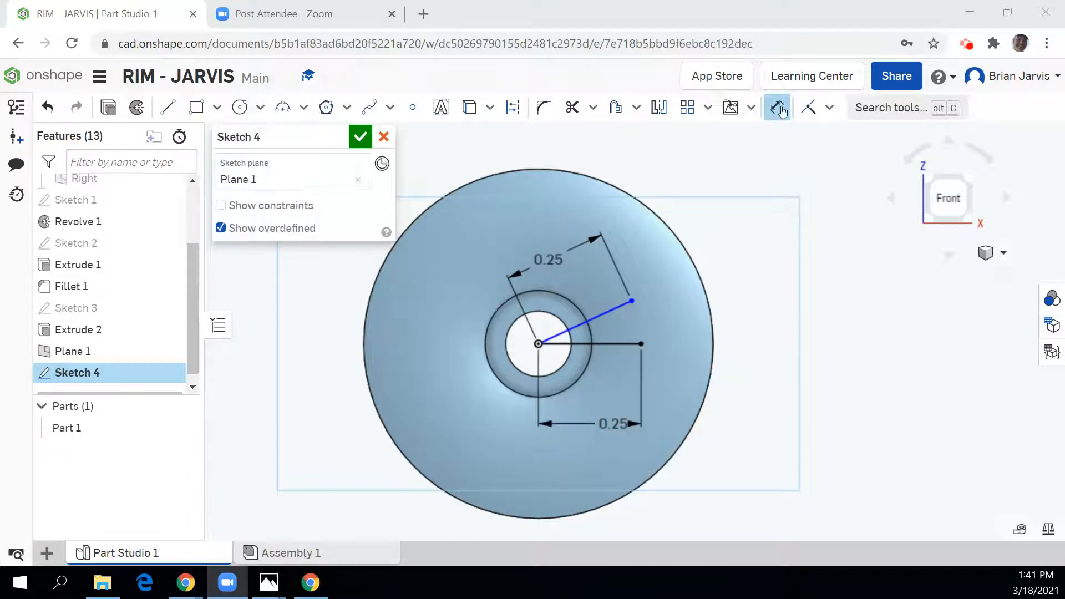
- Dimension the angle between the horizontal line and the slanted line to 22.5°
left_click(616, 343)
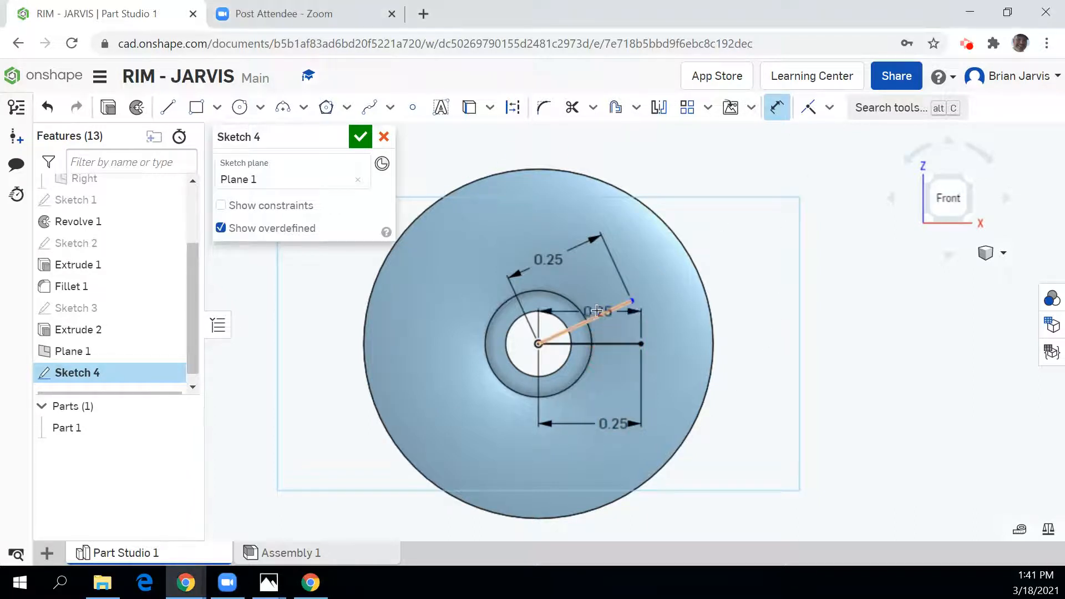
left_click(606, 312)
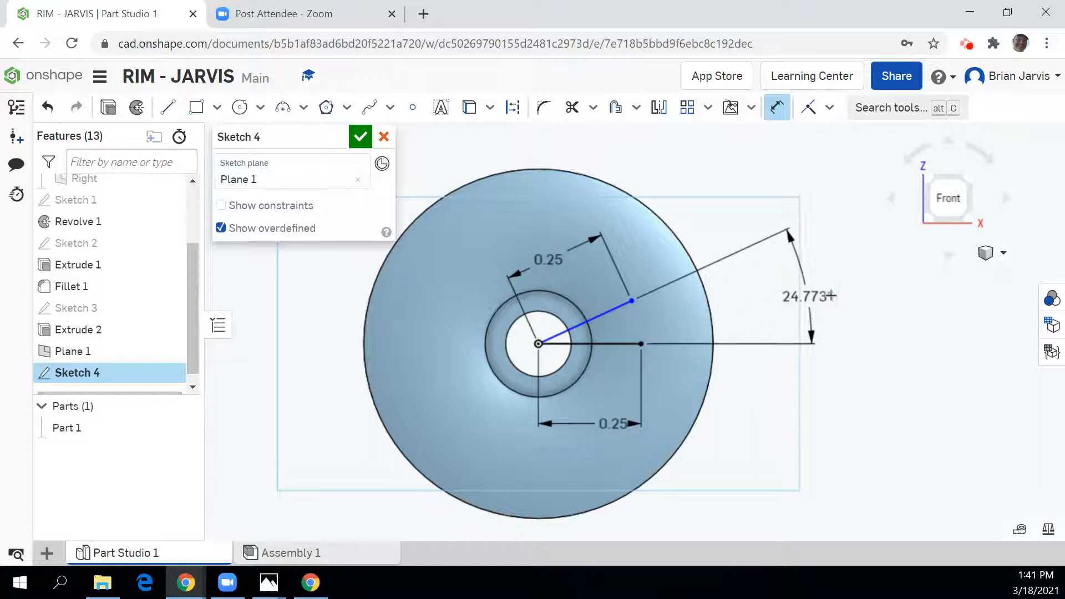
left_click(838, 286)
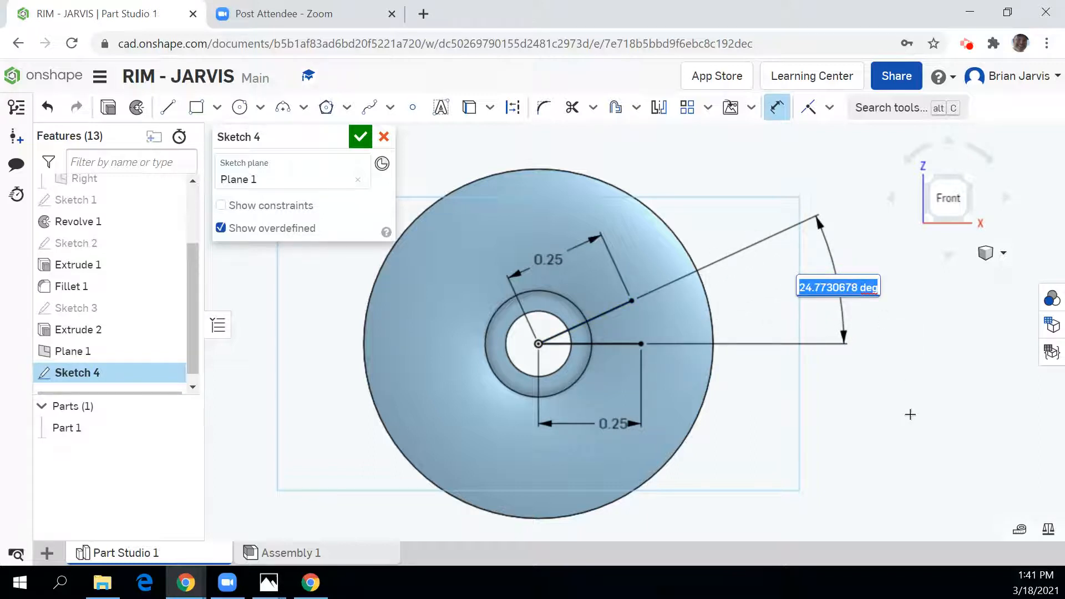
type("22.")
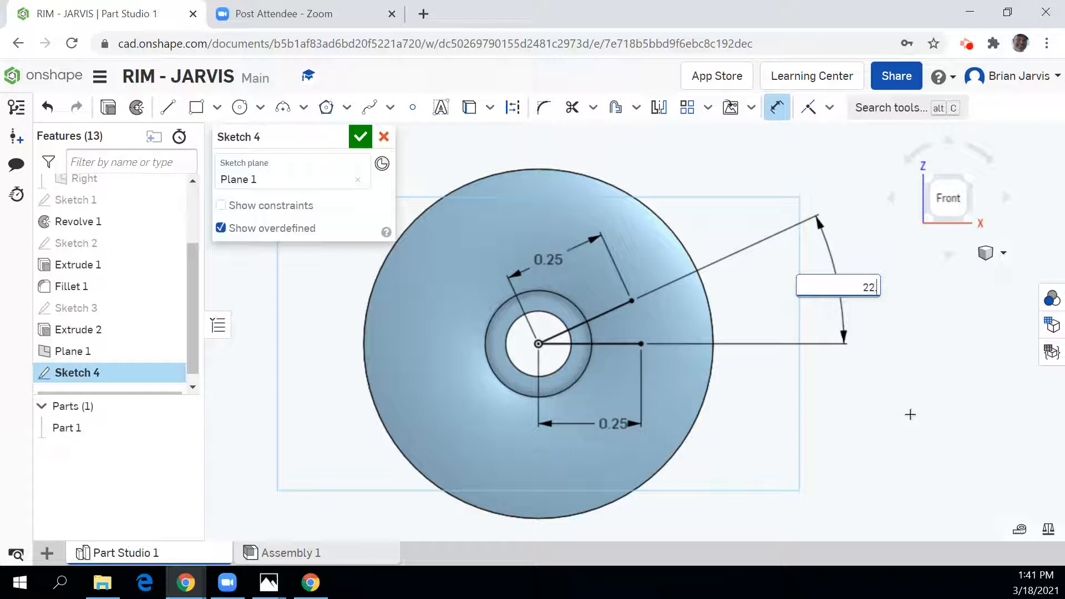
key("Return")
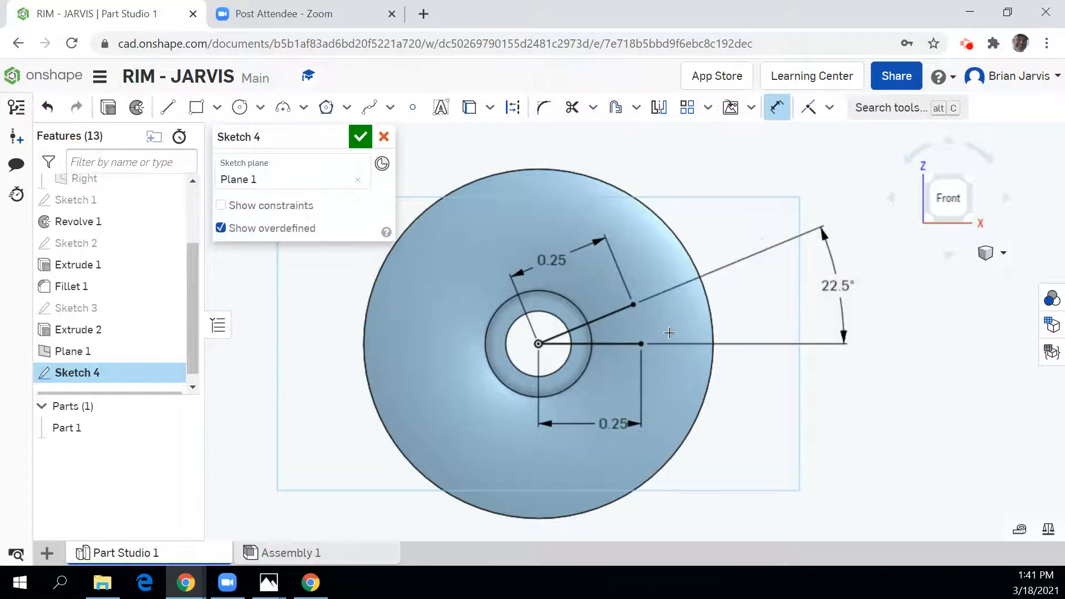
scroll(671, 333, "up", 2)
scroll(711, 324, "up", 2)
middle_click_drag(710, 324, 792, 307)
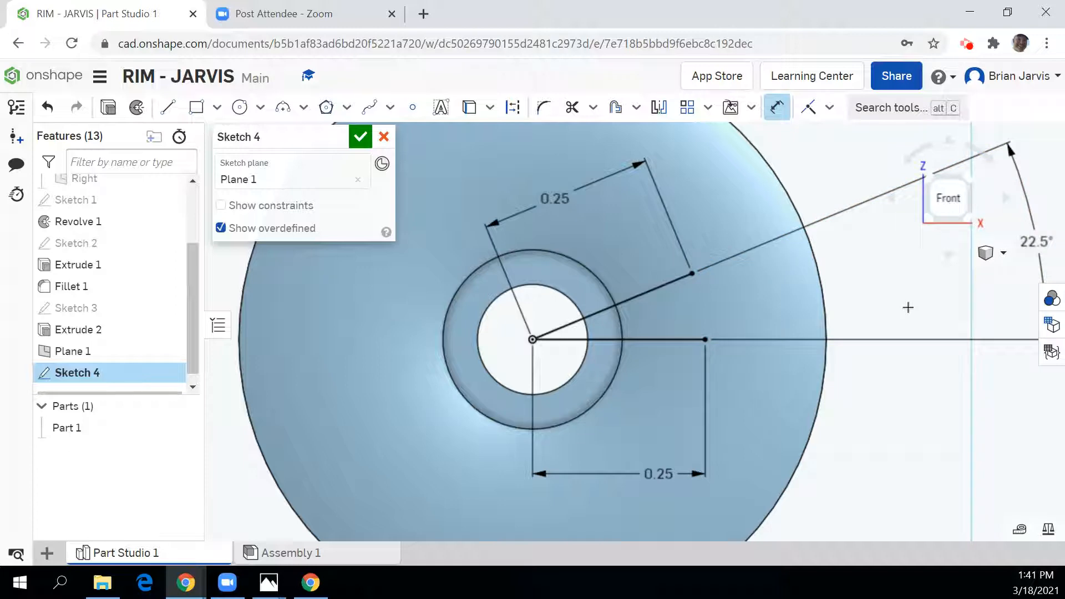
scroll(908, 307, "down", 2)
middle_click_drag(907, 307, 857, 285)
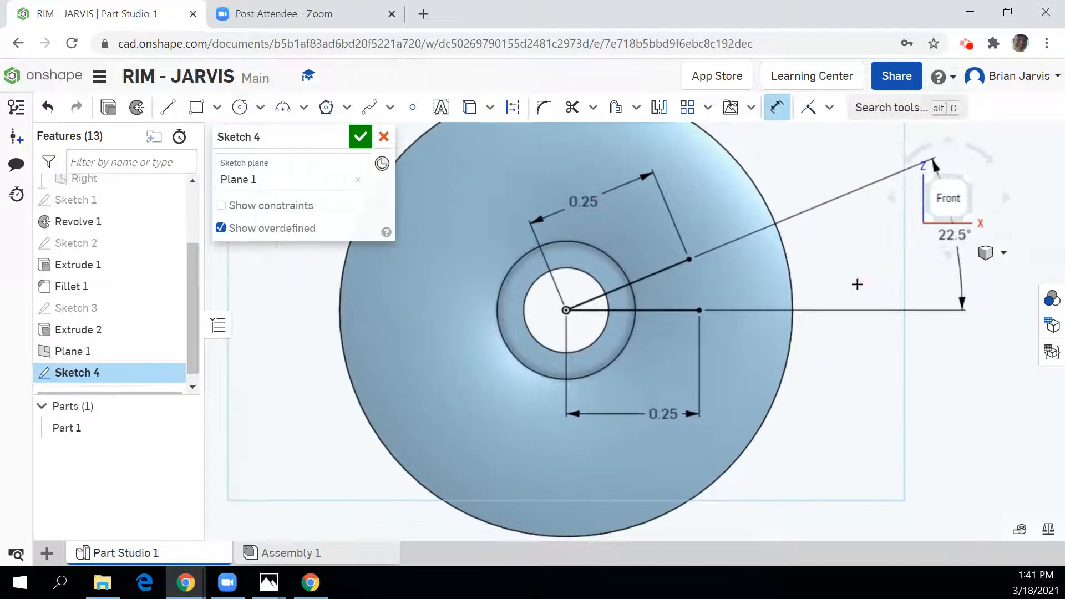
left_click(240, 107)
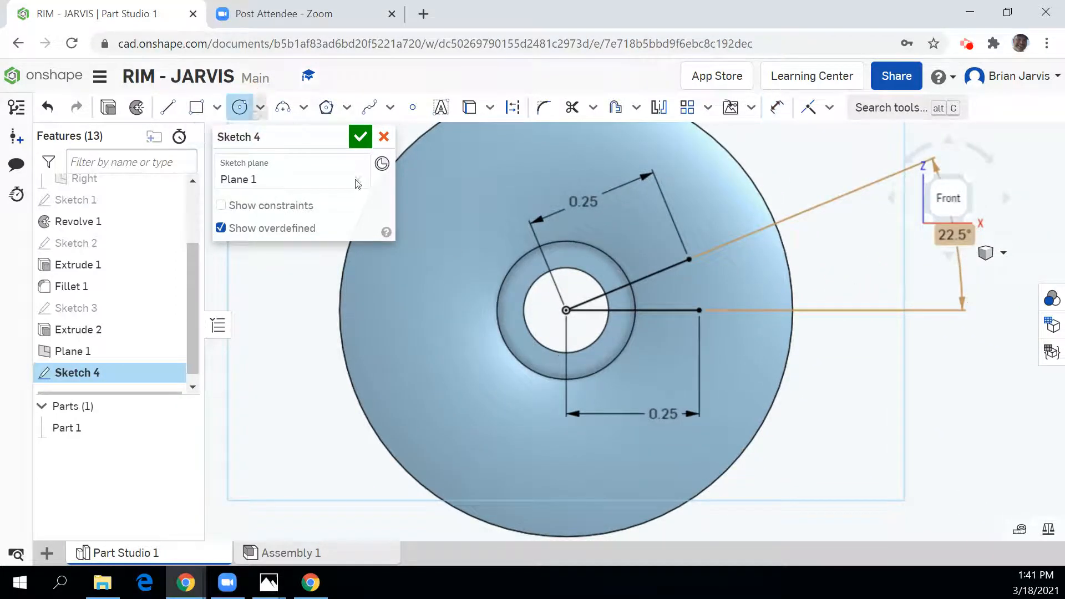
left_click(566, 311)
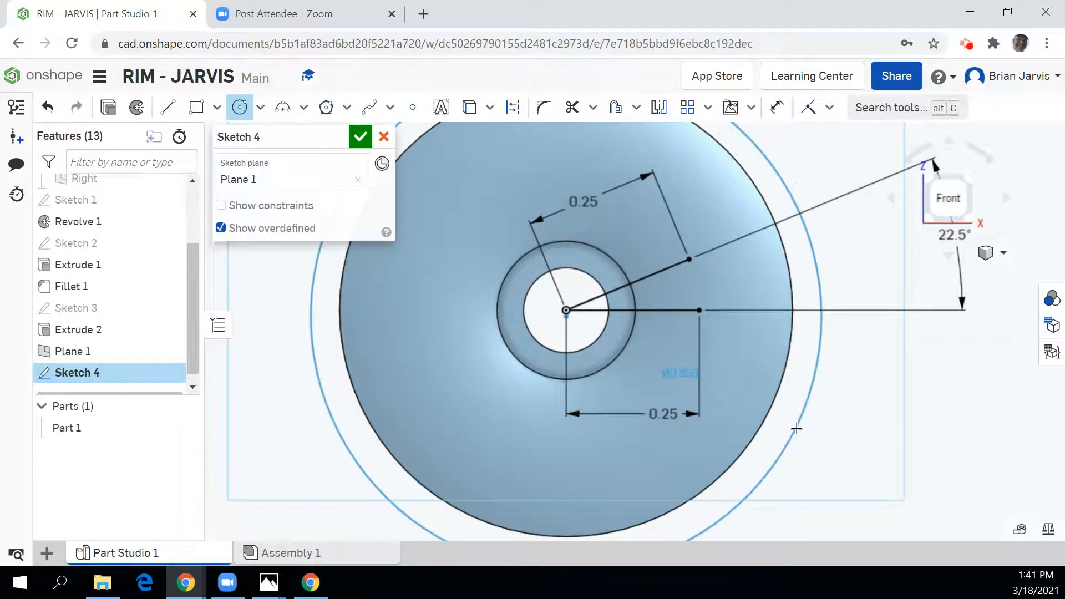
key("Escape")
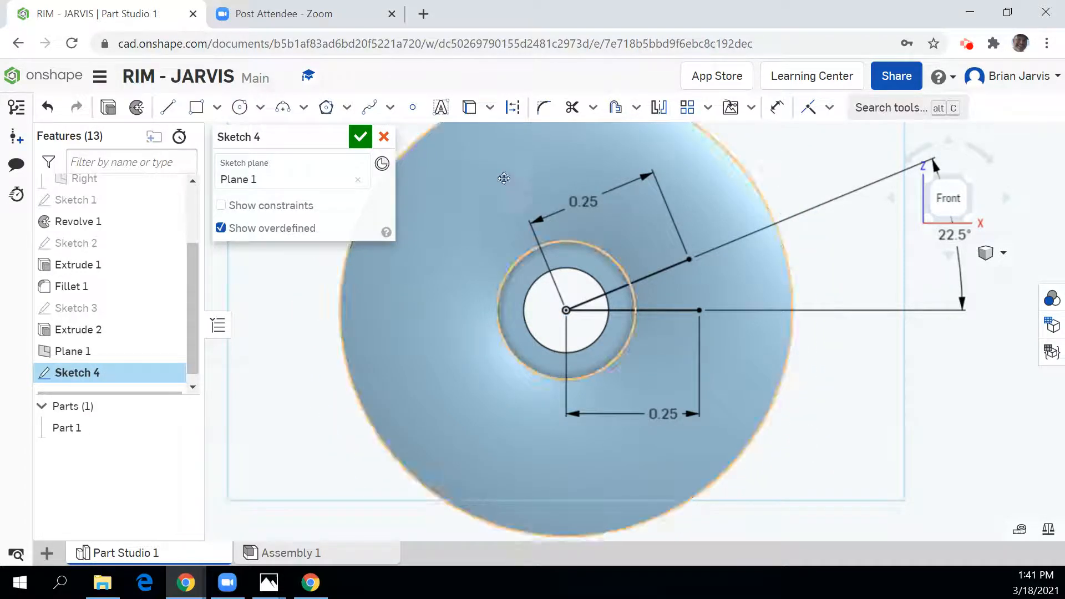
- Sketch a circle centred on the origin just inside the rim's outer edge and dimension its diameter to 0.78 in
left_click(239, 107)
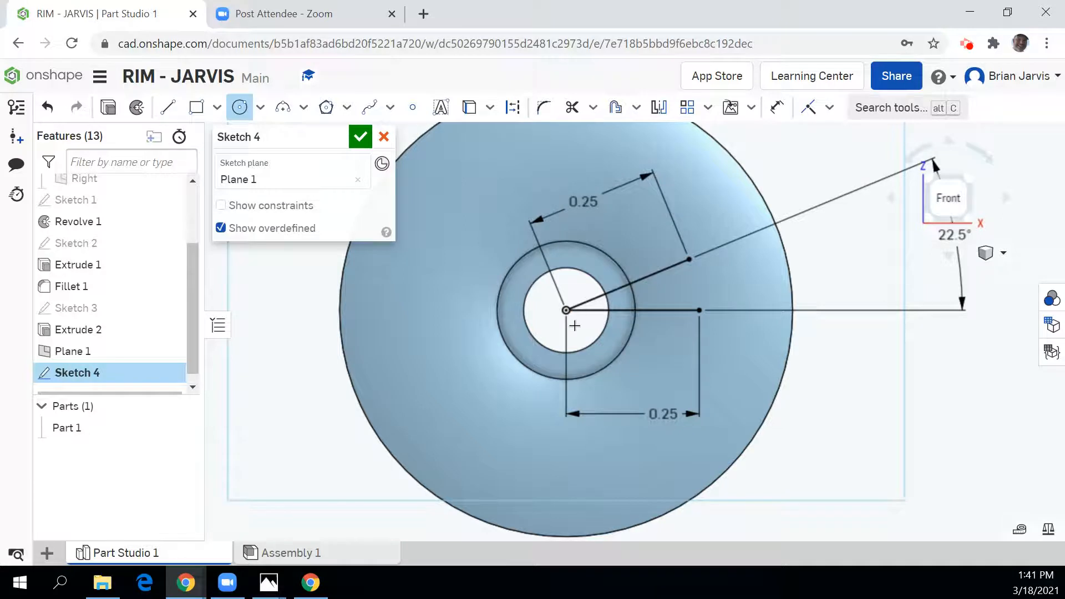
left_click(566, 310)
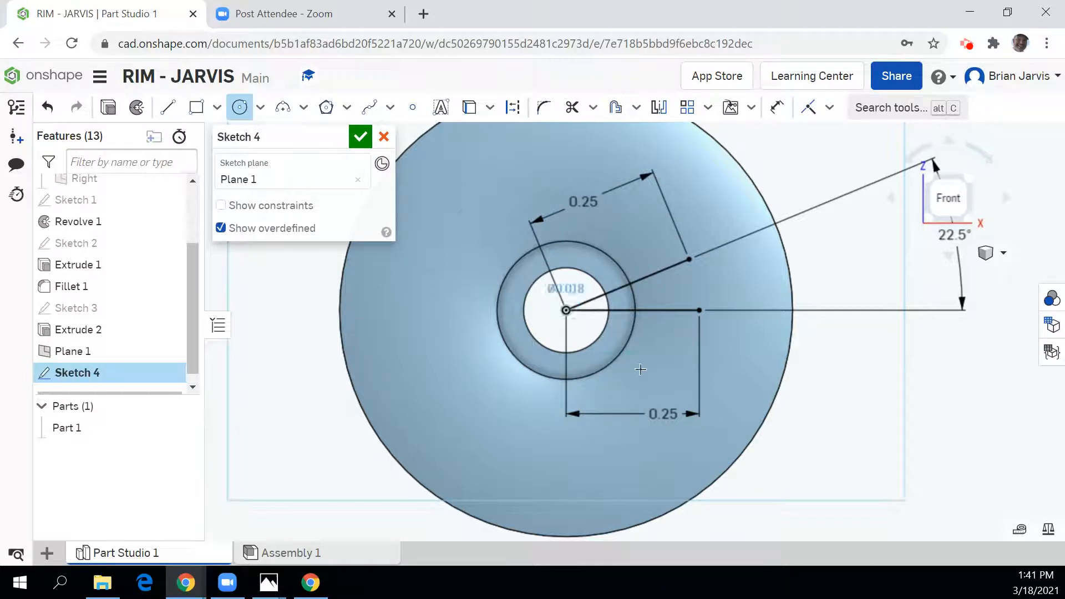
left_click(731, 438)
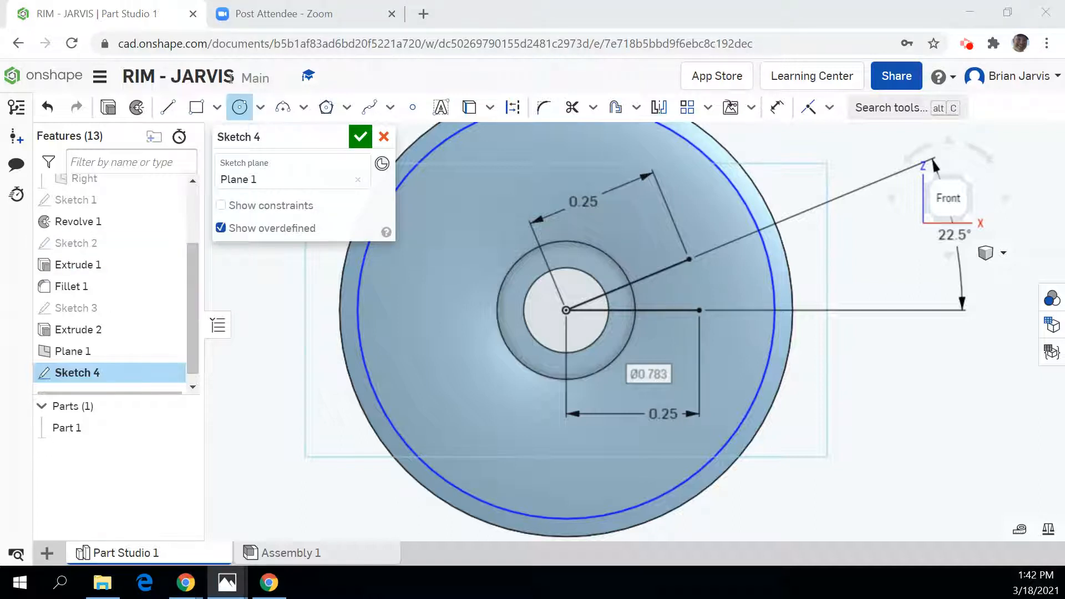
left_click(777, 107)
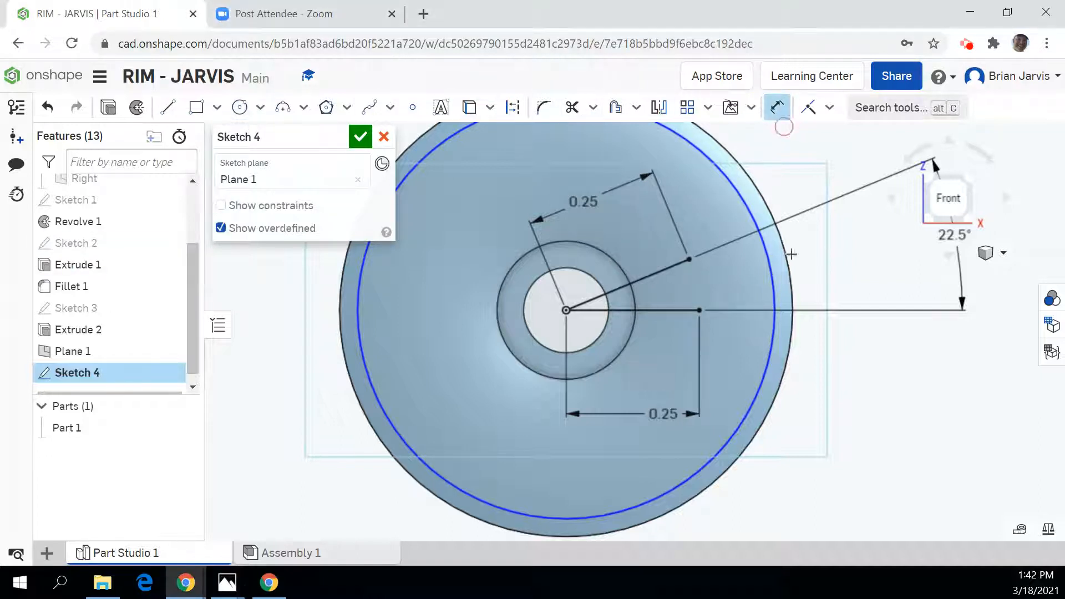
left_click(773, 343)
left_click(879, 461)
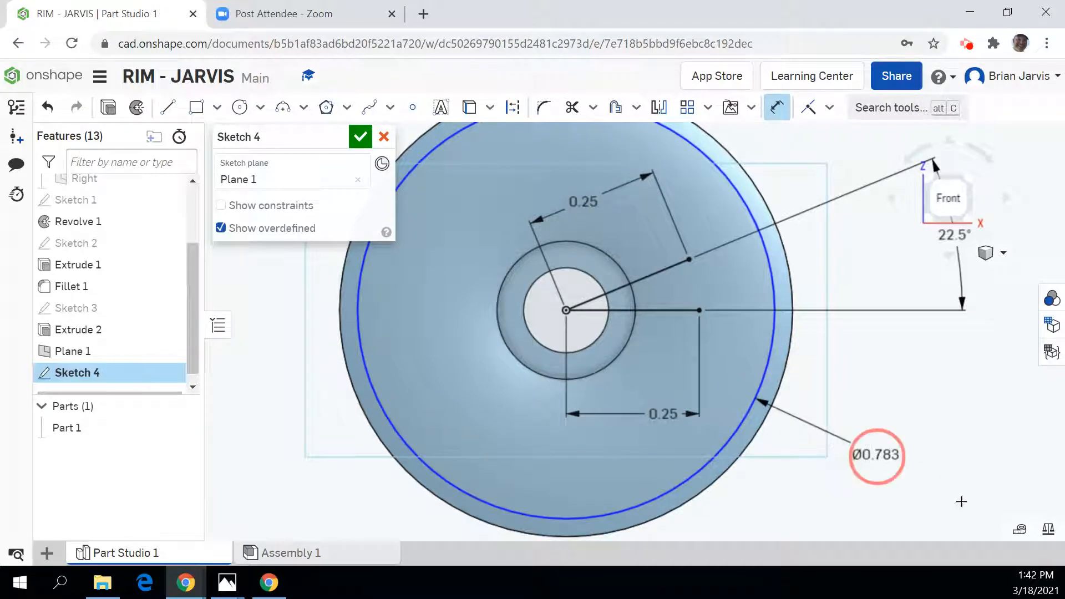
key("BackSpace")
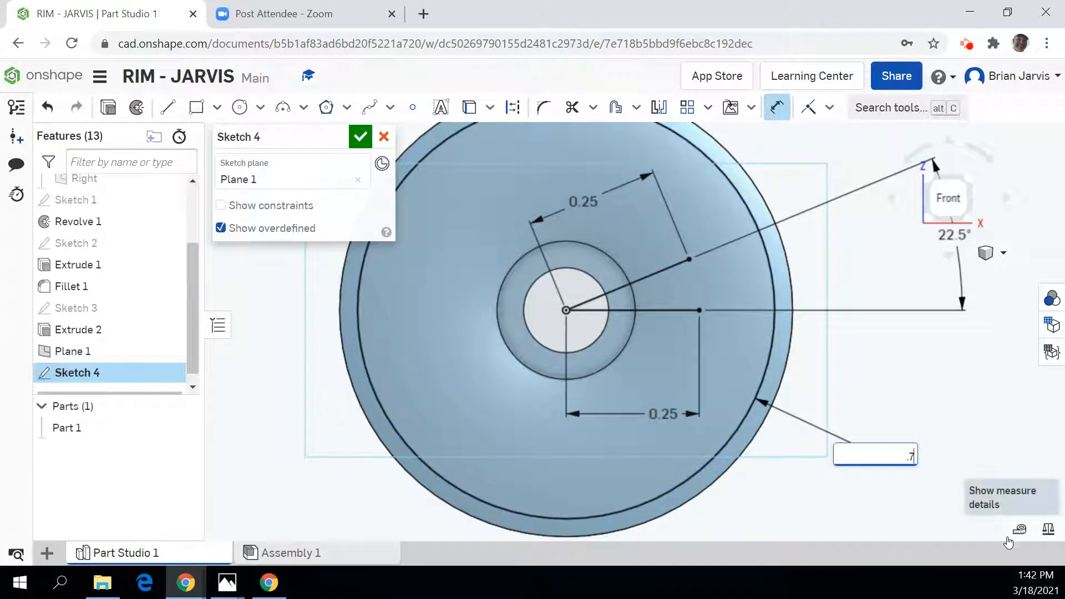
type(".78")
key("Return")
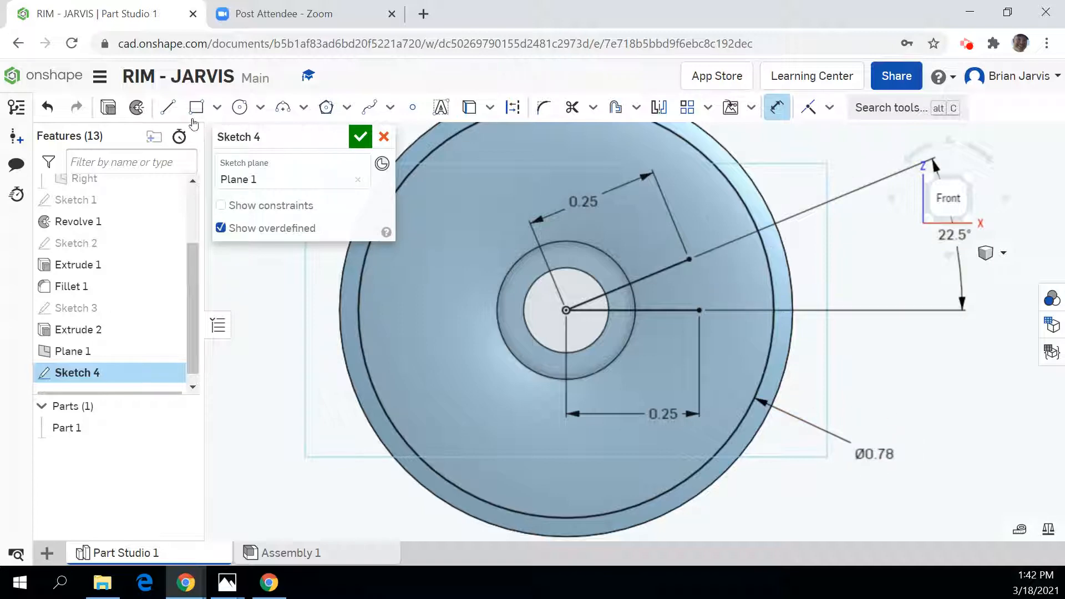
- Sketch a line about 0.23 in long from the horizontal line's outer end, slanting upward past the rim's outer edge
left_click(175, 114)
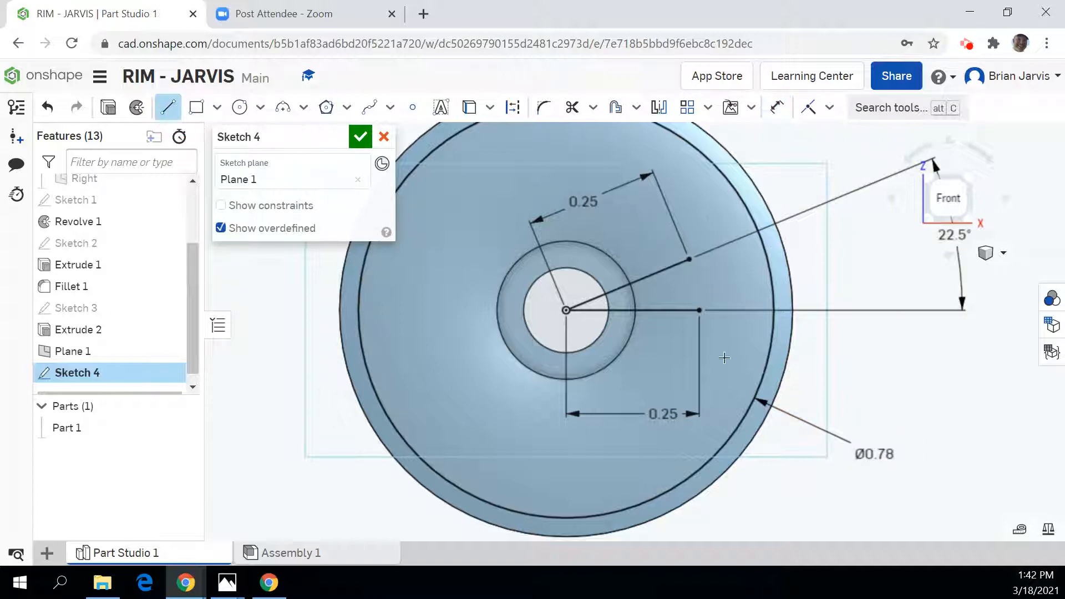
left_click(699, 311)
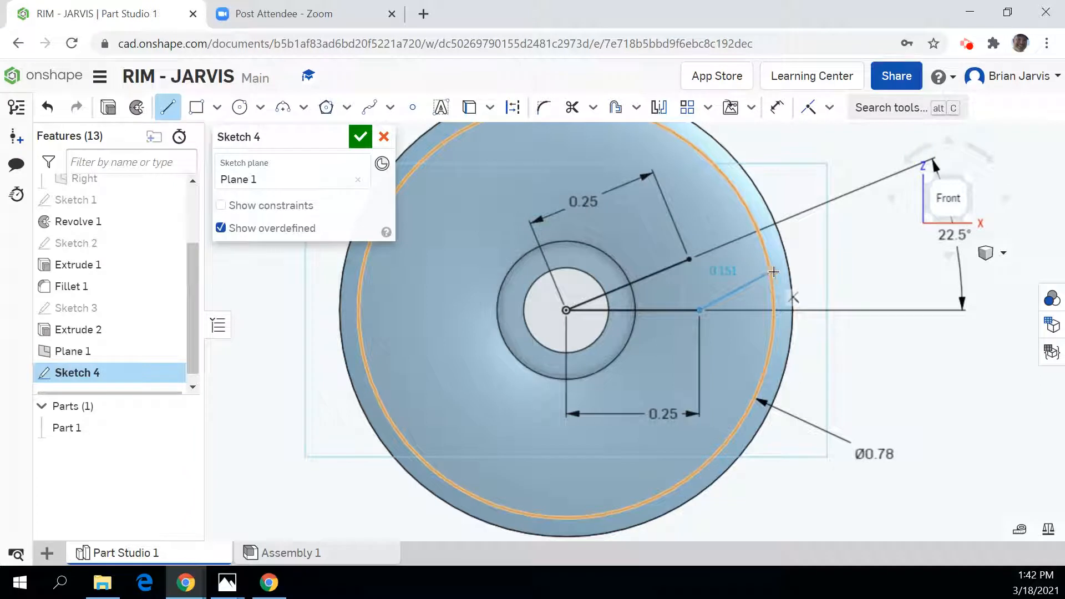
left_click(811, 256)
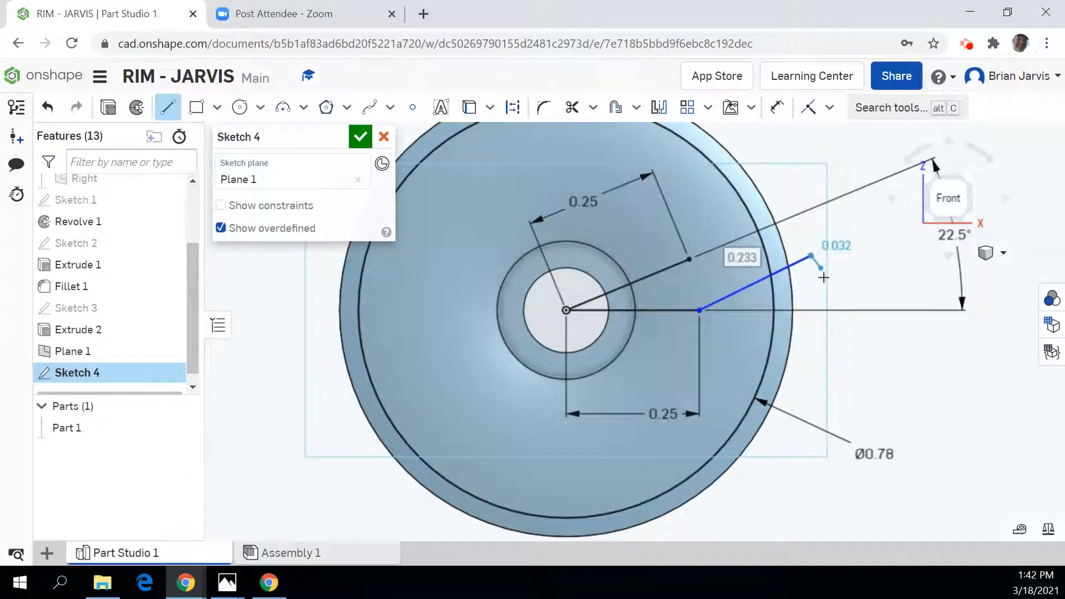
- Draw a second slanted line from the end of the horizontal line, running downward past the rim's outer edge
key("Escape")
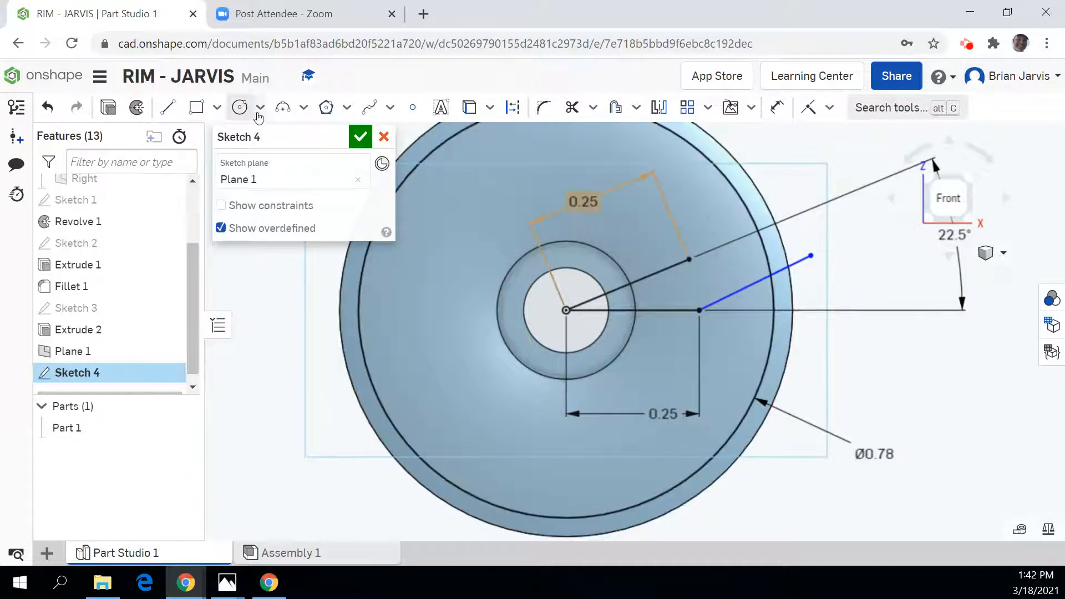
left_click(167, 107)
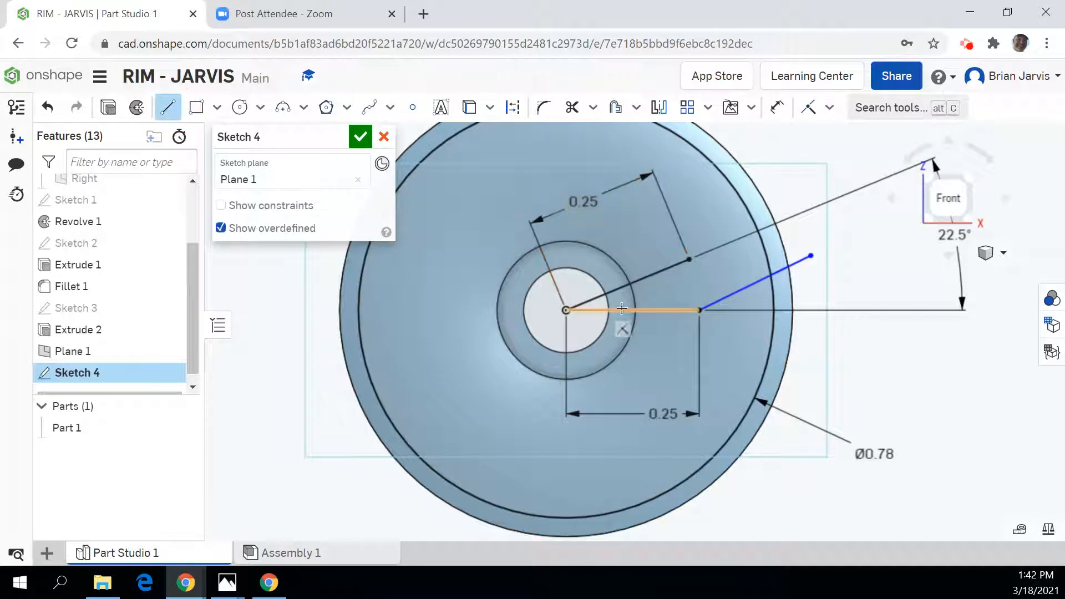
left_click(701, 310)
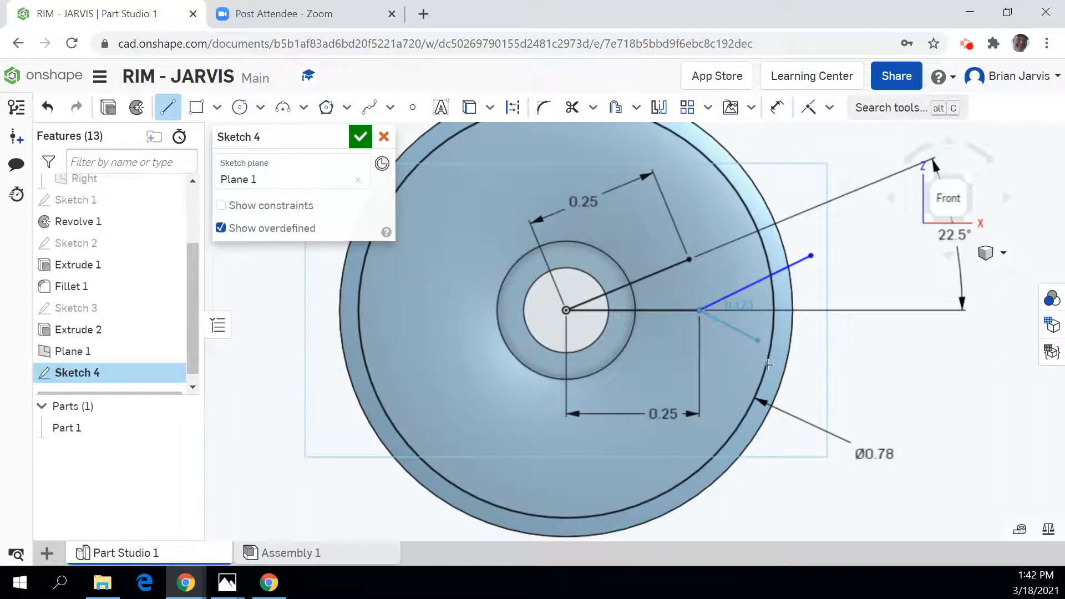
left_click(815, 385)
key("Escape")
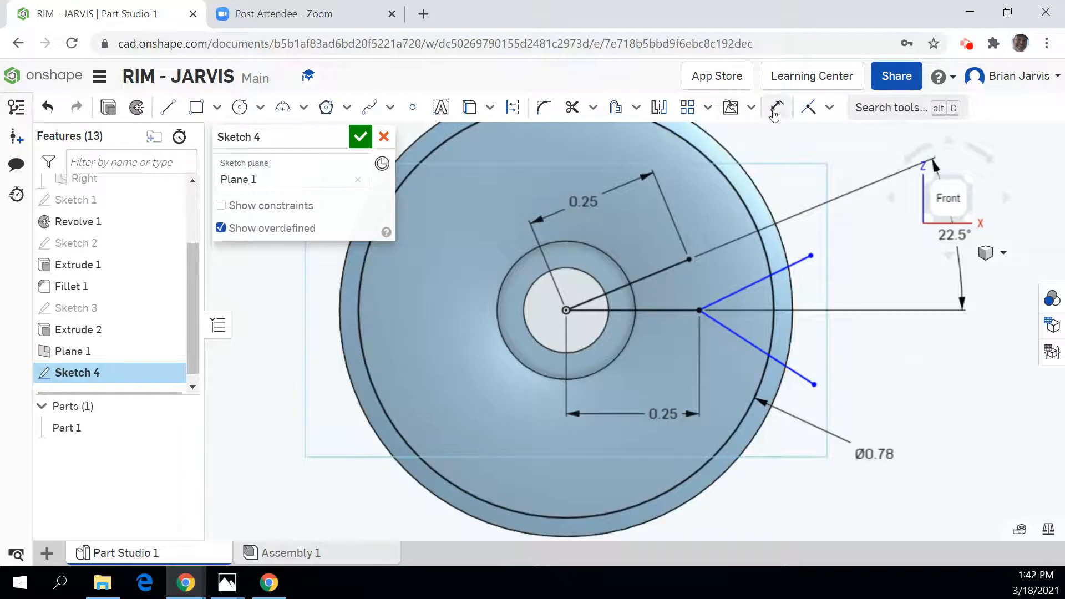
- Dimension the angle between the upper slanted line and the horizontal line as 30°
left_click(757, 283)
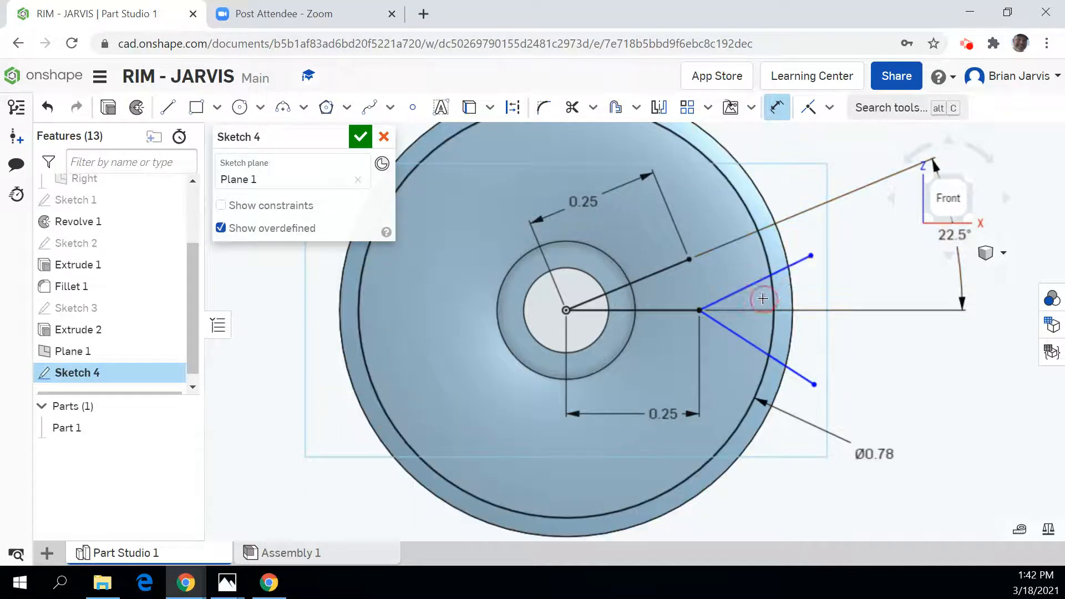
left_click(677, 311)
left_click(868, 281)
type("30")
key("Return")
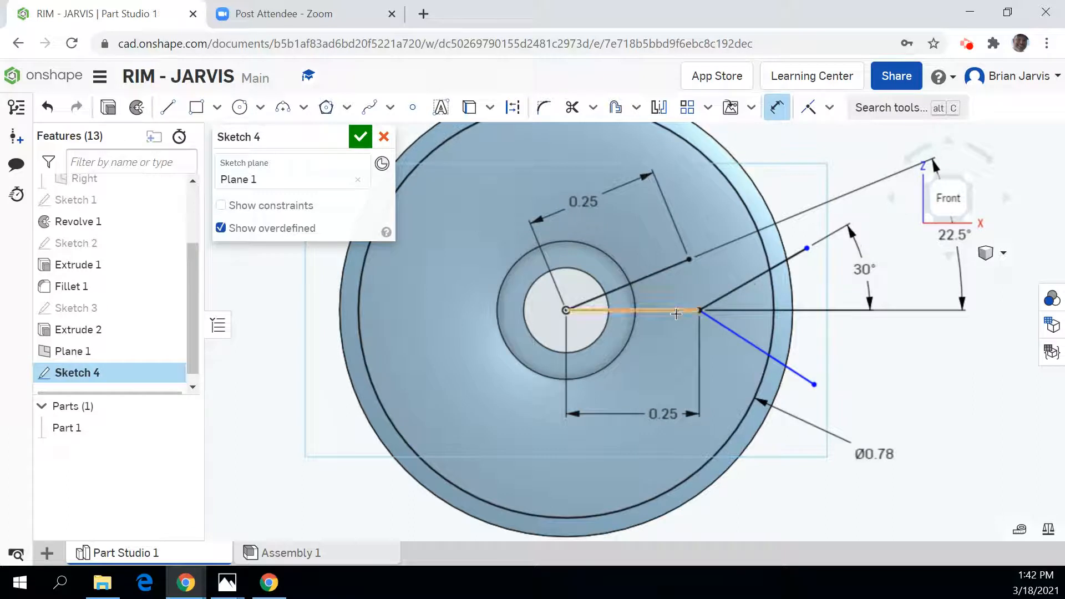
- Dimension the angle between the lower slanted line and the horizontal line as 30°
left_click(755, 344)
left_click(820, 310)
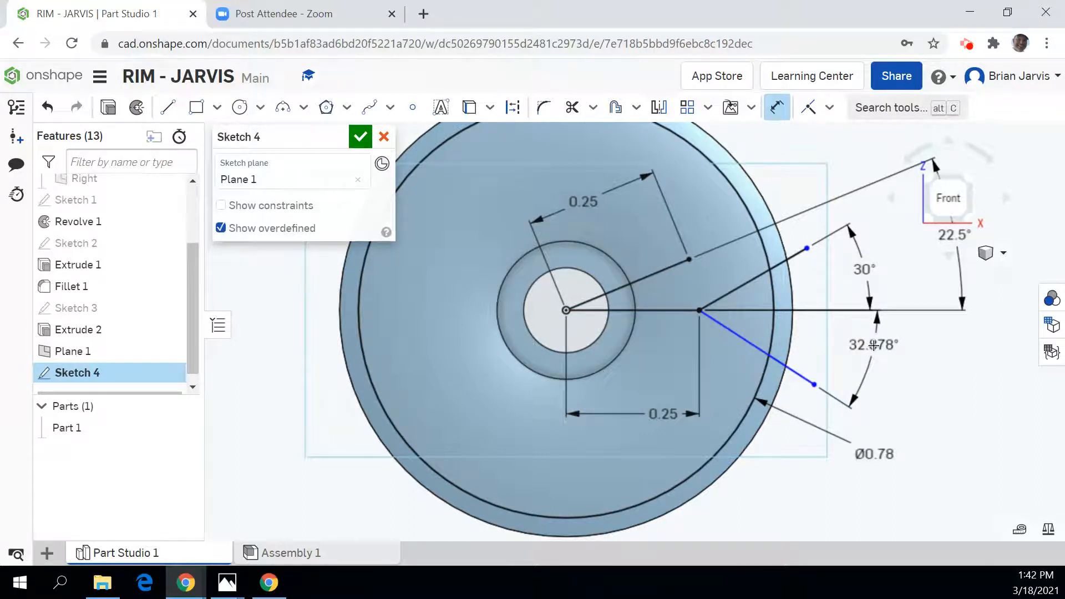
left_click(868, 344)
key("Return")
type("30")
key("Return")
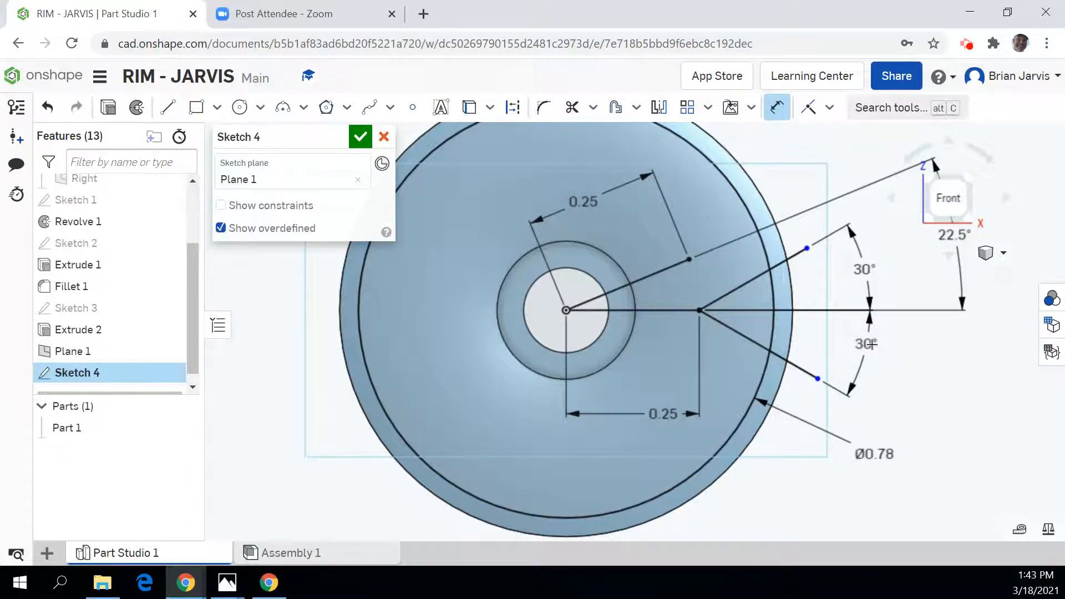
left_click(816, 336)
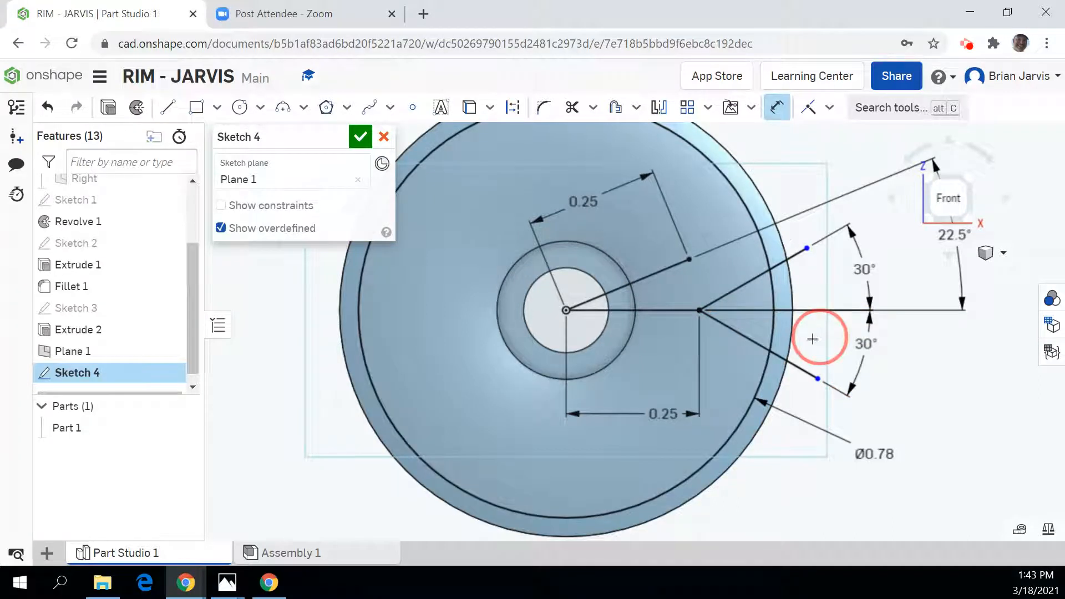
- Trim the outer ends of both slanted lines back to the Ø0.78 circle
scroll(815, 337, "up", 3)
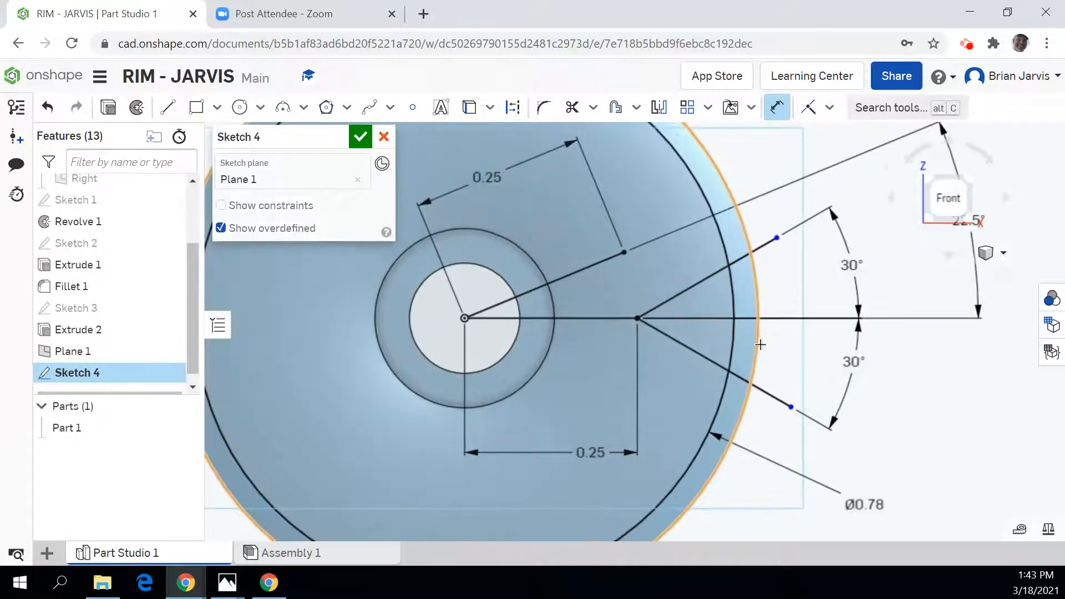
left_click(580, 113)
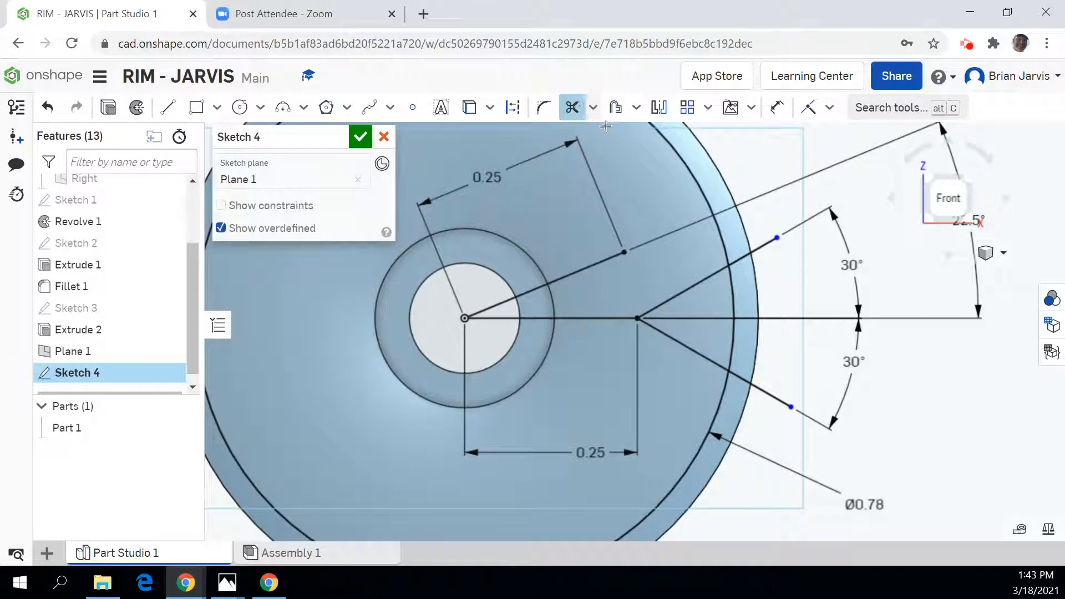
left_click(744, 262)
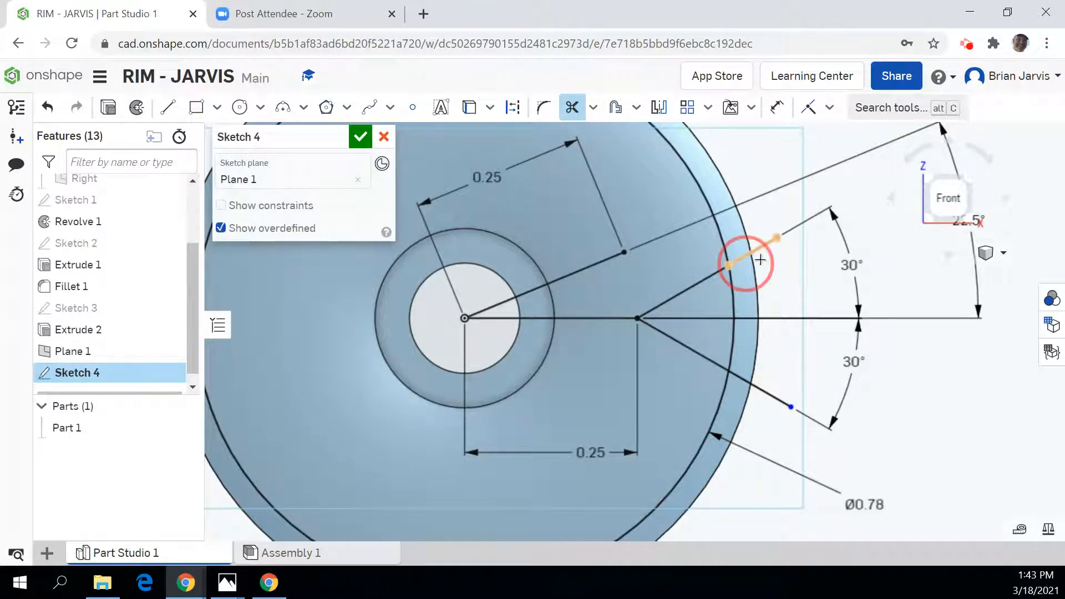
left_click(759, 393)
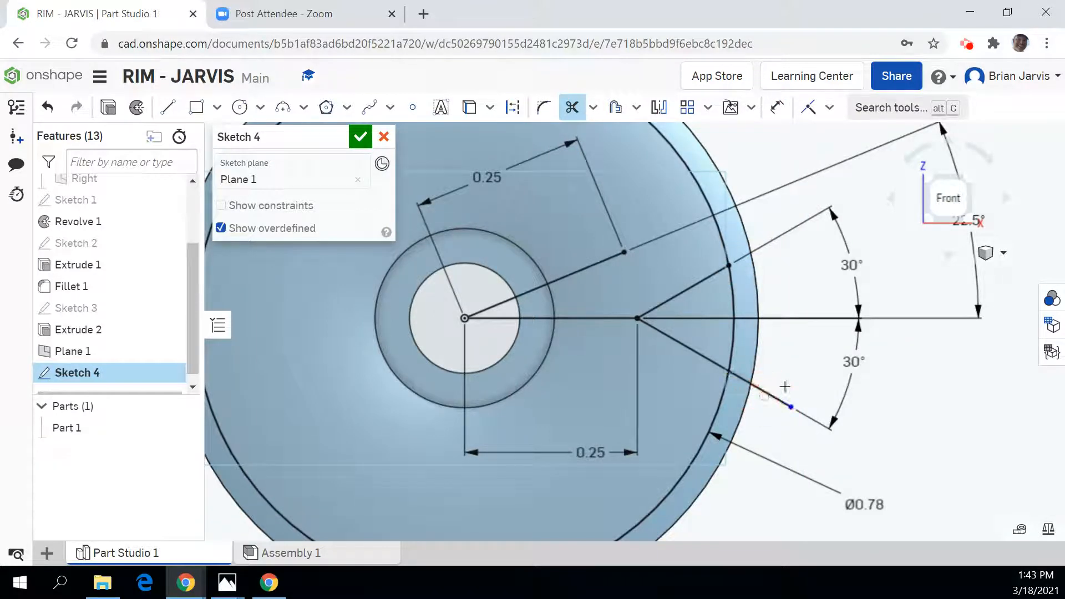
left_click(821, 316)
- Draw a circle about 0.209 in in diameter, centred on the free end of the 22.5° line
middle_click_drag(804, 273, 802, 287)
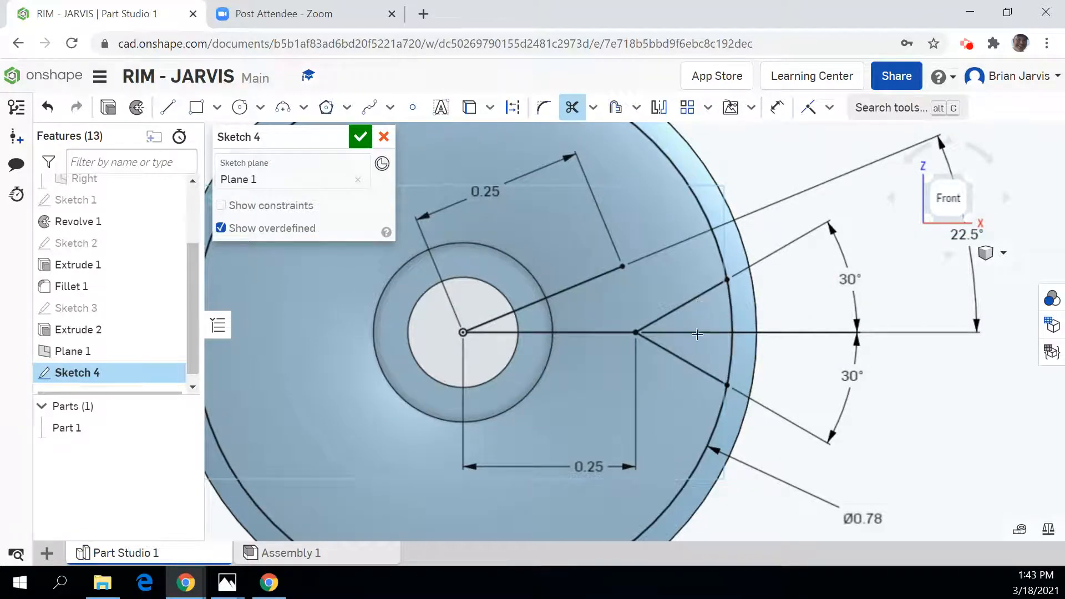
middle_click_drag(818, 287, 814, 306)
left_click(240, 107)
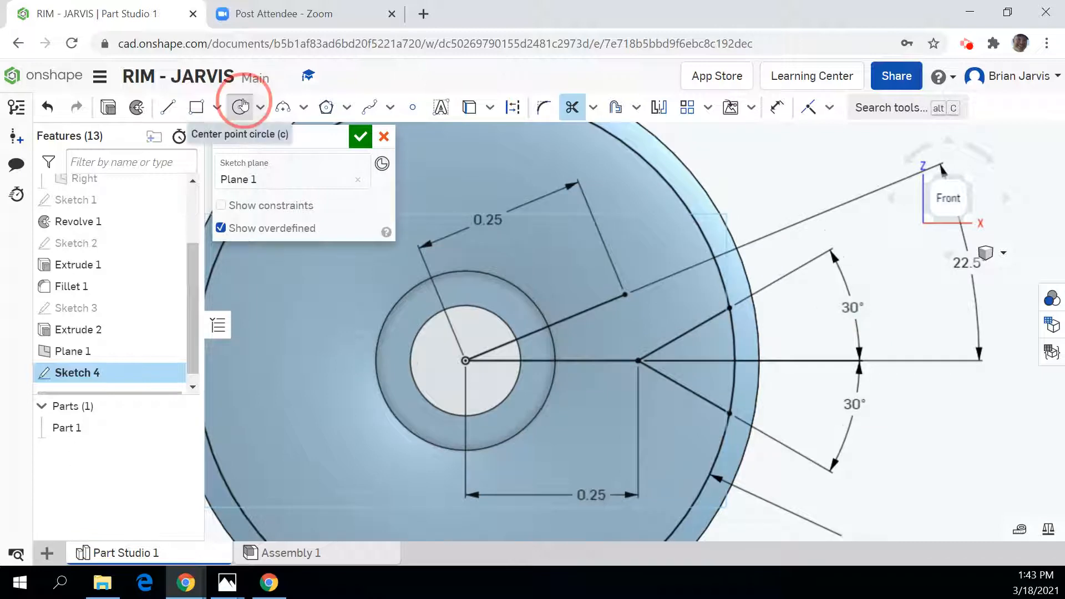
left_click(625, 295)
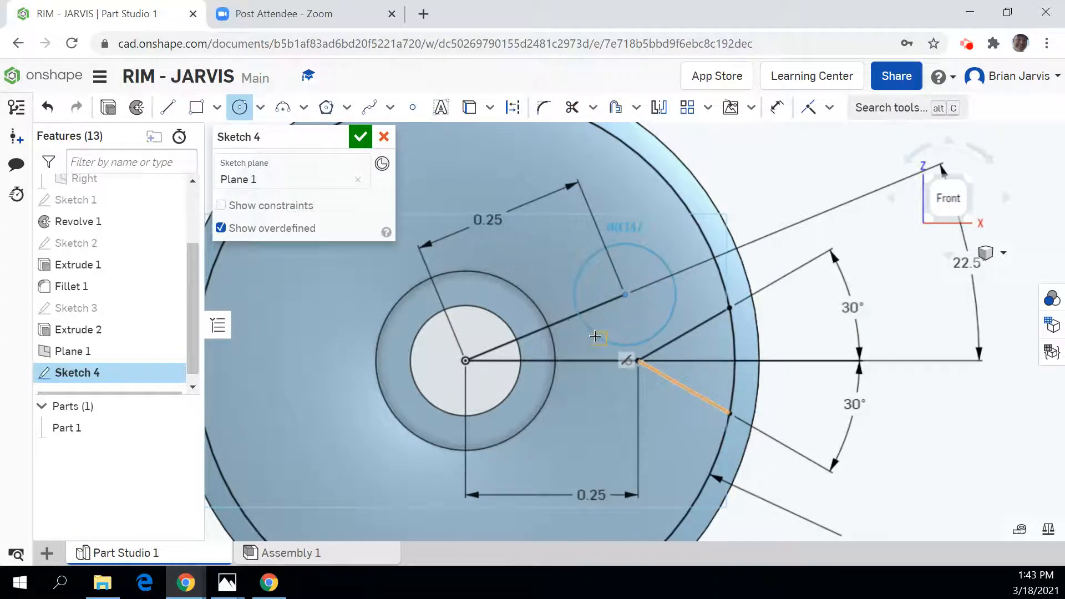
left_click(557, 269)
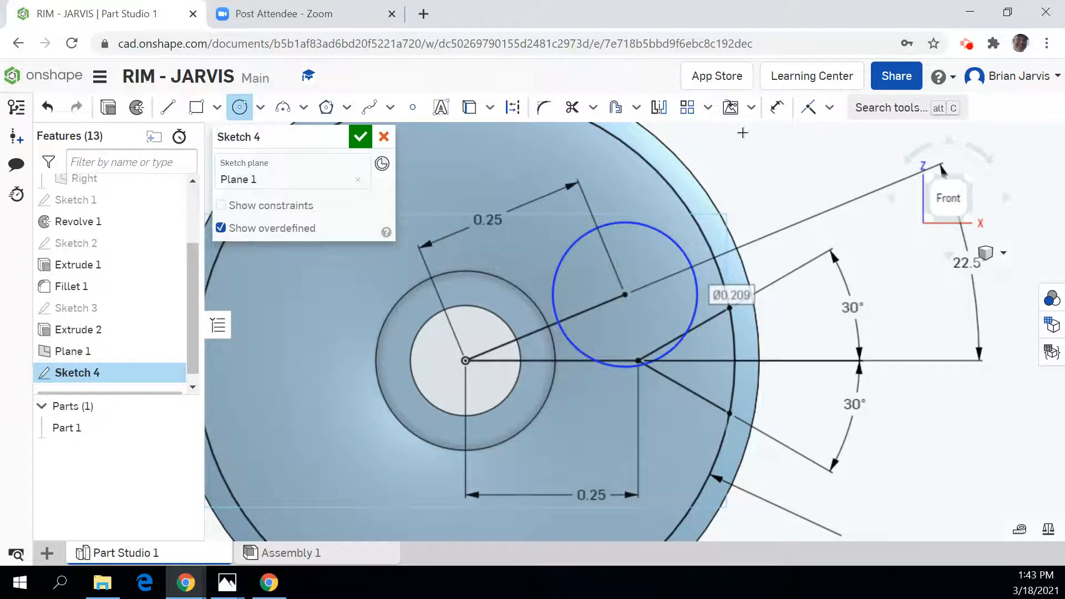
- Dimension the new circle's diameter as 0.15 in
left_click(775, 112)
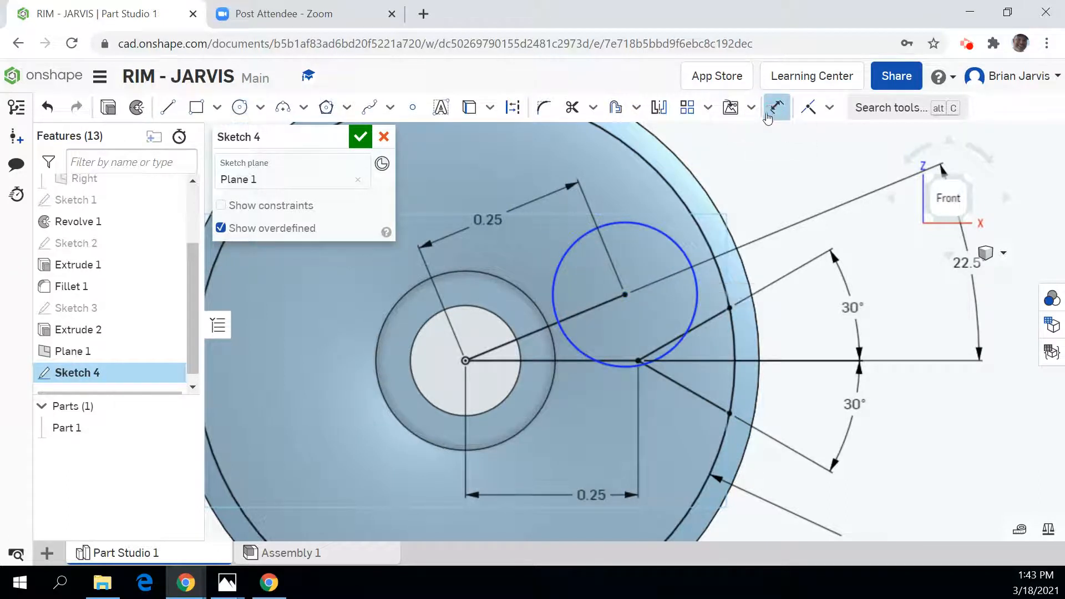
left_click(617, 219)
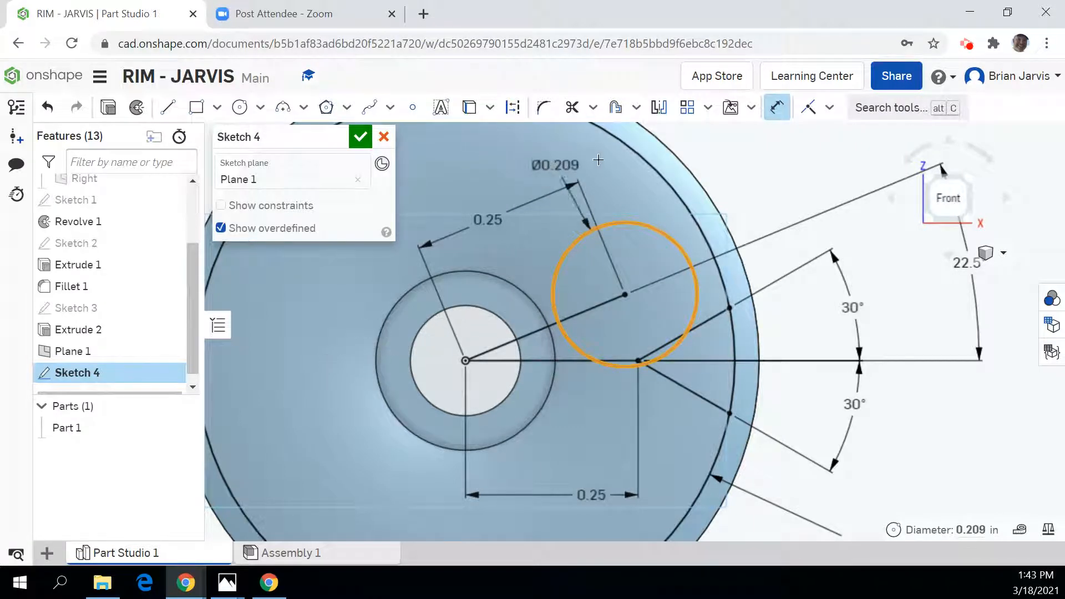
left_click(569, 153)
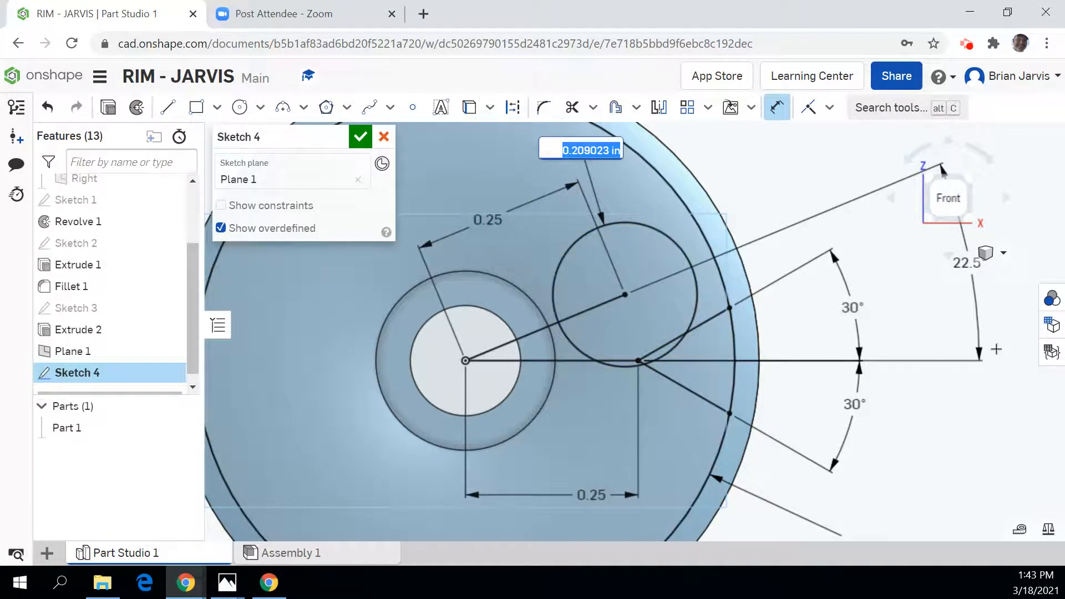
key("BackSpace")
key("Return")
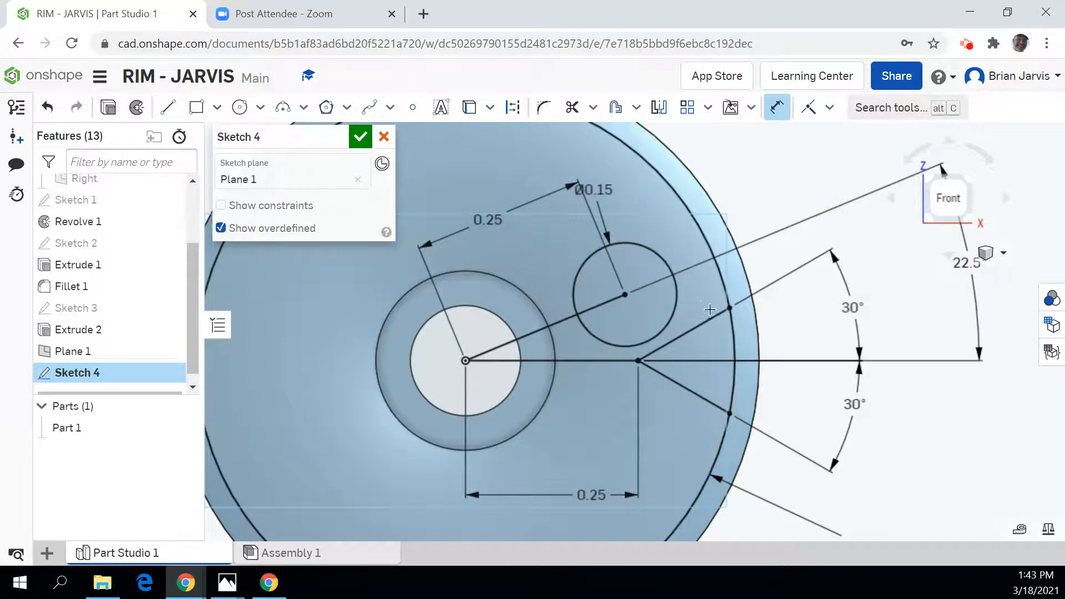
- Draw a line about 0.126 in long from the Ø0.78 circle, above the upper slanted line, to the lower side of the Ø0.15 circle
scroll(712, 309, "down", 1)
scroll(731, 269, "up", 1)
mouse_move(735, 267)
middle_mouse_down()
mouse_move(725, 214)
mouse_move(731, 231)
middle_mouse_up()
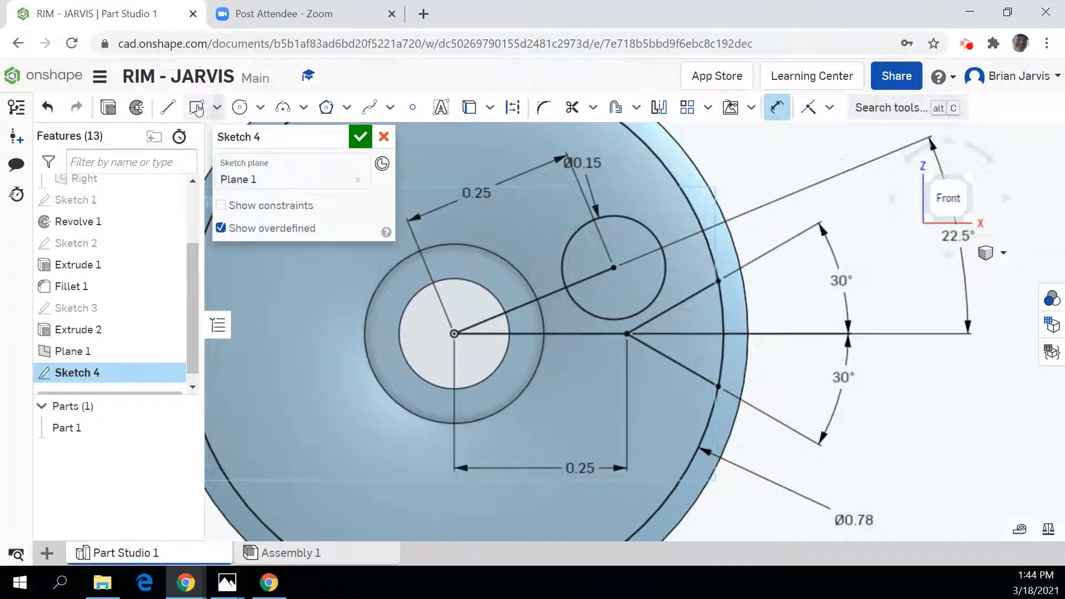
left_click(167, 107)
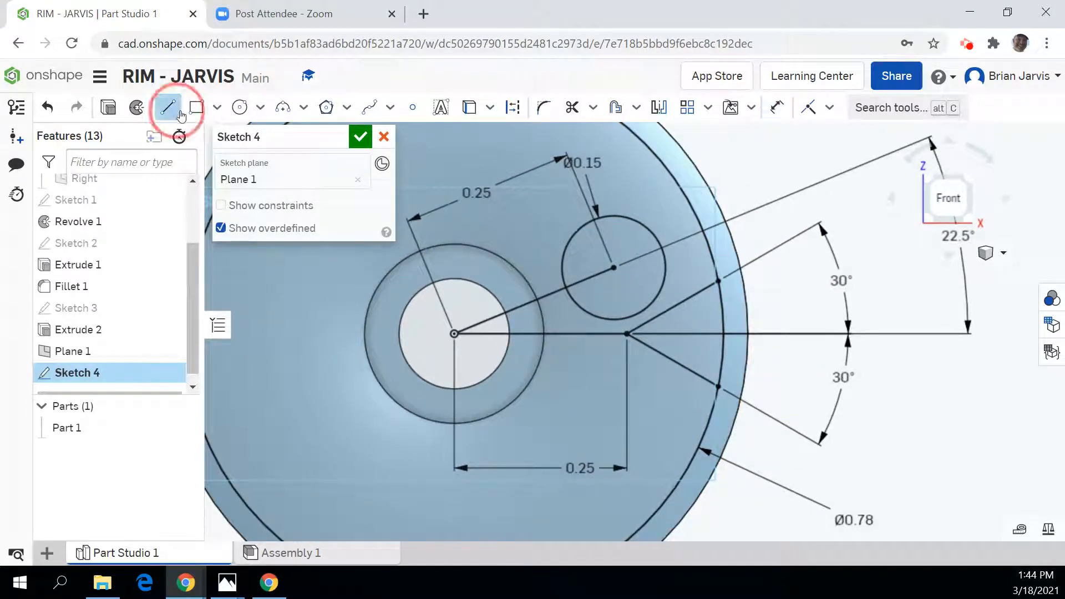
left_click(715, 267)
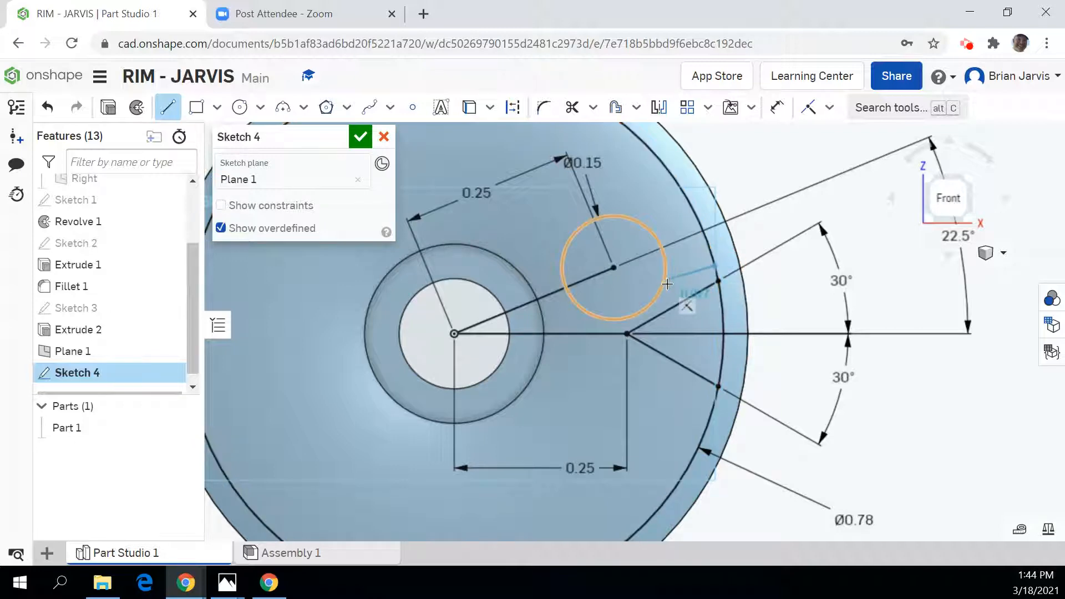
scroll(638, 313, "up", 6)
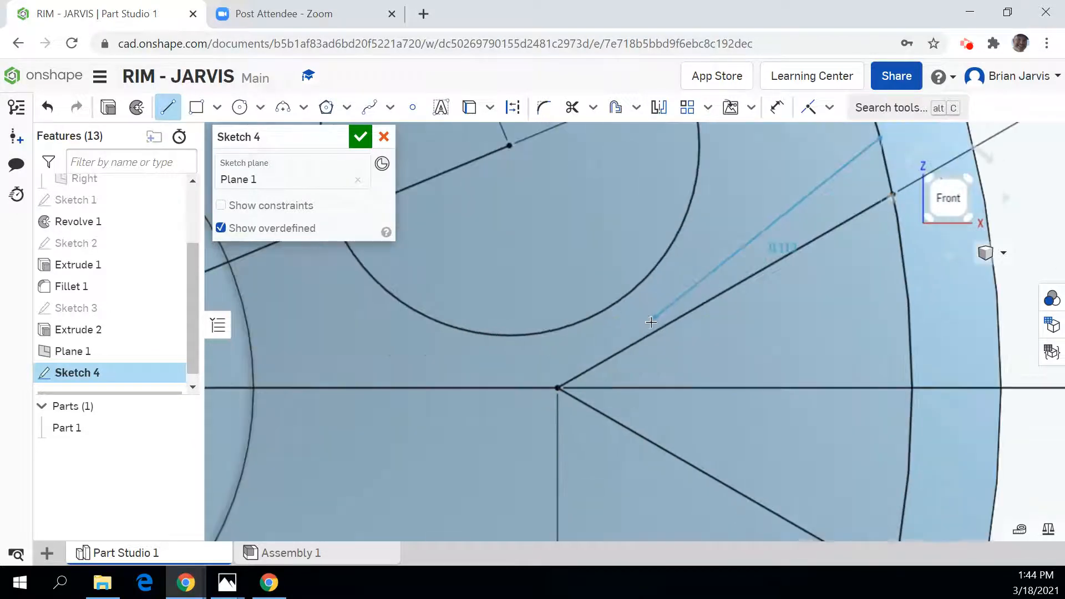
left_click(613, 309)
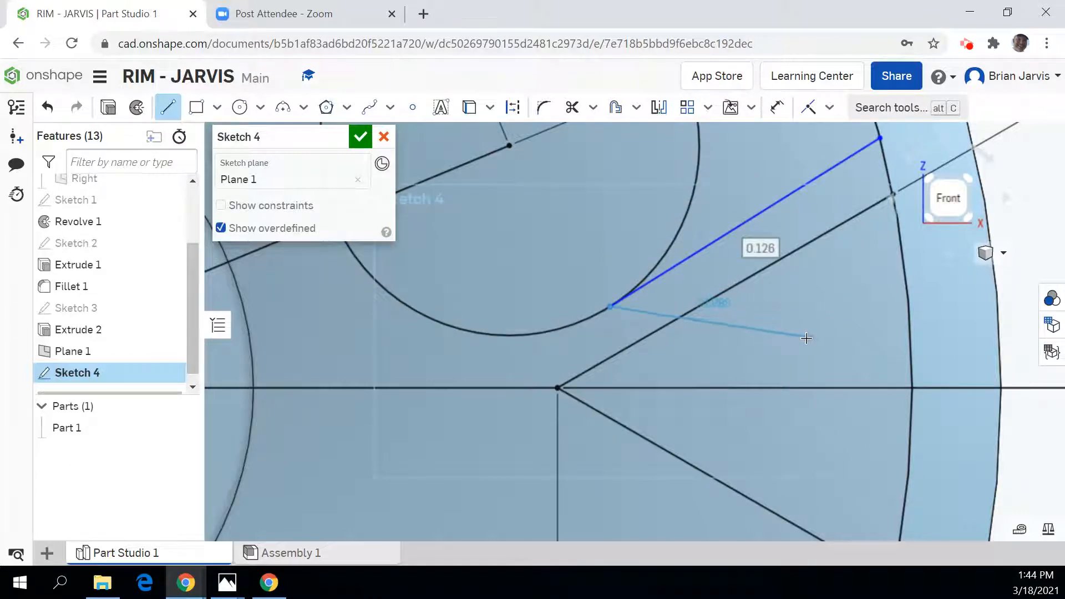
key("Escape")
- Draw a line about 0.131 in long from the Ø0.78 circle to the upper side of the Ø0.15 circle
scroll(842, 298, "up", 3)
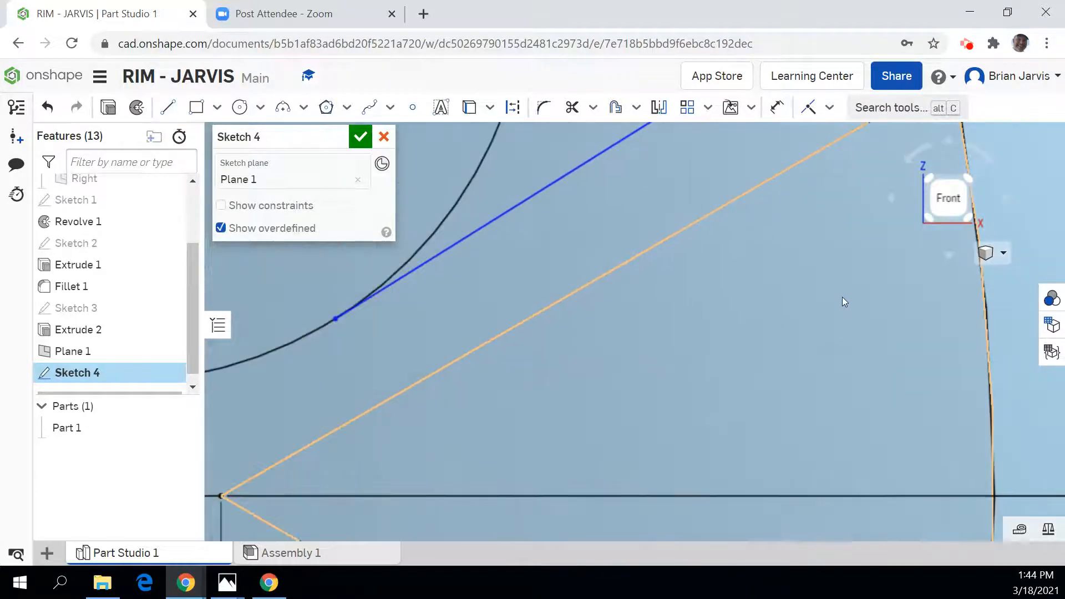
scroll(832, 300, "down", 5)
scroll(832, 297, "down", 2)
middle_click_drag(763, 188, 734, 279)
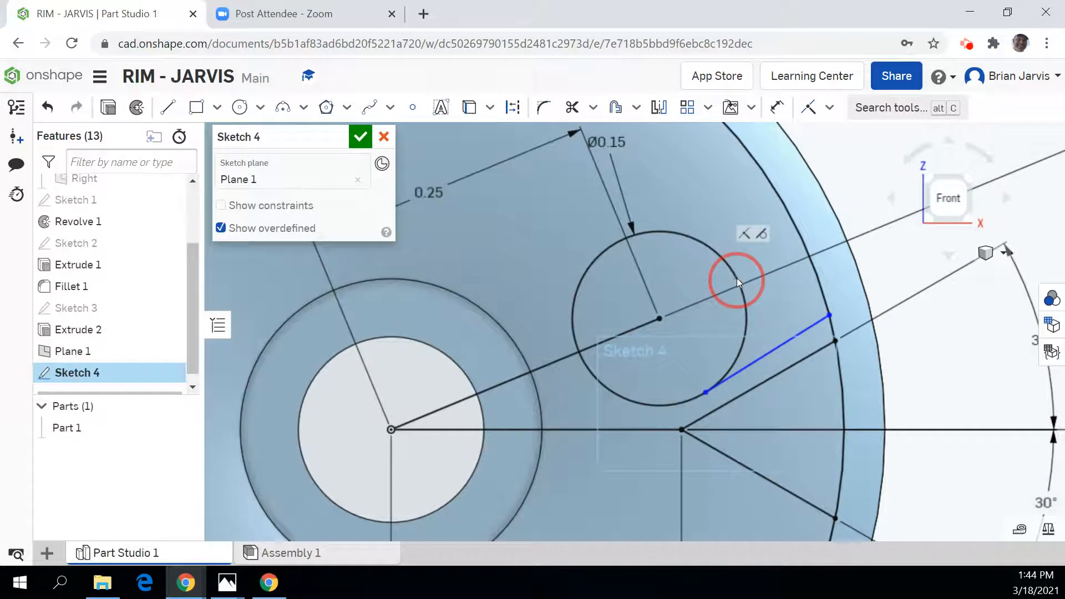
left_click(168, 107)
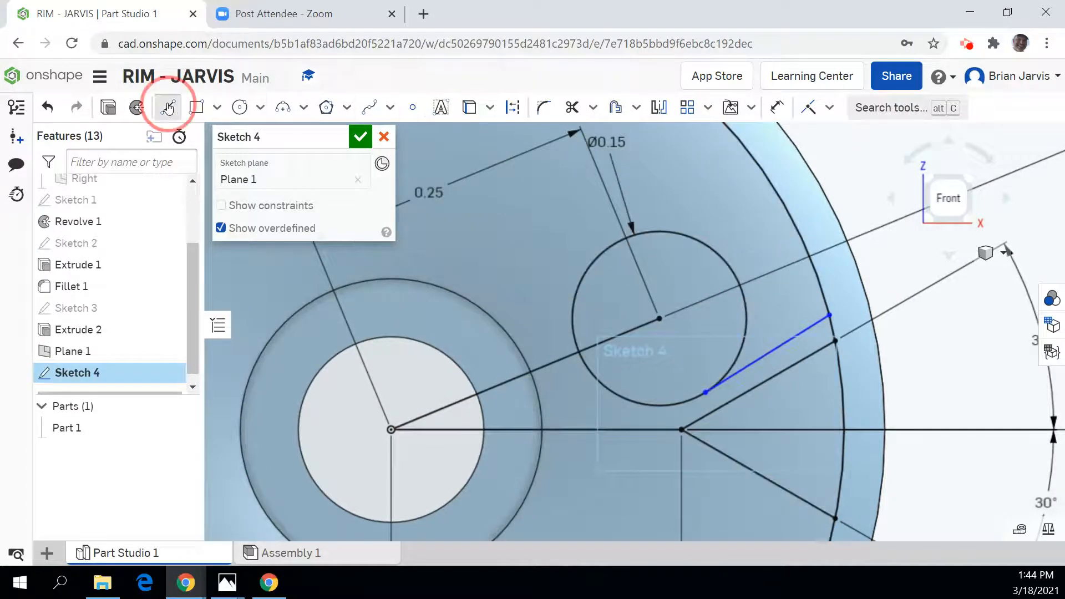
left_click(771, 182)
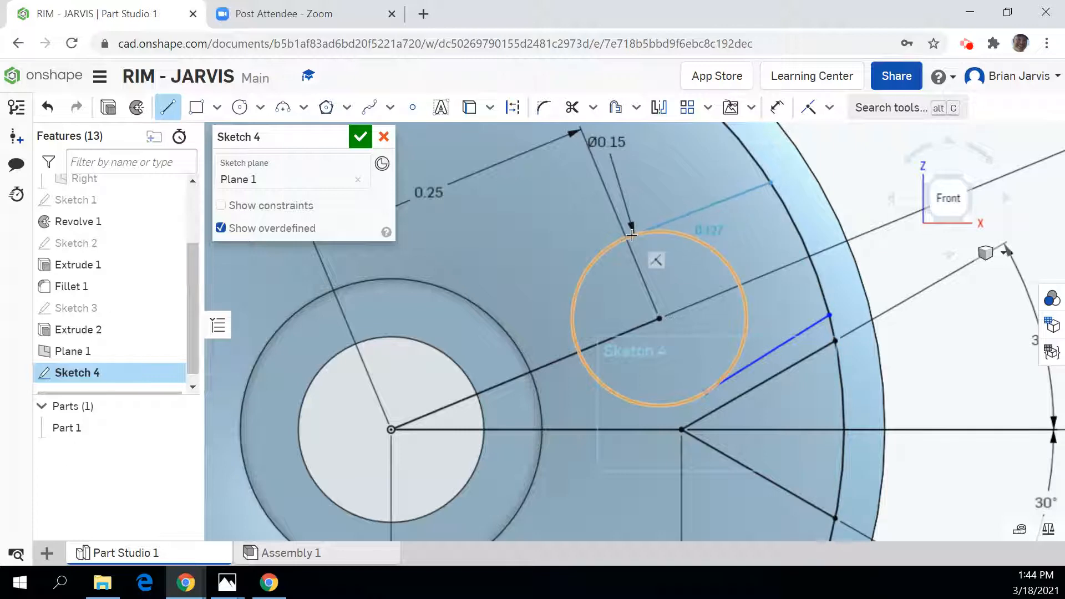
scroll(615, 236, "up", 5)
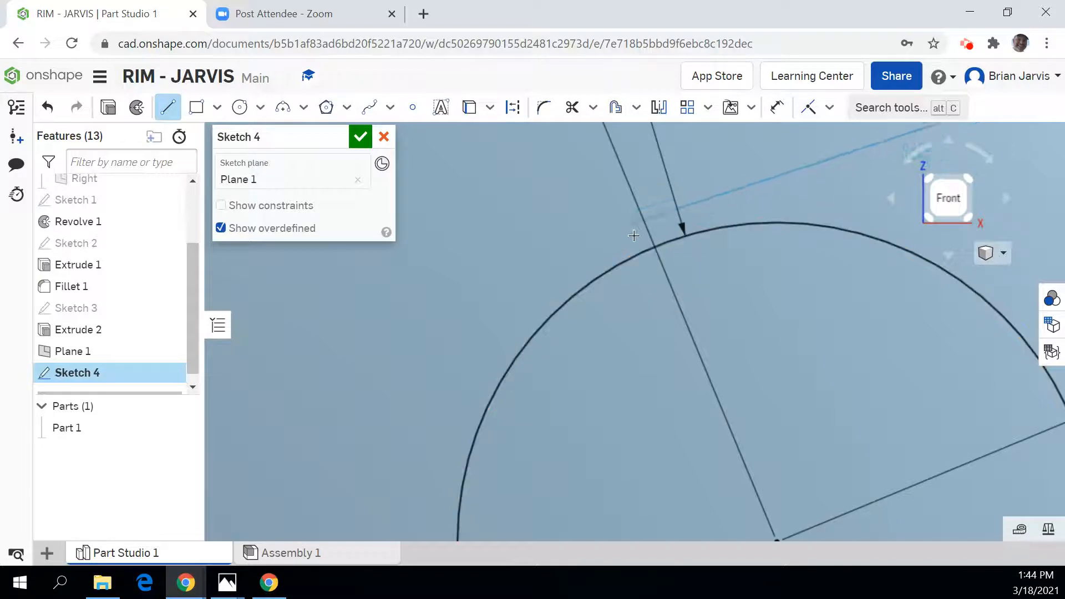
left_click(664, 244)
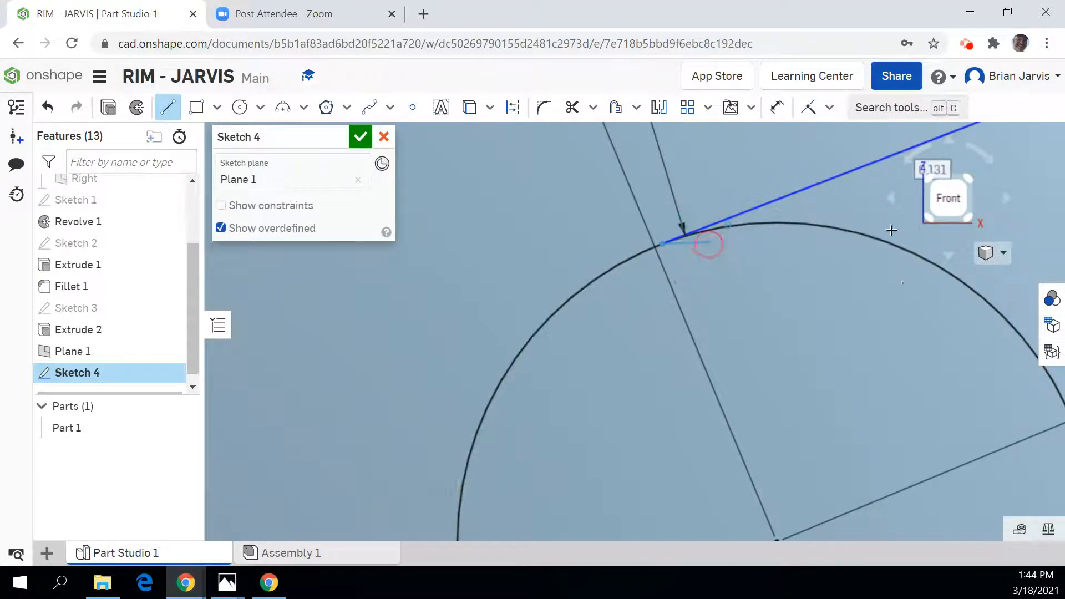
key("Escape")
scroll(874, 302, "down", 5)
scroll(914, 292, "down", 5)
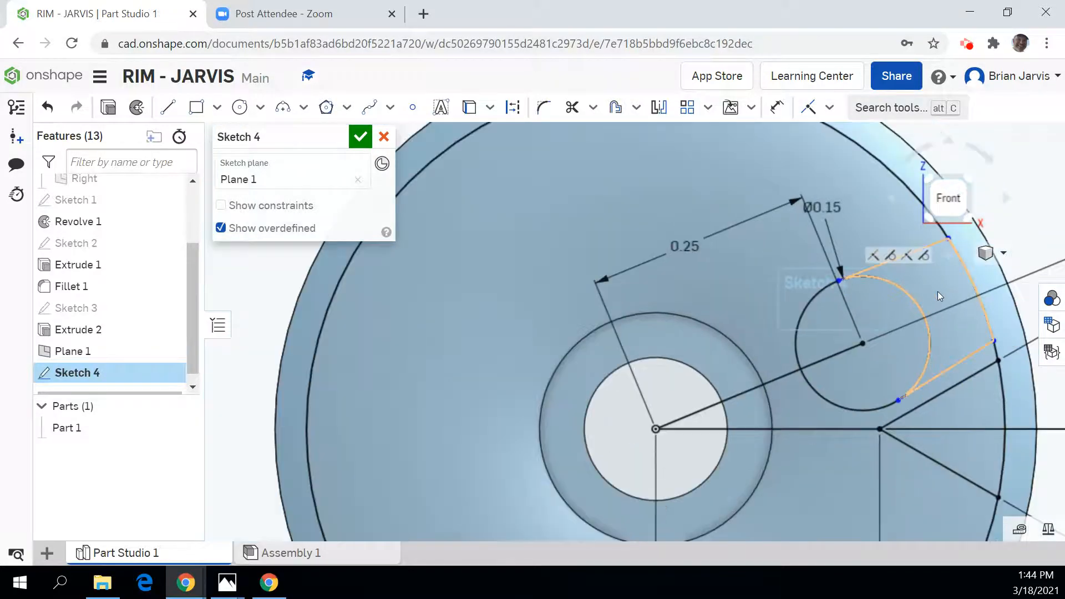
scroll(743, 253, "up", 4)
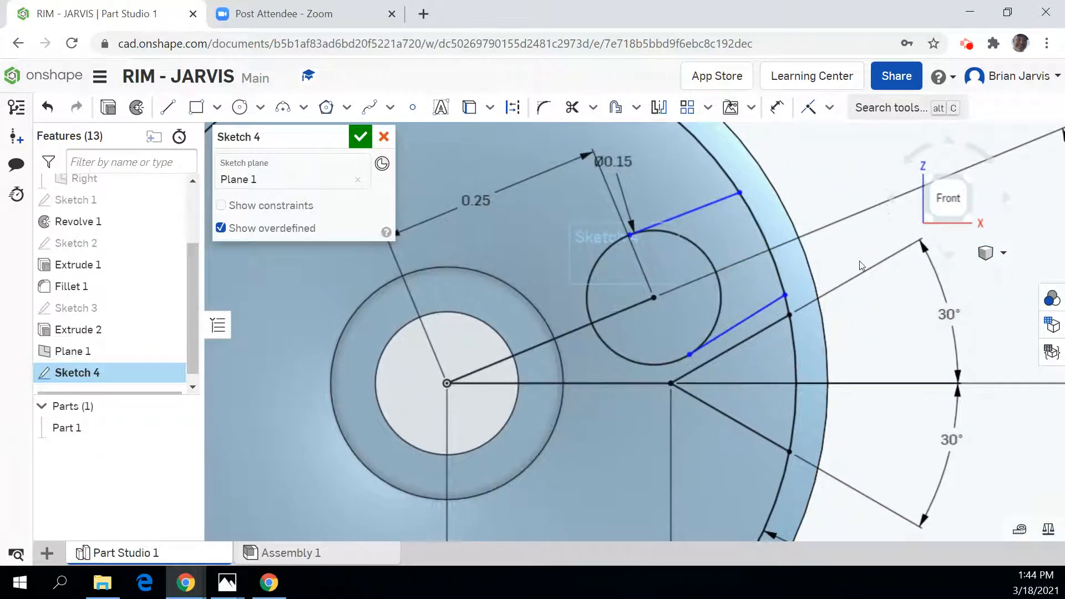
middle_click_drag(823, 245, 741, 271)
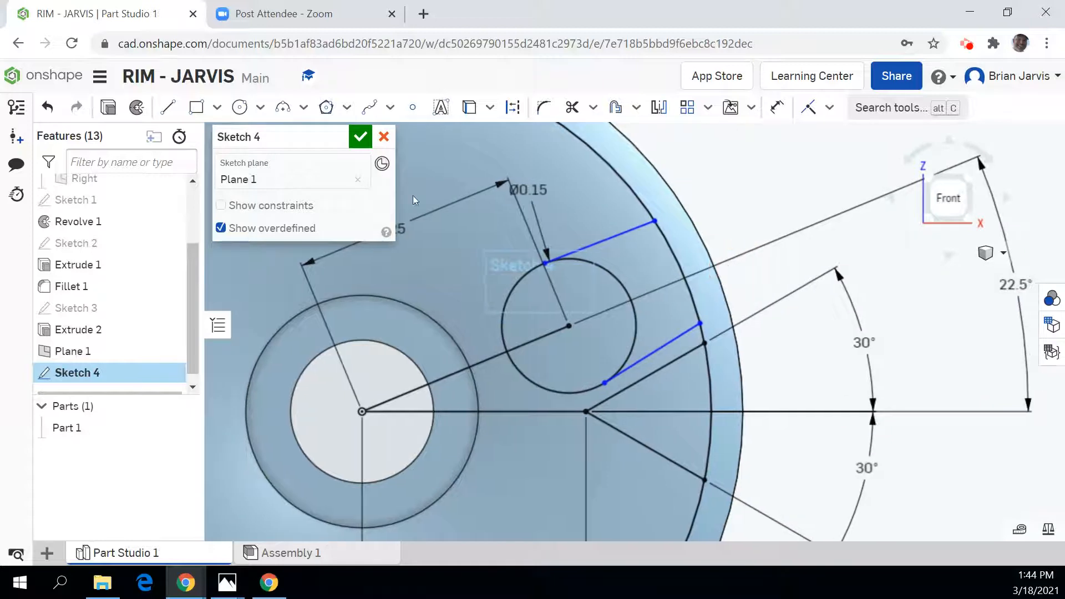
- Dimension the gap between the lower connecting line's outer end and the upper 30° line's outer end as 0.01 in
left_click(778, 108)
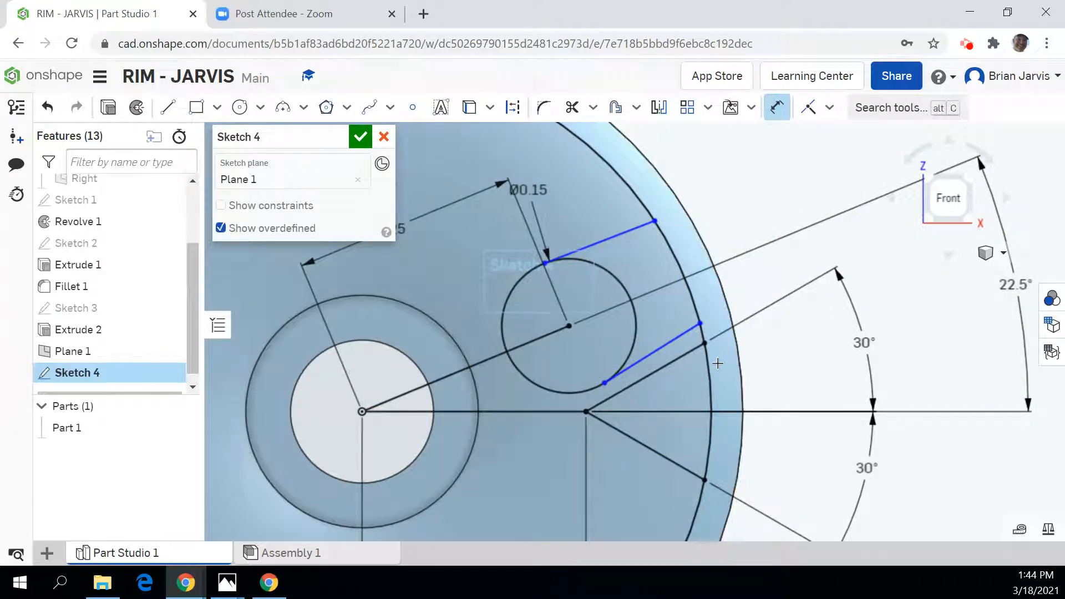
left_click(711, 348)
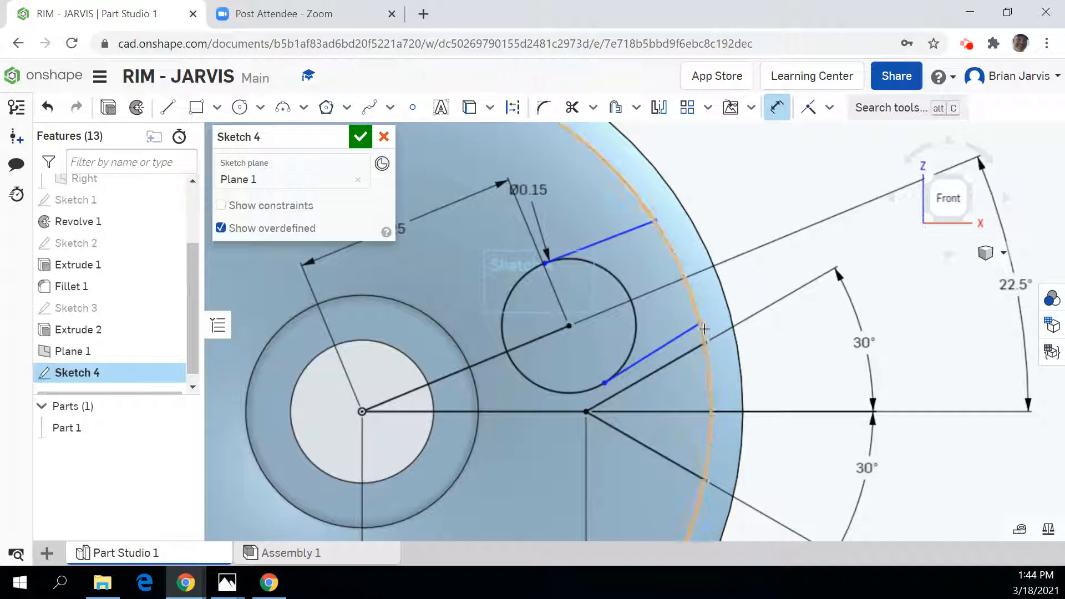
left_click(703, 325)
left_click(756, 266)
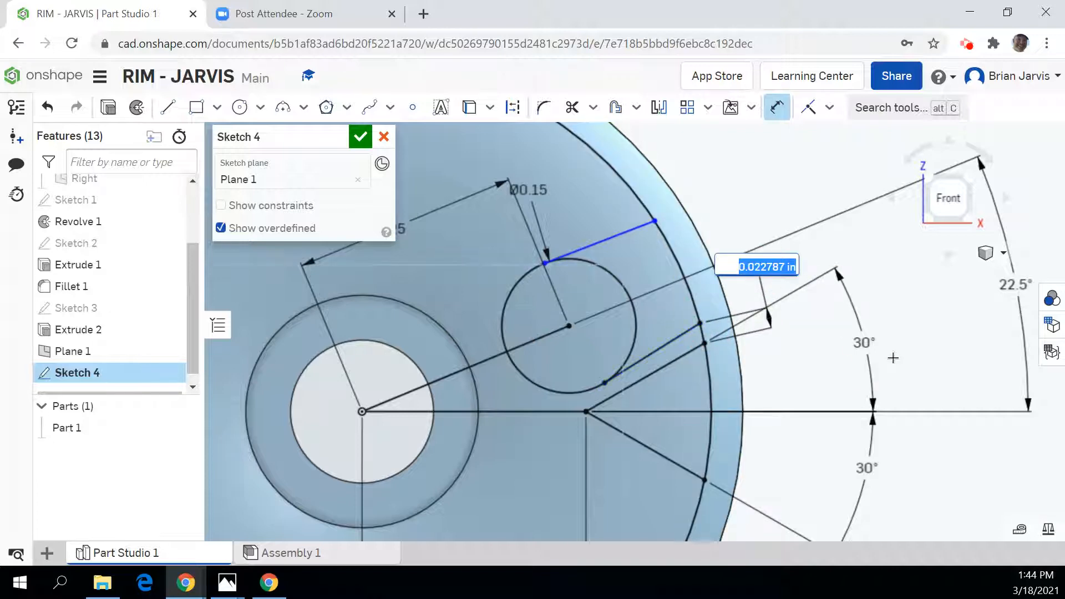
type("0.01")
key("Return")
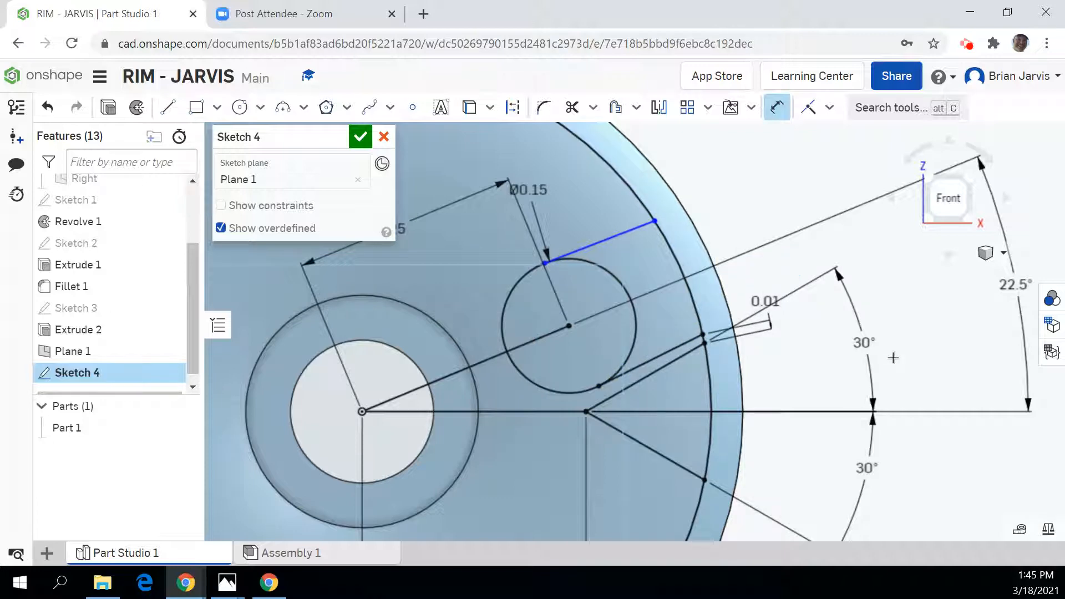
- Dimension the distance between the outer ends of the two lines joining the Ø0.15 circle as 0.135 in
left_click(703, 331)
left_click(654, 221)
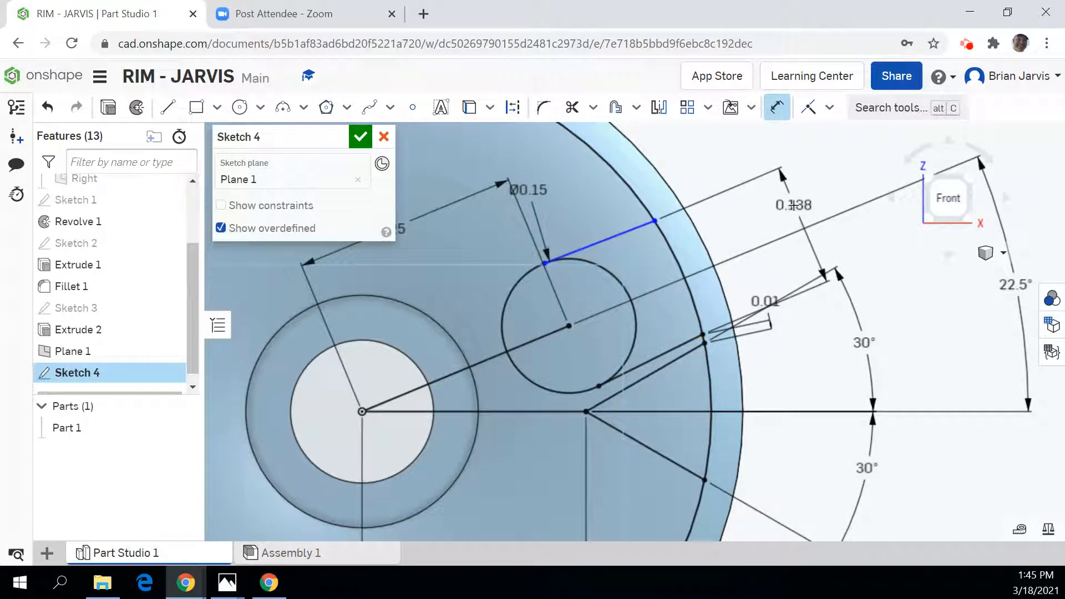
left_click(788, 206)
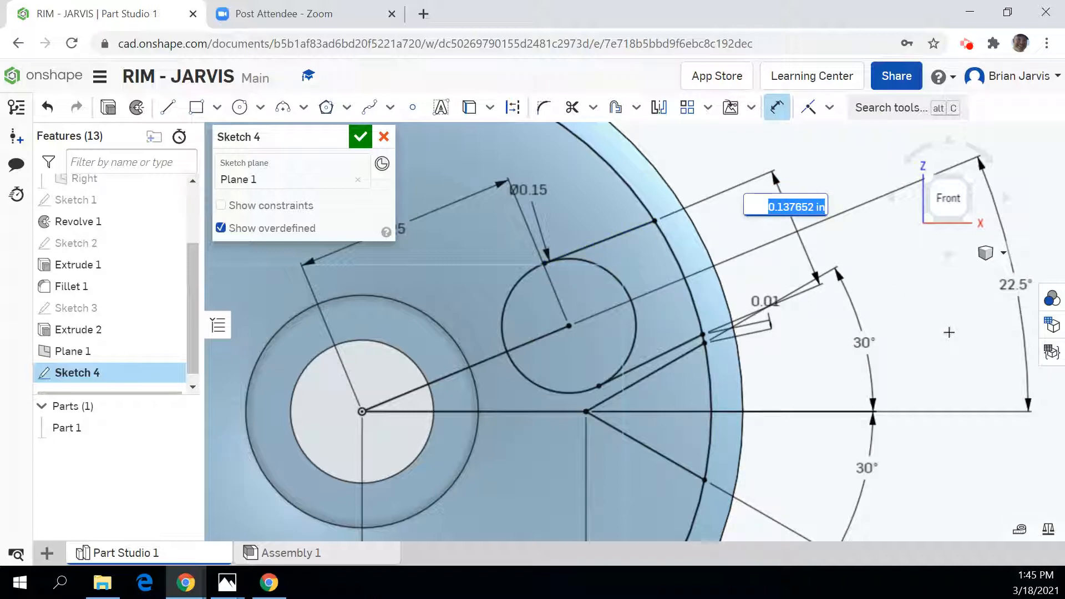
key("BackSpace")
key("Return")
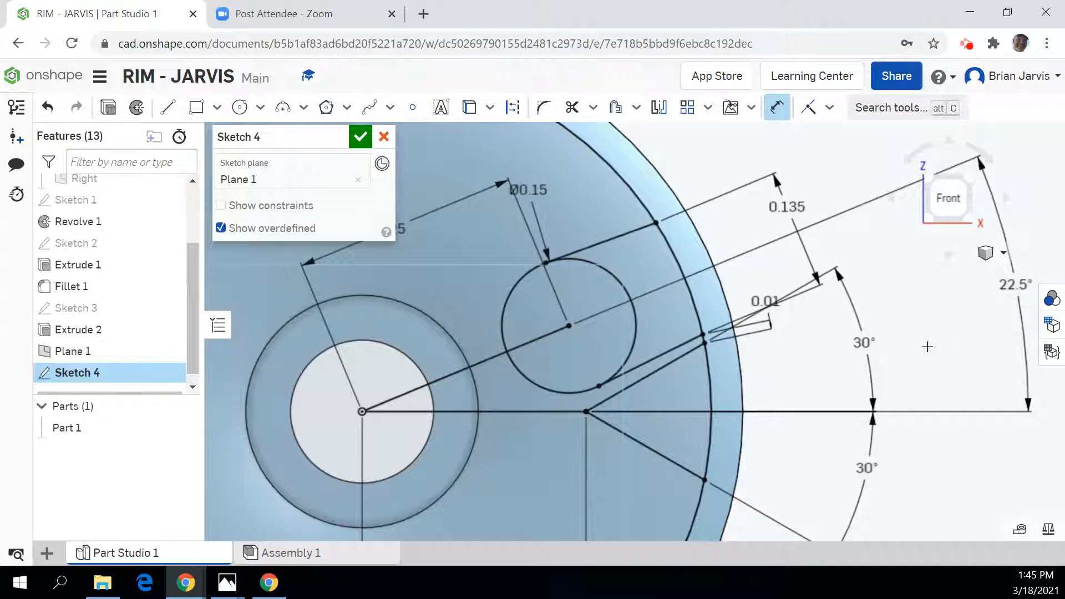
- Trim away the part of the Ø0.15 circle between the two connecting lines that faces the Ø0.78 circle
scroll(885, 353, "down", 2)
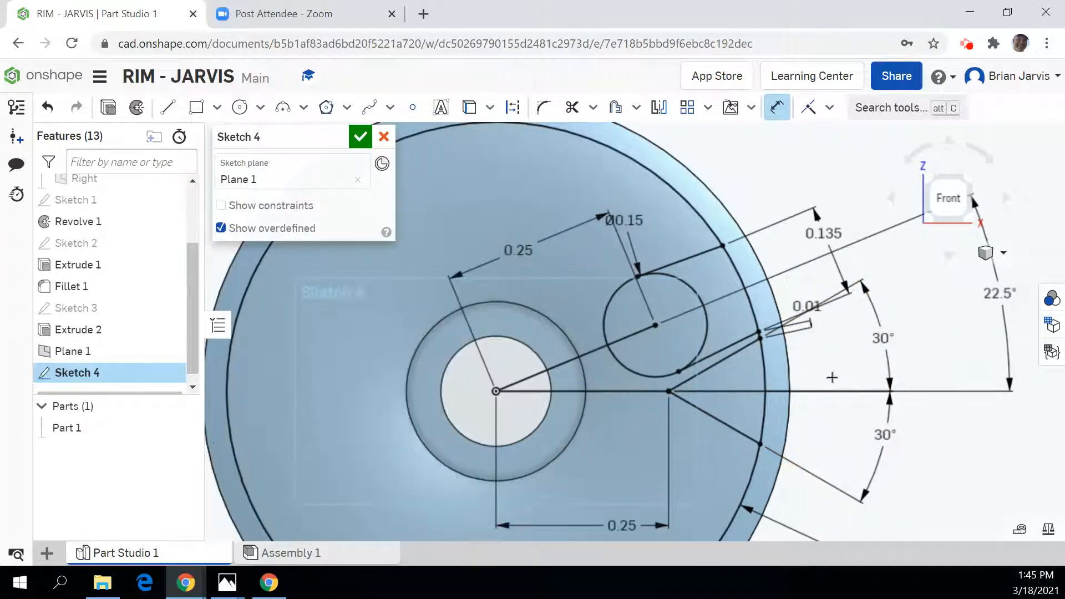
scroll(826, 380, "up", 2)
middle_click_drag(825, 384, 825, 357)
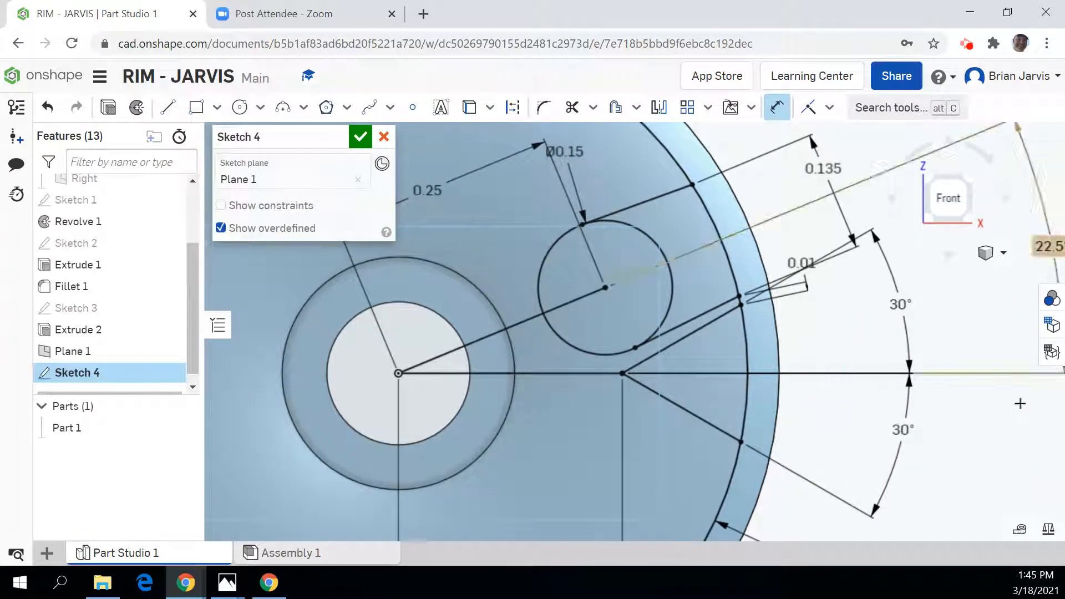
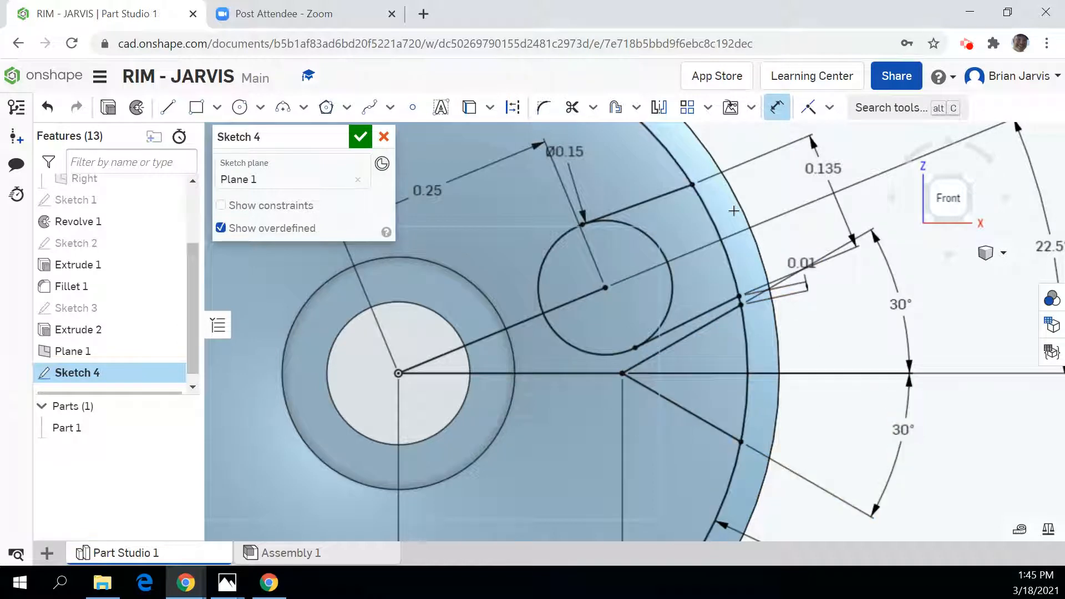
left_click(572, 107)
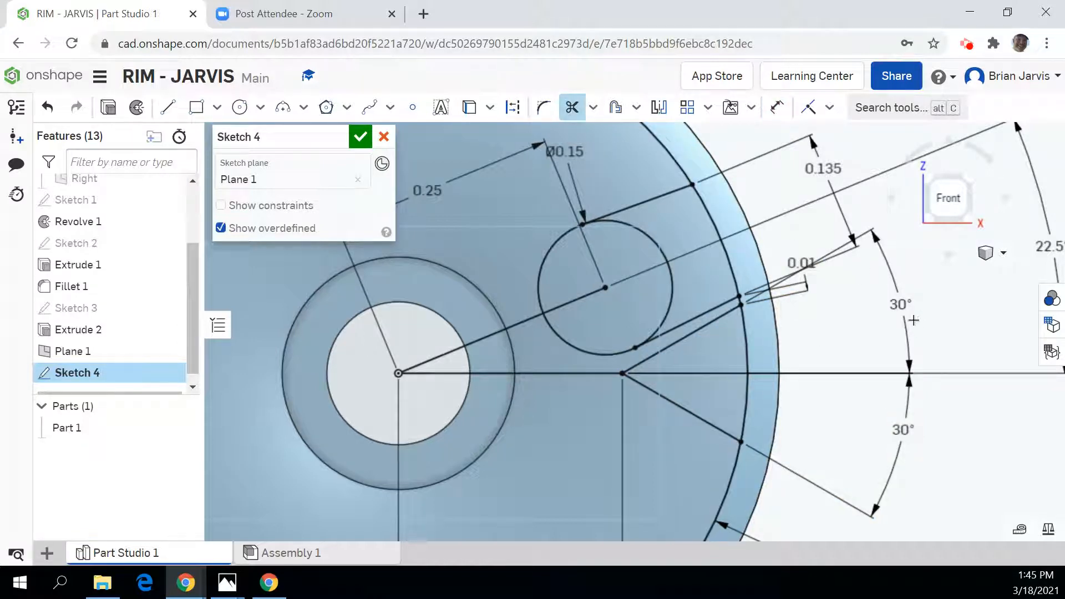
left_click(673, 293)
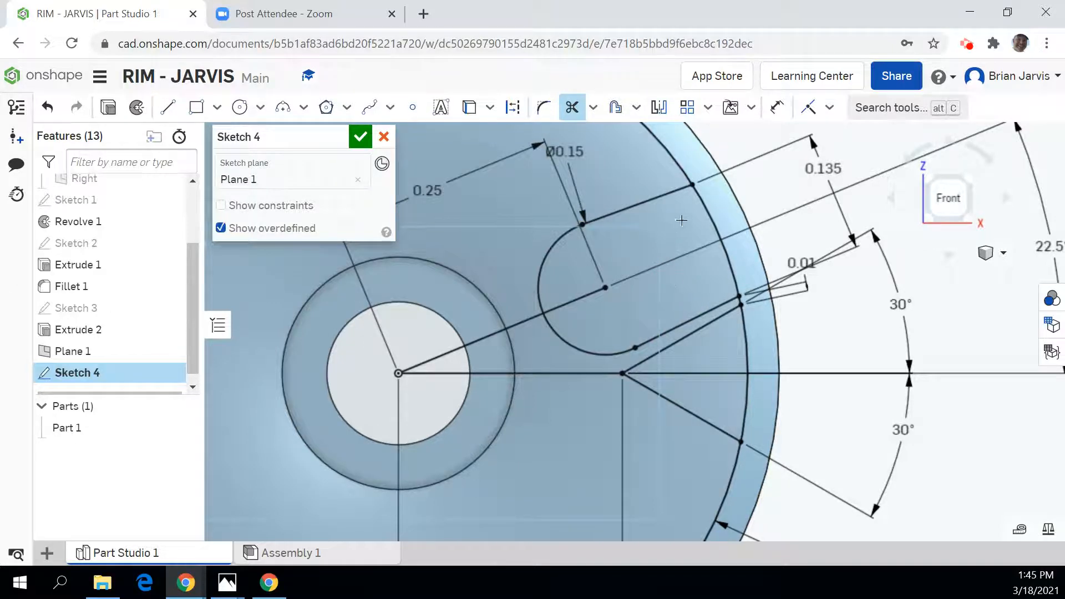
- Trim the Ø0.78 circle down to the arcs closing the rounded and triangular cutouts, and finish the sketch
scroll(746, 297, "up", 2)
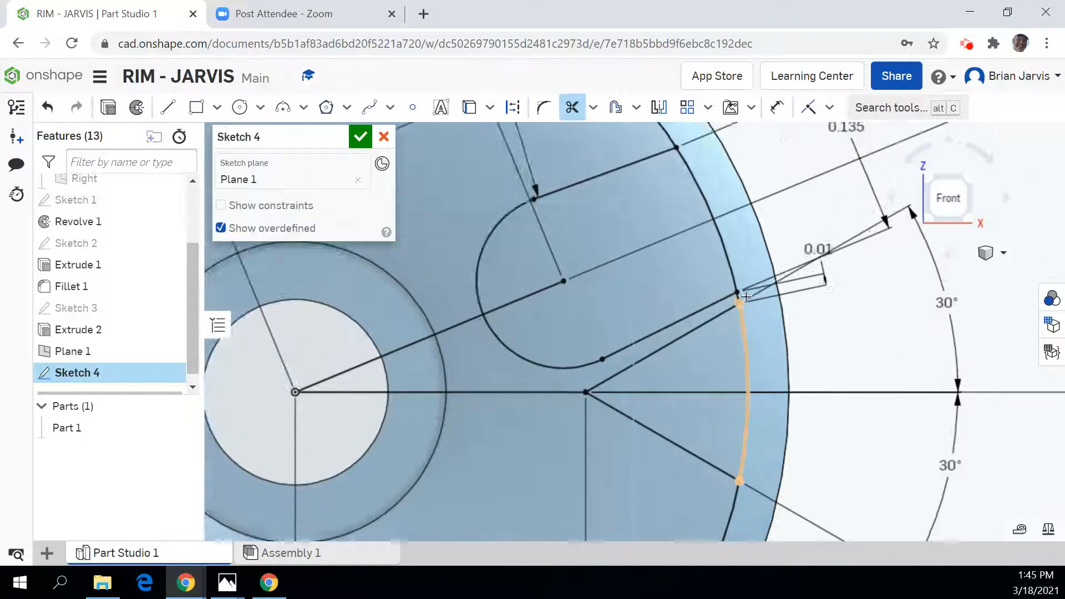
scroll(746, 297, "up", 3)
left_click(727, 284)
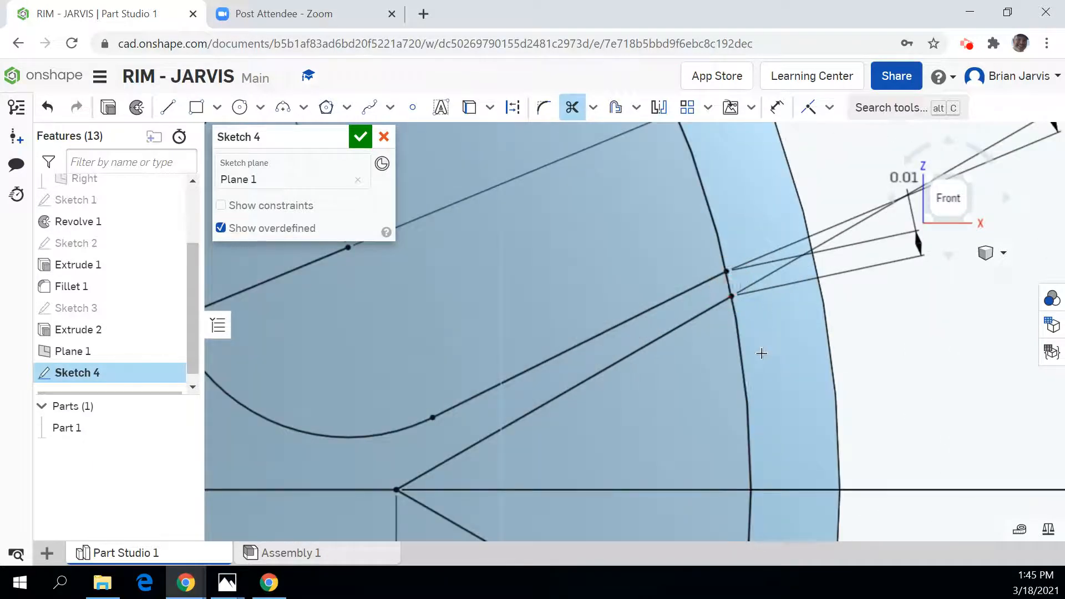
scroll(764, 357, "down", 5)
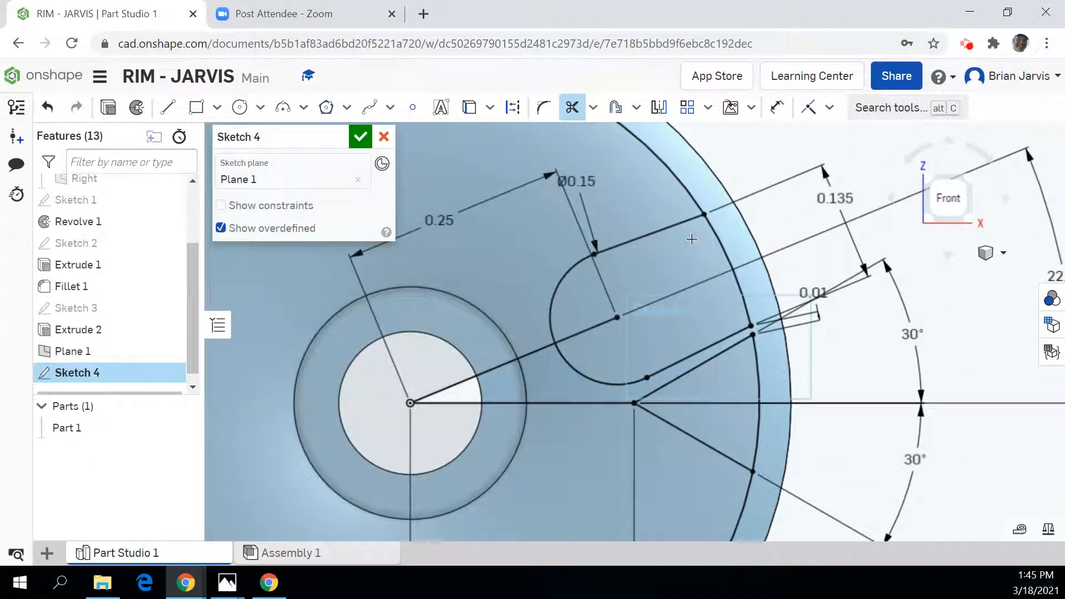
left_click(692, 199)
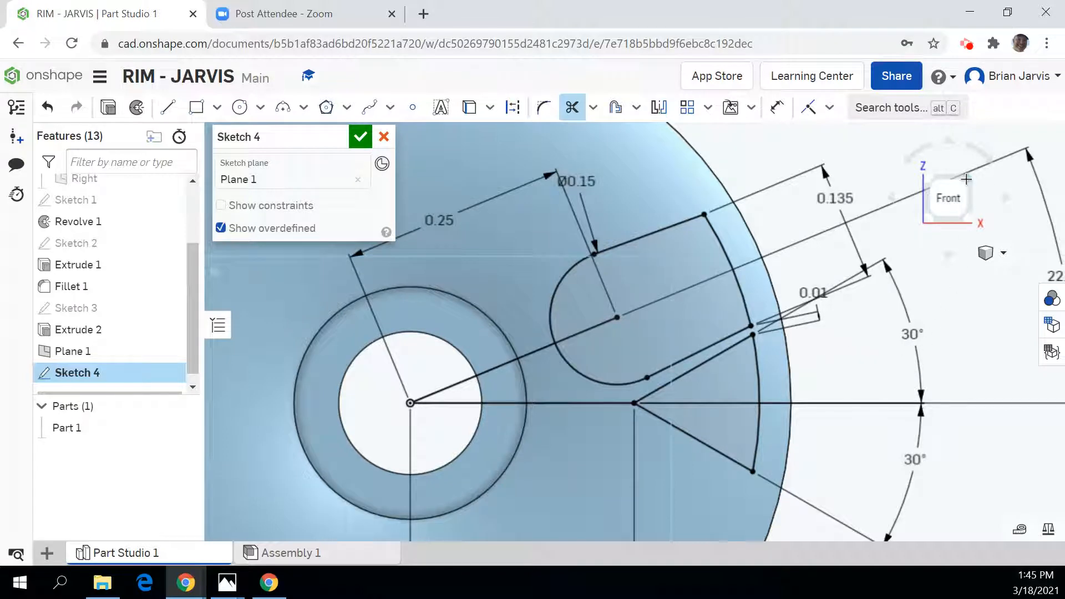
left_click(360, 136)
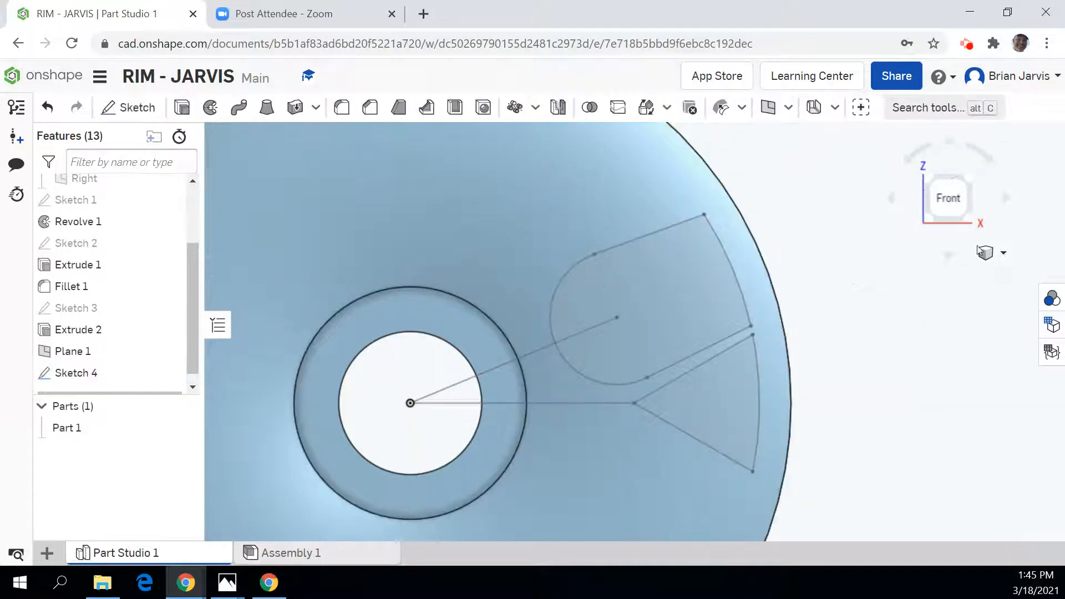
- Set up a 1 in blind Extrude that removes material, using the rounded and triangular regions of Sketch 4
left_click(966, 182)
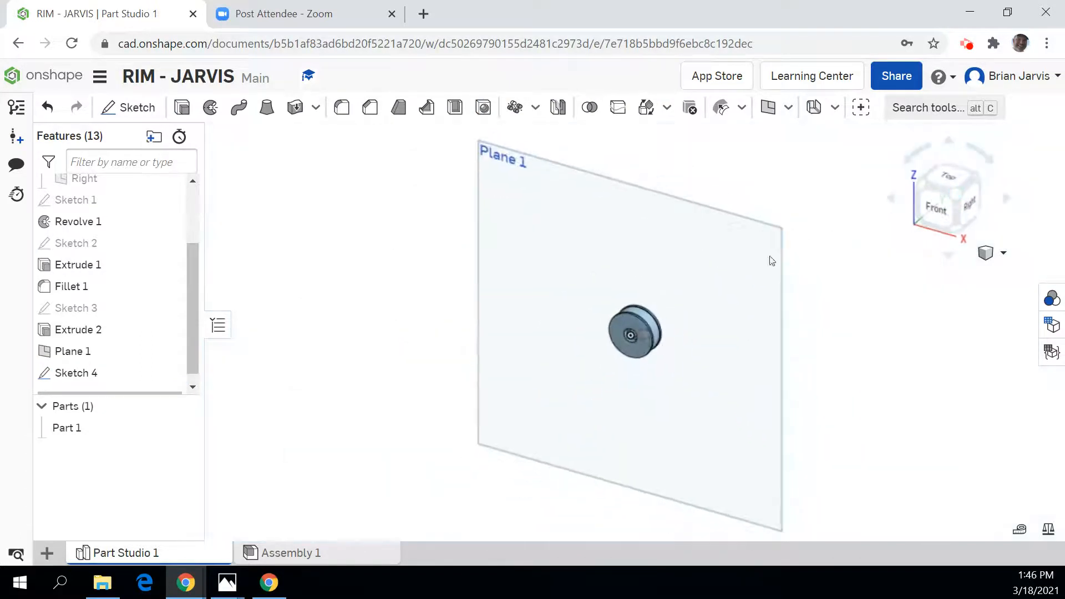
scroll(640, 355, "down", 4)
scroll(640, 354, "up", 10)
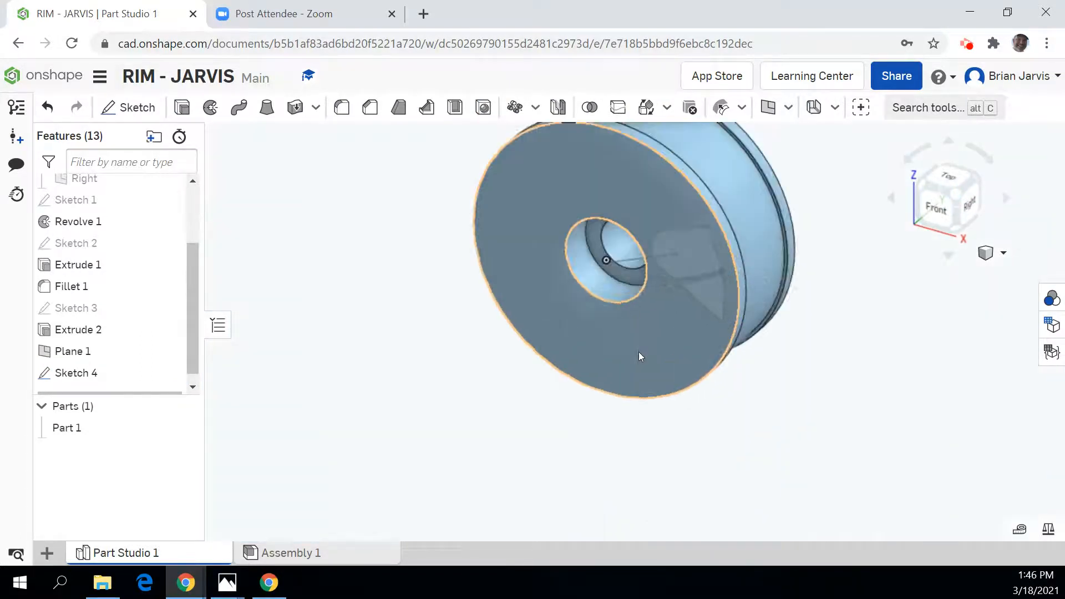
left_click(184, 109)
left_click(312, 182)
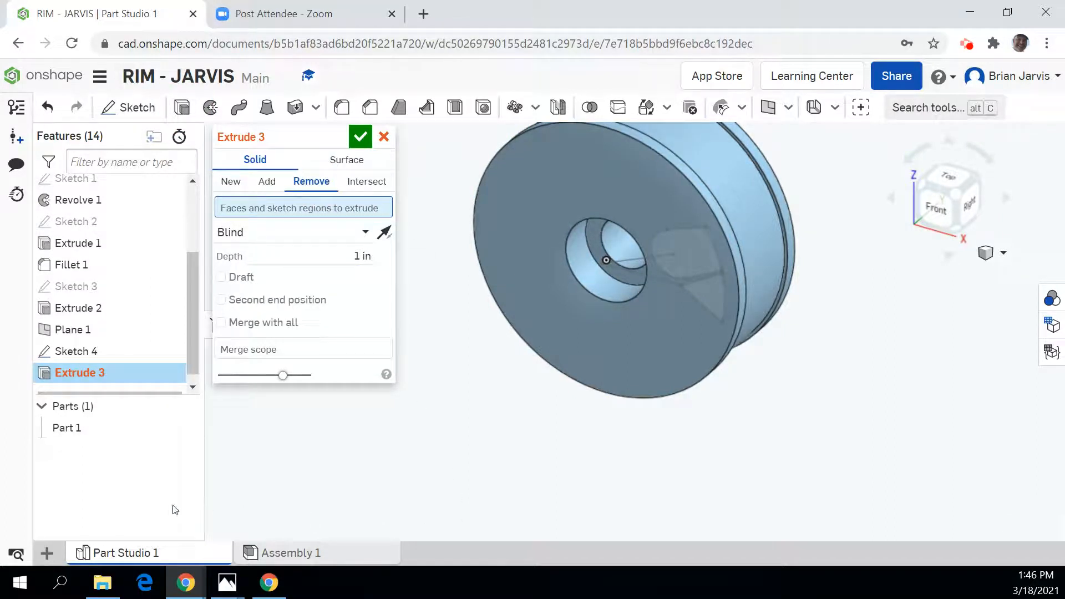
left_click(688, 257)
left_click(708, 301)
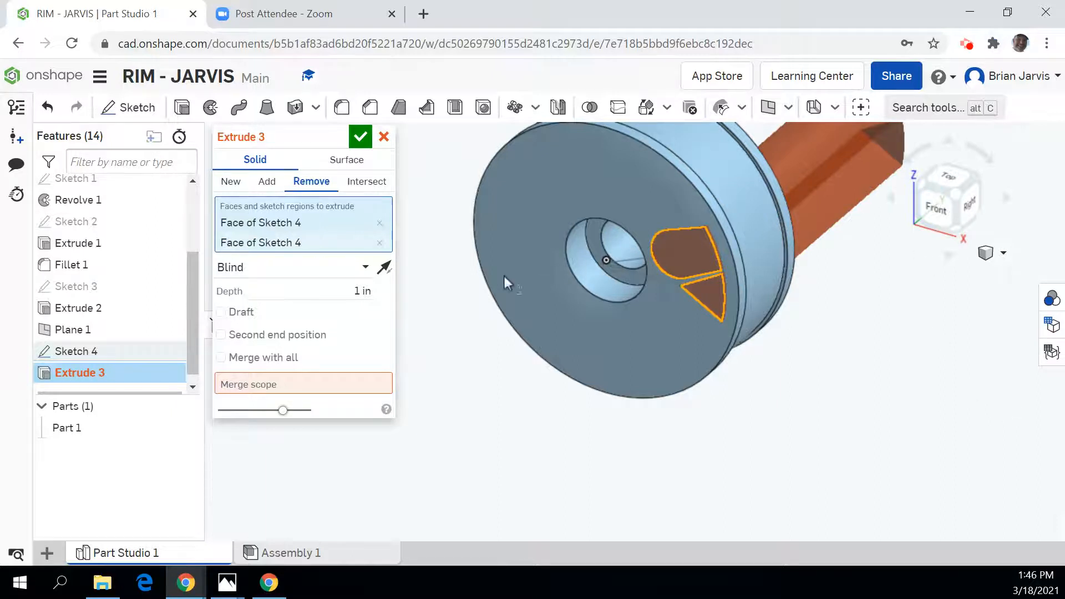
- Add a 3° draft to the removing extrude and reverse it so the cutouts taper inward with depth
left_click(220, 312)
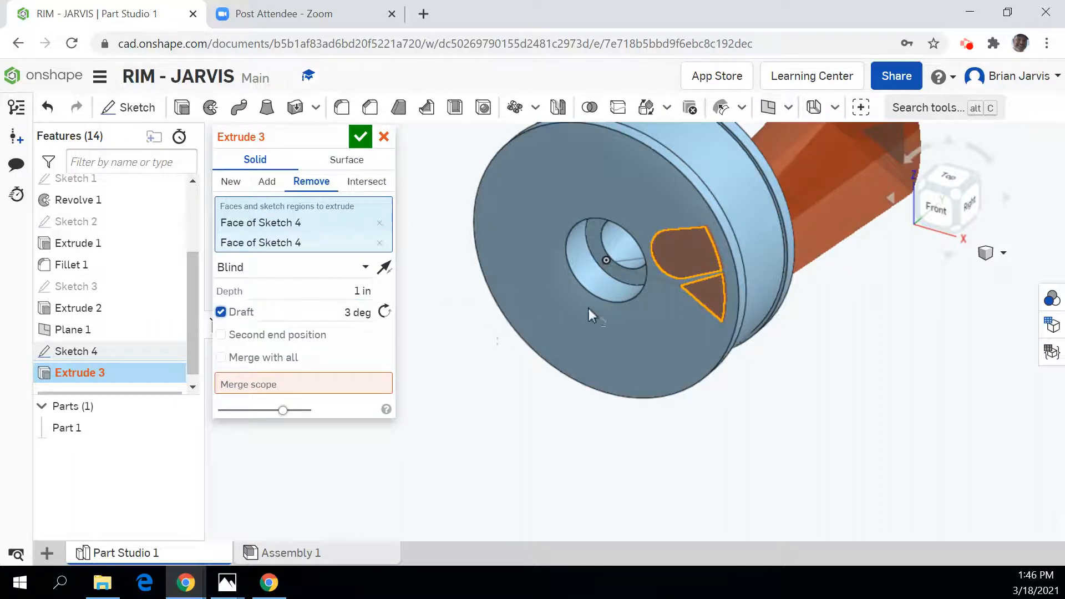
left_click(970, 218)
scroll(645, 330, "up", 5)
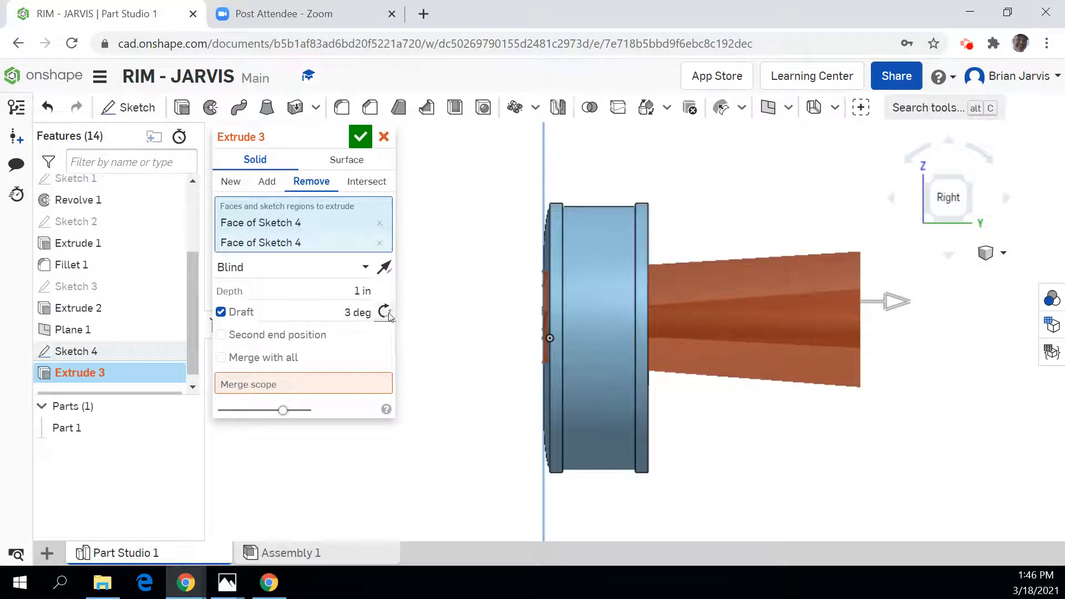
left_click(387, 314)
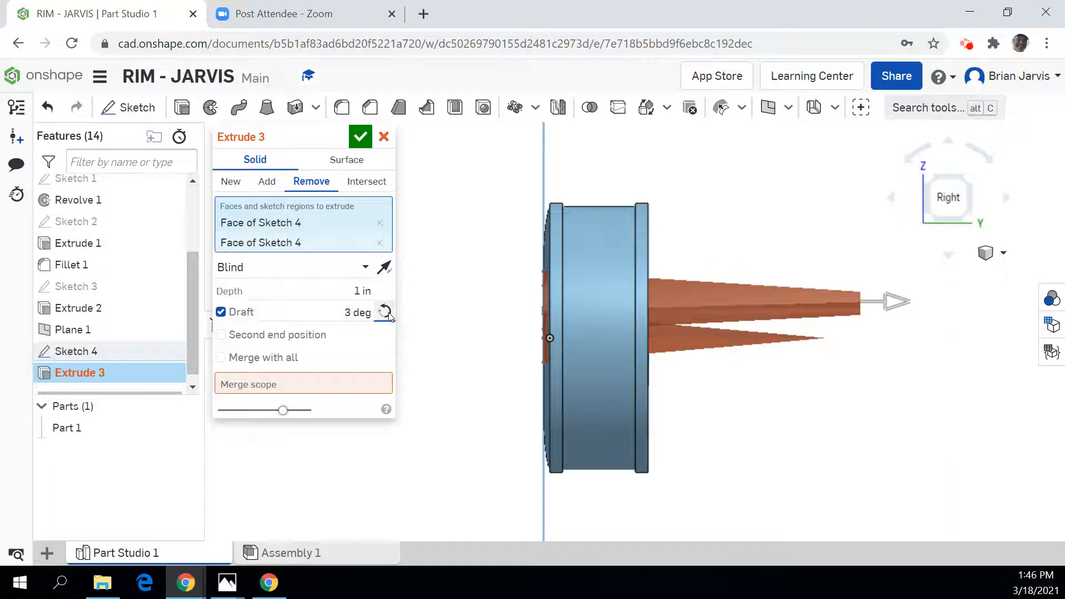
- Merge the removing extrude with all parts and accept it to cut both openings through the rim face
left_click(936, 186)
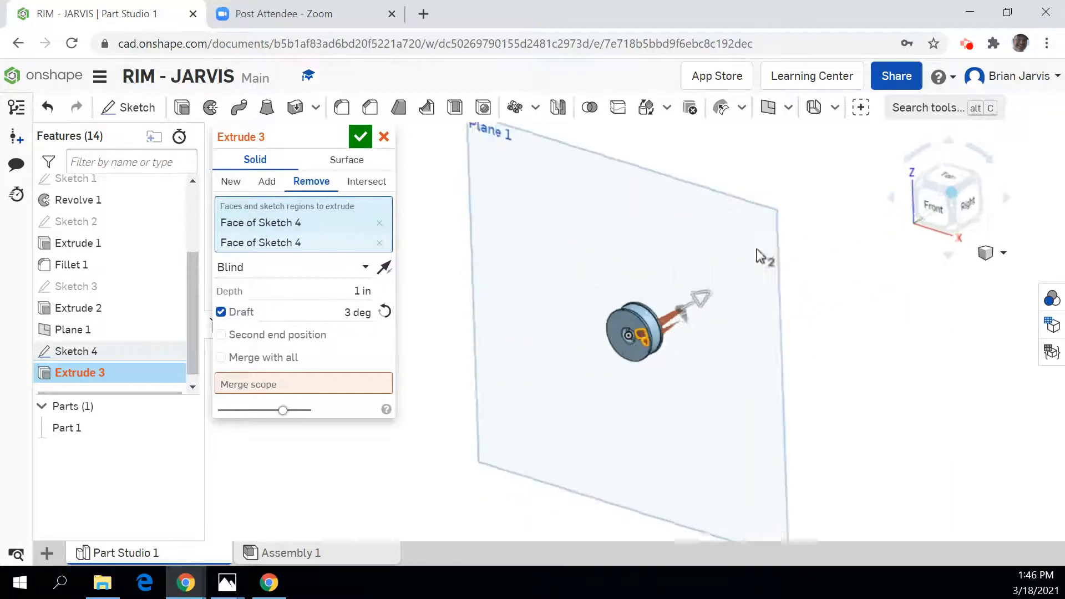
scroll(671, 339, "up", 5)
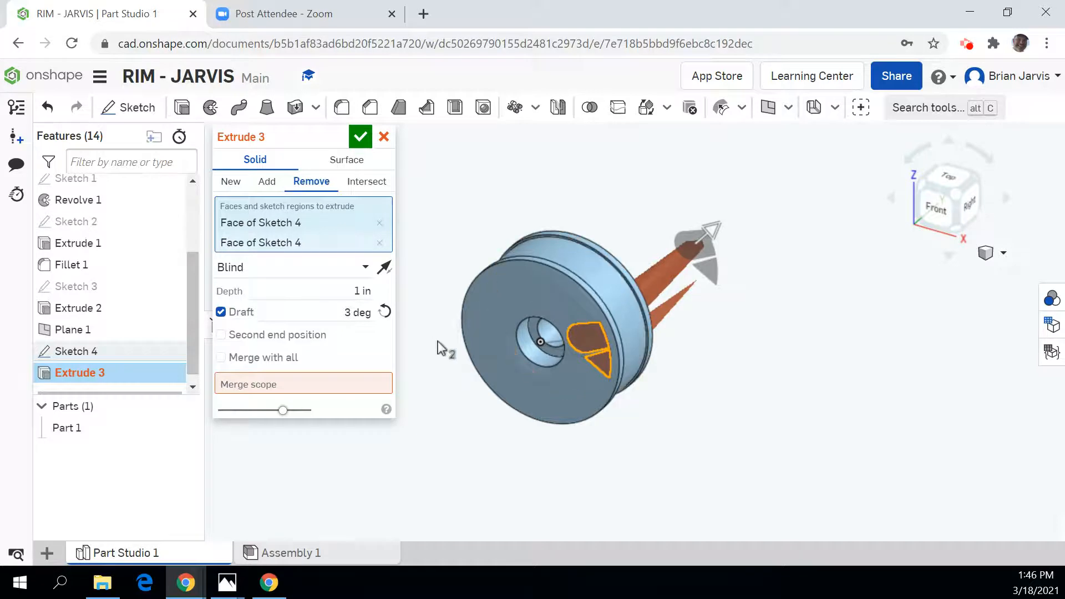
scroll(467, 363, "up", 2)
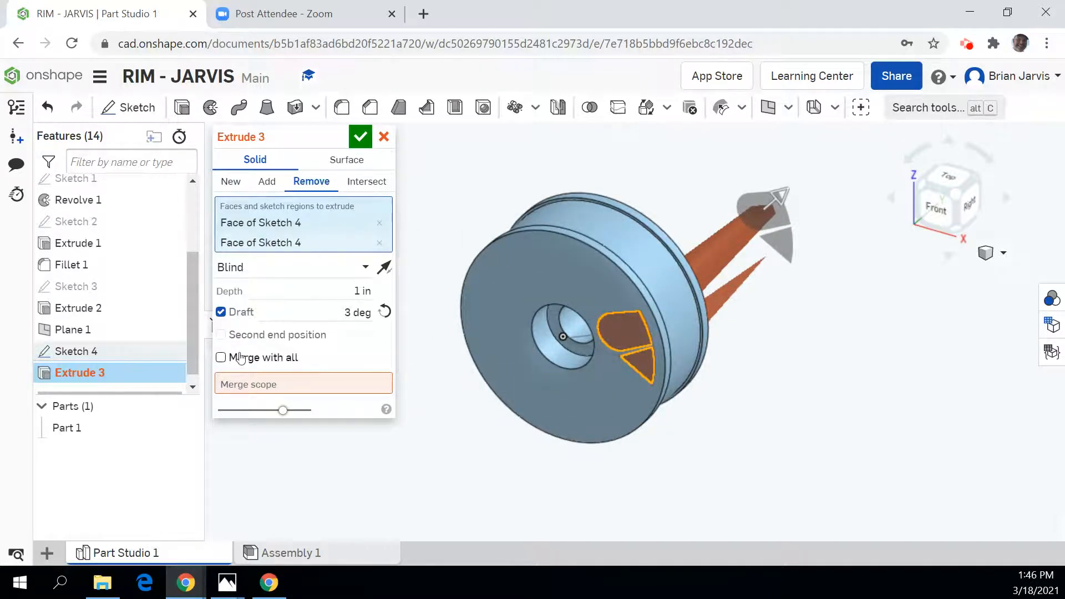
left_click(220, 358)
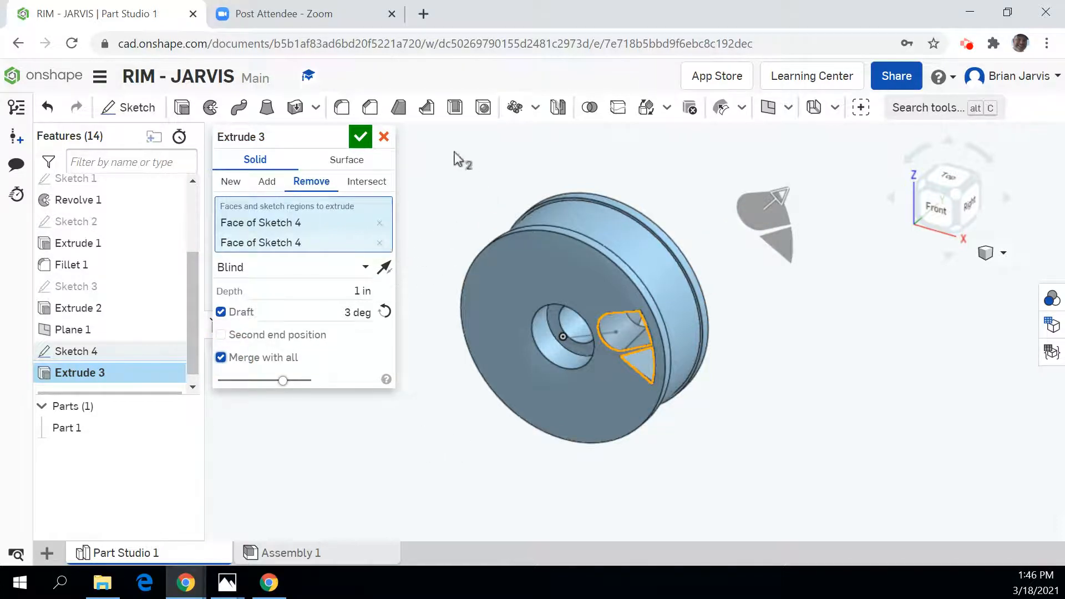
left_click(360, 137)
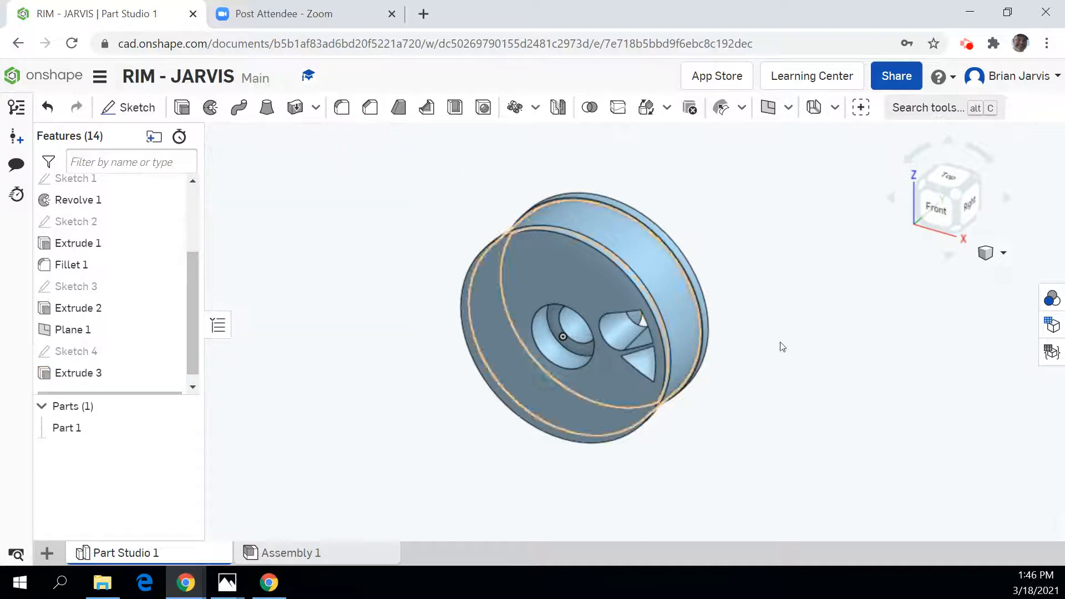
- Examine the two tapered cutouts in the rim face from the front and in an isometric view
left_click(933, 212)
scroll(670, 339, "up", 5)
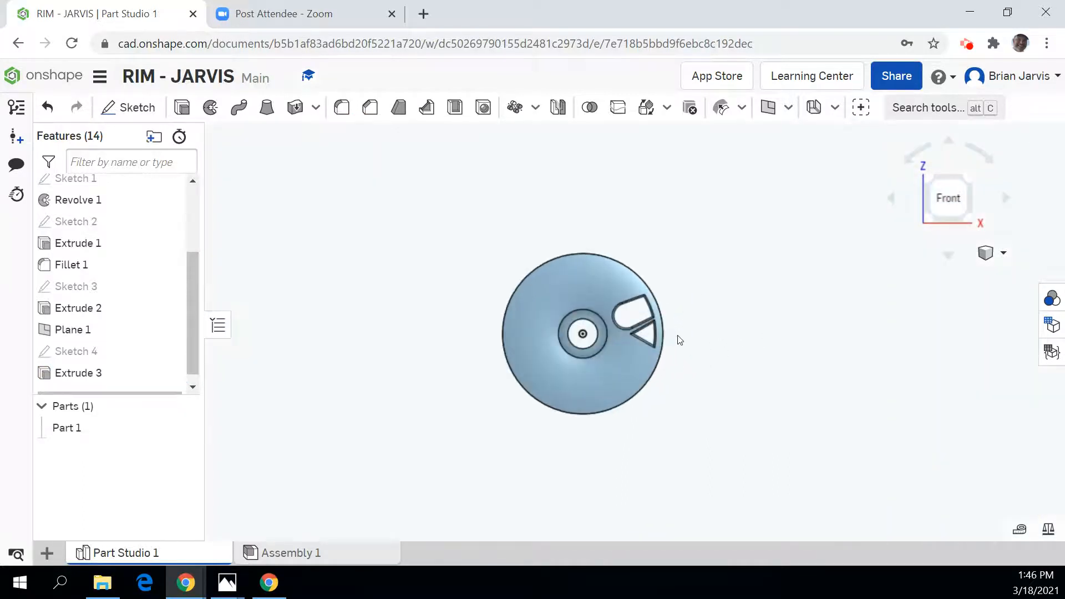
scroll(671, 346, "up", 2)
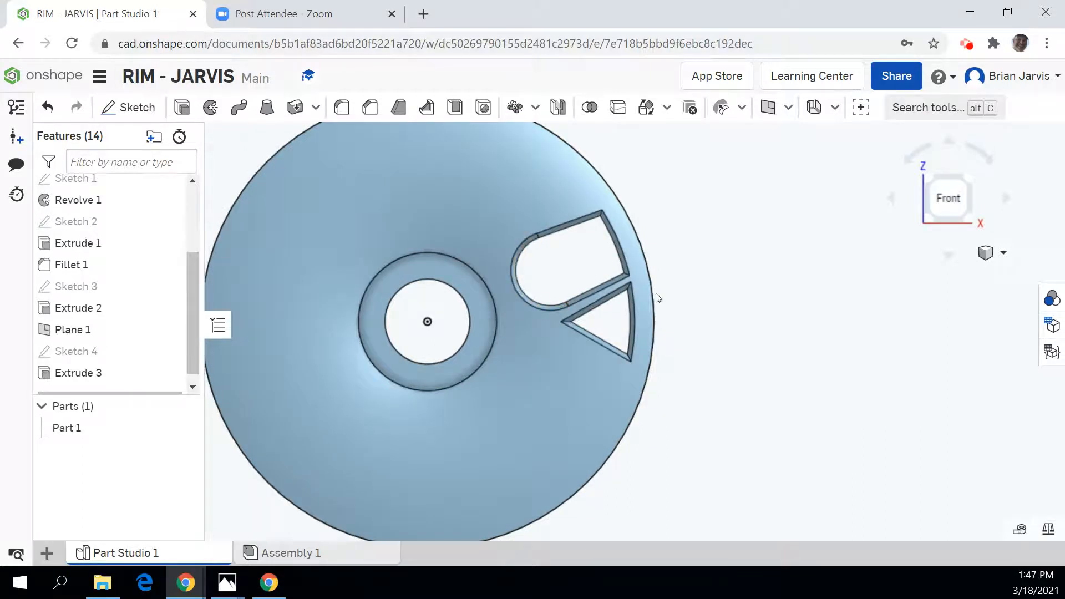
left_click(969, 185)
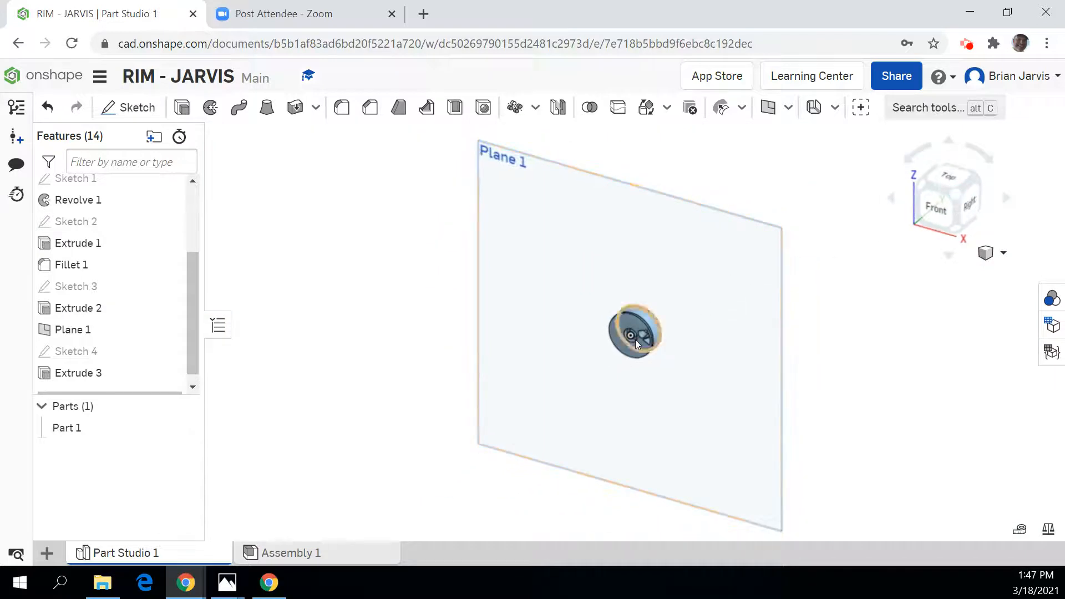
scroll(635, 344, "up", 8)
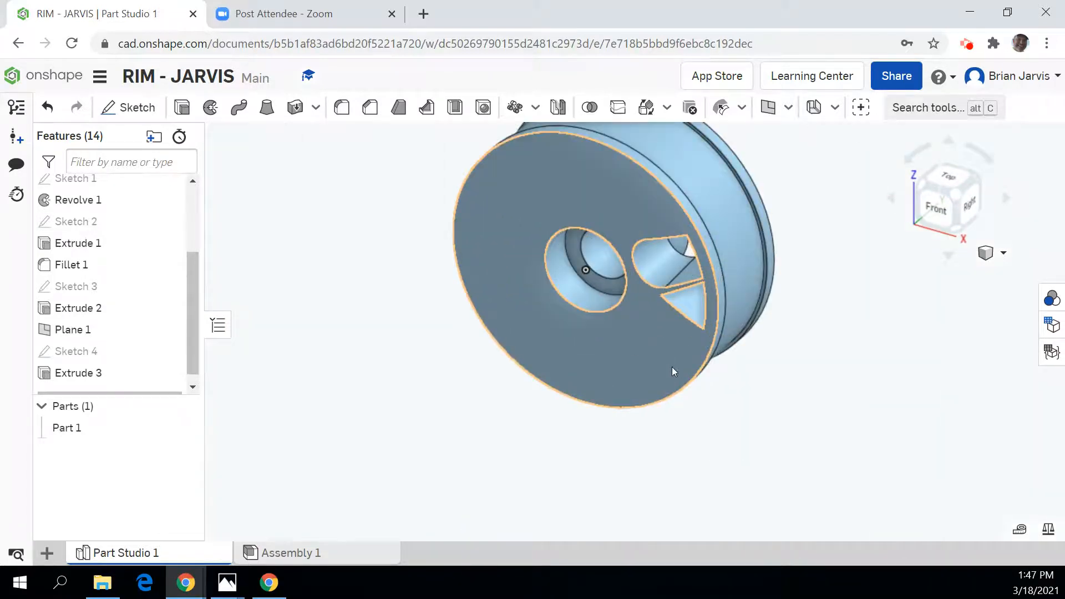
middle_click_drag(679, 397, 686, 469)
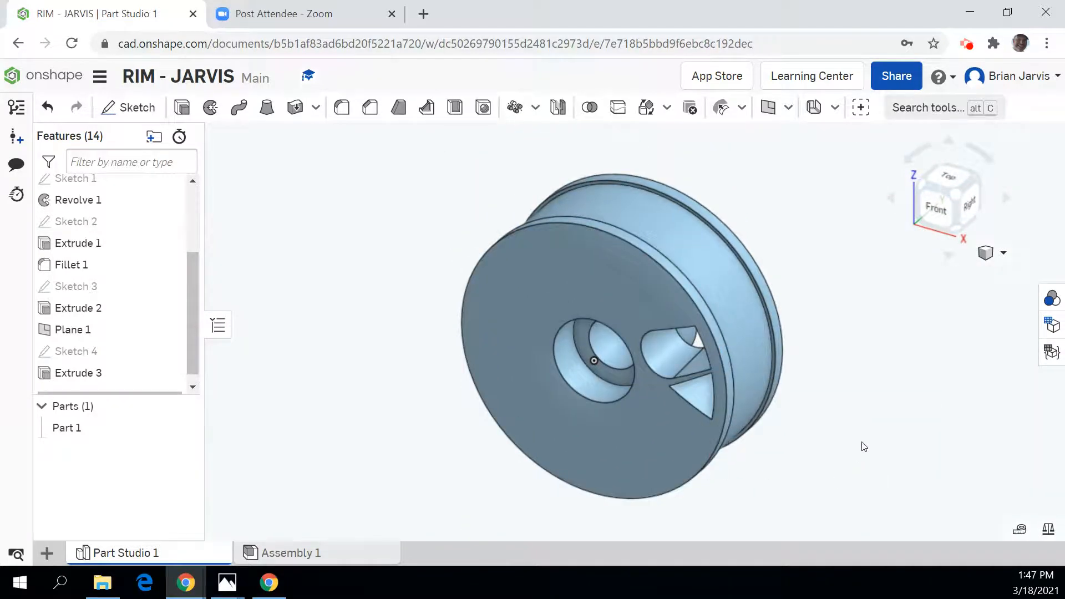
middle_click_drag(861, 349, 851, 359)
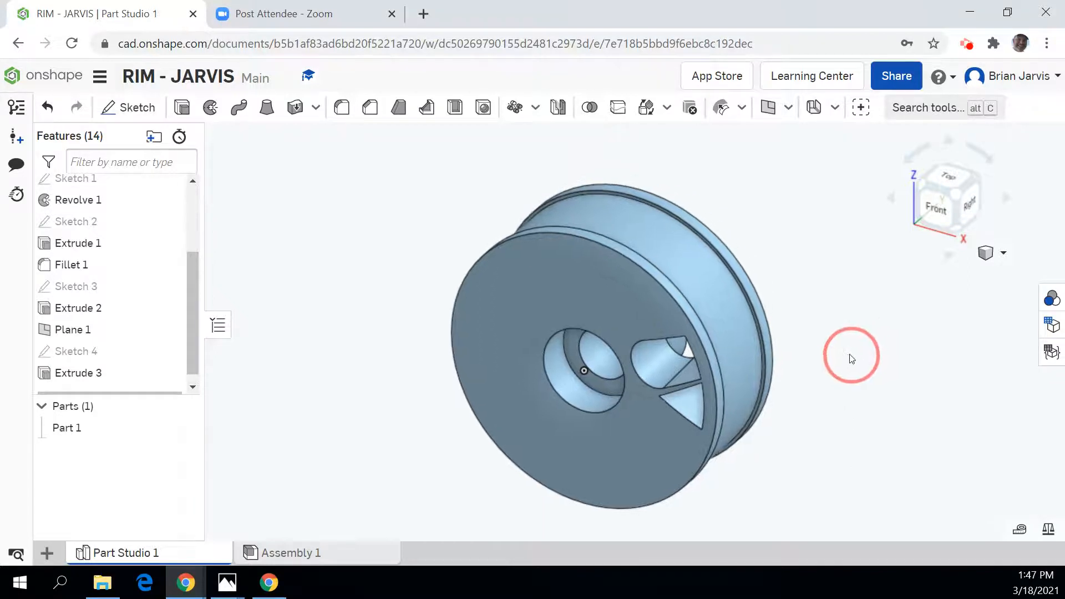
- Set up a circular fillet with a 0.004 in radius on the front edges of the rounded and triangular cutouts
left_click(341, 107)
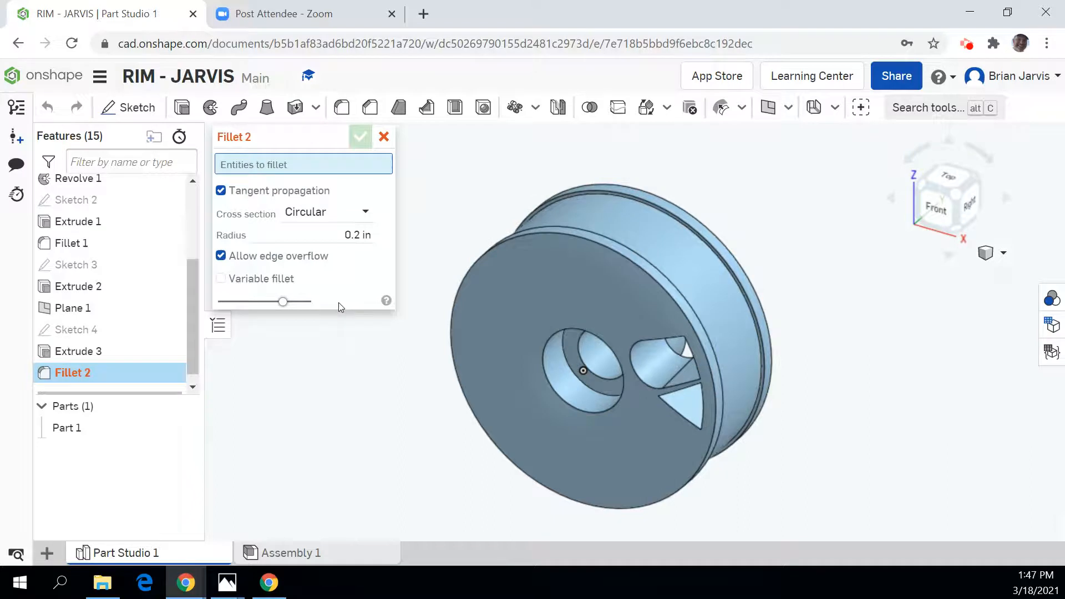
left_click(348, 232)
type(".0")
left_click(650, 337)
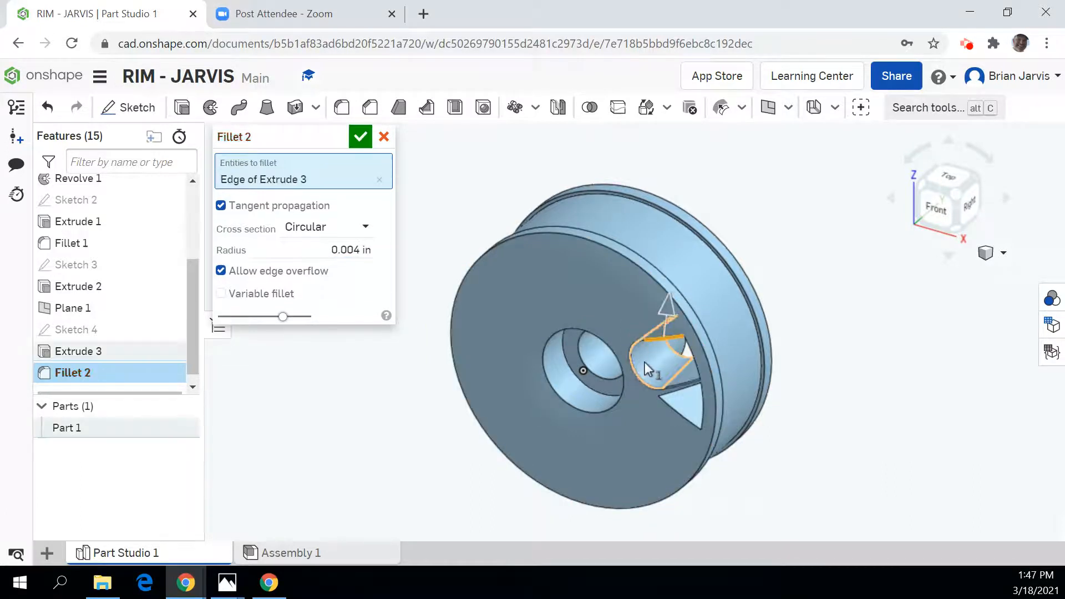
scroll(643, 366, "up", 3)
scroll(648, 367, "up", 3)
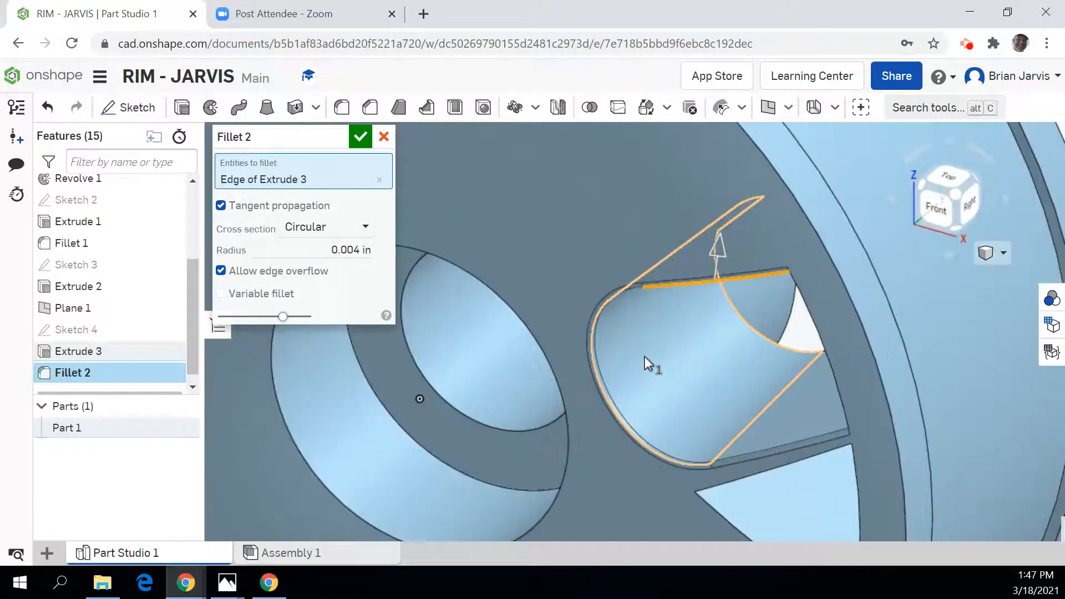
left_click(840, 398)
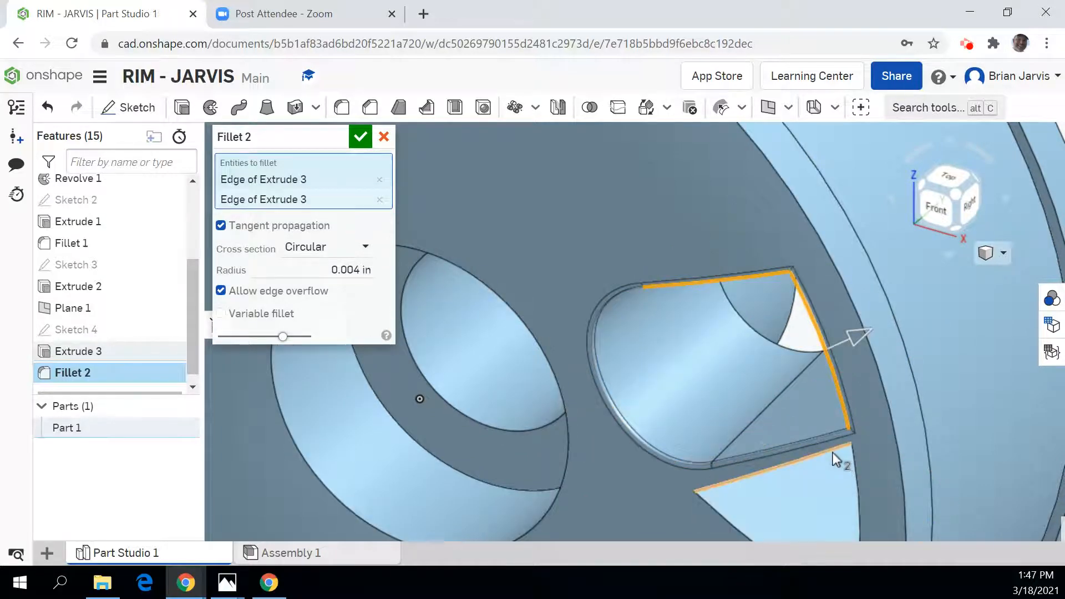
left_click(839, 464)
left_click(854, 482)
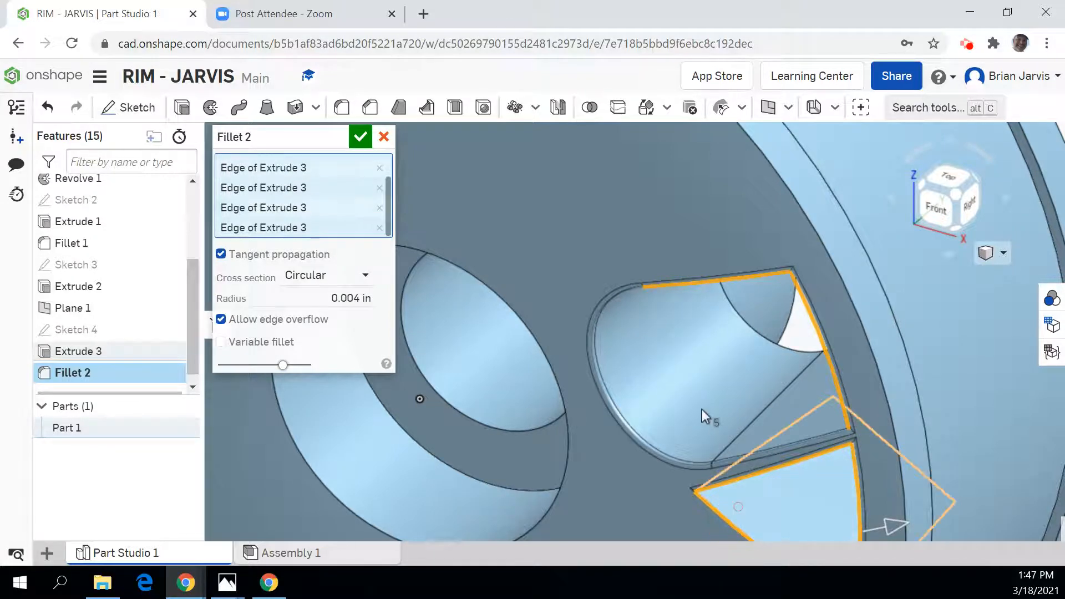
- Try a fillet radius of 0.008 in on the selected cutout edges
left_click(346, 298)
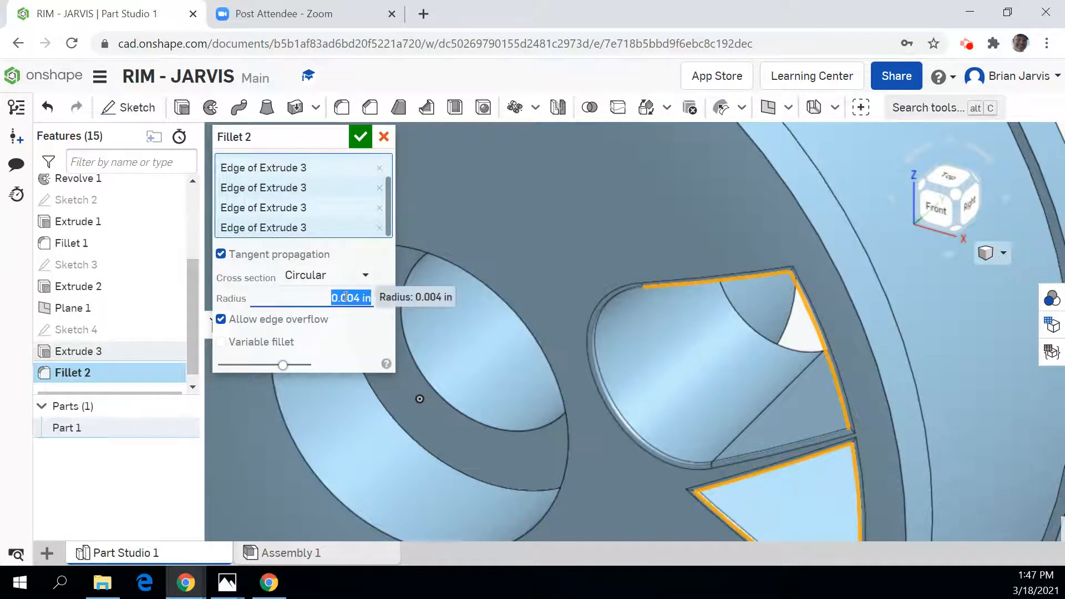
key("BackSpace")
type("0.008")
key("Return")
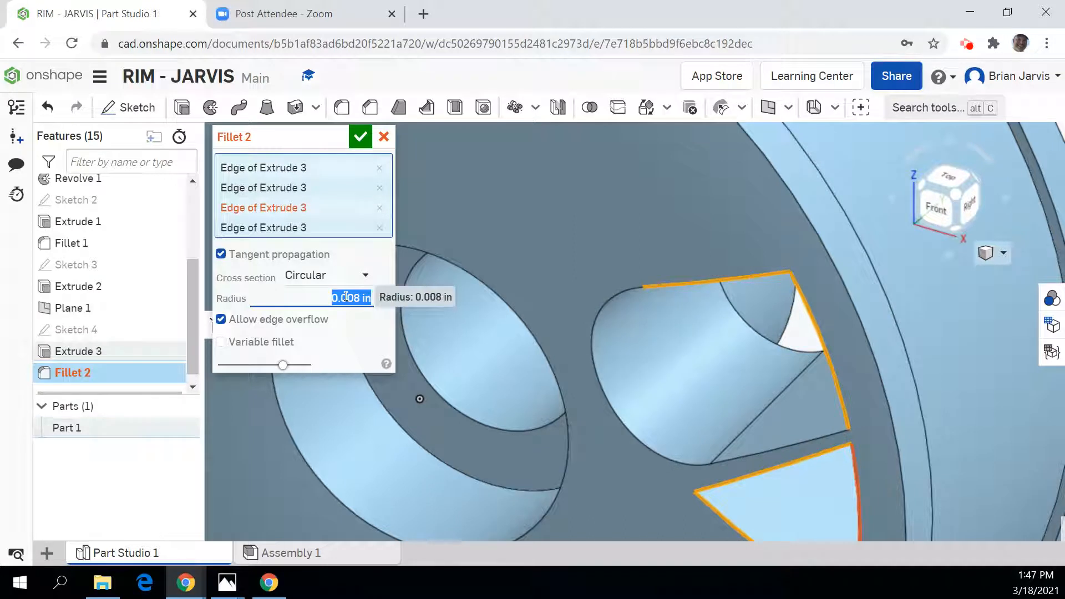
- Set the cutout edge fillet's radius to 0.005 in and accept the fillet
key("BackSpace")
key("Return")
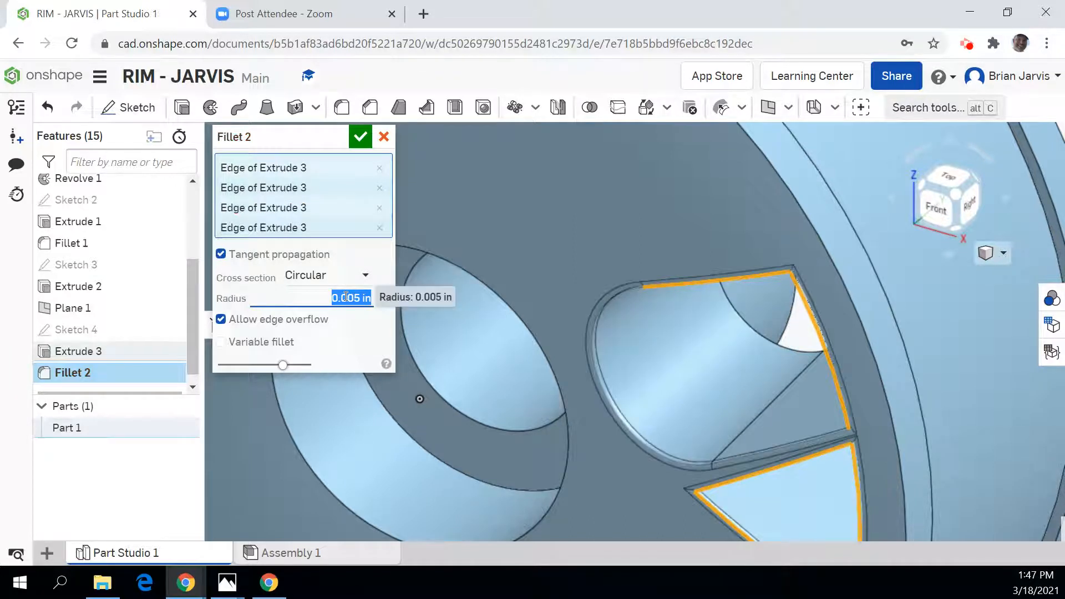
scroll(846, 458, "up", 3)
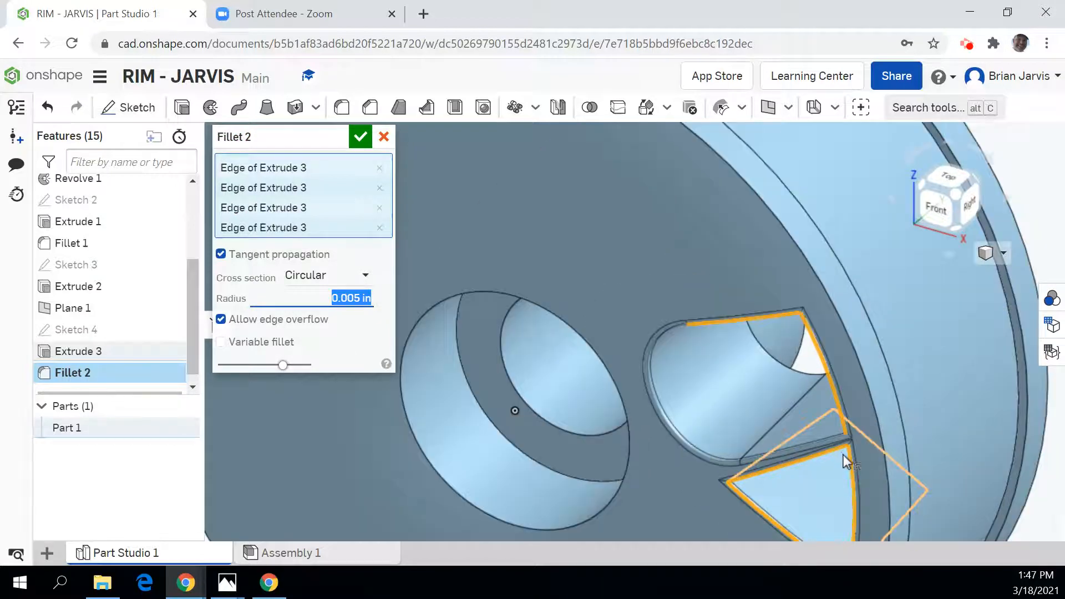
scroll(847, 459, "up", 3)
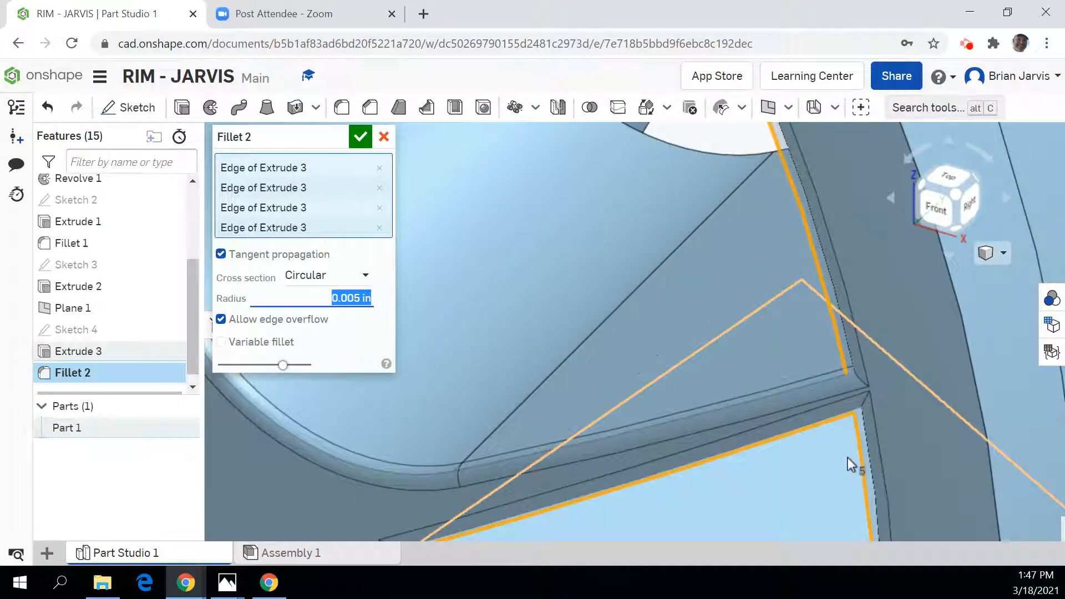
scroll(847, 460, "down", 3)
scroll(847, 460, "down", 2)
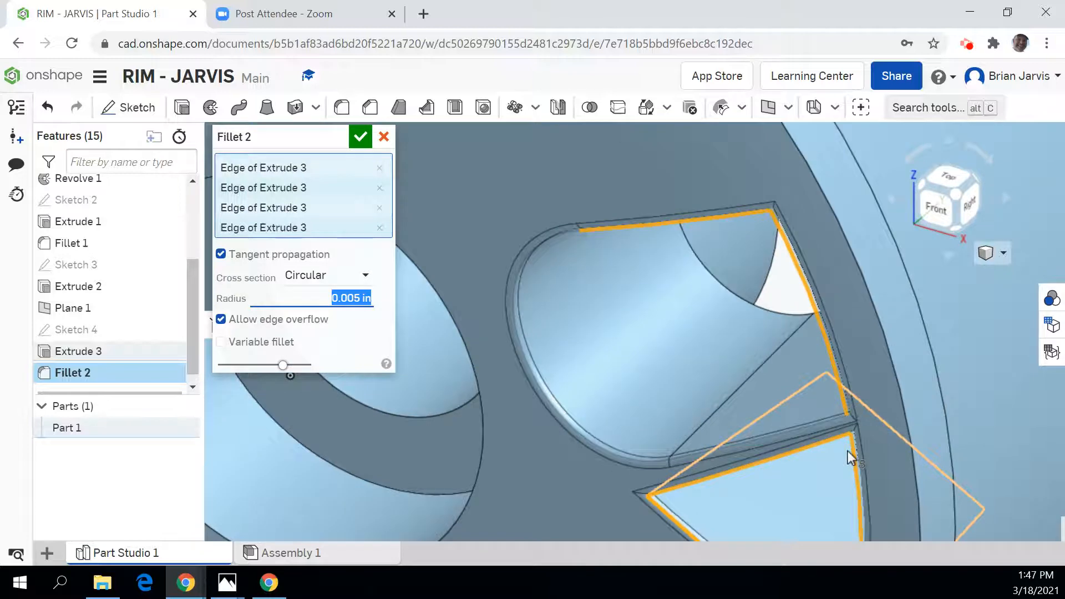
scroll(761, 351, "down", 3)
left_click(360, 136)
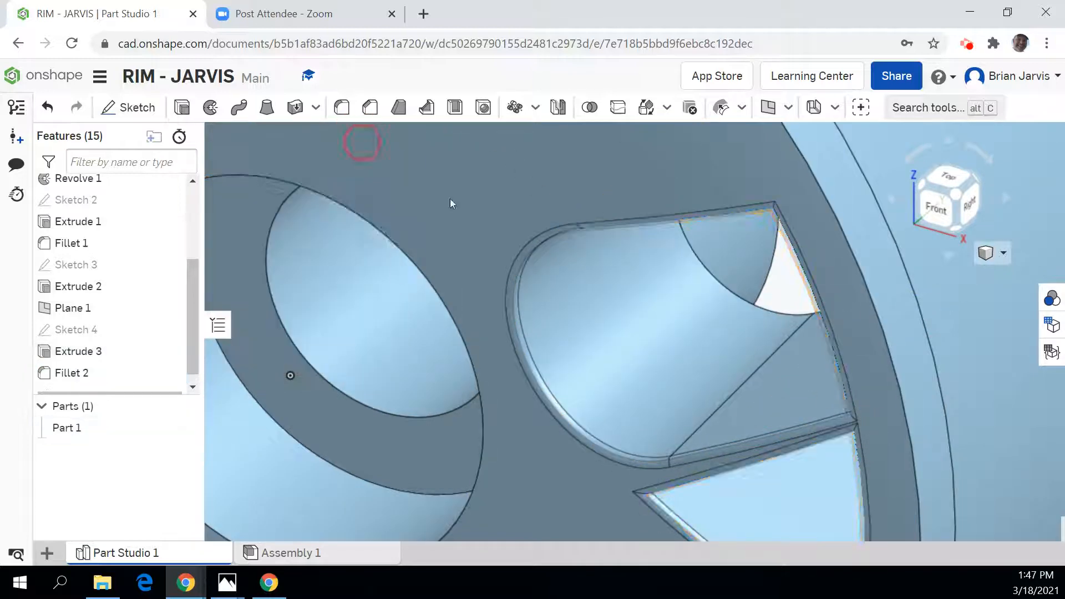
- Hide Plane 1 in the model
scroll(973, 314, "up", 2)
scroll(973, 314, "down", 5)
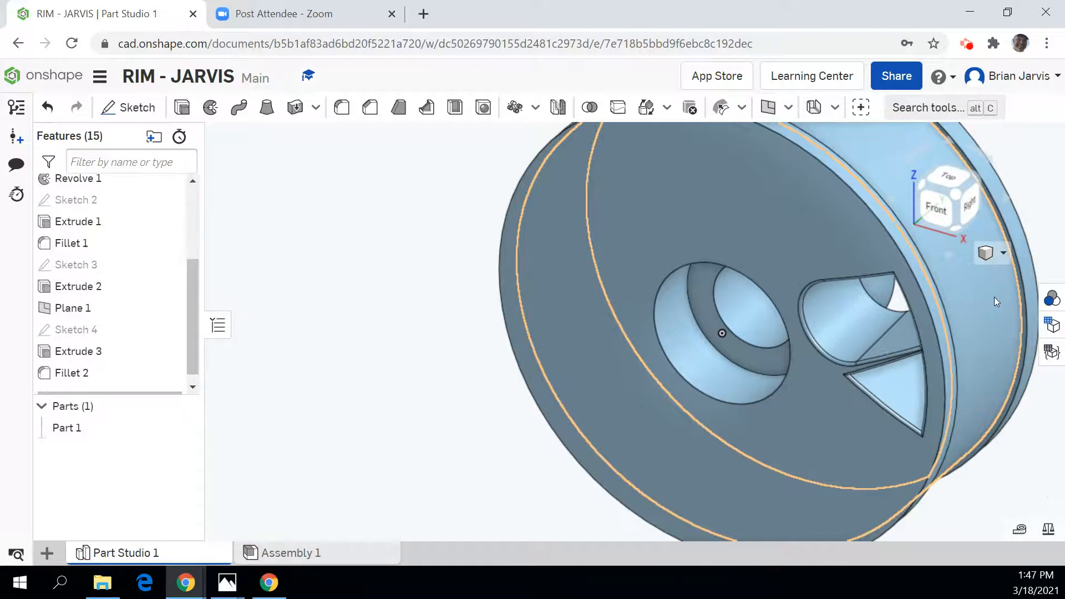
middle_click_drag(996, 300, 847, 309)
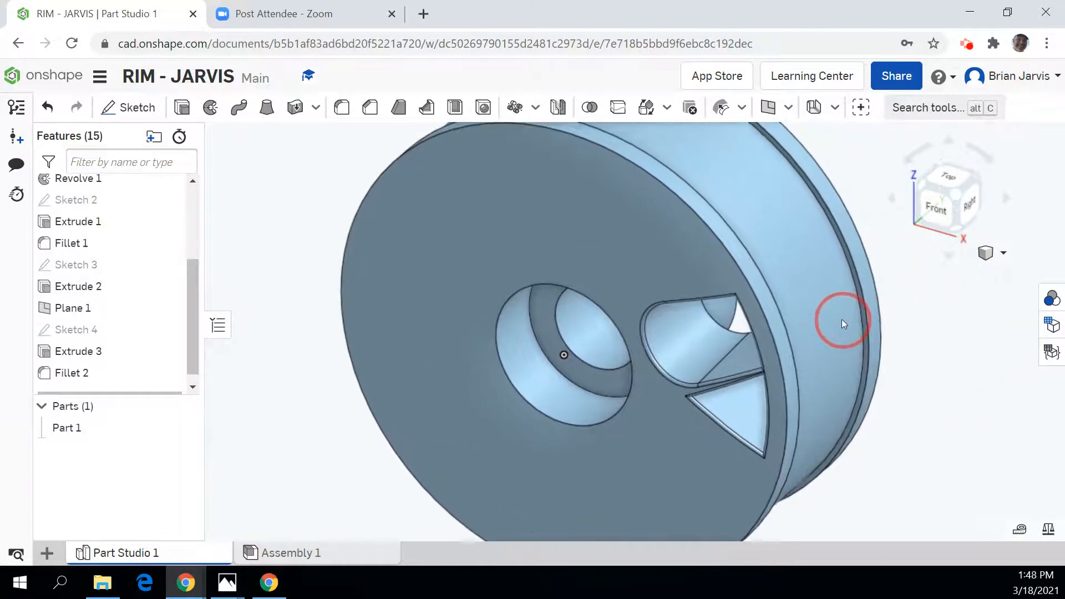
left_click(967, 378)
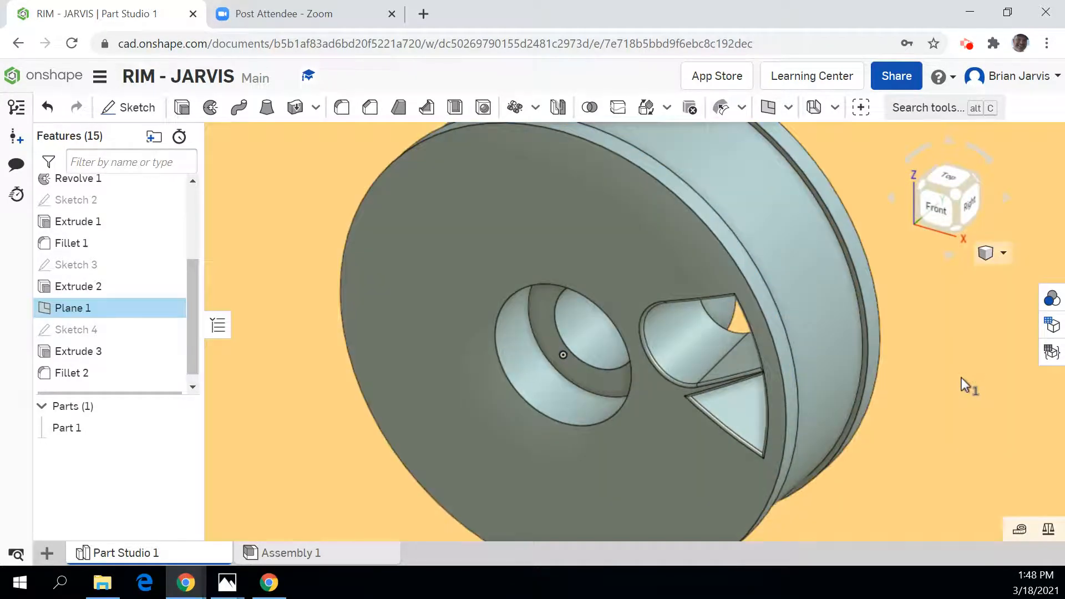
left_click(960, 380)
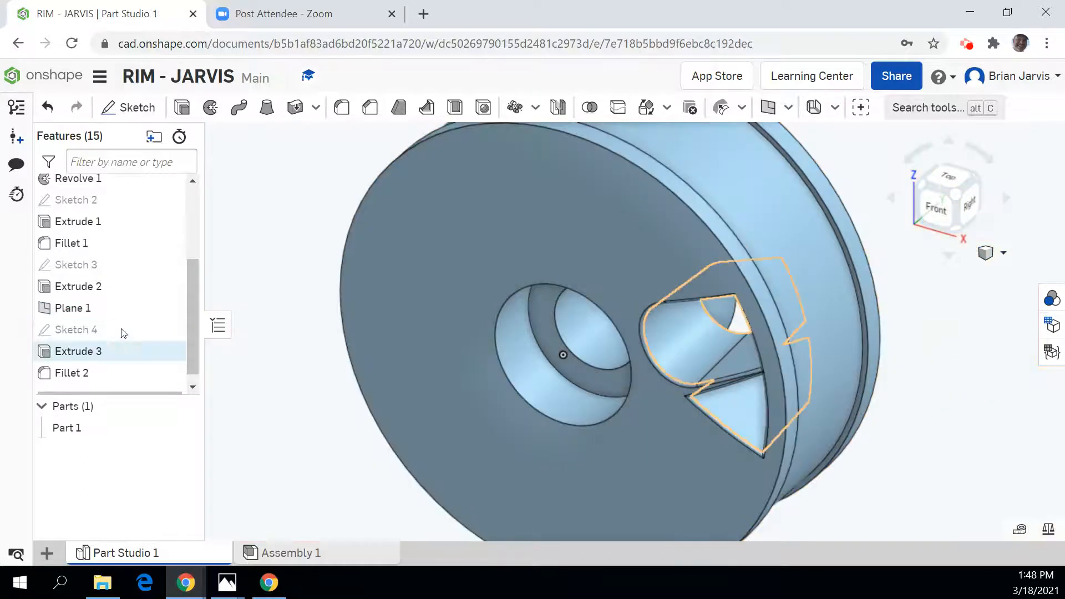
left_click(169, 310)
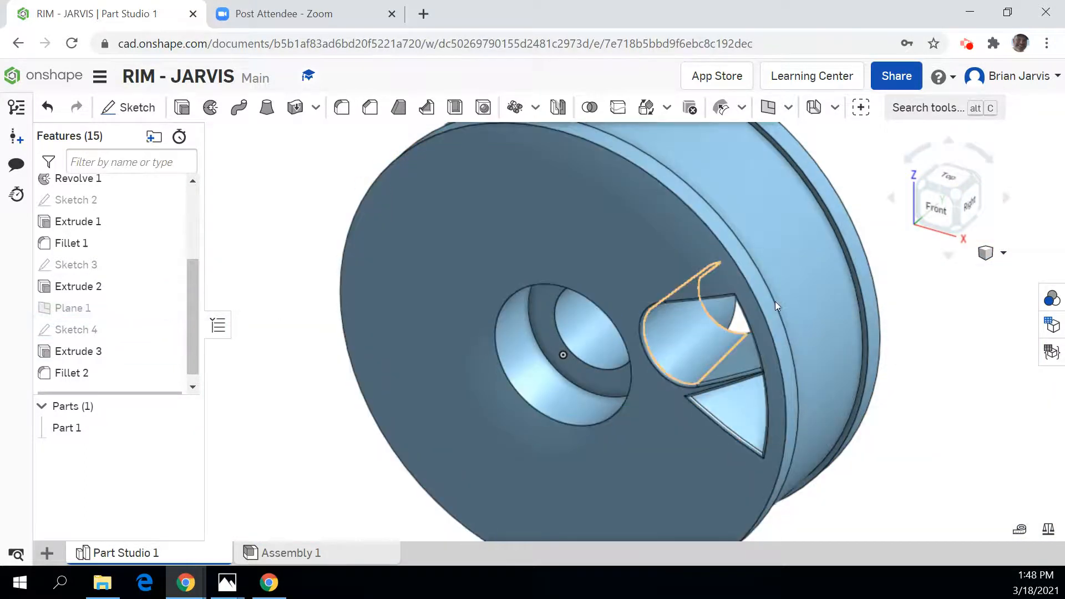
scroll(910, 305, "down", 2)
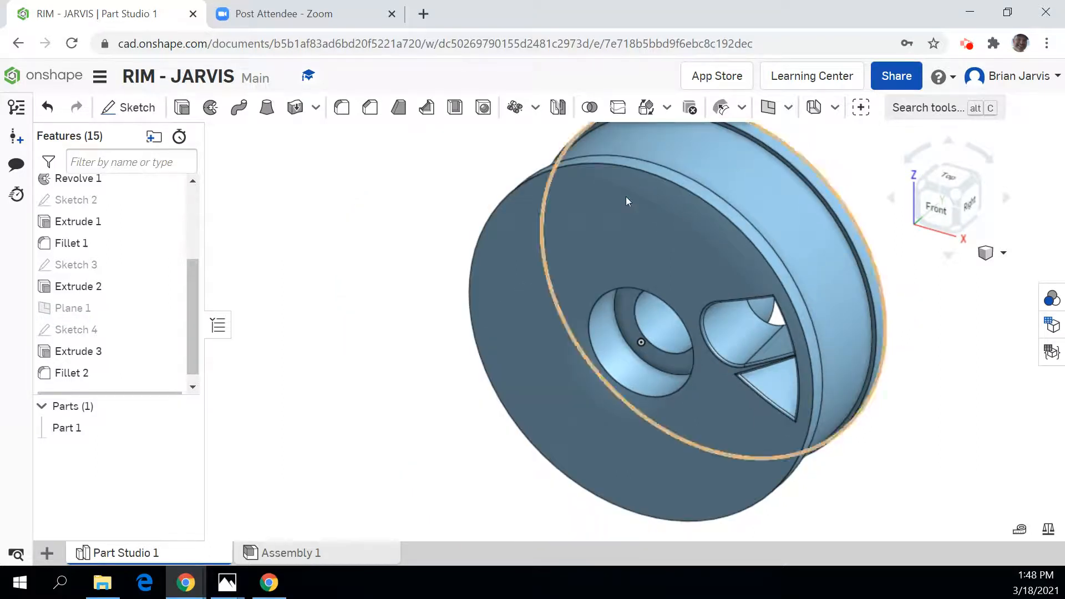
- Start a circular feature pattern that repeats the cutouts of Extrude 3 together with their edge rounding, Fillet 2
left_click(536, 108)
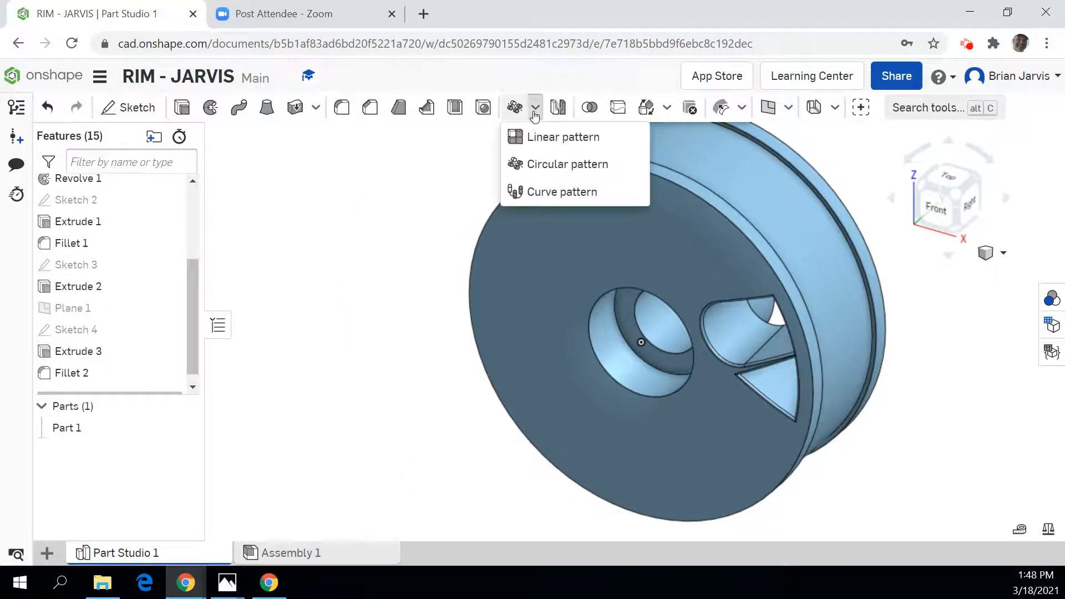
left_click(549, 165)
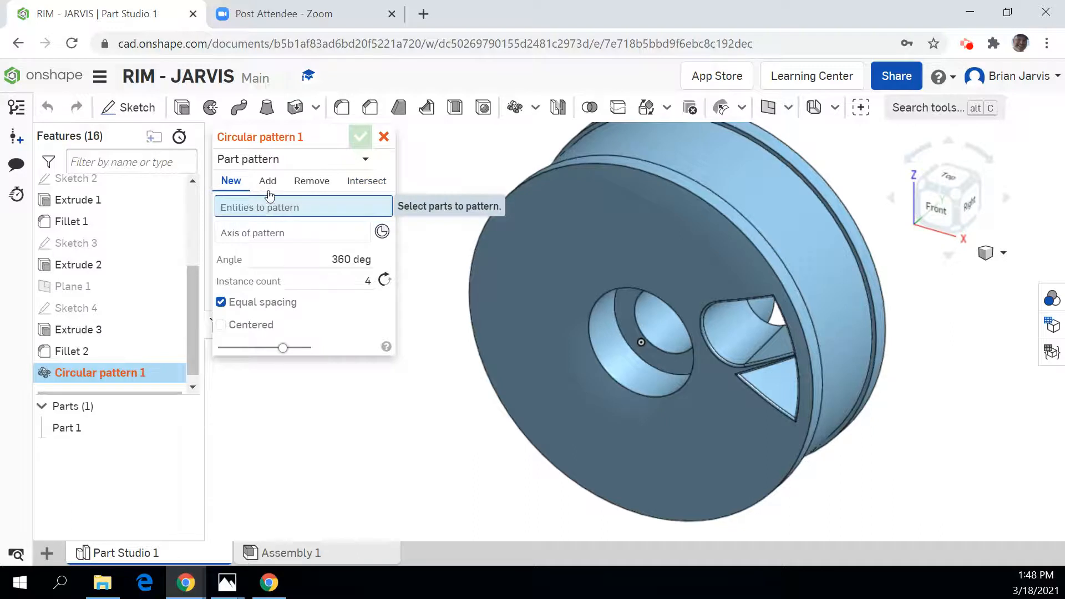
left_click(292, 160)
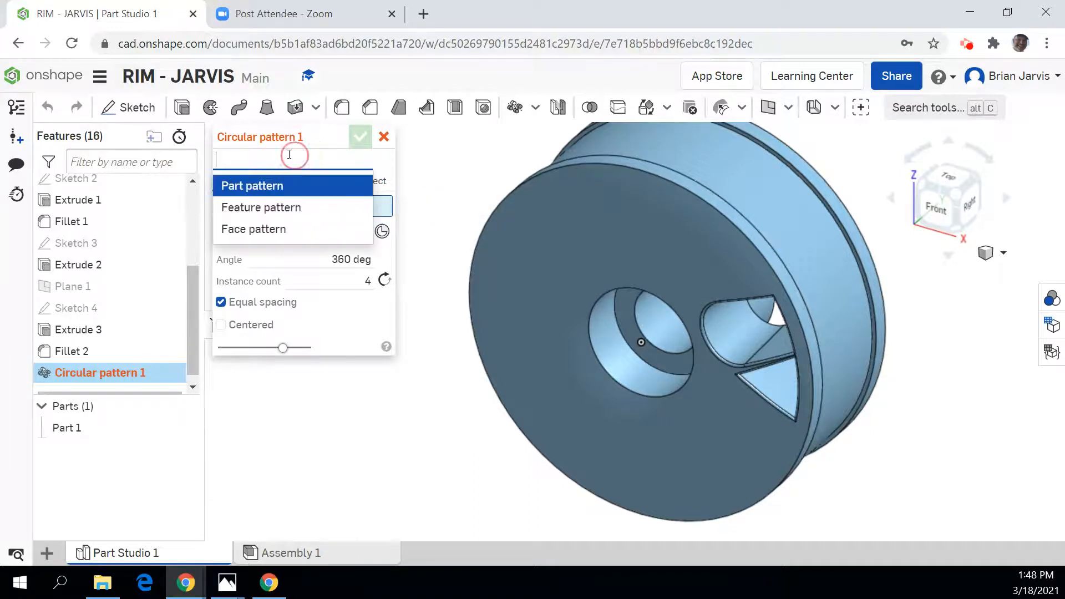
left_click(261, 209)
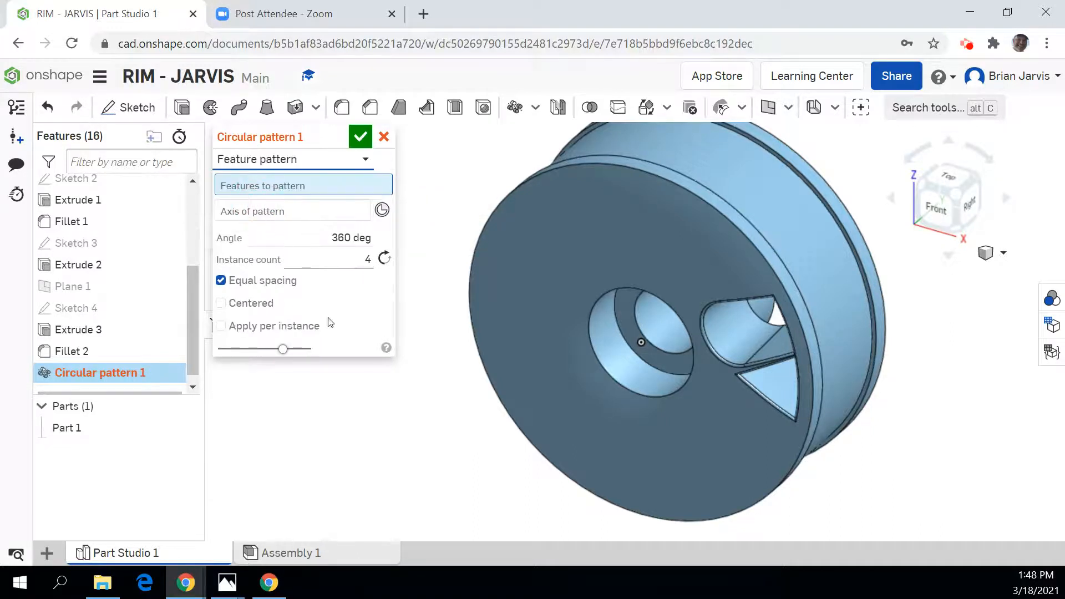
left_click(95, 329)
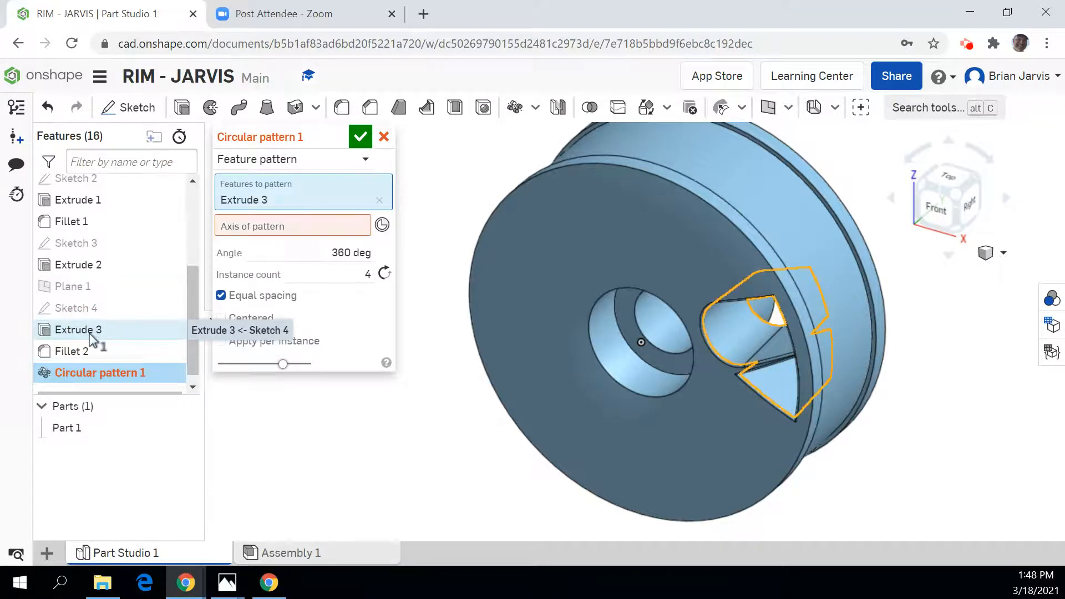
left_click(83, 354)
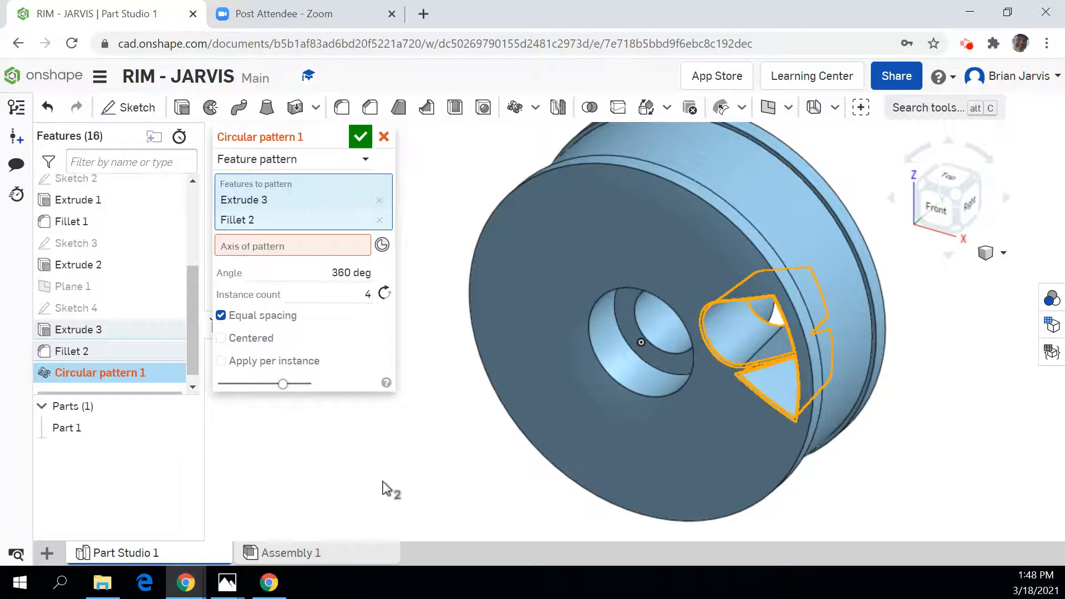
- Pattern the cutouts around the central hub opening's circular edge with 8 equally spaced instances over 360° and accept
left_click(299, 246)
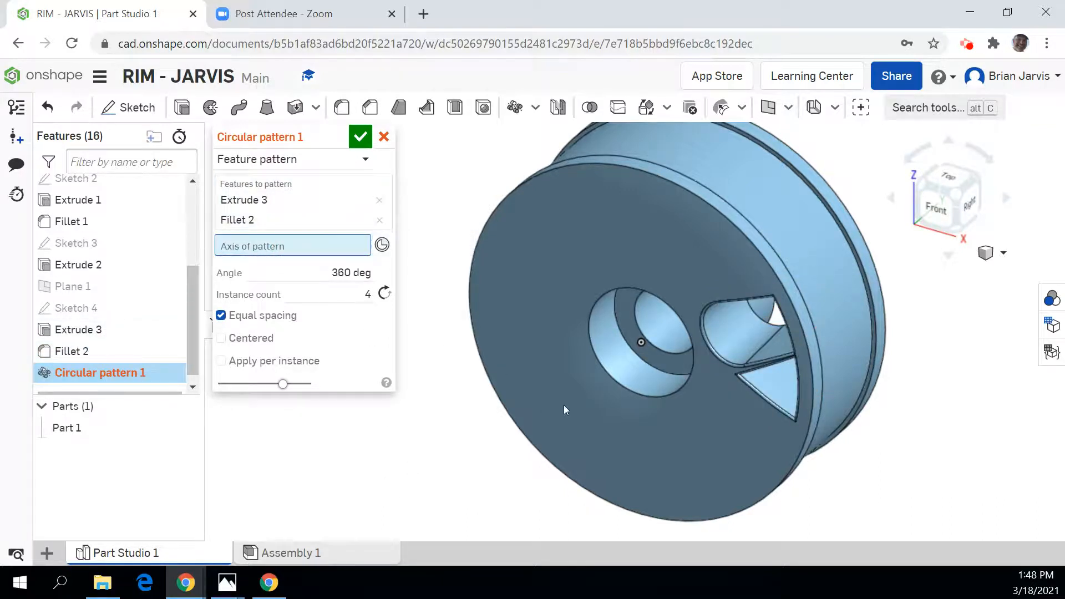
left_click(621, 382)
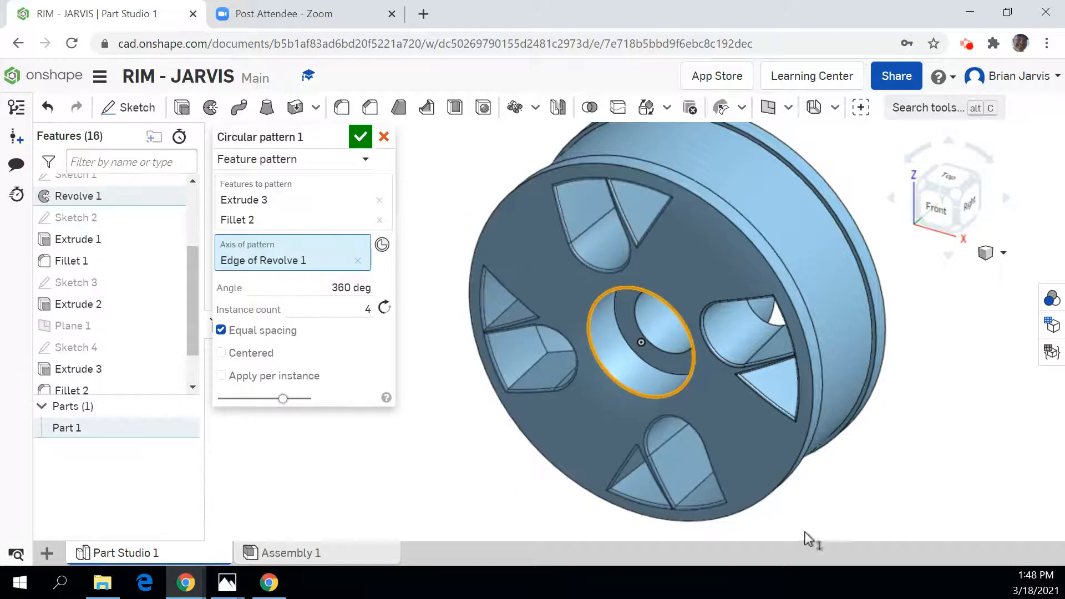
left_click(356, 311)
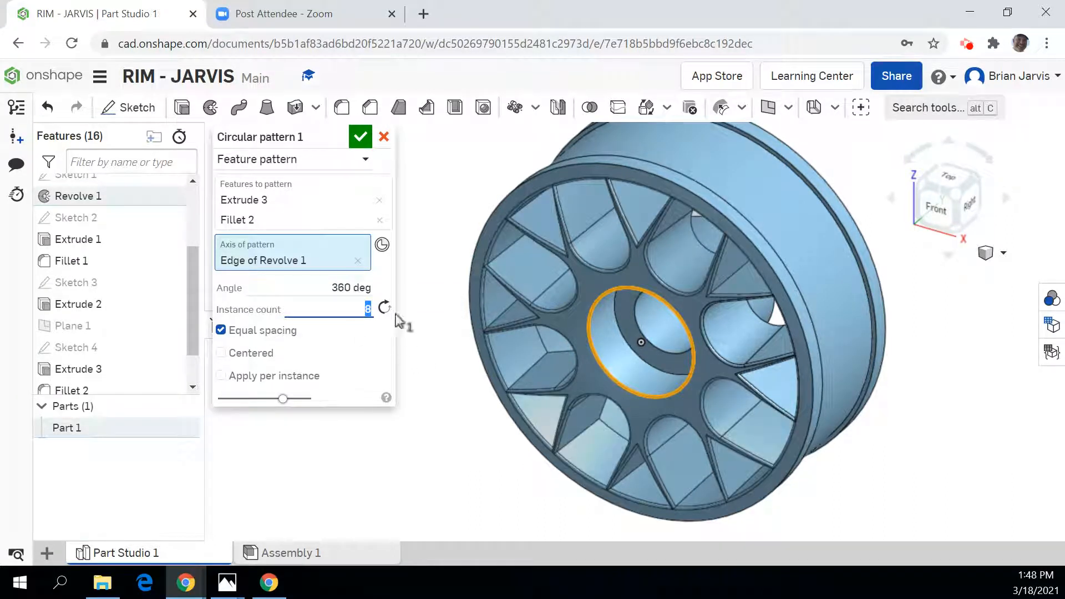
left_click(362, 138)
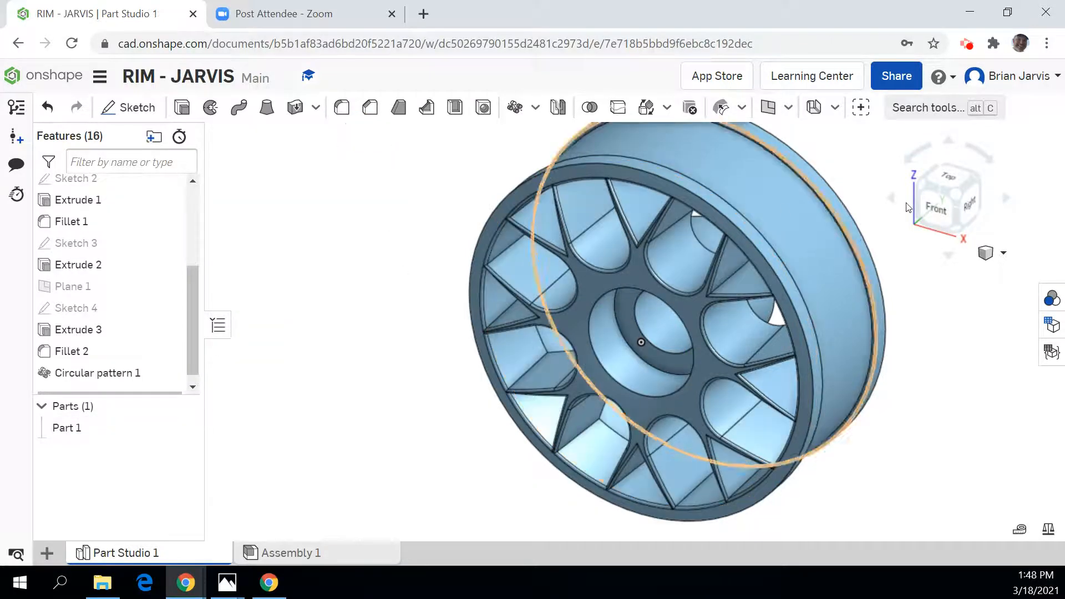
- Set up an equal-distance chamfer of 0.01 in on the barrel's circular edge beside the rear flange
left_click(939, 204)
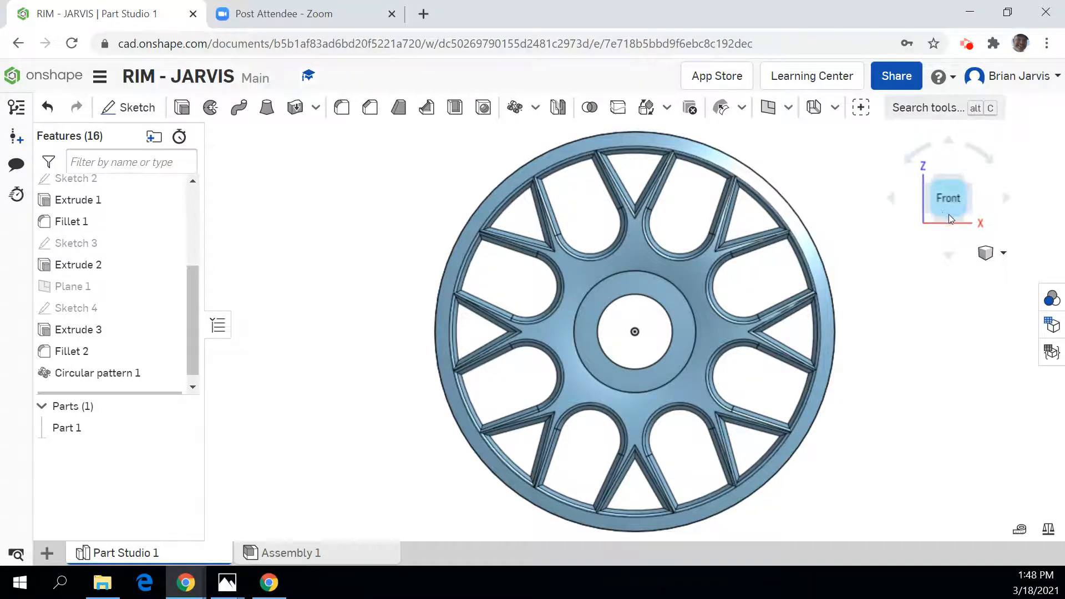
left_click(967, 178)
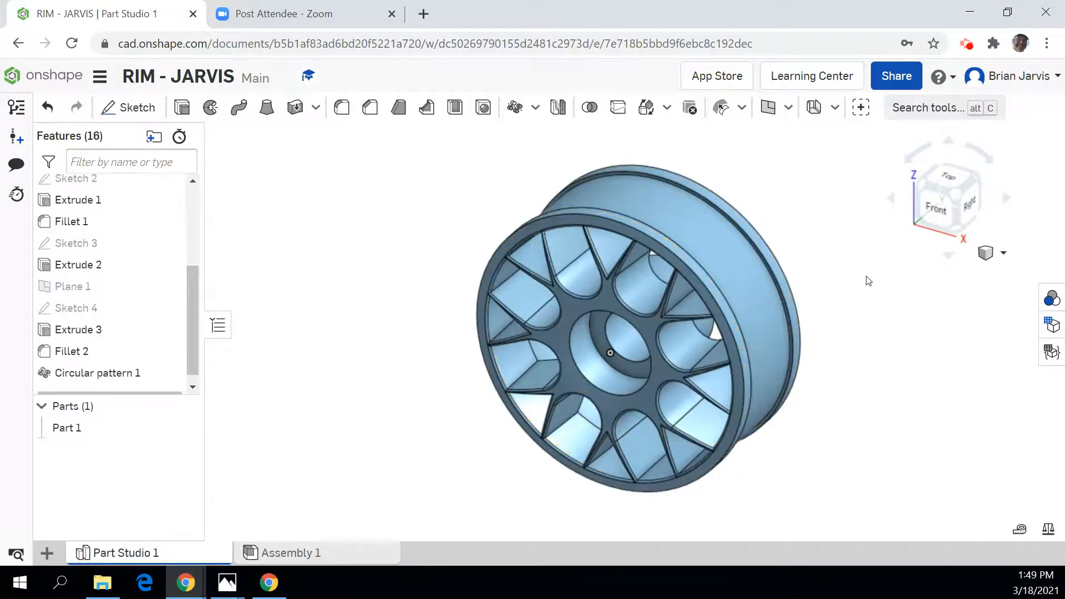
scroll(825, 254, "up", 5)
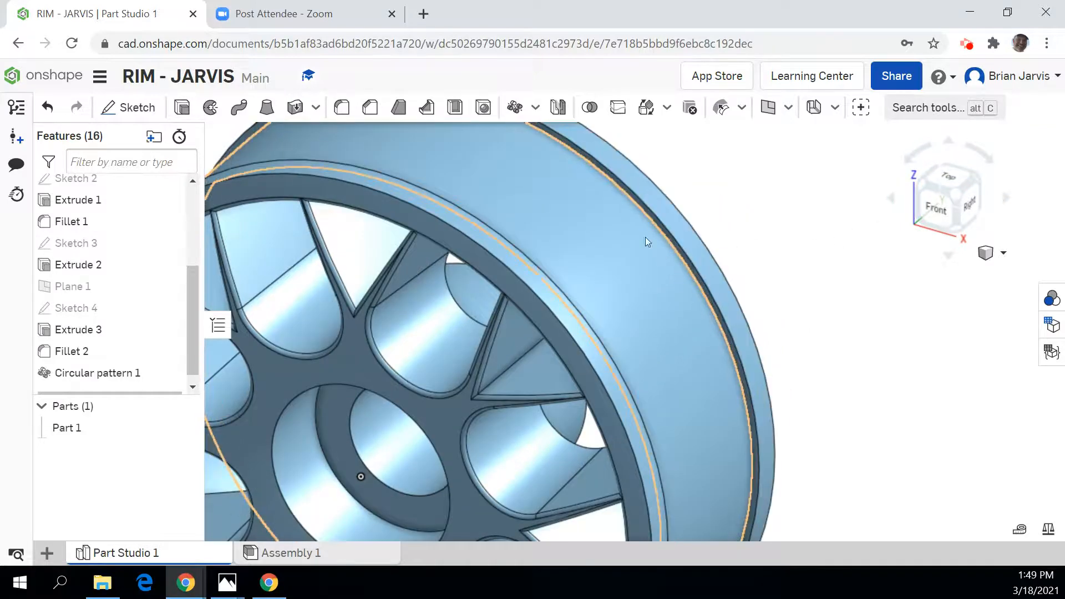
left_click(370, 107)
scroll(657, 254, "up", 5)
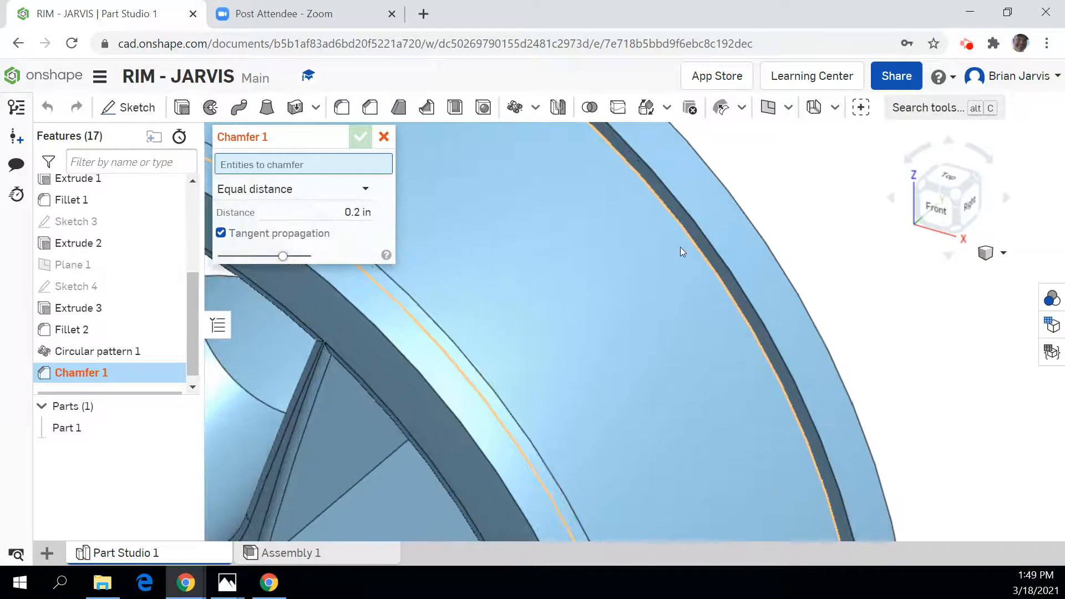
left_click(691, 235)
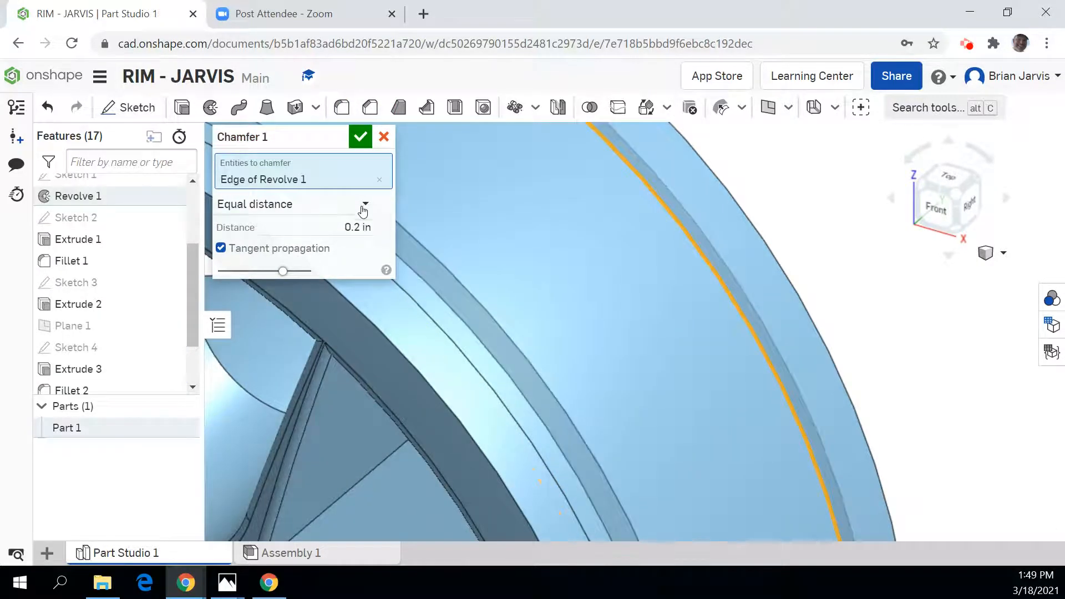
left_click(354, 229)
type(".0")
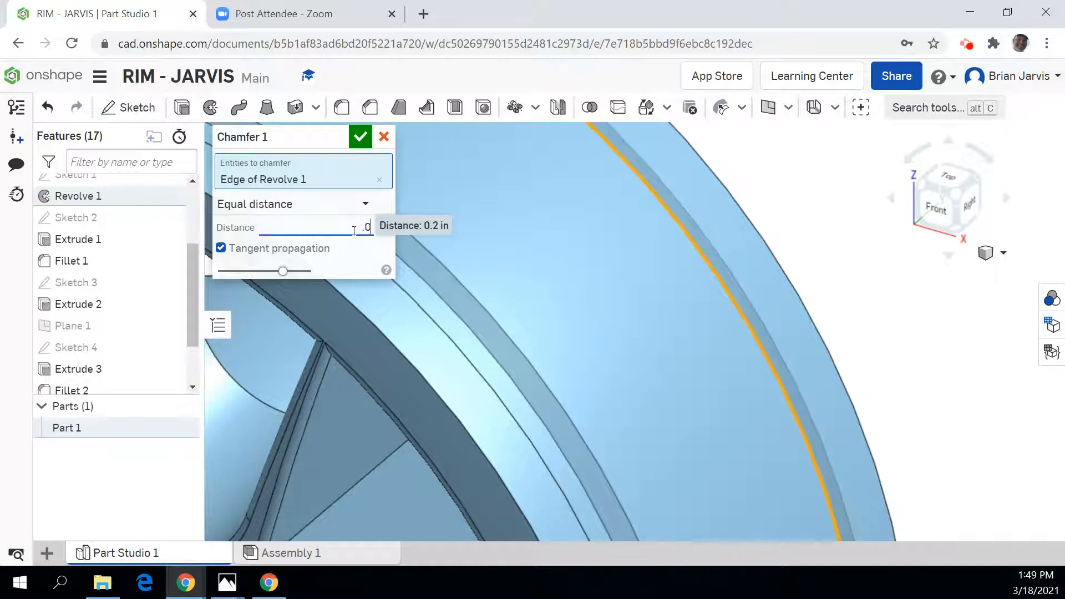
type("1")
key("Return")
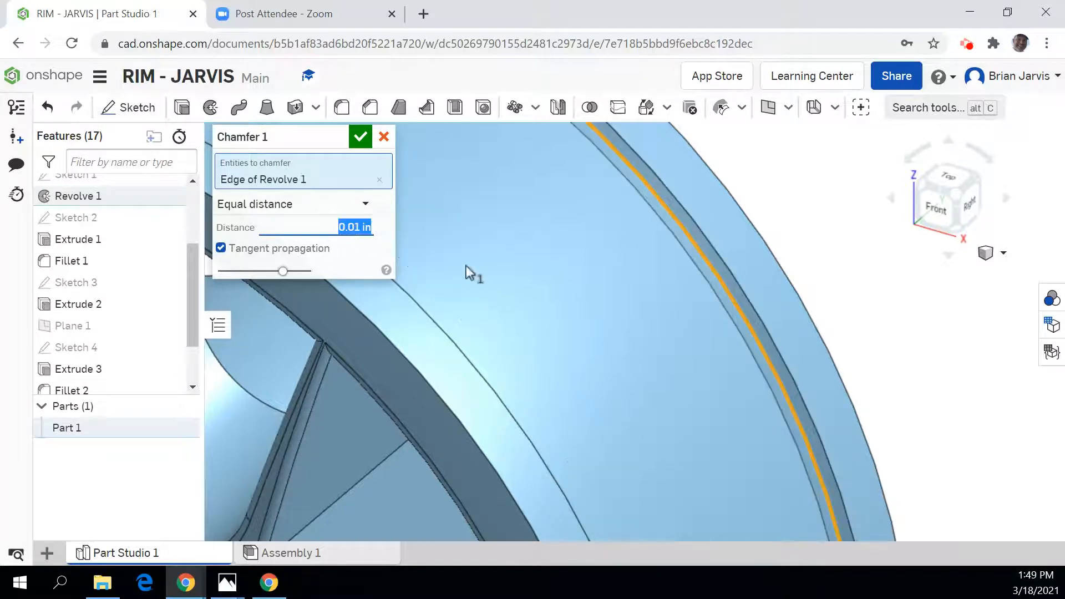
- Add the barrel's circular edge beside the front flange to the 0.01 in chamfer and accept it
left_click(972, 182)
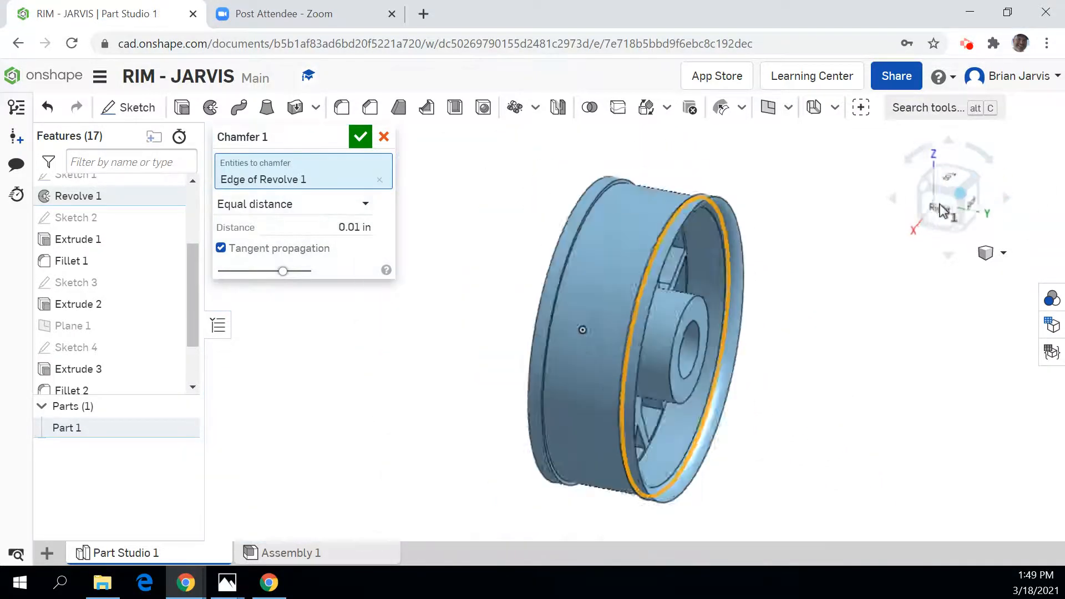
scroll(601, 229, "up", 5)
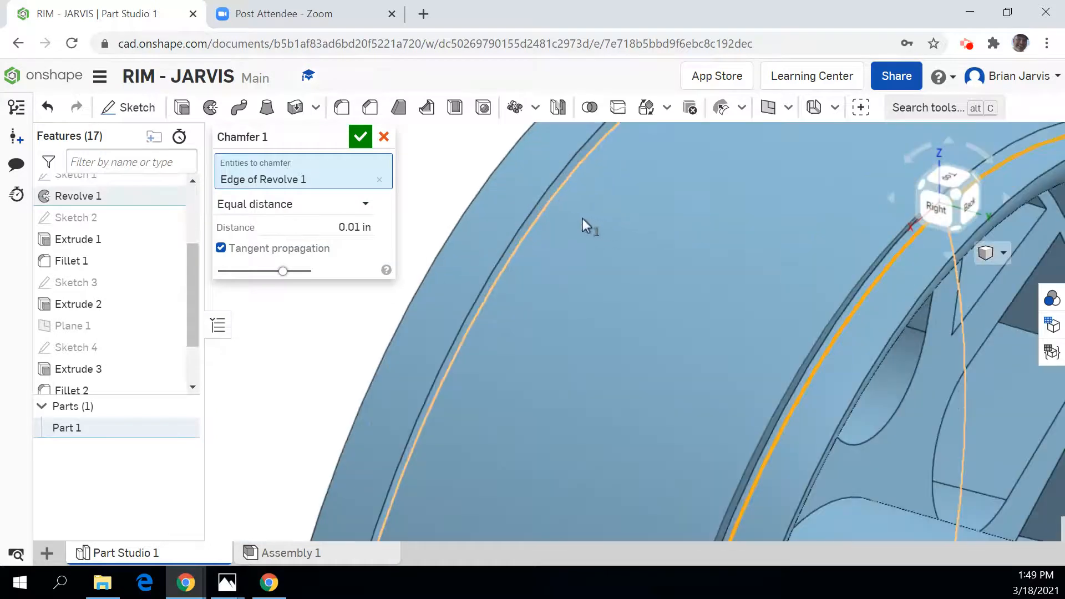
left_click(553, 197)
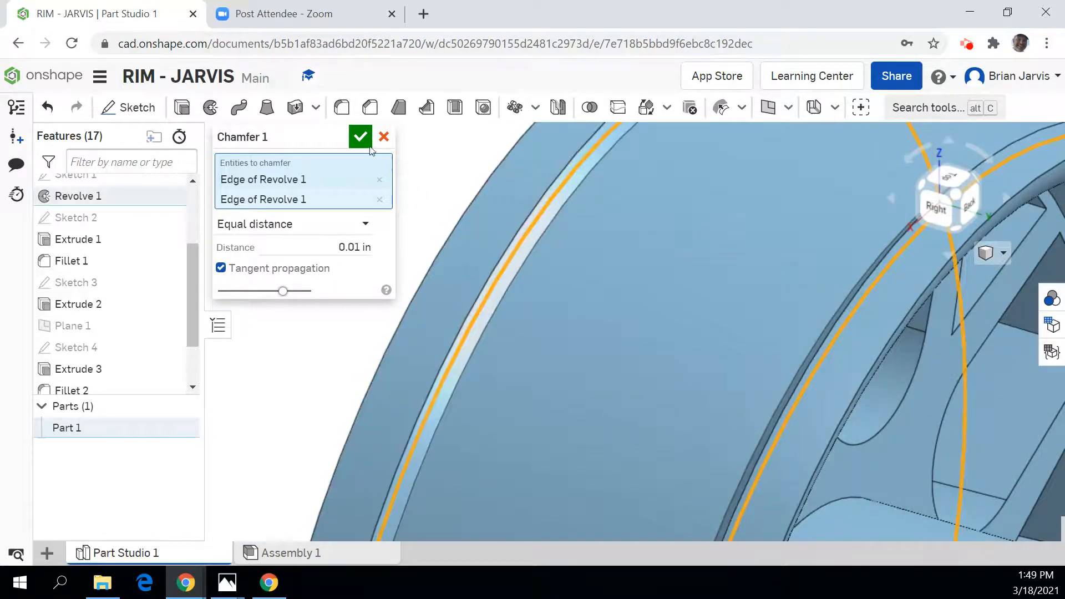
left_click(358, 136)
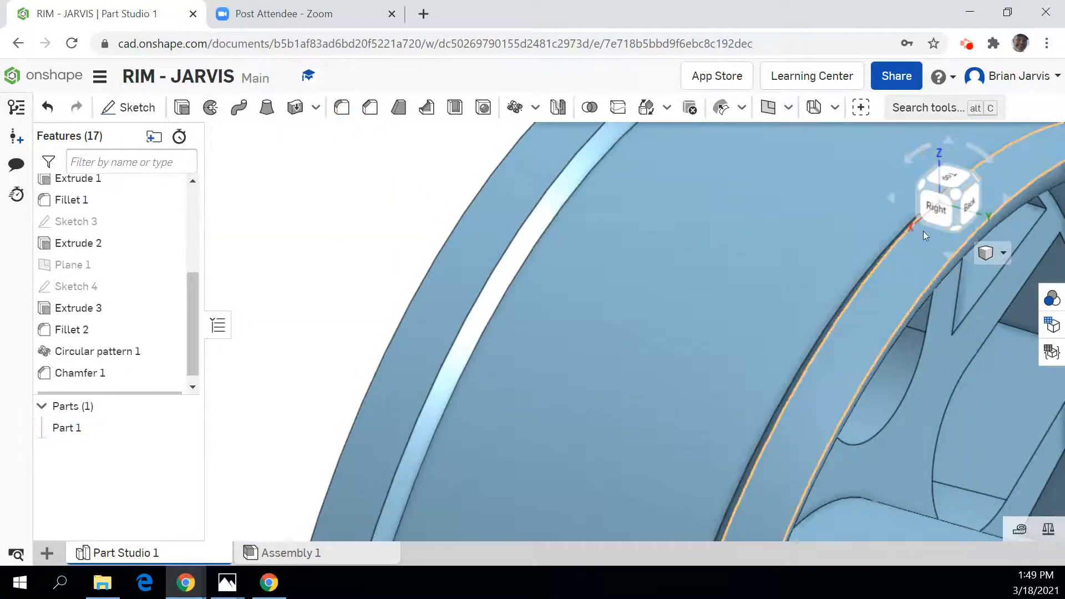
- Examine the chamfered barrel and the patterned spokes from the side, front and rear of the rim
left_click_drag(931, 218, 941, 208)
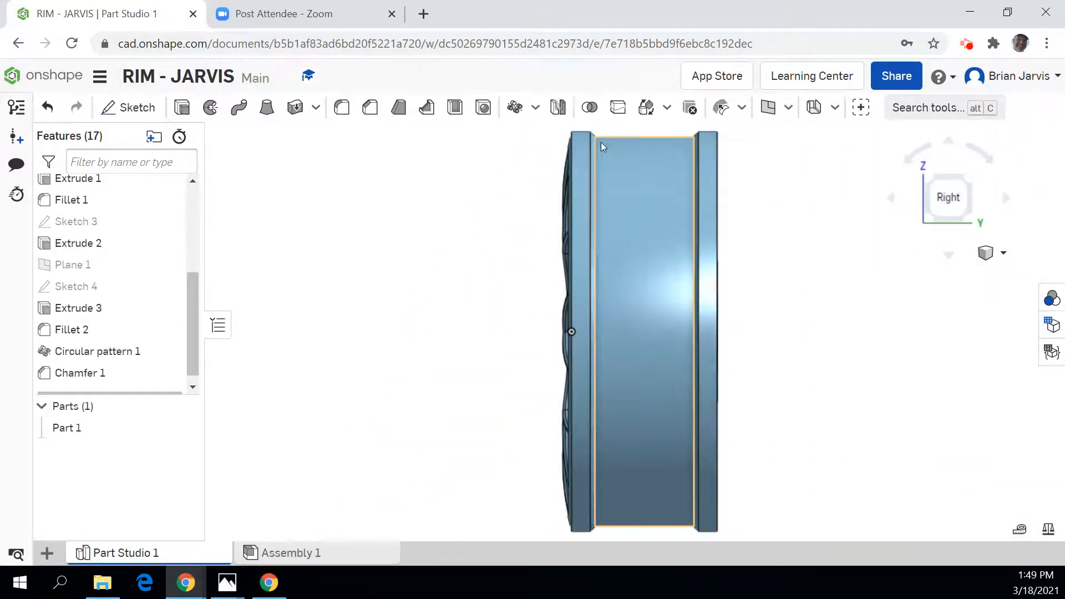
left_click(934, 178)
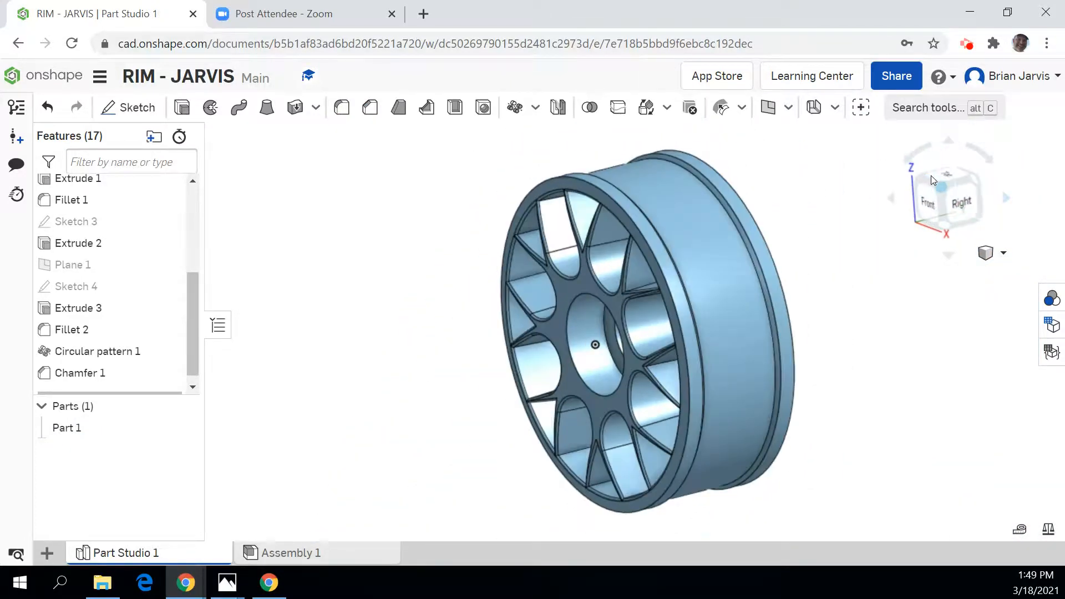
scroll(864, 385, "down", 3)
scroll(855, 386, "up", 6)
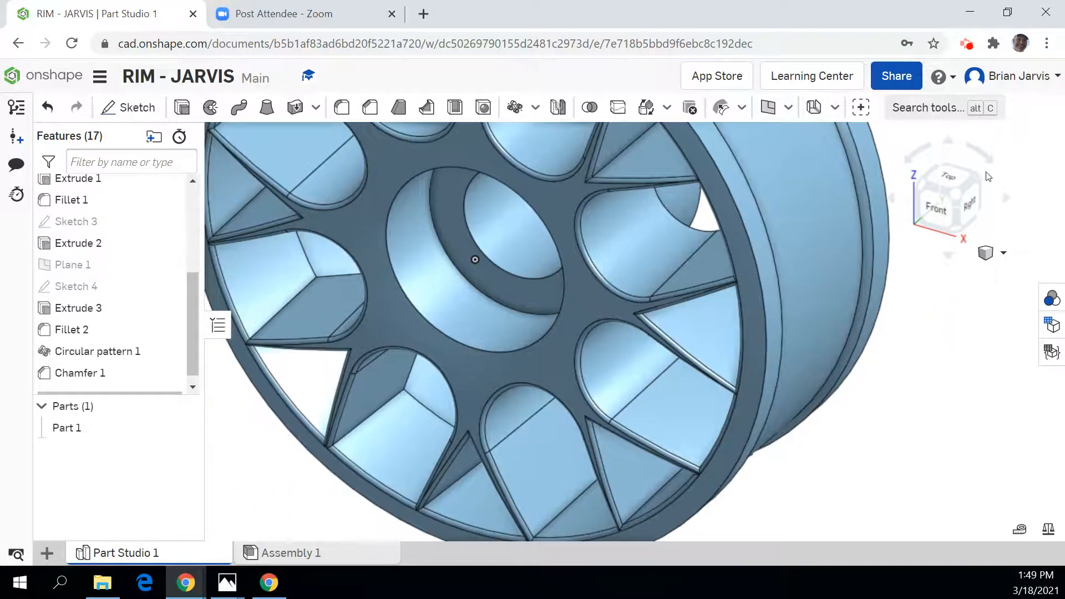
left_click(983, 180)
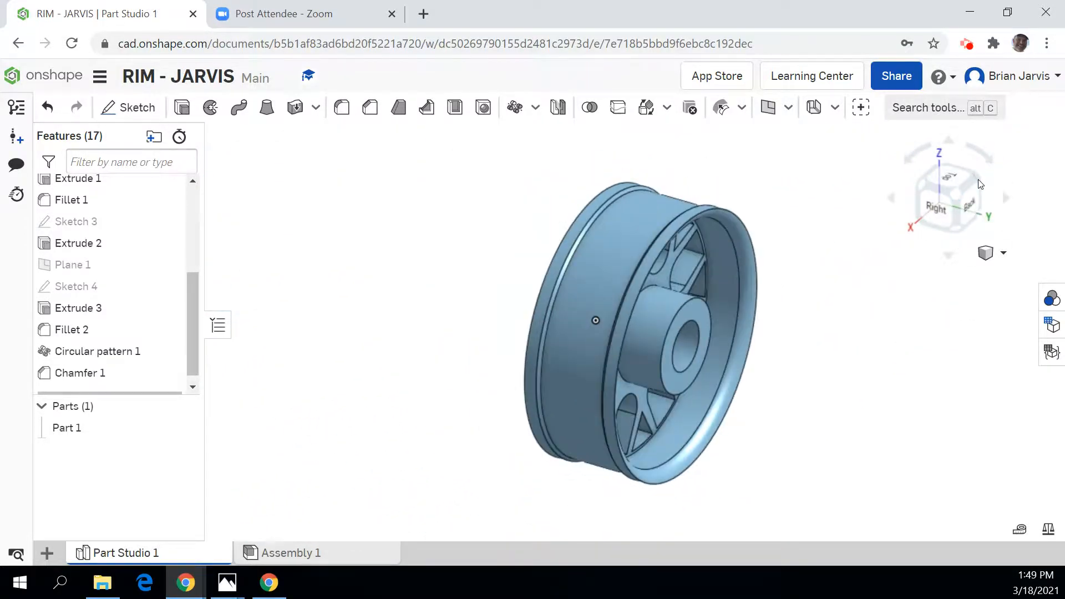
left_click(981, 184)
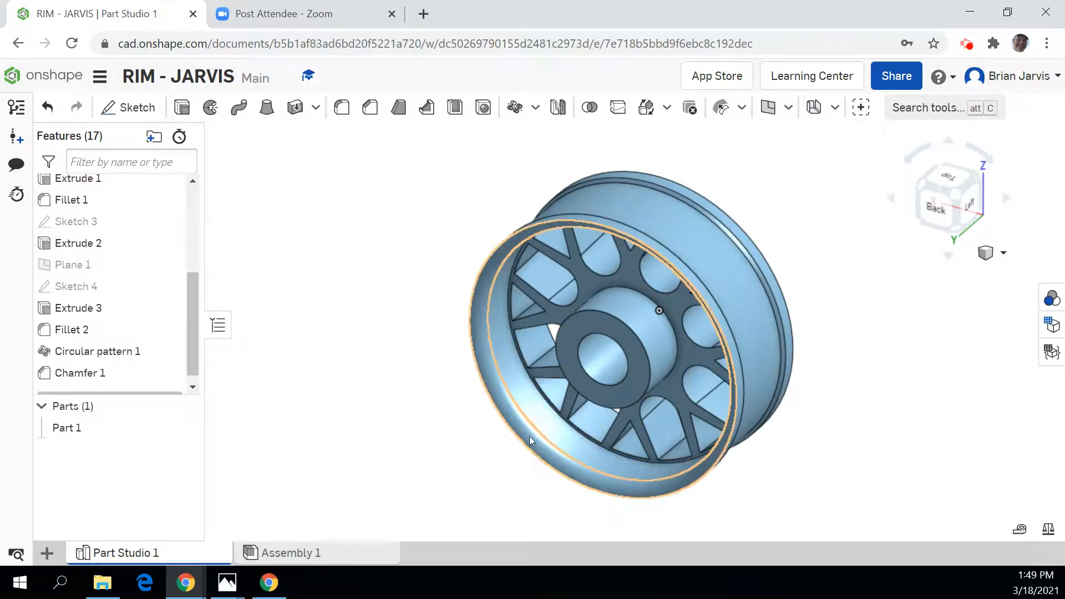
scroll(529, 436, "up", 3)
scroll(530, 436, "up", 2)
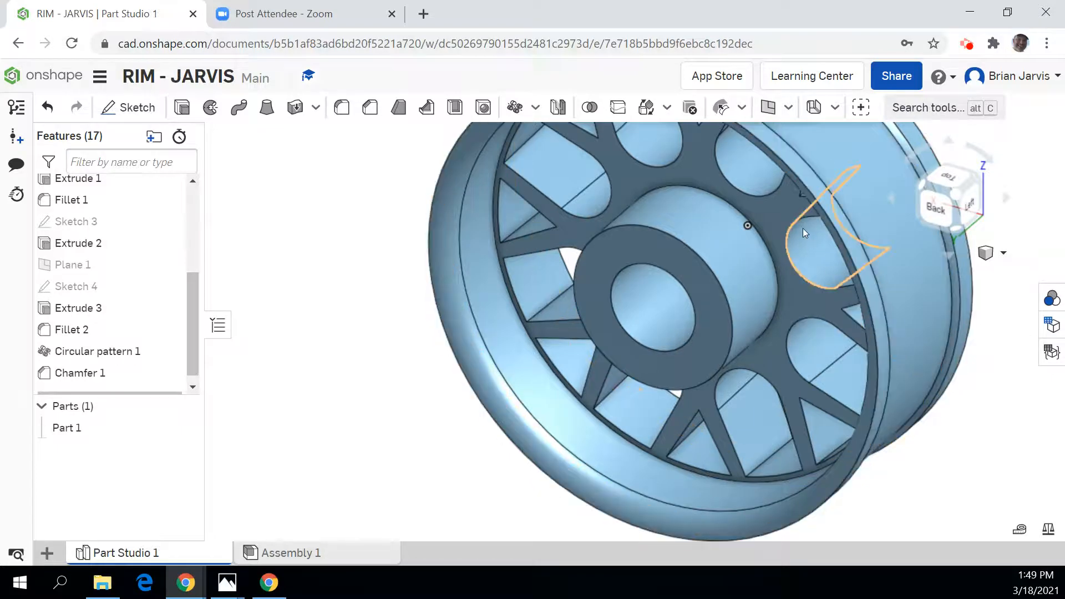
- Start a new sketch on the rear face of the spokes and view it from the back
left_click(778, 222)
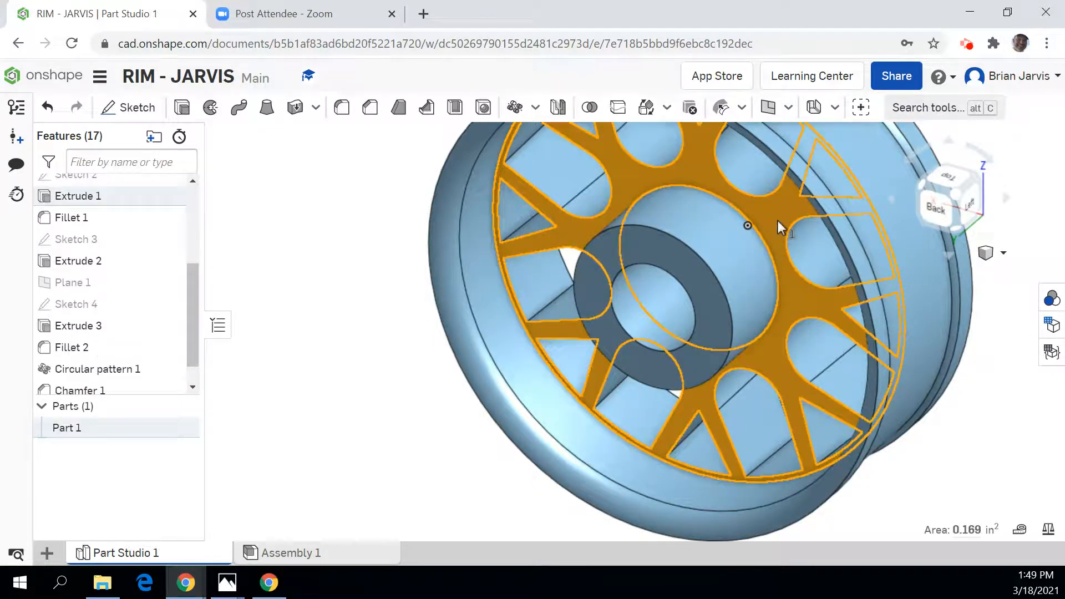
right_click(777, 221)
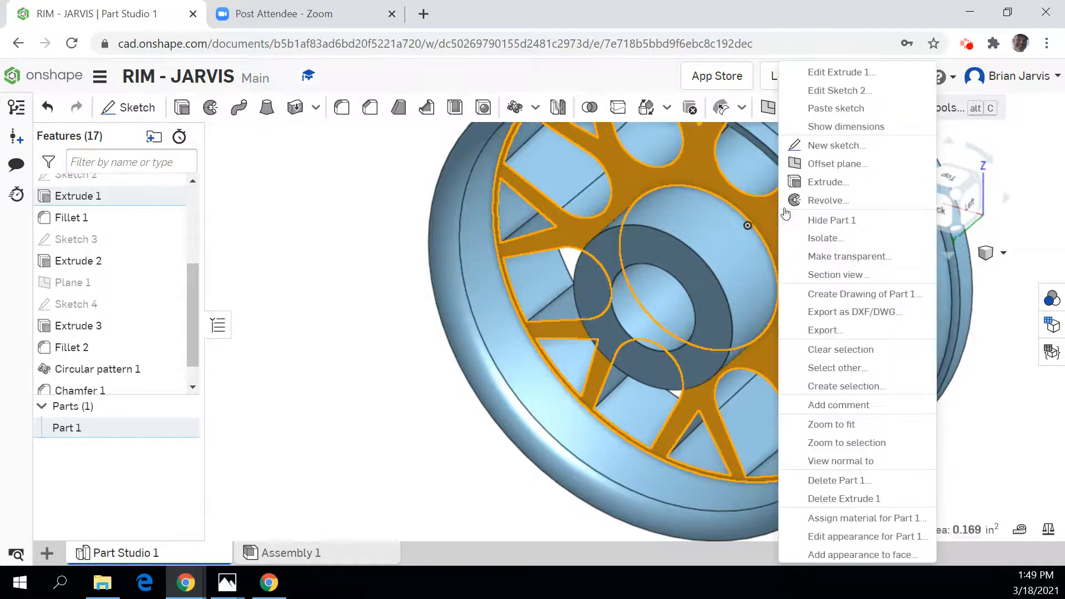
left_click(812, 149)
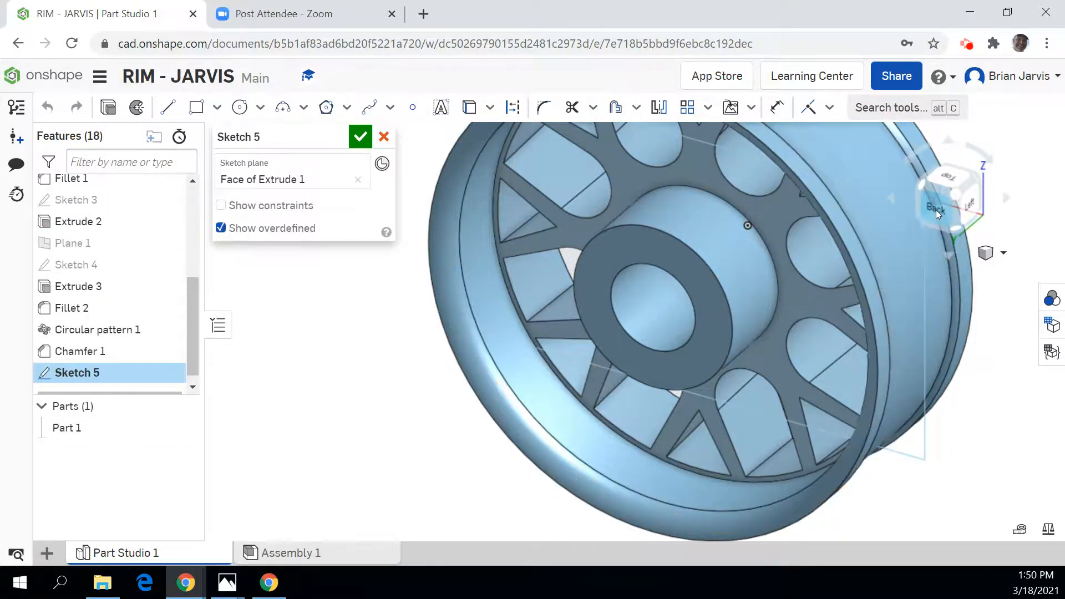
left_click(935, 211)
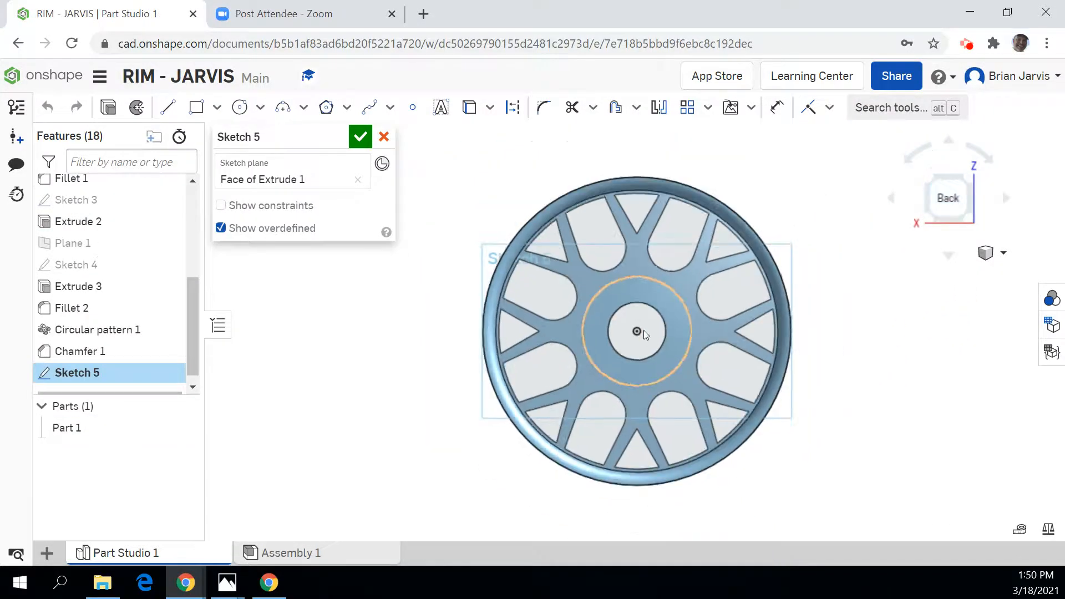
- Sketch a circle about 0.73 in in diameter centred on the origin, crossing the outer ends of the spokes
scroll(643, 330, "up", 5)
left_click(252, 108)
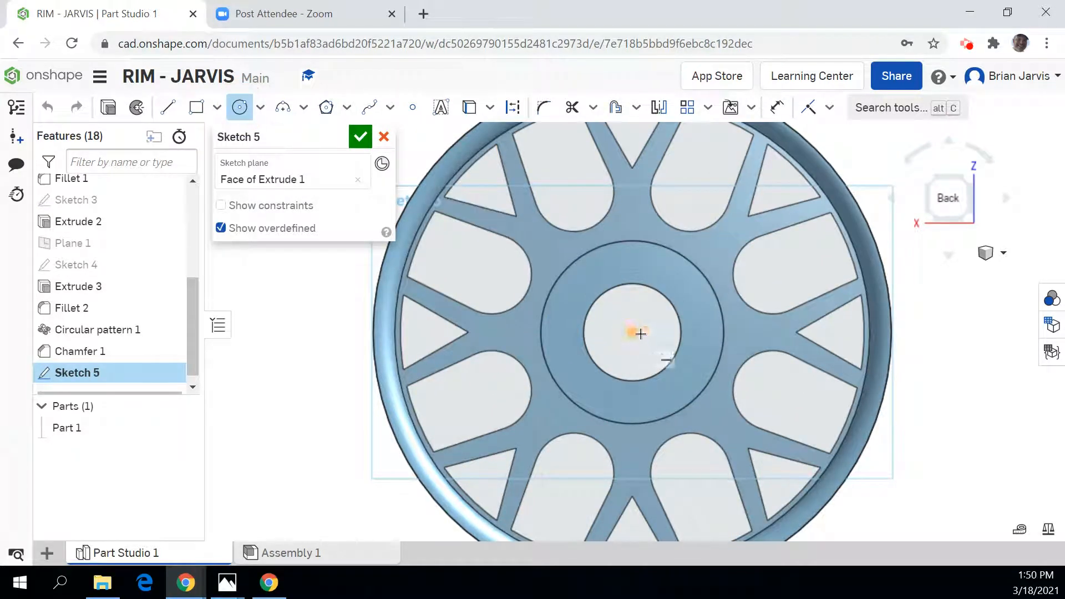
left_click(633, 332)
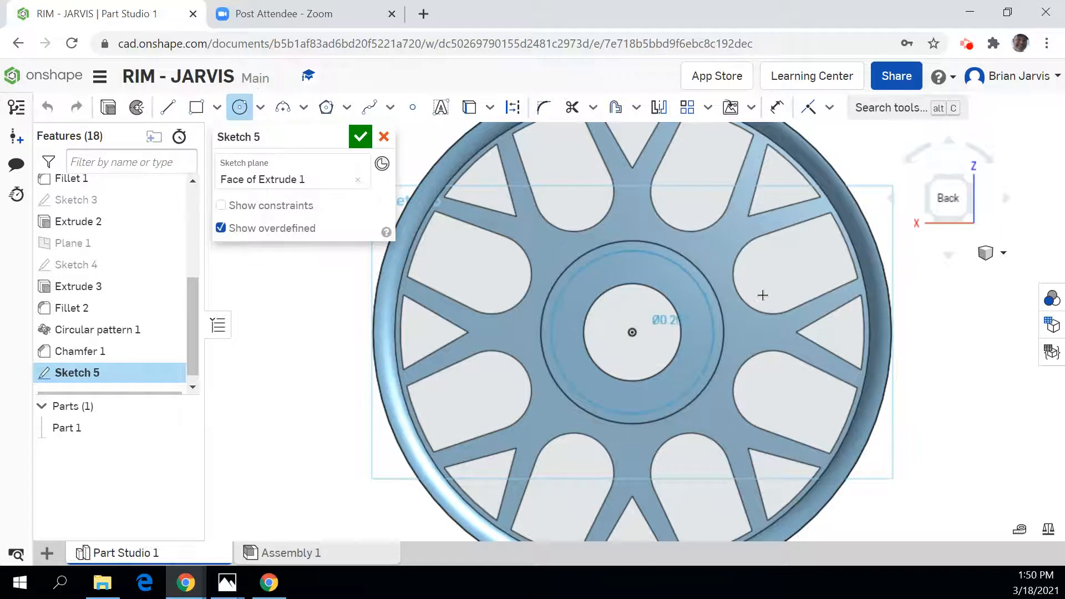
left_click(841, 250)
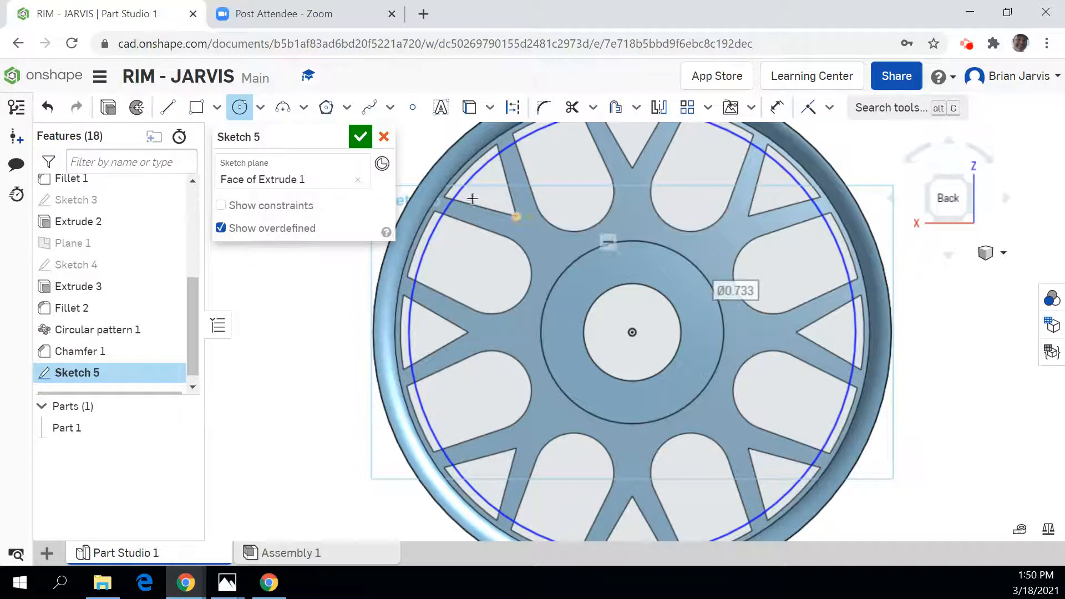
- Dimension the diameter of the circle across the spokes to 0.68 in
left_click(777, 108)
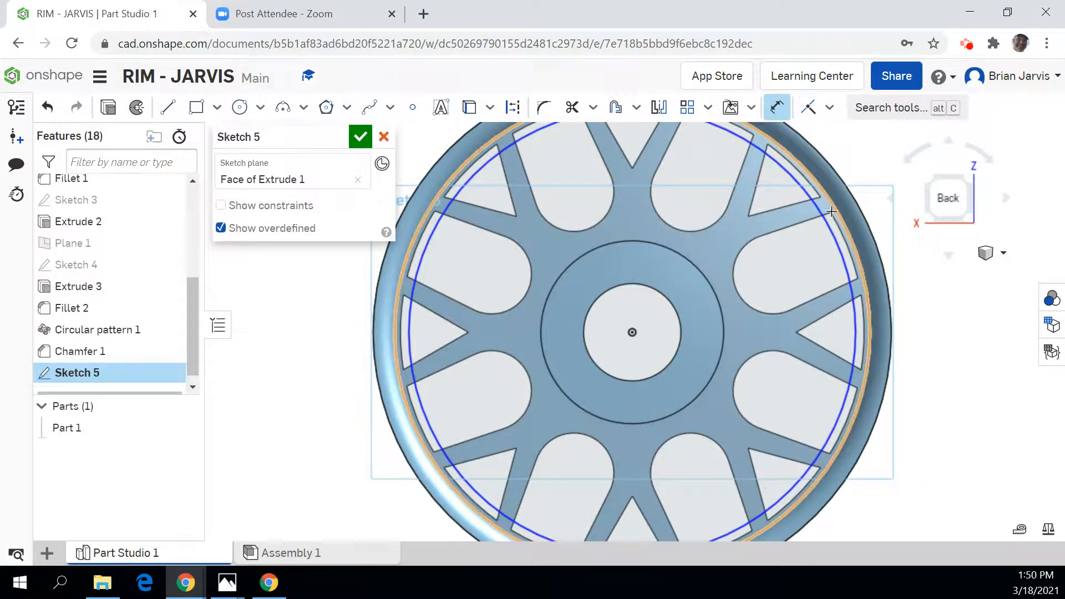
left_click(834, 241)
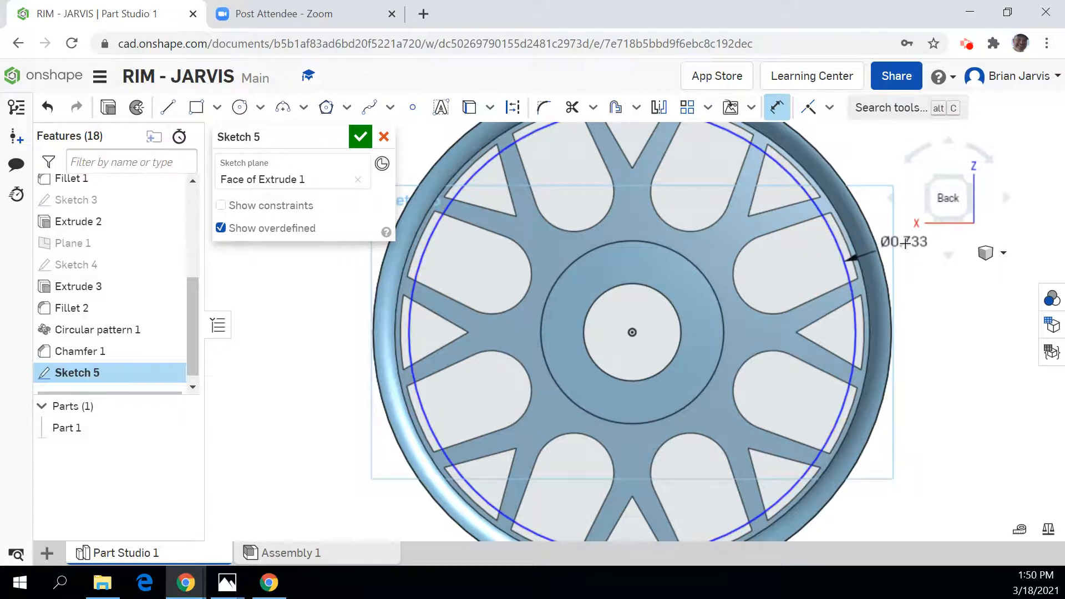
left_click(949, 254)
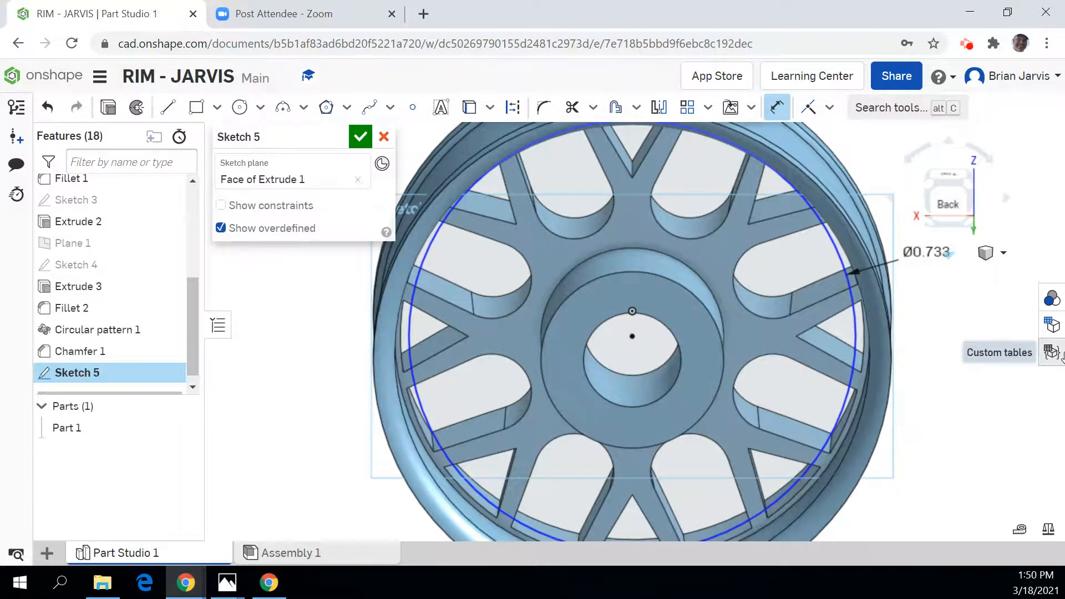
left_click(966, 315)
key("BackSpace")
type(".68")
key("Return")
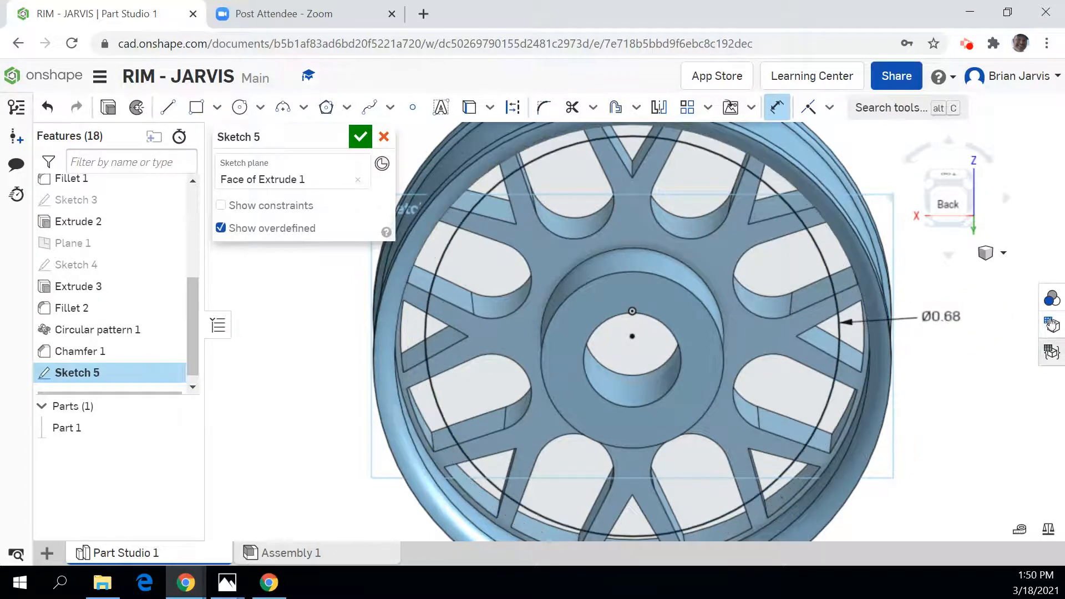
- Change the diameter of the circle across the spokes to 0.72 in
left_click(948, 204)
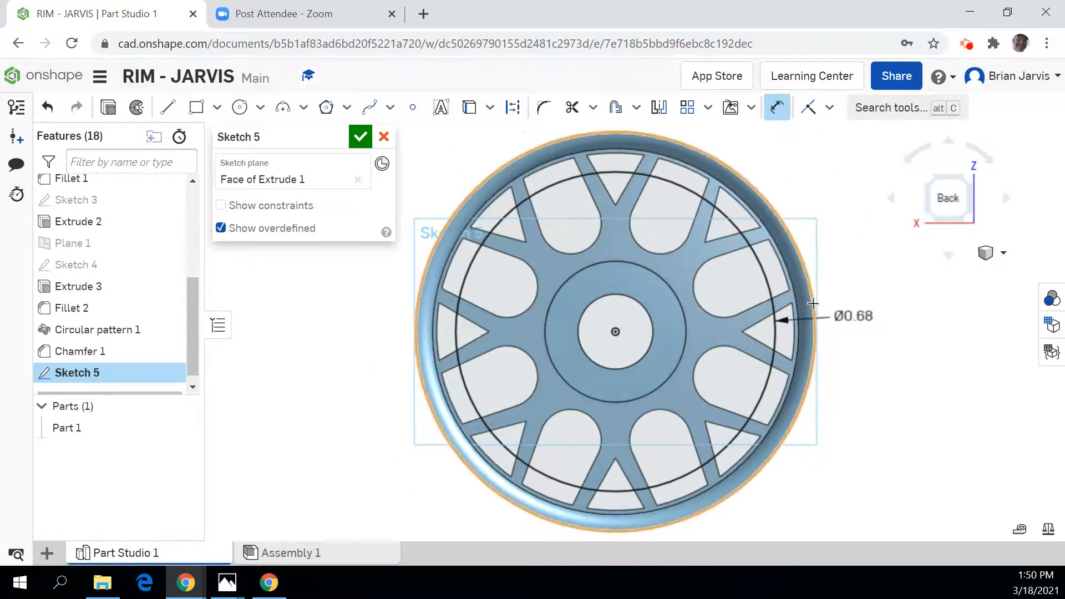
scroll(813, 300, "up", 5)
left_click(893, 304)
double_click(894, 306)
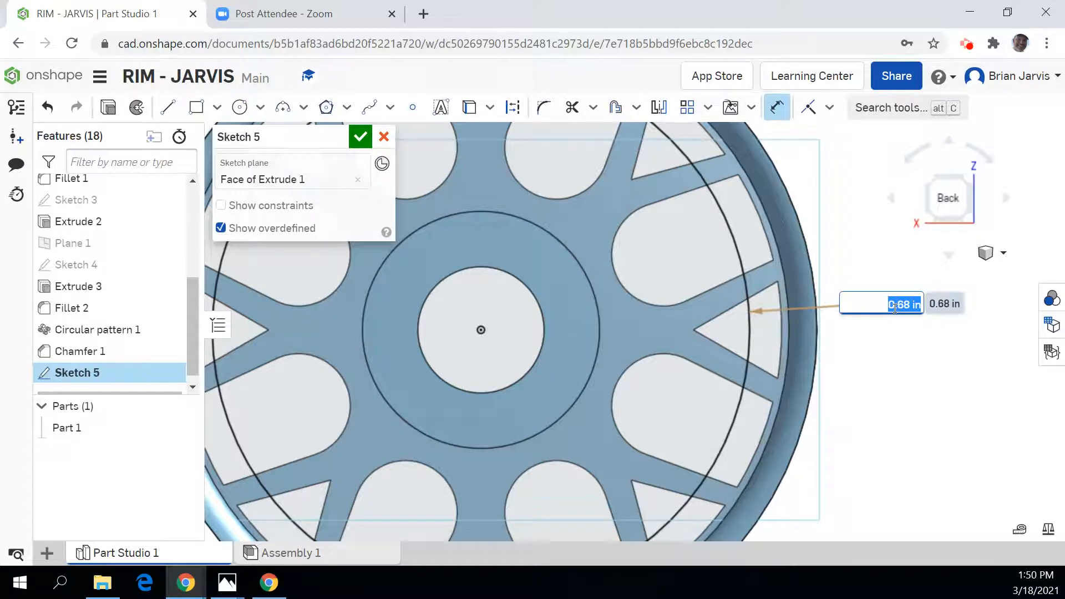
key("BackSpace")
type(".72")
key("Return")
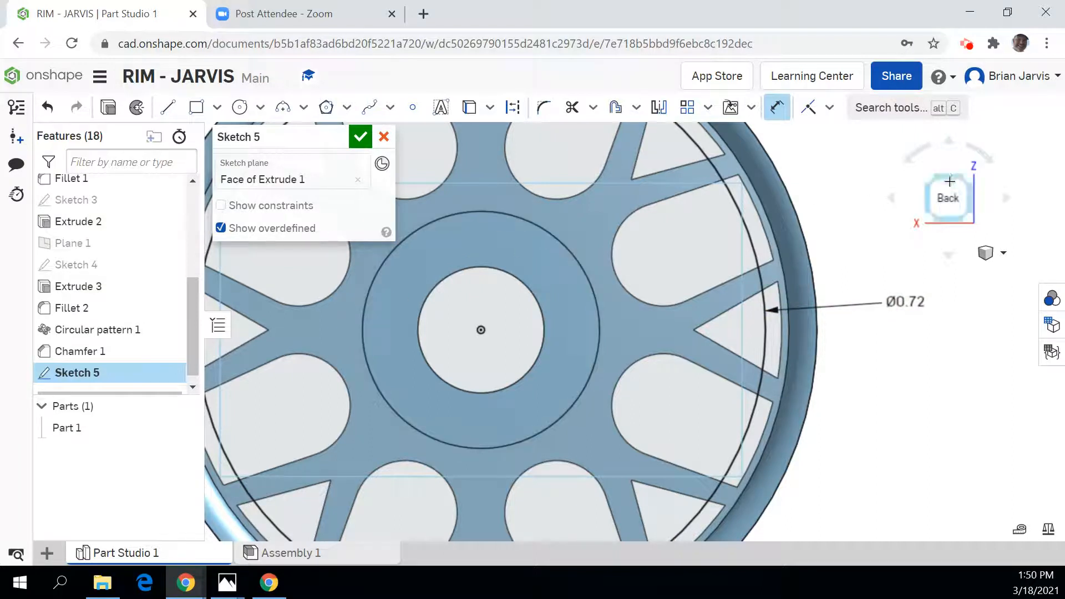
- Sketch a second, larger circle centred on the origin, just outside the spoke openings, about 0.797 in in diameter
left_click(241, 110)
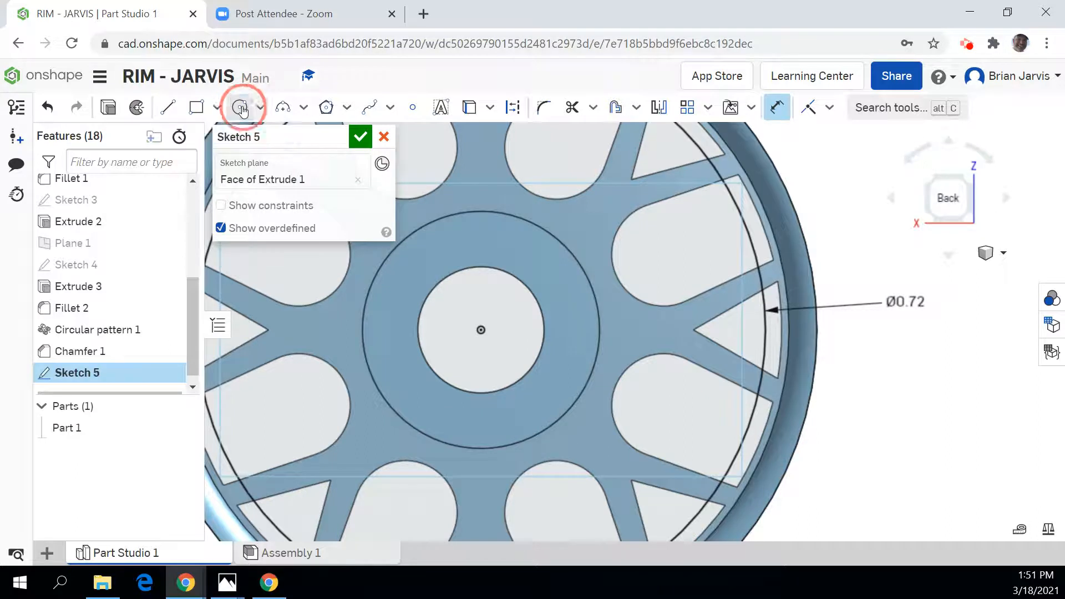
left_click(481, 331)
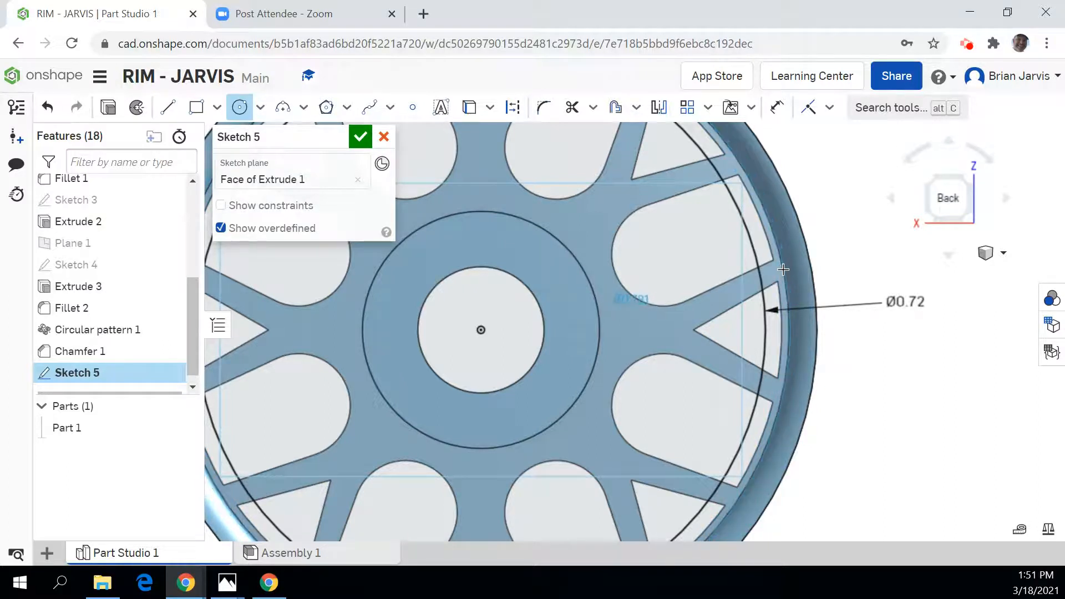
scroll(785, 300, "up", 5)
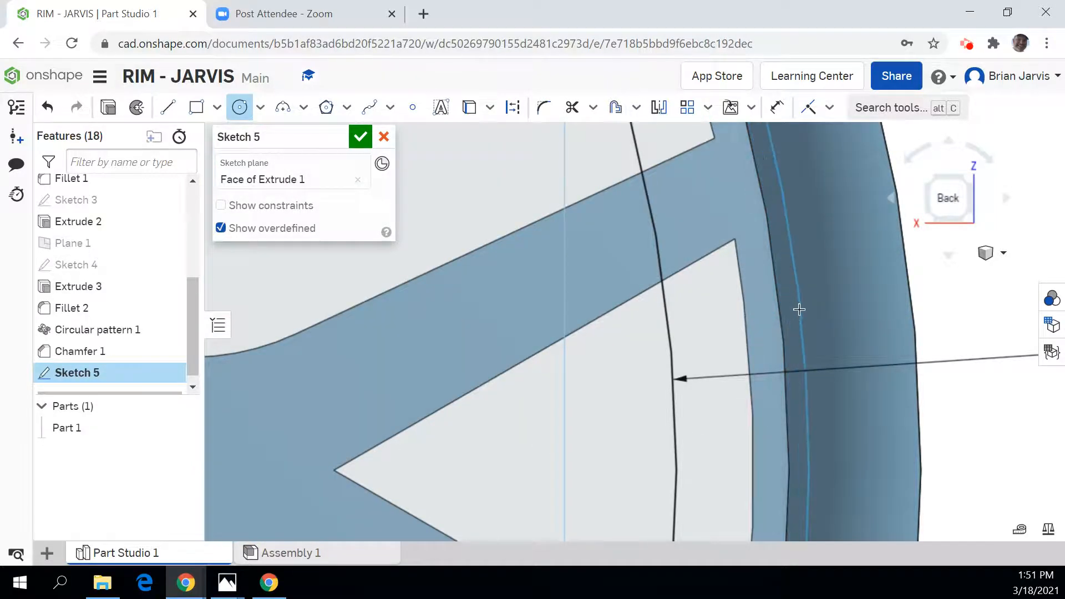
- Dimension the larger circle's diameter to 0.8 in and accept the sketch
left_click(777, 107)
left_click(800, 228)
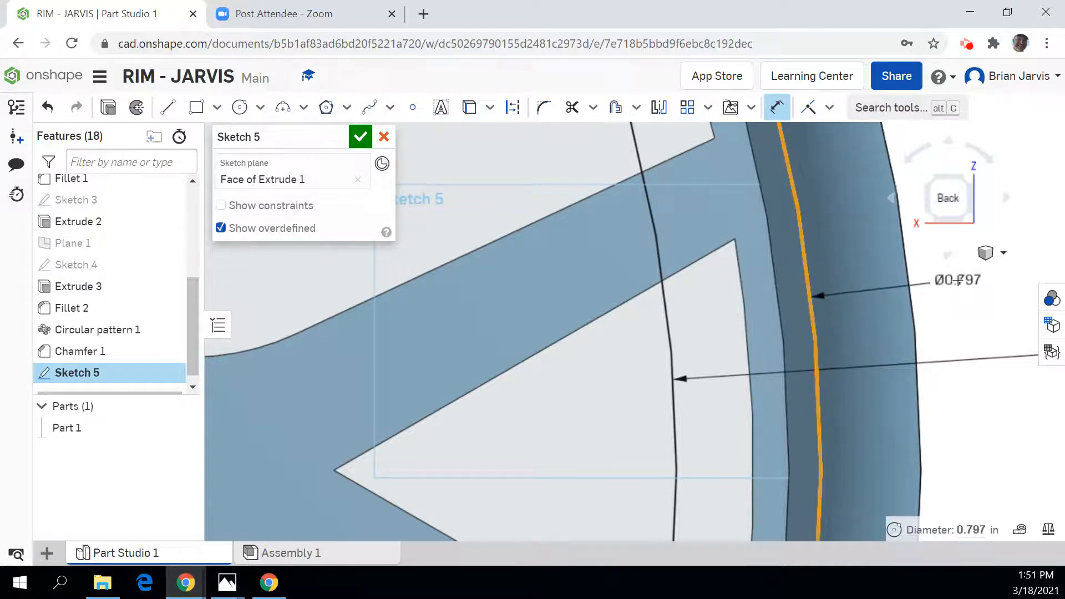
left_click(960, 280)
key("BackSpace")
type("0.8")
key("Return")
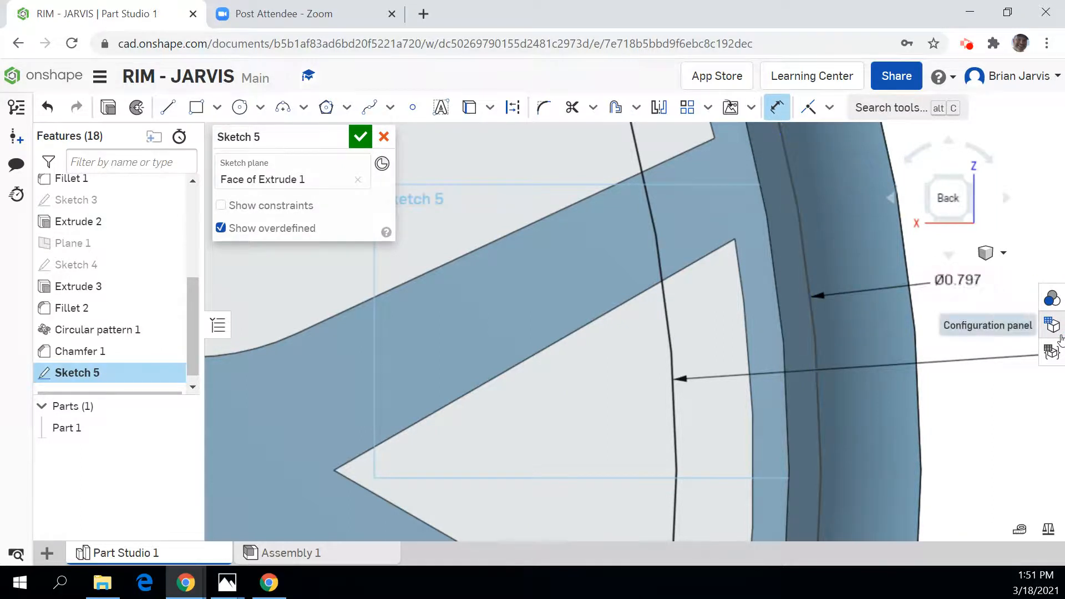
scroll(982, 317, "down", 6)
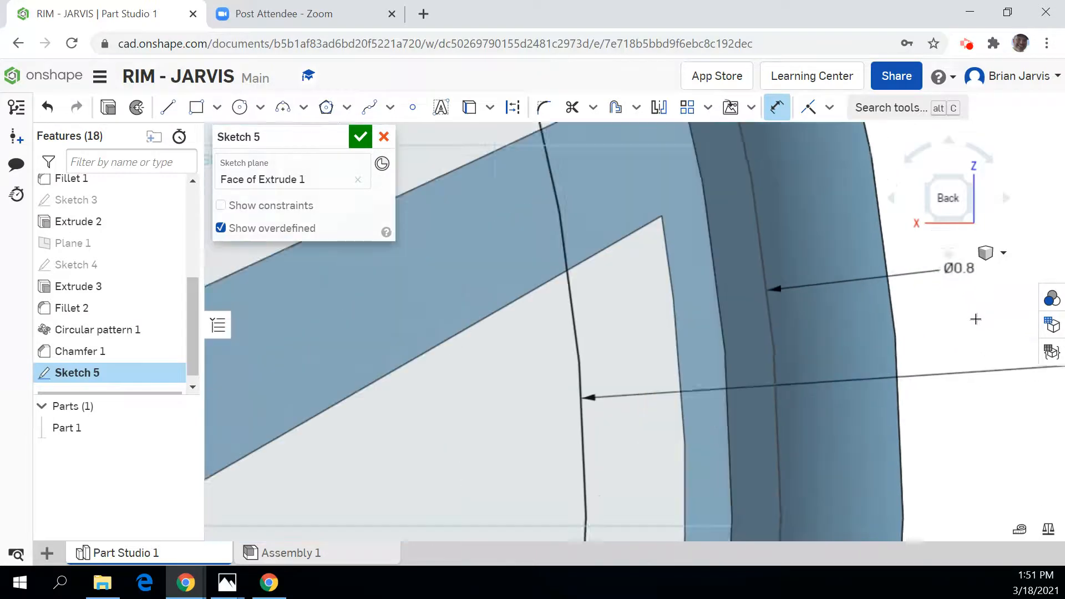
scroll(971, 320, "down", 3)
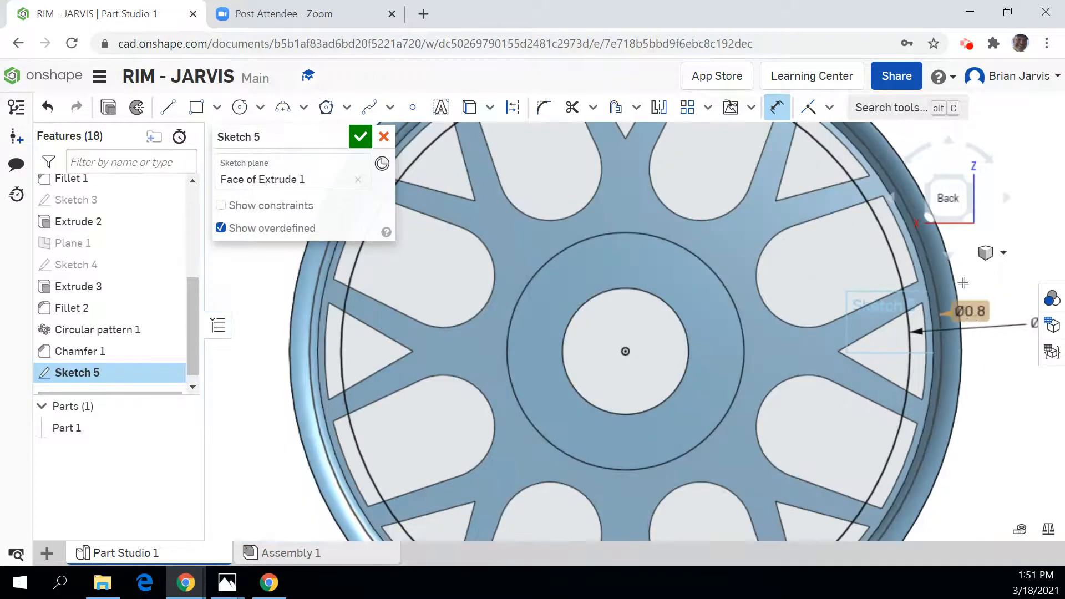
middle_click_drag(1005, 233, 889, 263)
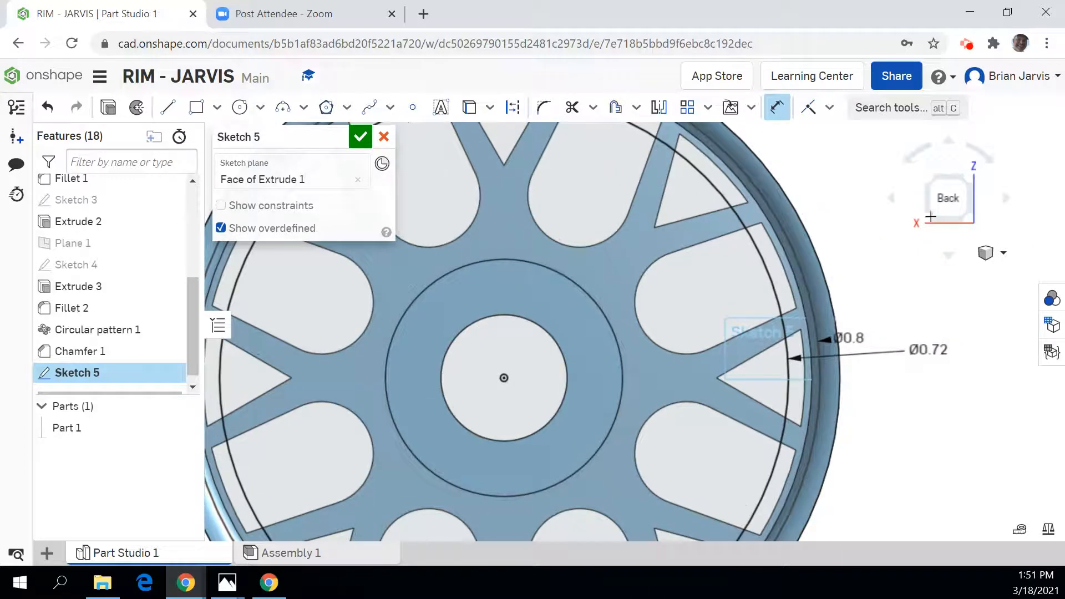
left_click(971, 182)
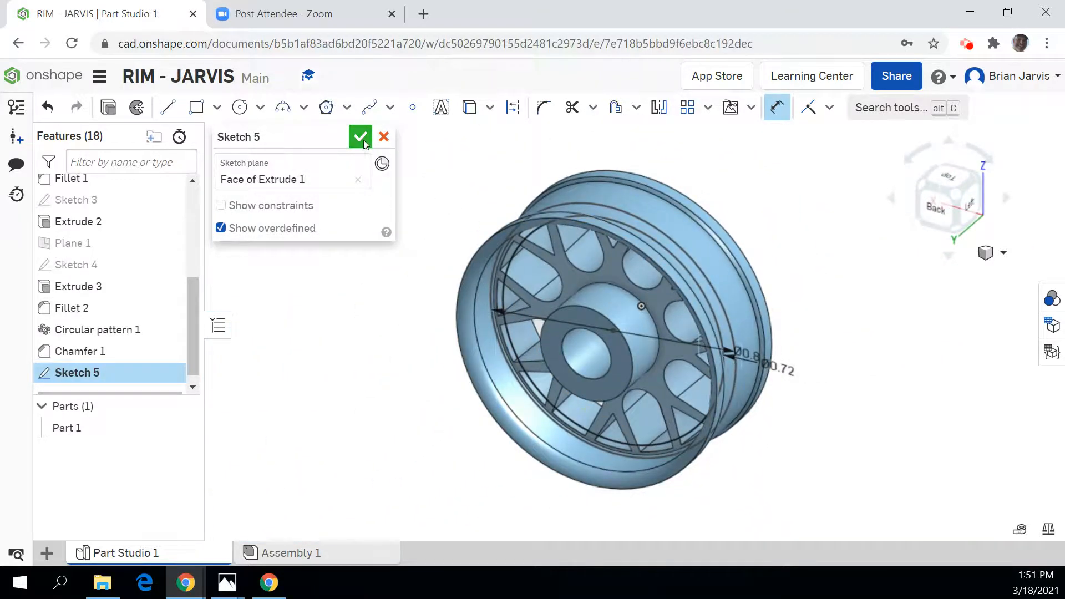
left_click(361, 138)
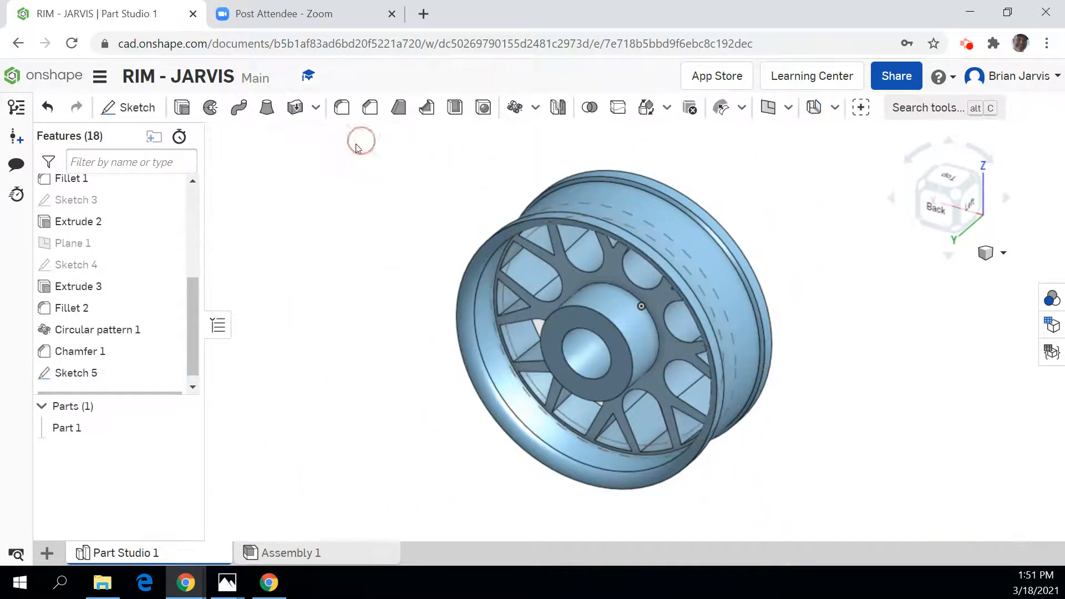
- Extrude the ring sketch on the spokes' rear face 0.04 in as an Add, merging with all
left_click(180, 110)
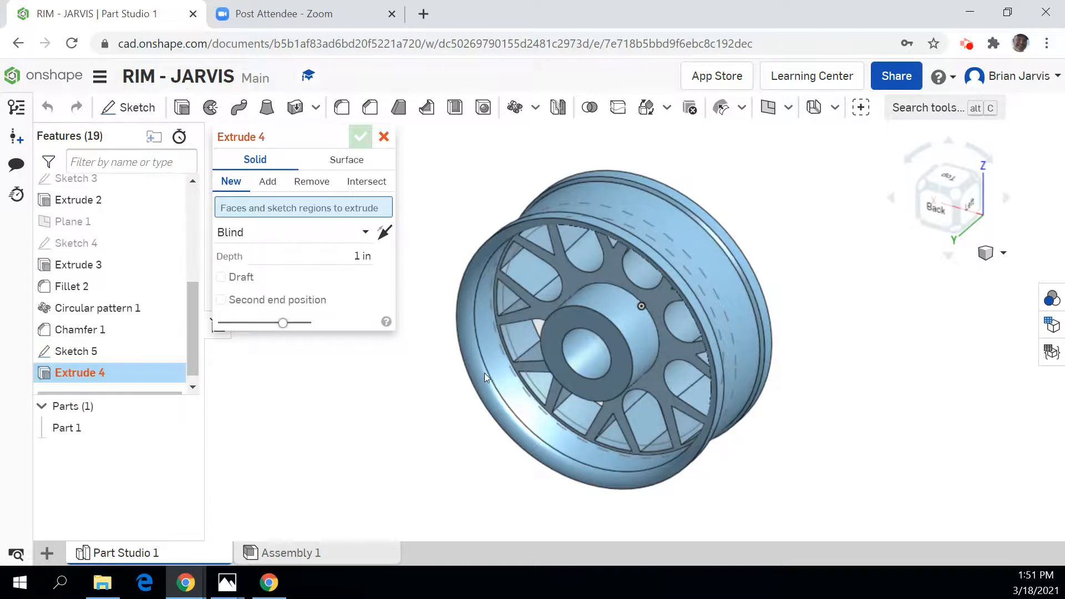
scroll(508, 408, "up", 5)
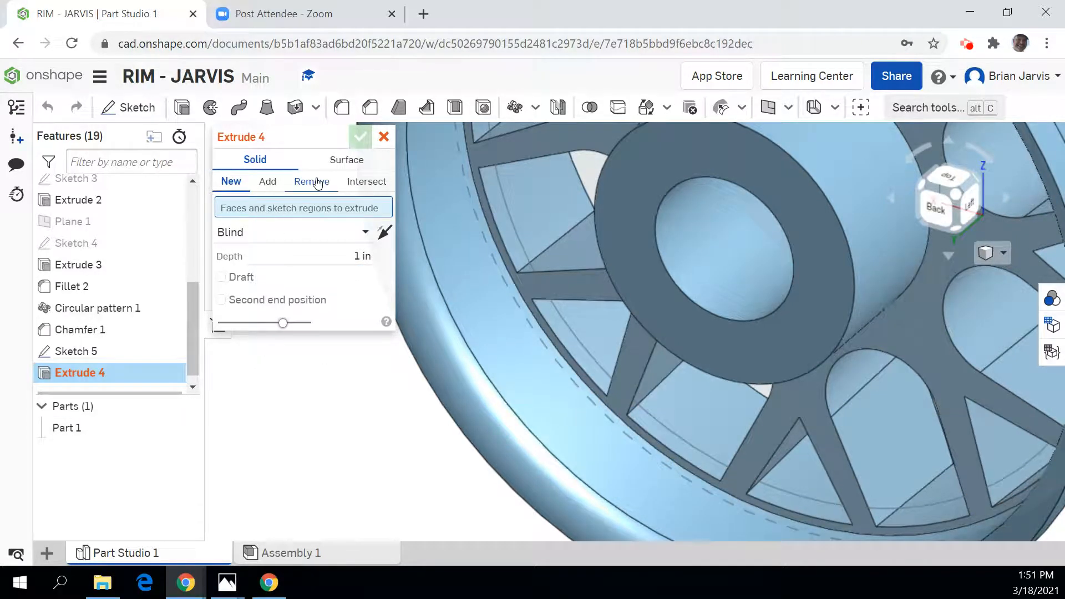
left_click(267, 184)
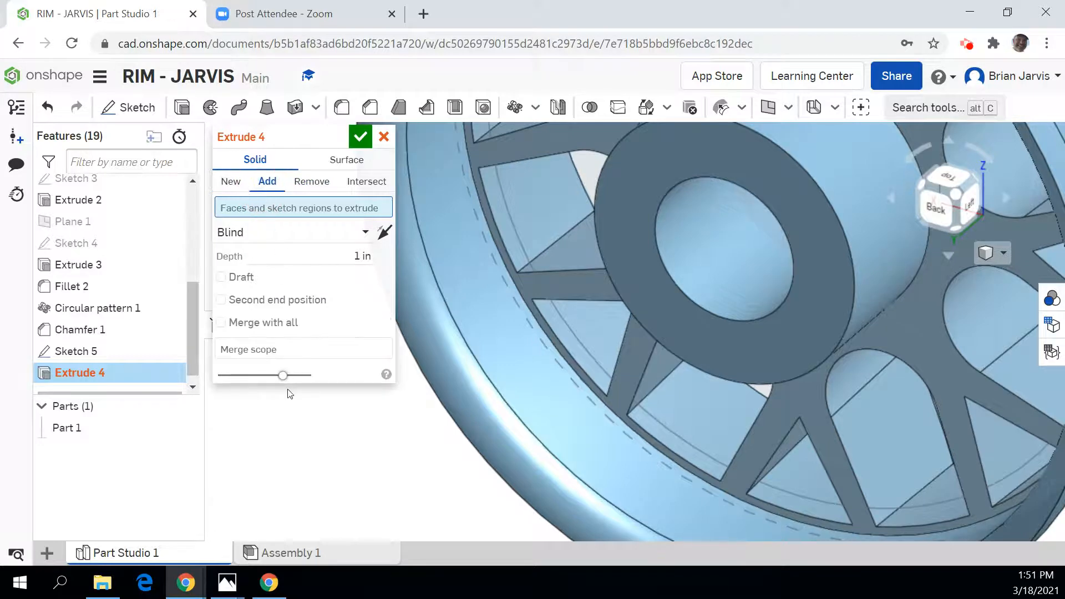
left_click(221, 322)
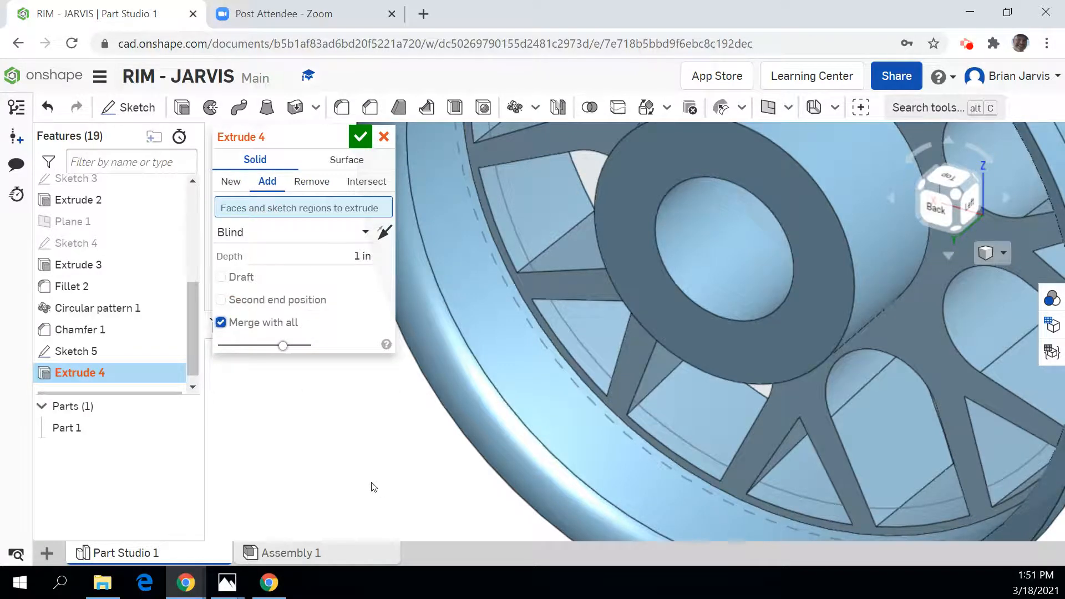
left_click(83, 352)
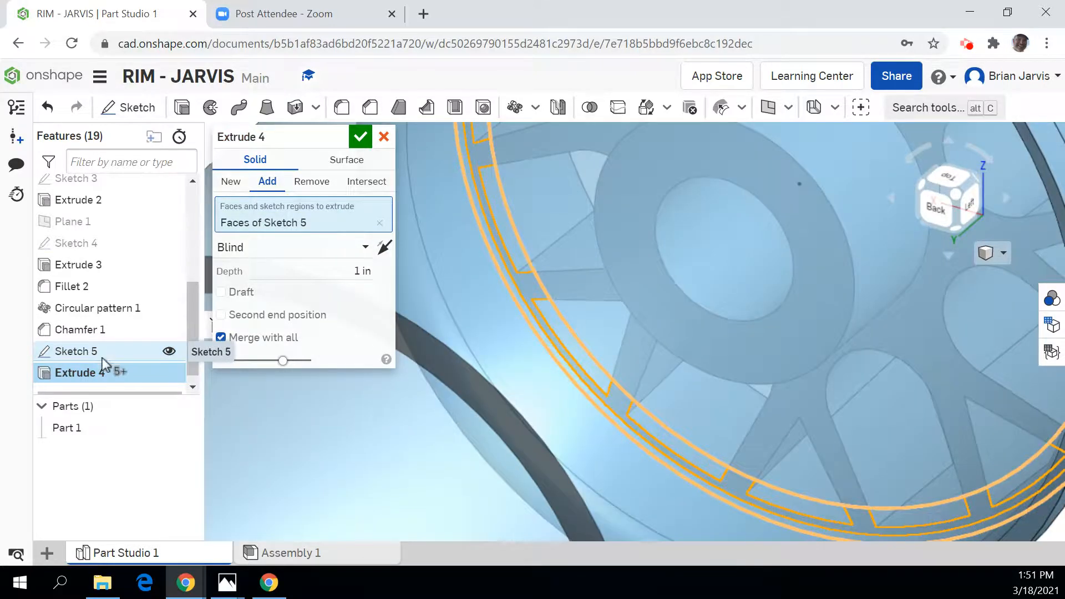
scroll(465, 436, "down", 5)
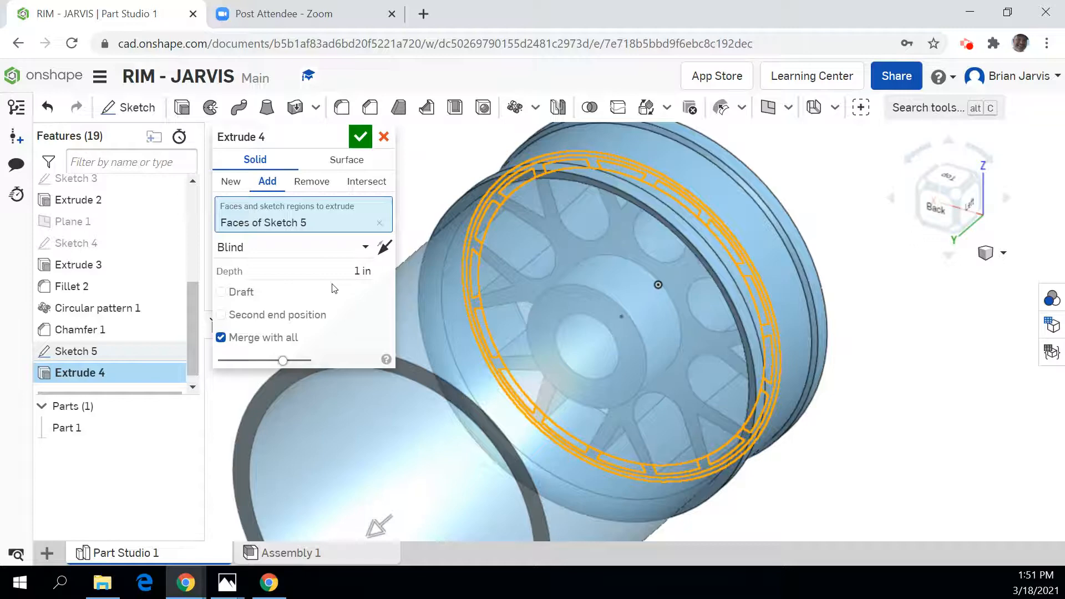
left_click(366, 270)
key("BackSpace")
key("Return")
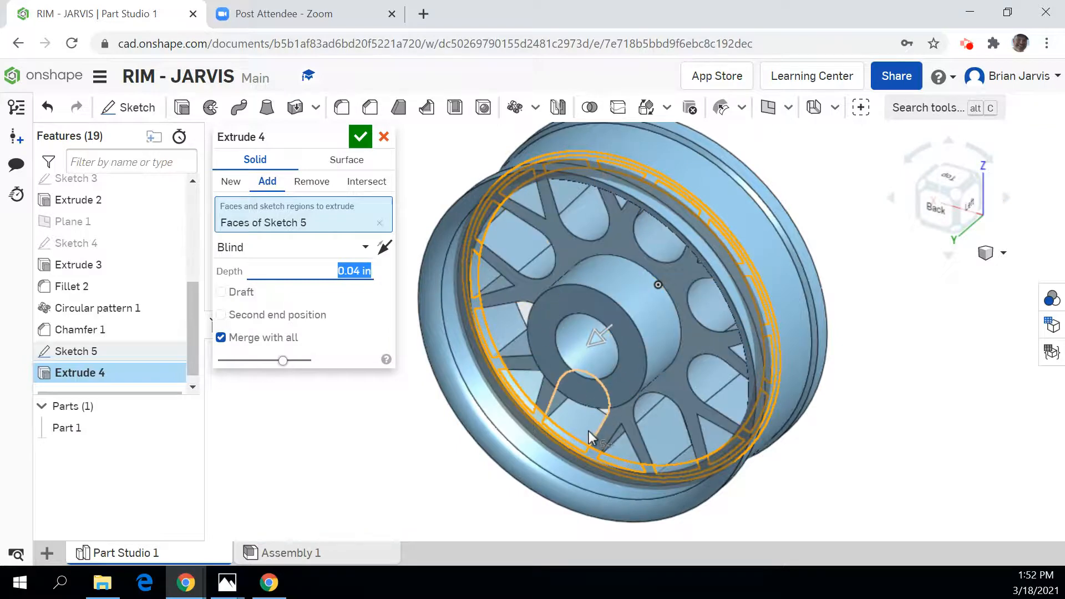
- Add a blind second end position of 0.04 in to the ring extrusion and accept the feature
scroll(584, 434, "up", 5)
scroll(584, 433, "up", 3)
middle_click_drag(580, 406, 688, 346)
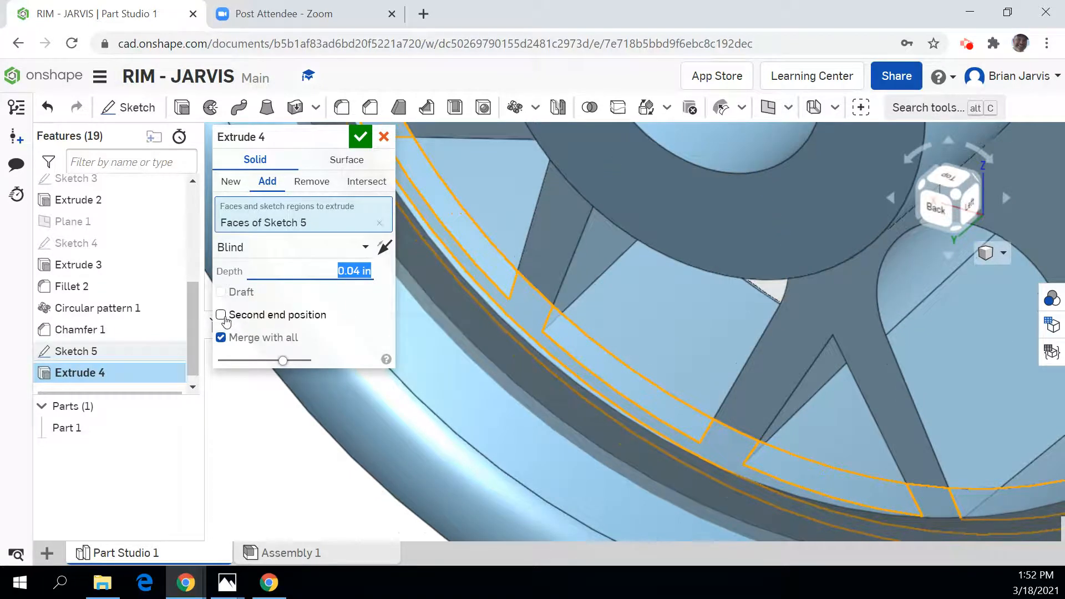
left_click(233, 317)
left_click(337, 361)
key("BackSpace")
key("Return")
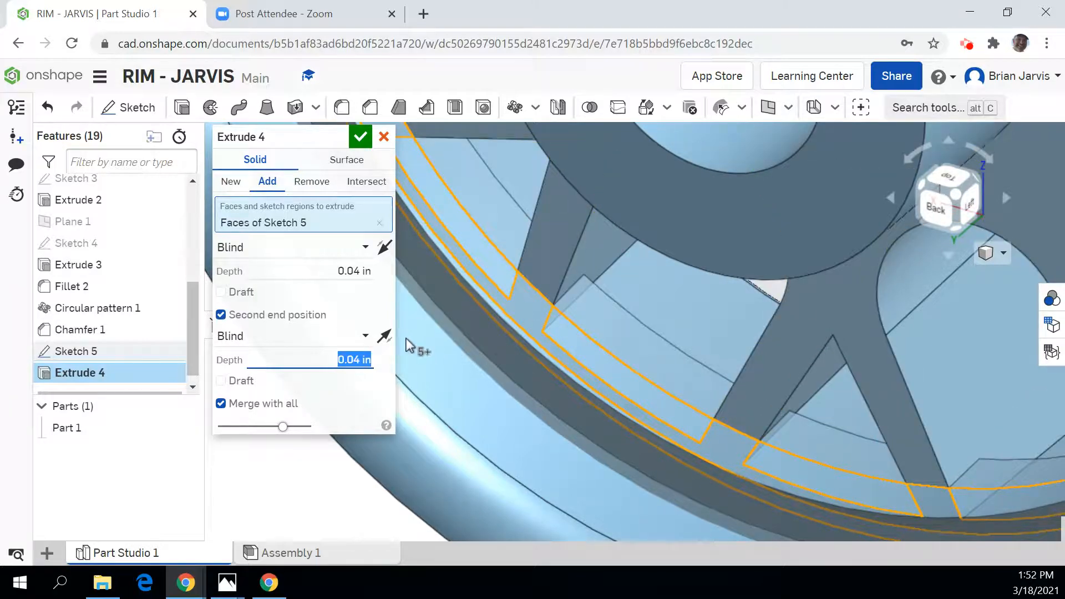
scroll(563, 361, "down", 3)
middle_click_drag(724, 404, 745, 378)
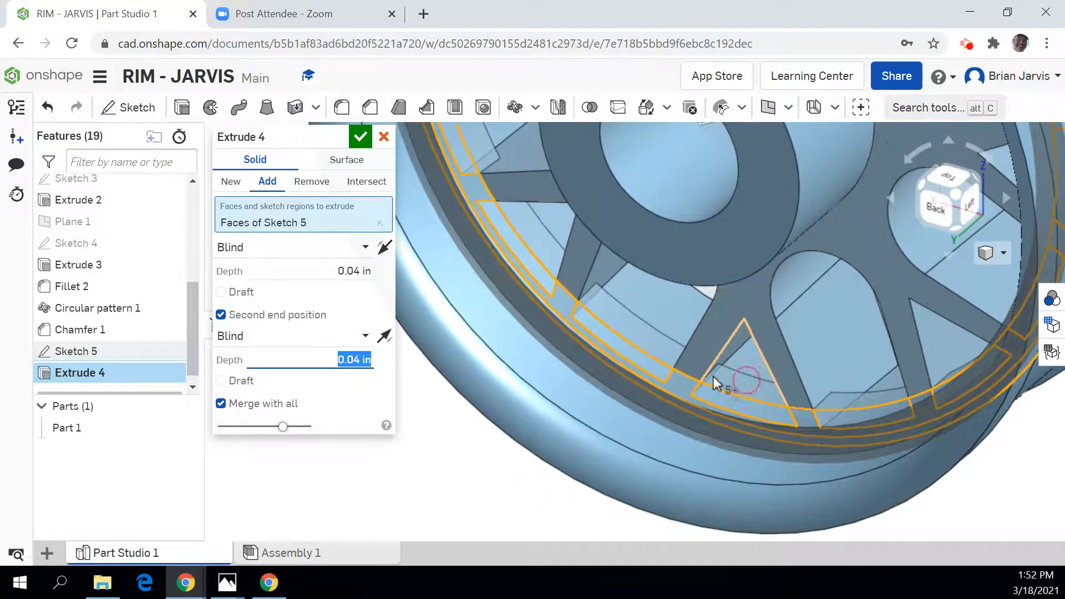
left_click(362, 138)
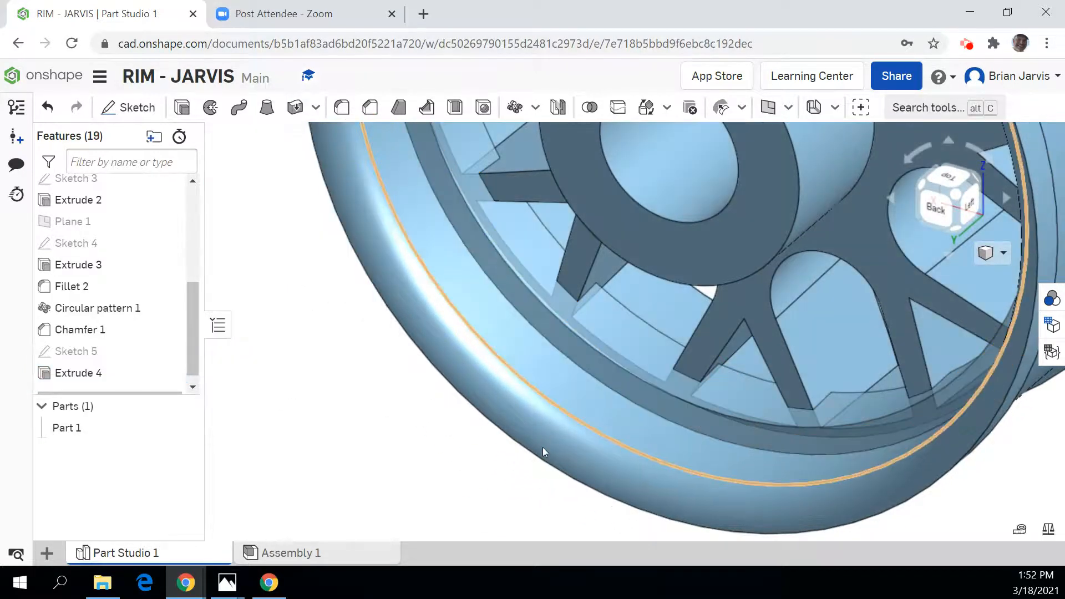
- Examine the extruded ring and spokes up close and from the rim's back, front and angled views
scroll(543, 447, "up", 2)
scroll(618, 401, "up", 2)
scroll(617, 401, "down", 3)
scroll(623, 371, "down", 3)
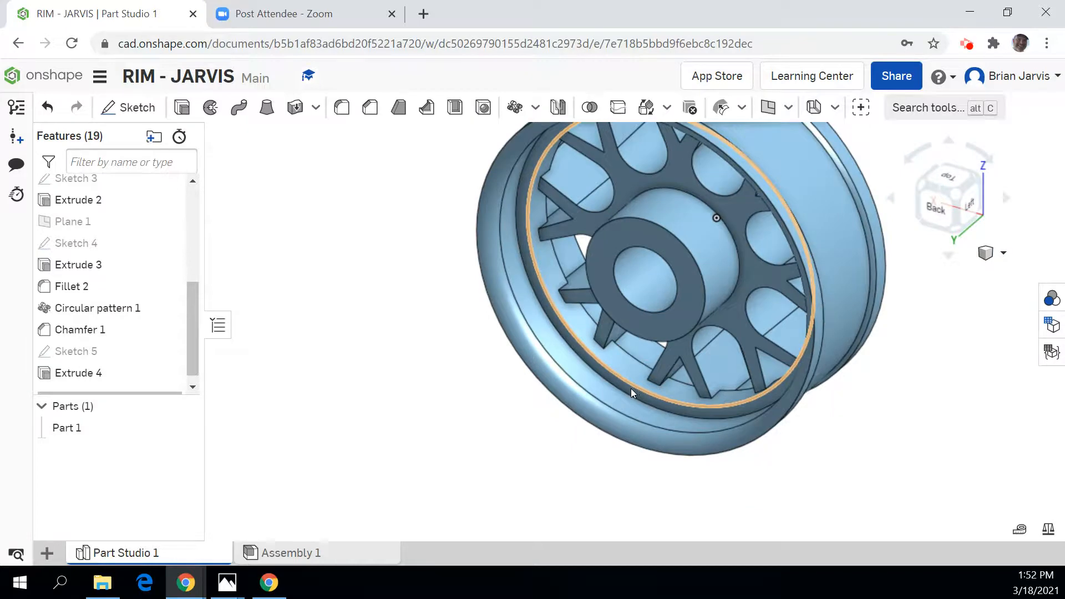
left_click(929, 215)
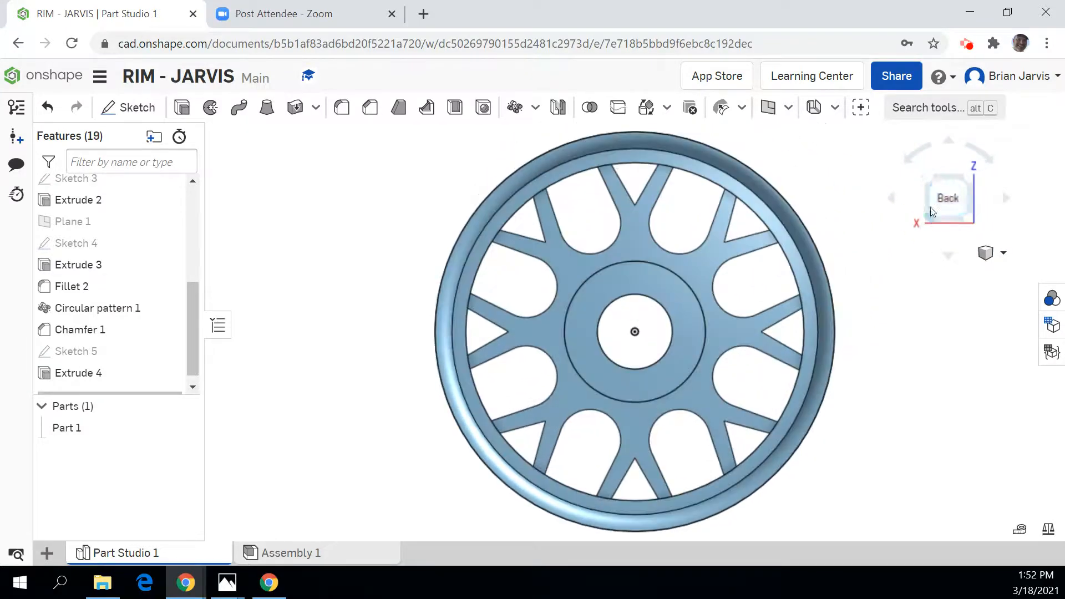
left_click(925, 183)
left_click(927, 186)
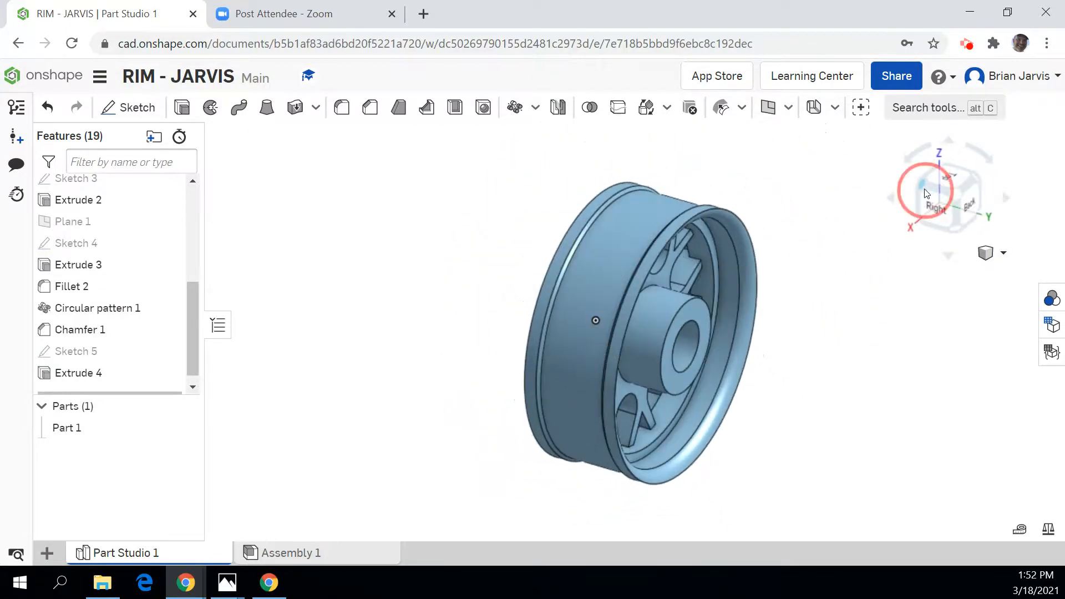
left_click(922, 203)
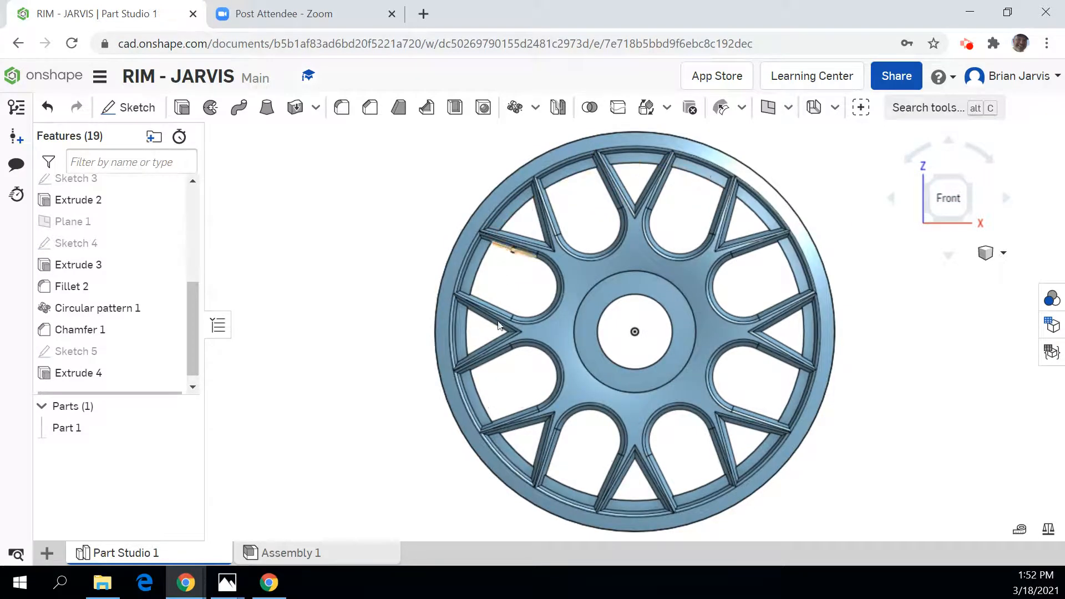
left_click(972, 185)
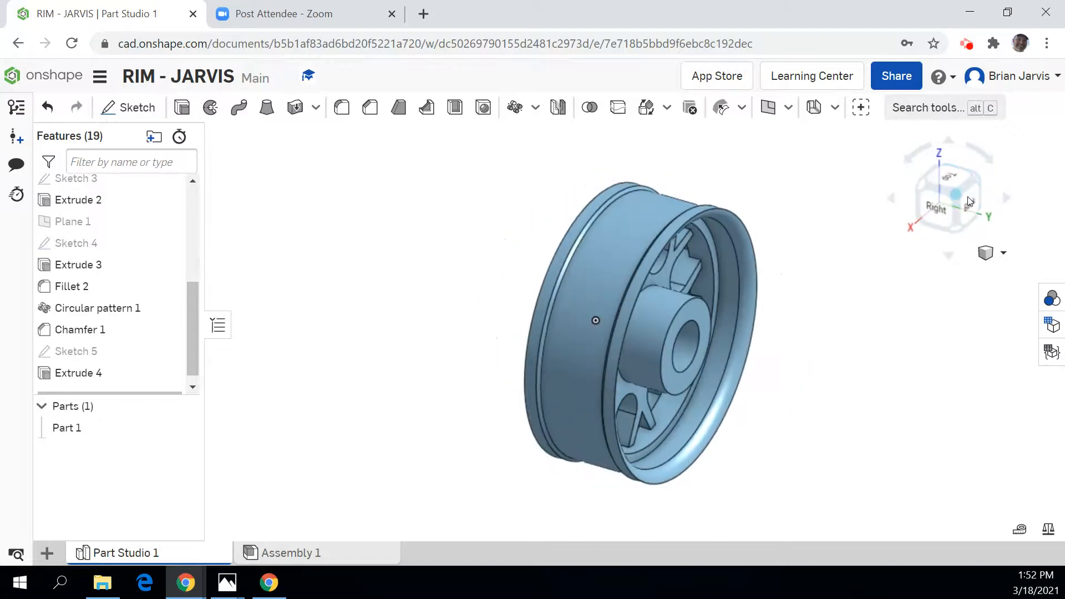
left_click(968, 201)
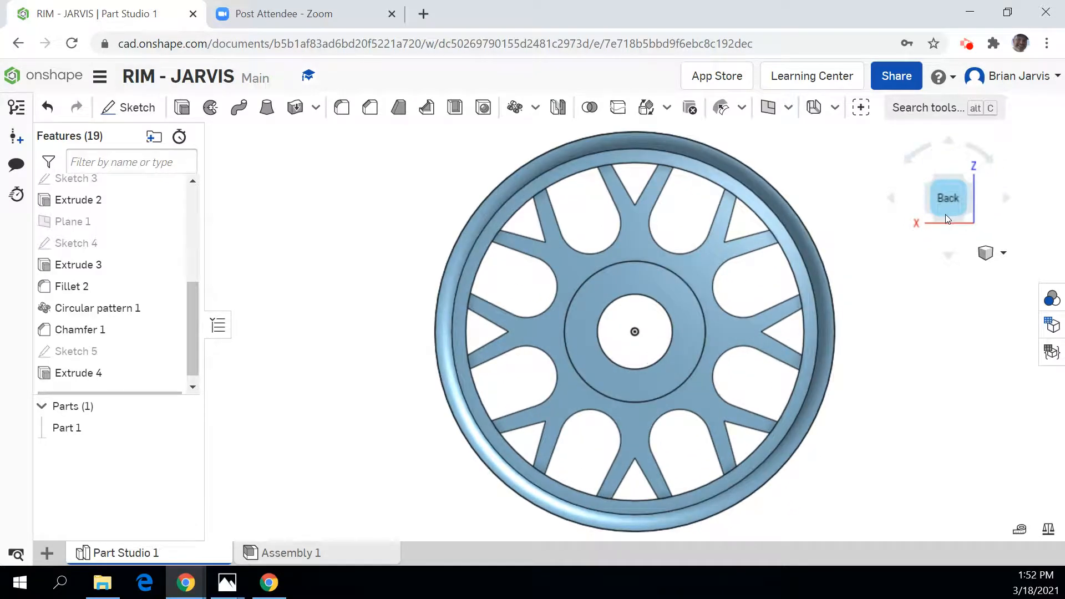
left_click(928, 179)
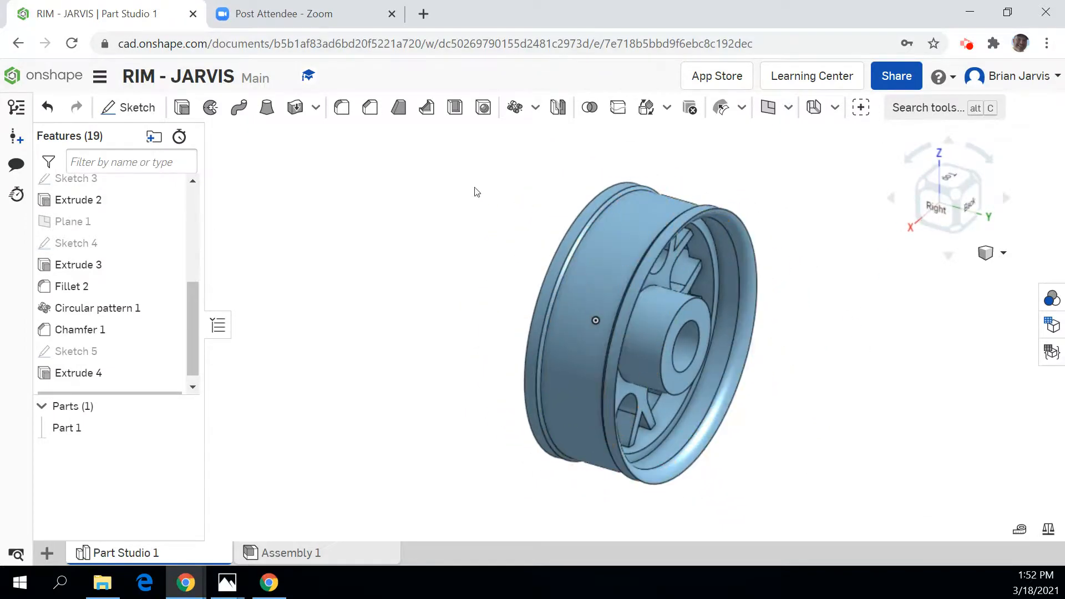
- Start a fillet on the edge where one rear spoke end meets the ring, with a 0.02 in radius
left_click(343, 107)
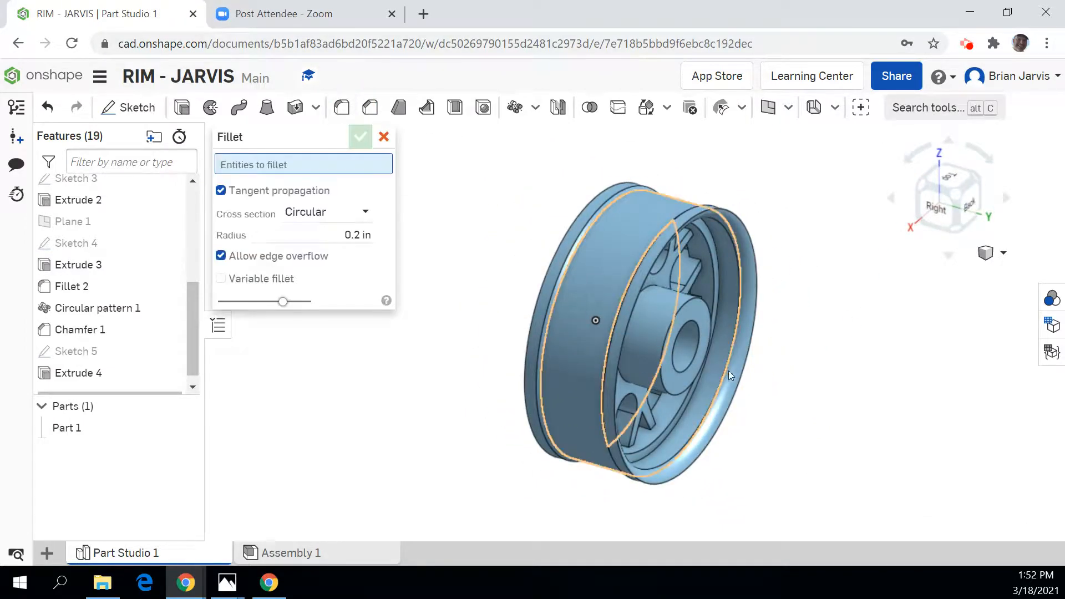
scroll(671, 448, "down", 2)
scroll(697, 474, "up", 6)
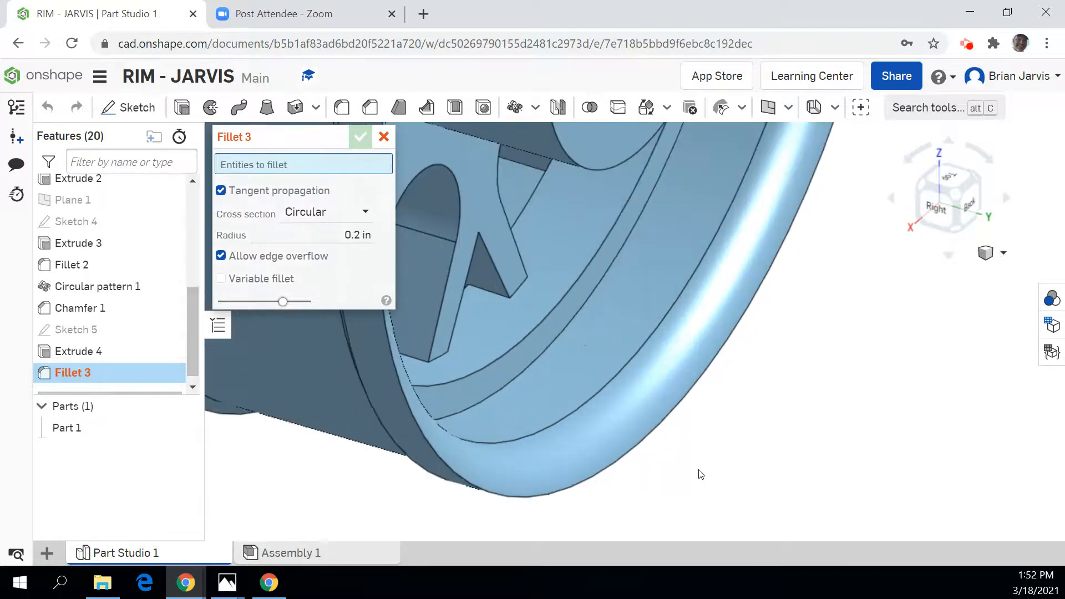
left_click(521, 287)
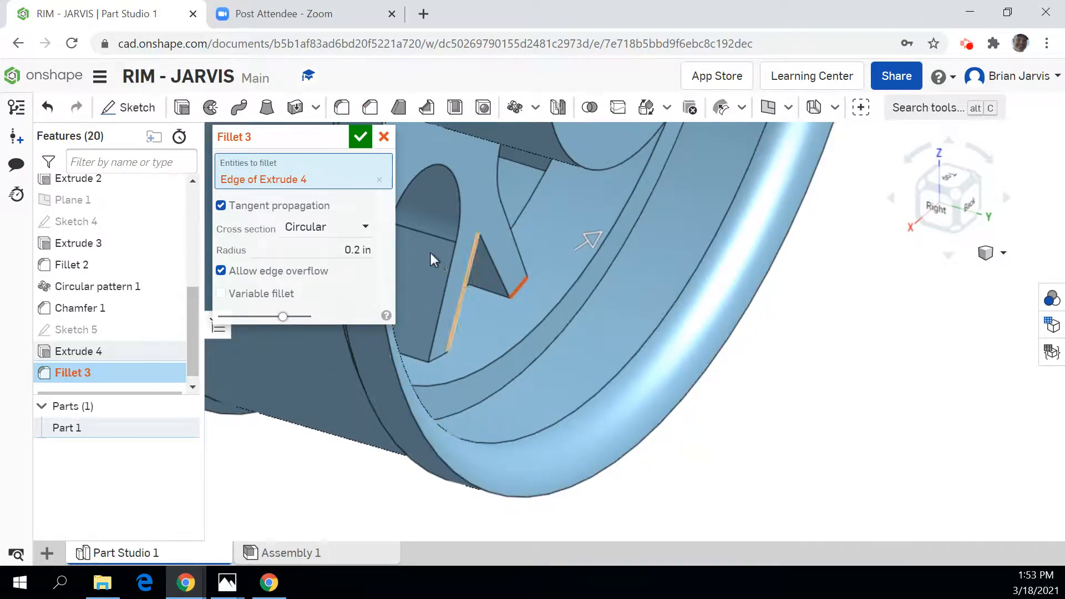
left_click(350, 248)
type(".02")
key("Return")
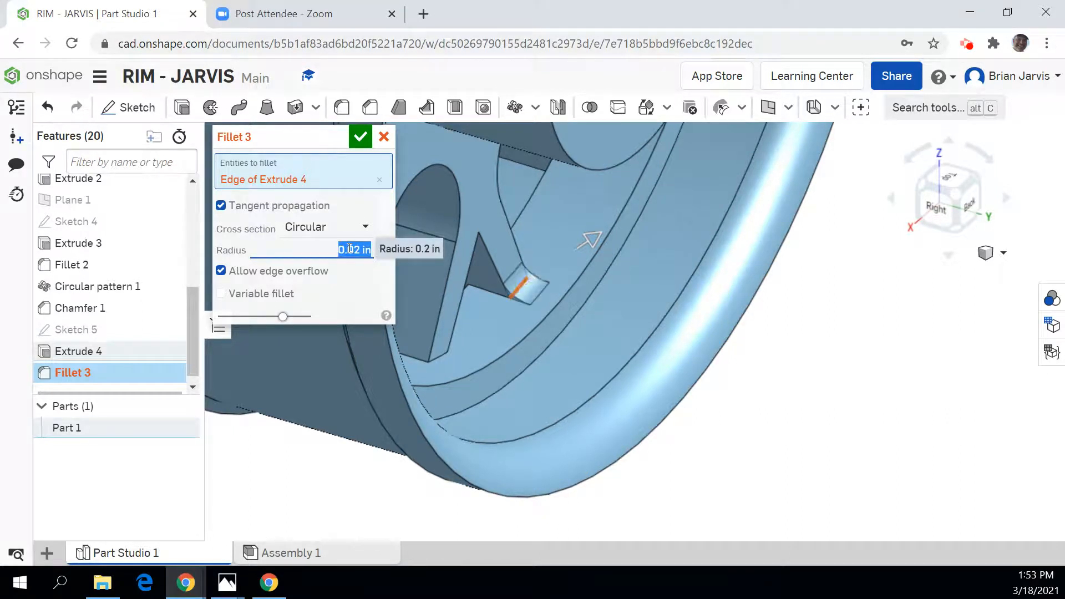
- Add the adjacent spoke's end edge to the fillet and set the radius to 0.03 in
left_click(438, 360)
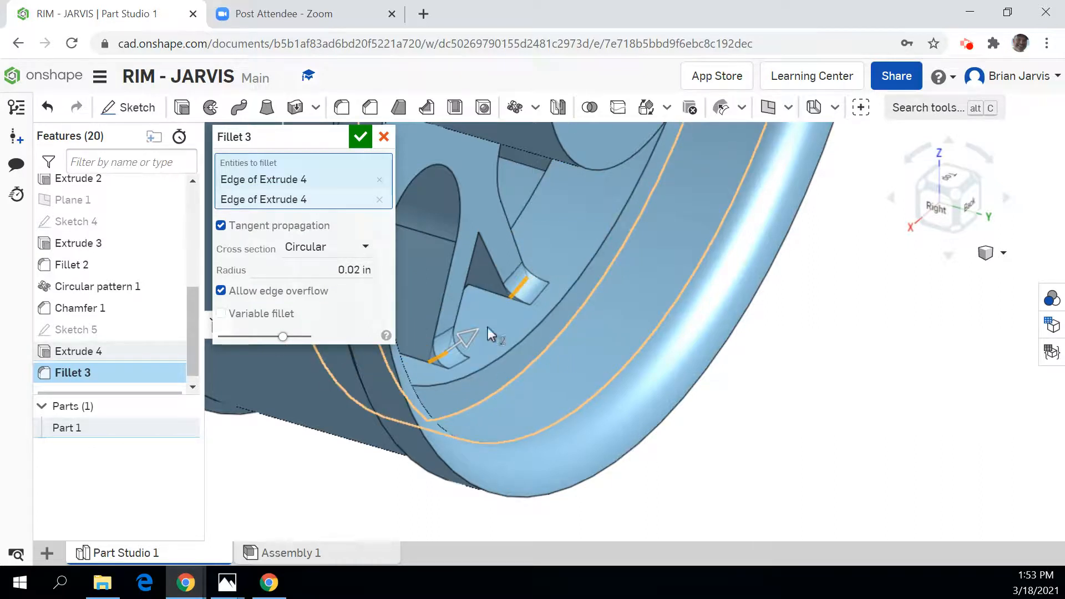
left_click(356, 272)
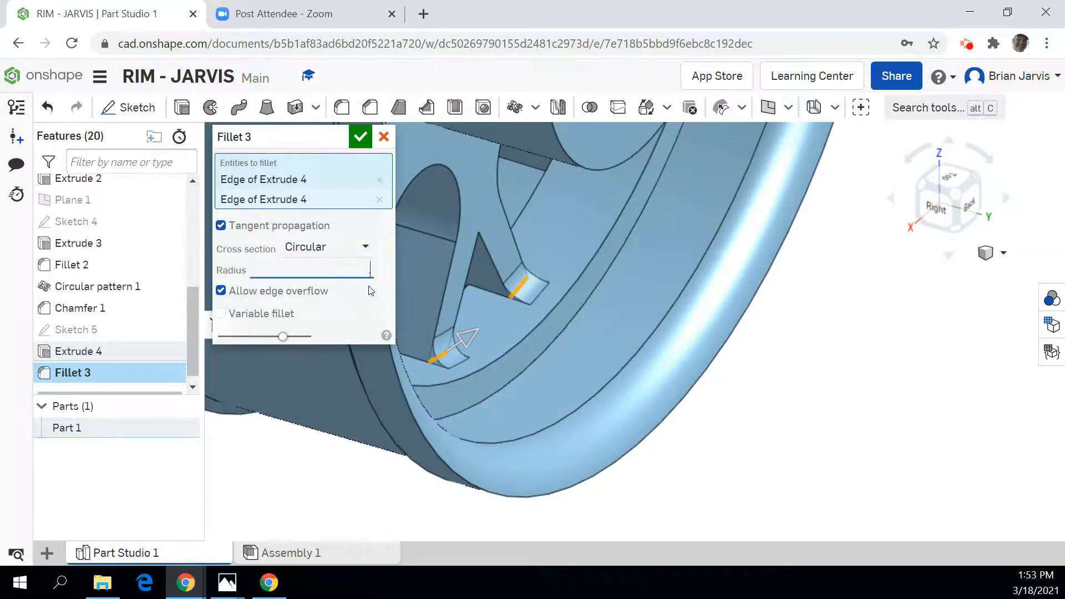
key("Return")
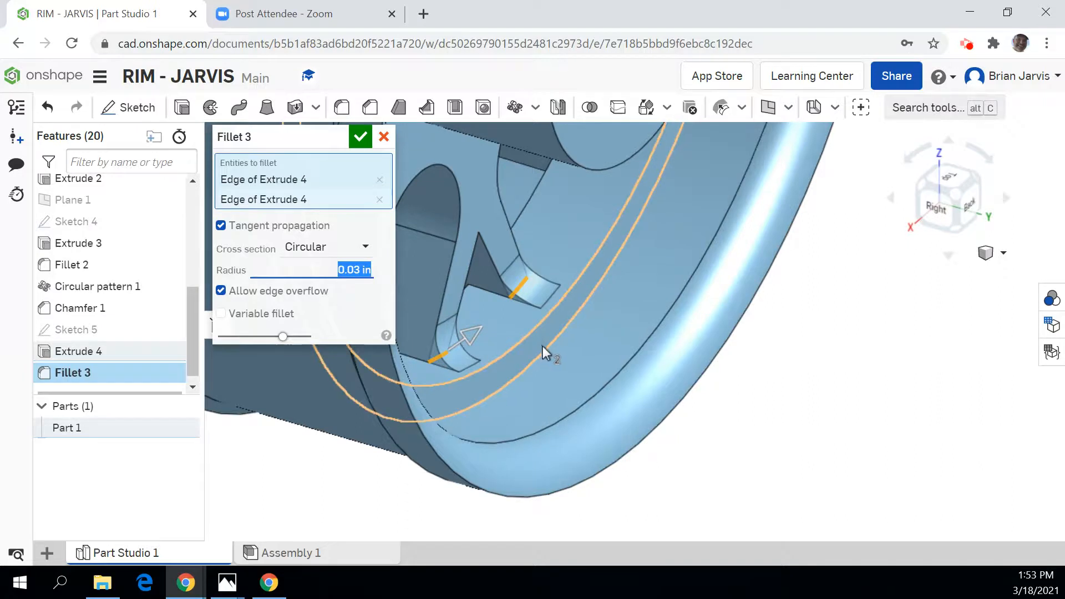
- Include the end edges of the two spokes on either side of the filleted pair in the fillet
scroll(544, 348, "up", 2)
scroll(549, 351, "down", 3)
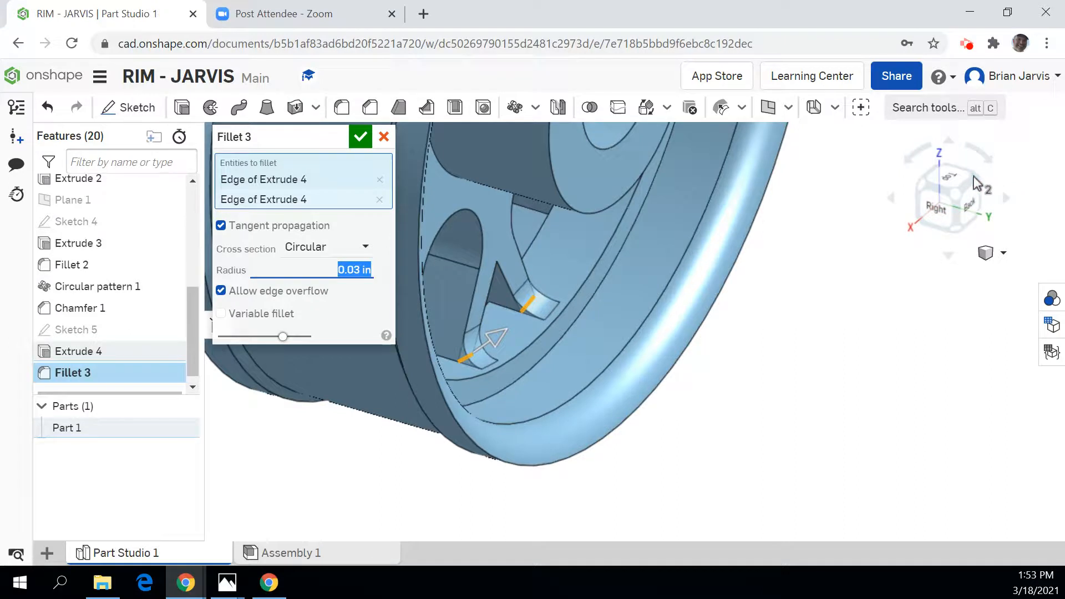
left_click(1008, 203)
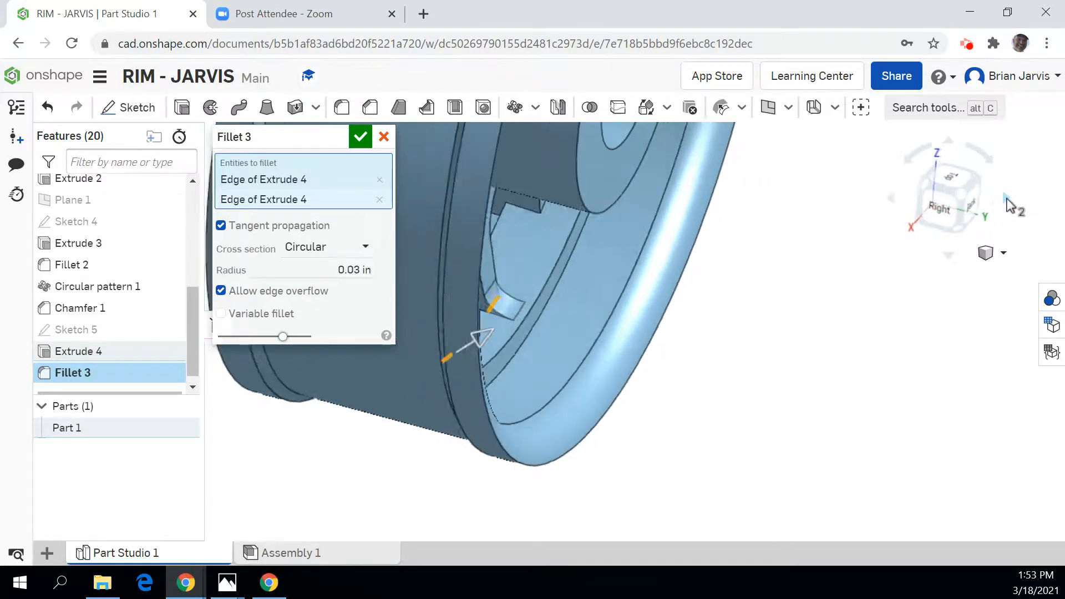
left_click(891, 201)
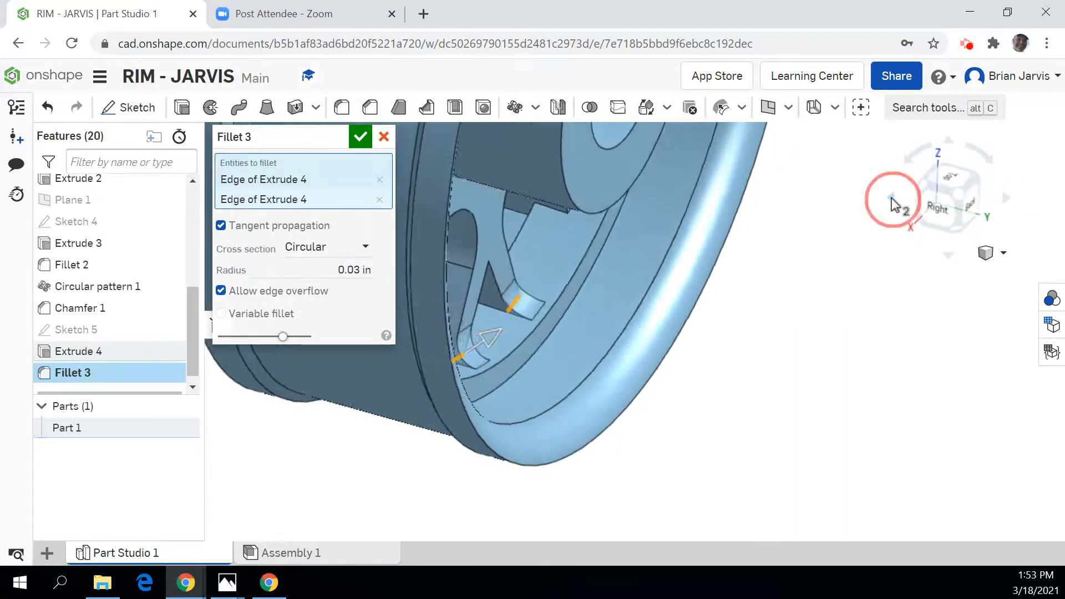
left_click(761, 195)
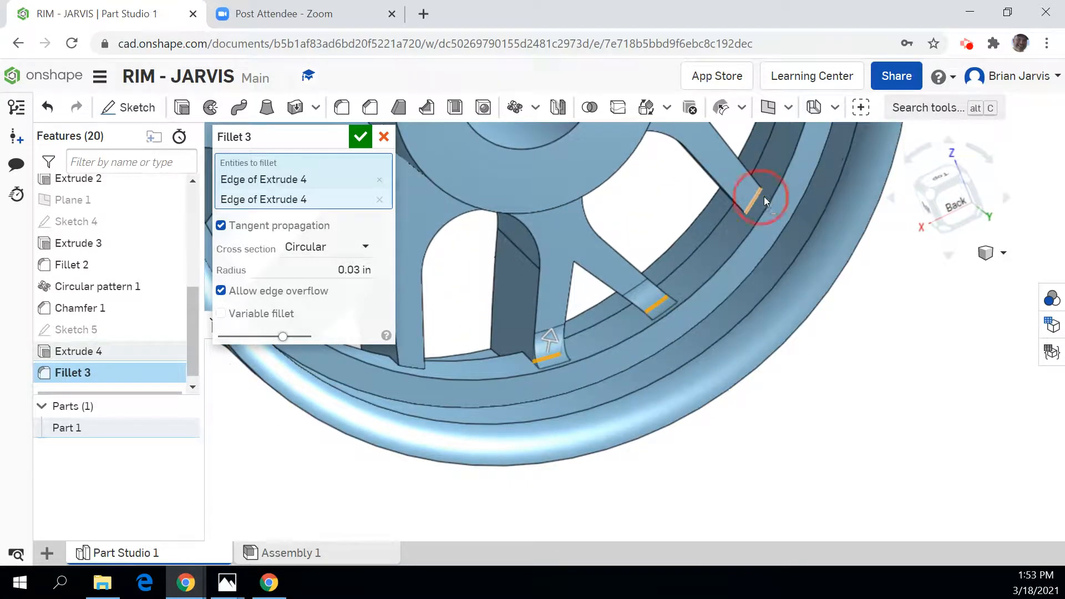
left_click(414, 370)
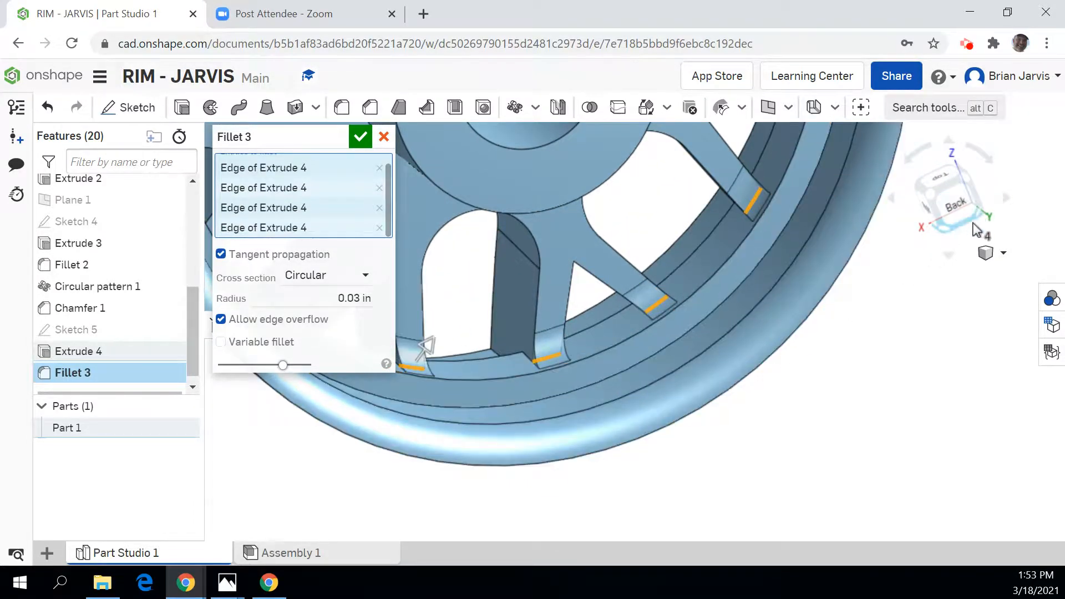
- Add the rear end edges of the next two spokes along the ring to the 0.03 in fillet
left_click(949, 236)
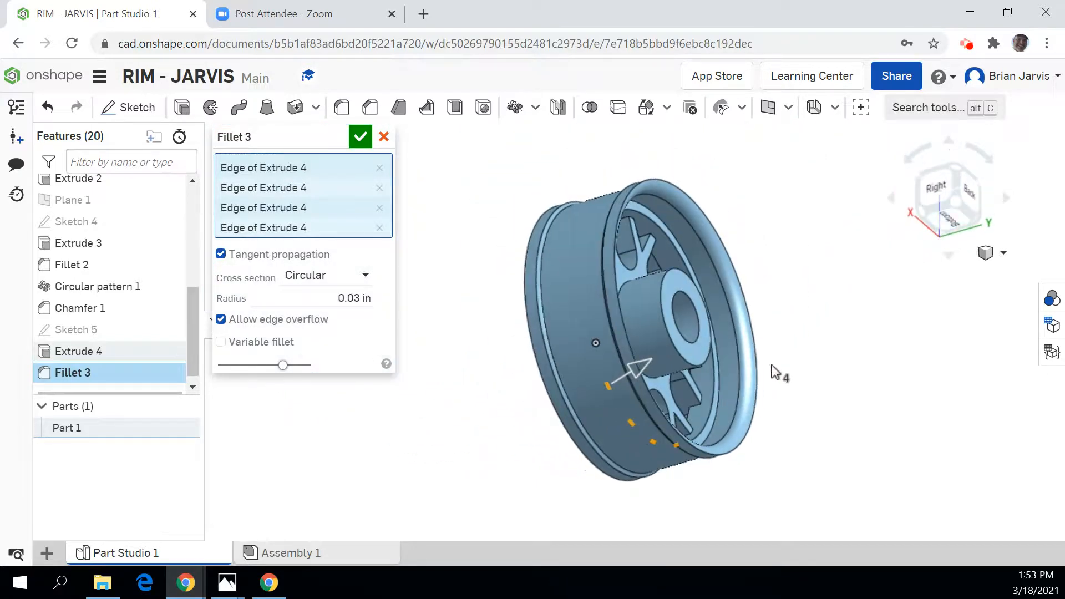
scroll(698, 400, "up", 5)
left_click(675, 521)
left_click(721, 369)
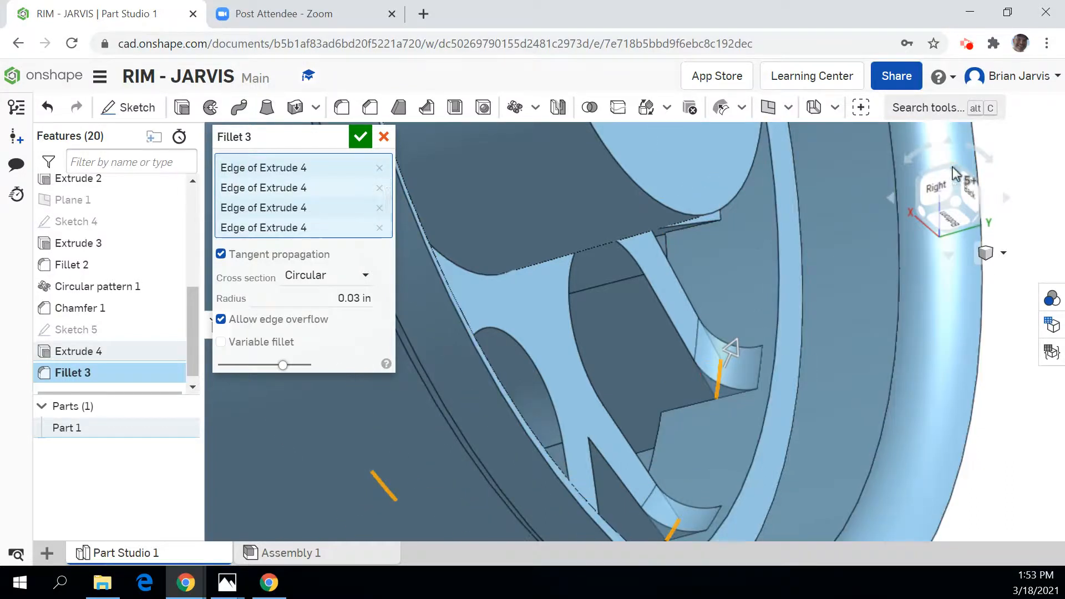
- Extend the fillet selection around the ring with the end edges of three more consecutive spokes
left_click(949, 257)
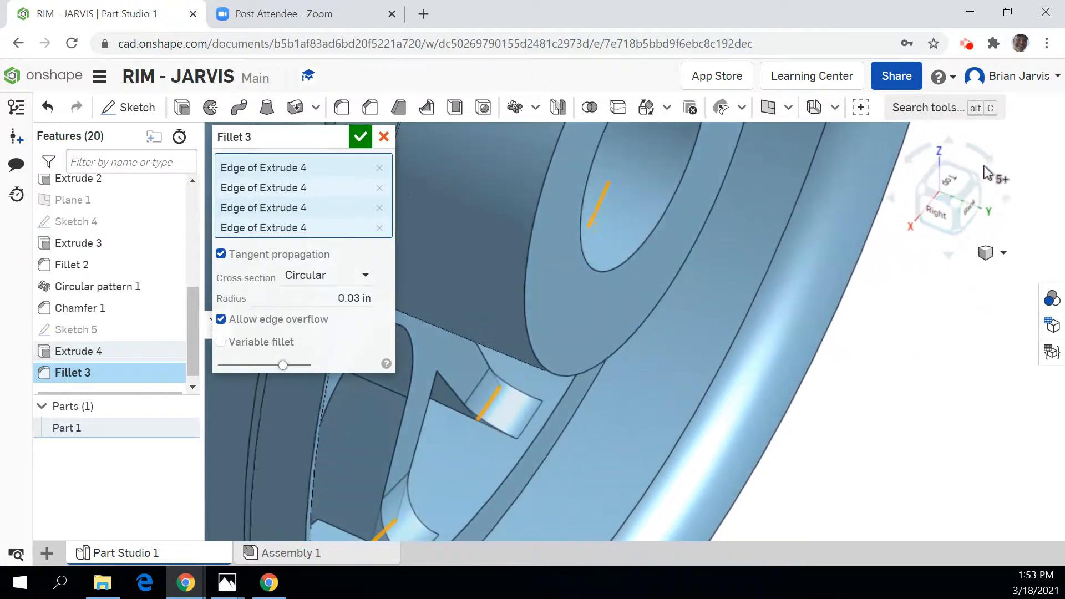
left_click(982, 186)
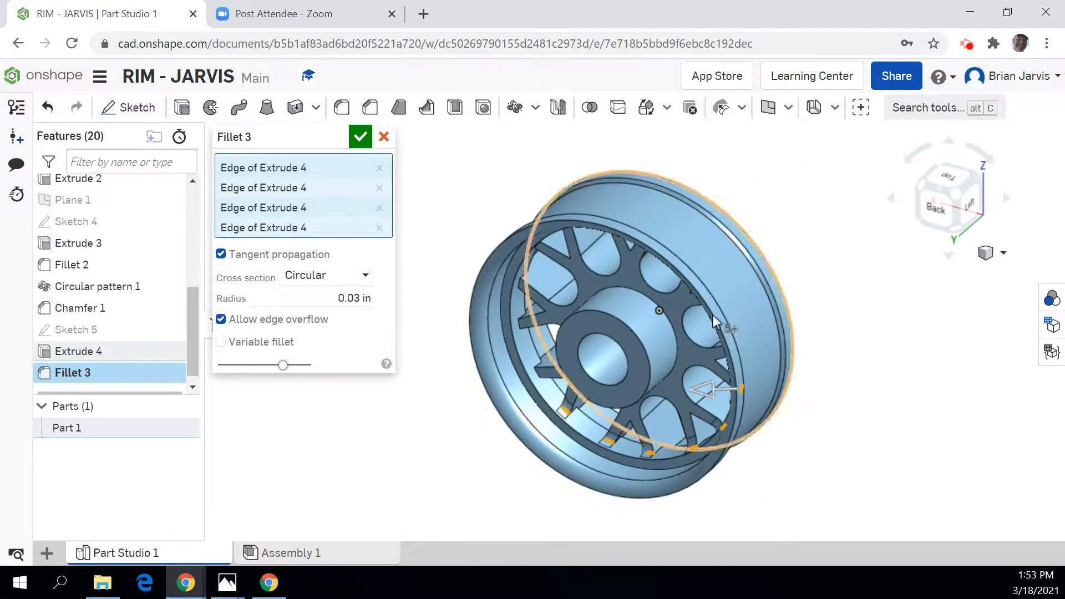
scroll(538, 383, "up", 5)
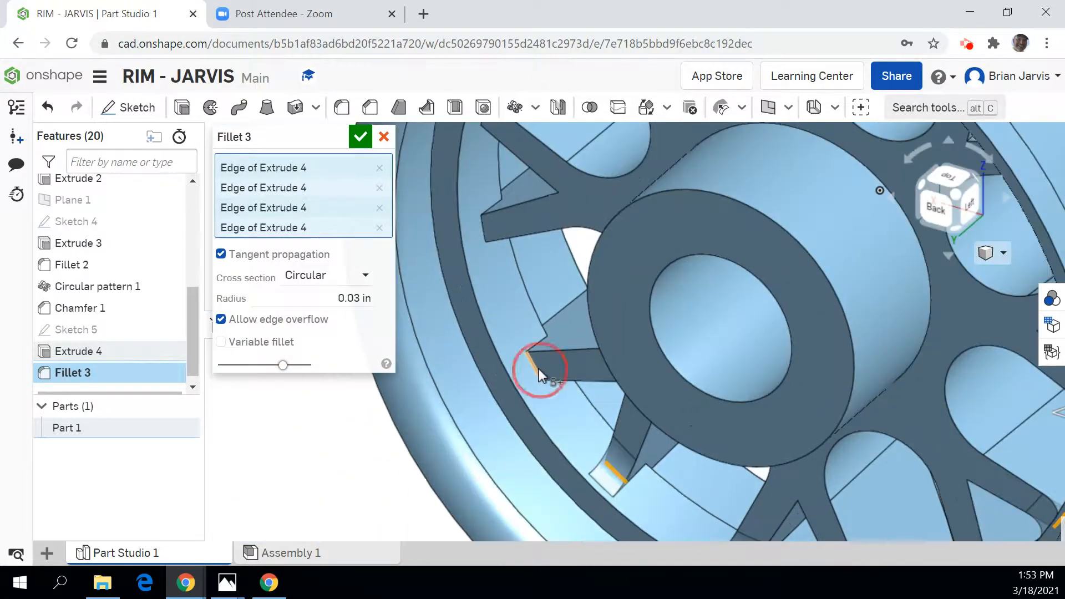
scroll(502, 260, "up", 4)
scroll(503, 268, "down", 5)
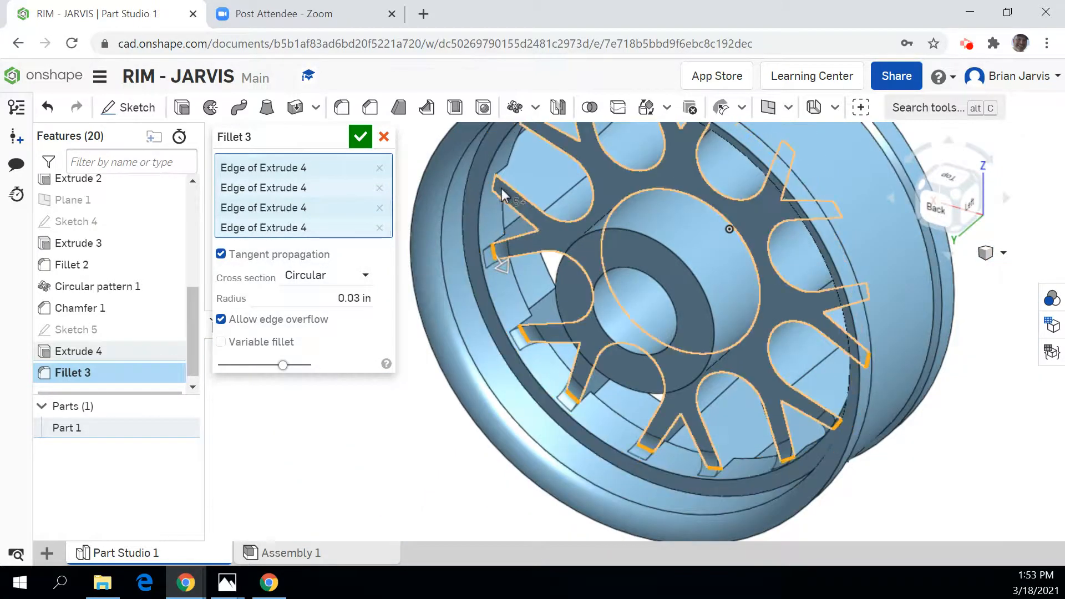
left_click(491, 184)
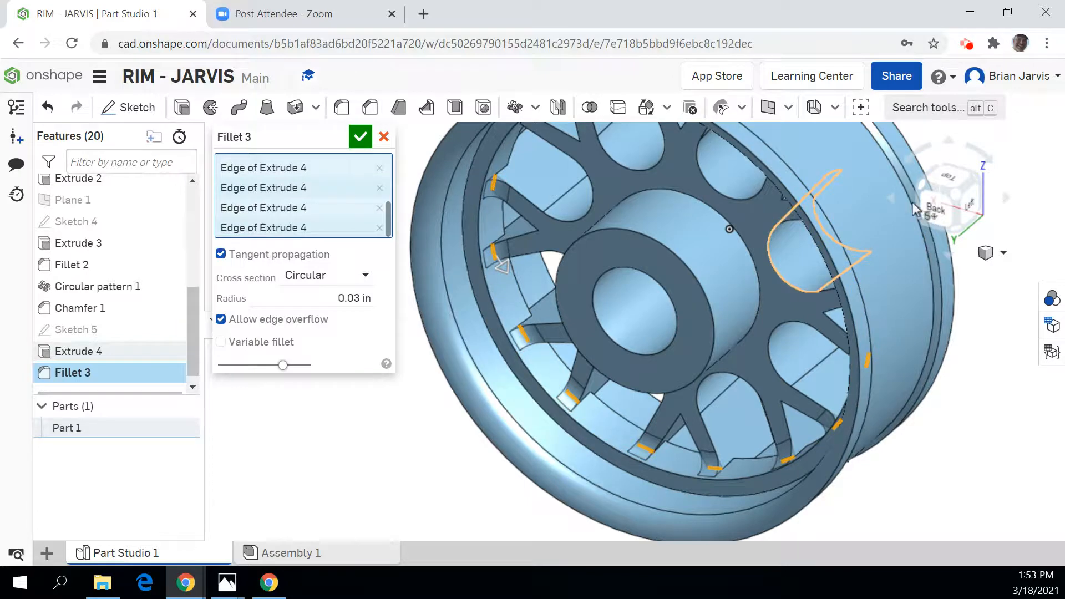
- Select the following two spoke end edges beside the hub for the same fillet
left_click(958, 233)
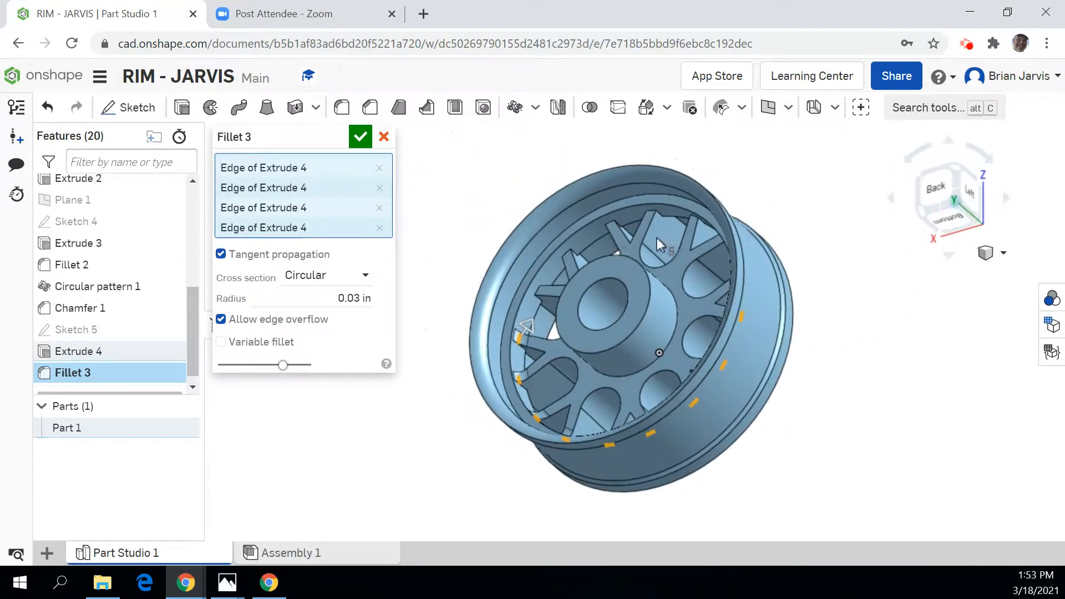
scroll(550, 306, "up", 5)
left_click(492, 249)
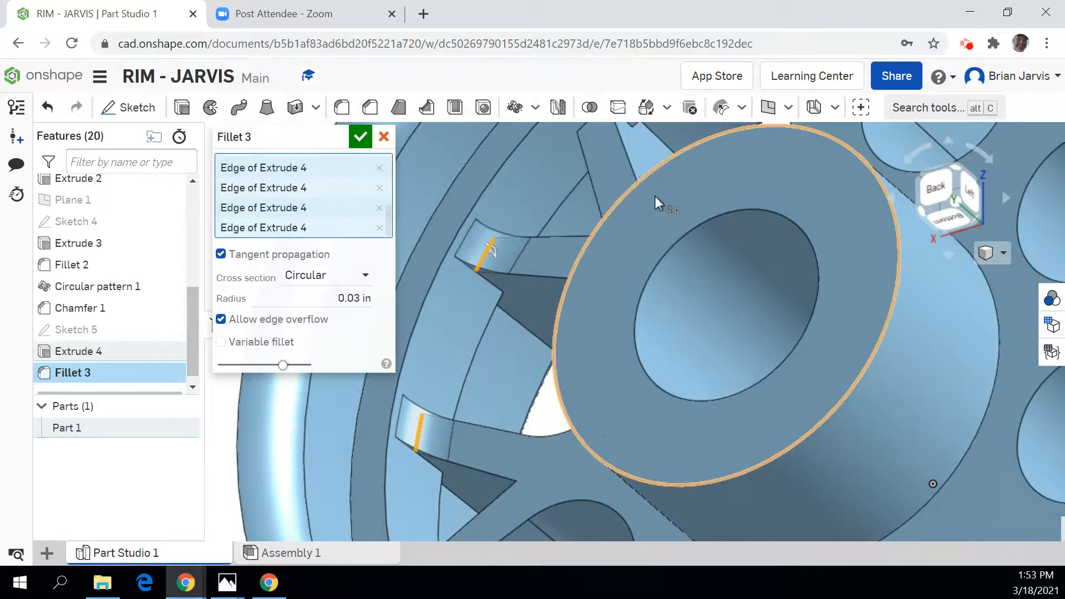
left_click(584, 127)
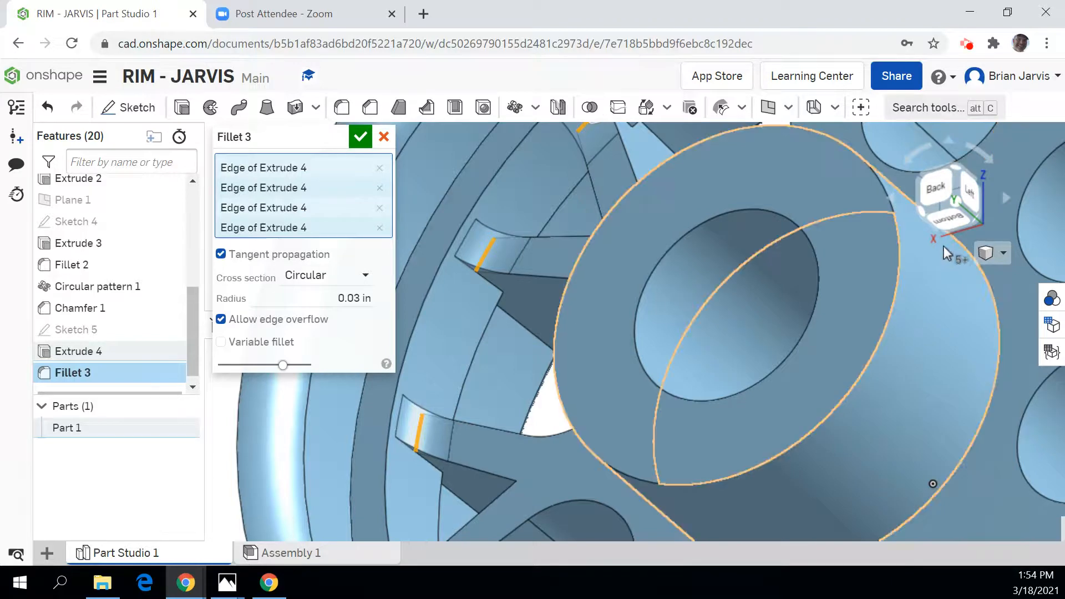
- Include both end edges of the forked spoke on the rim's opposite side in the fillet
right_click_drag(946, 255, 951, 141)
left_click(951, 141)
left_click(950, 141)
left_click(947, 141)
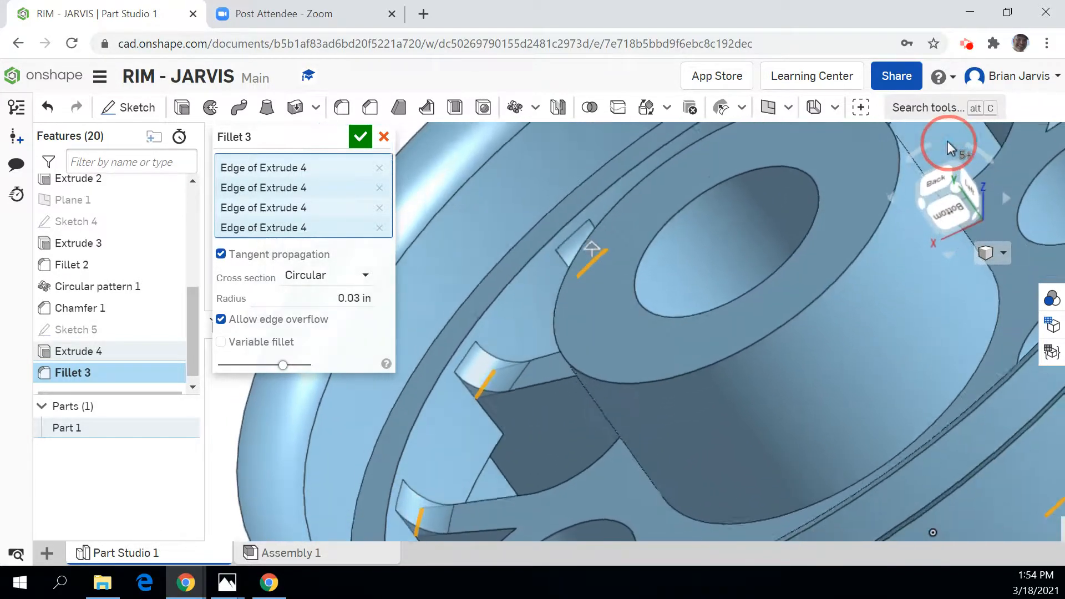
left_click(948, 141)
right_click_drag(852, 215, 970, 192)
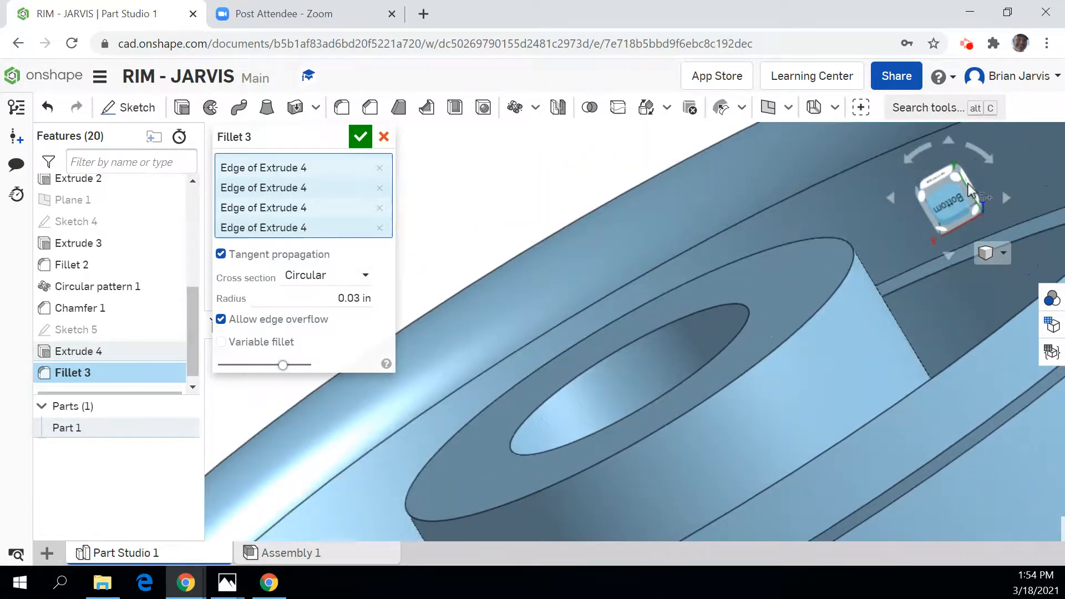
left_click(918, 196)
scroll(672, 239, "up", 5)
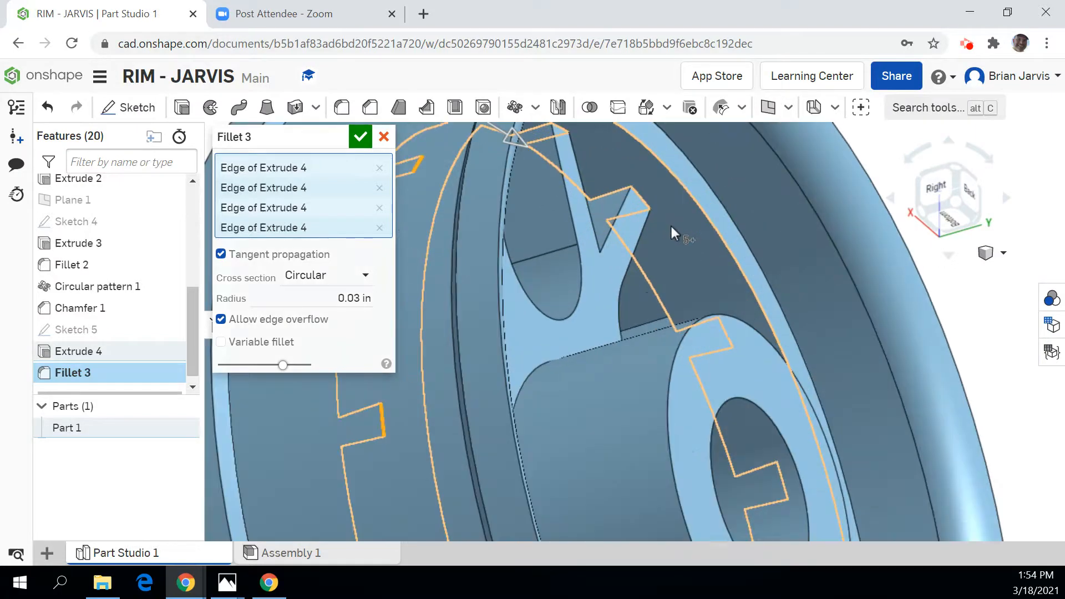
left_click(641, 200)
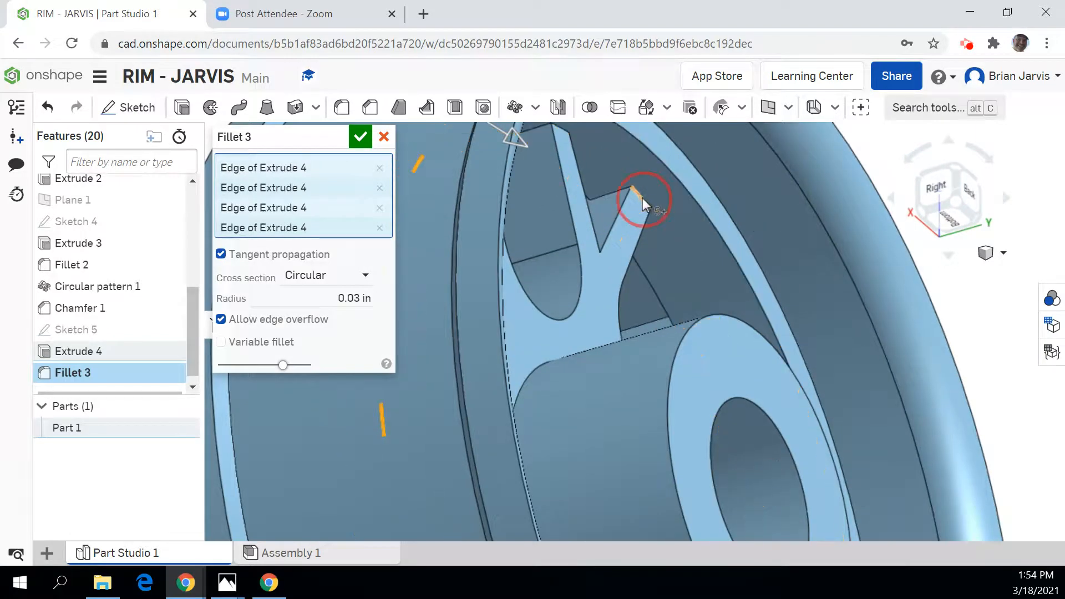
left_click(561, 126)
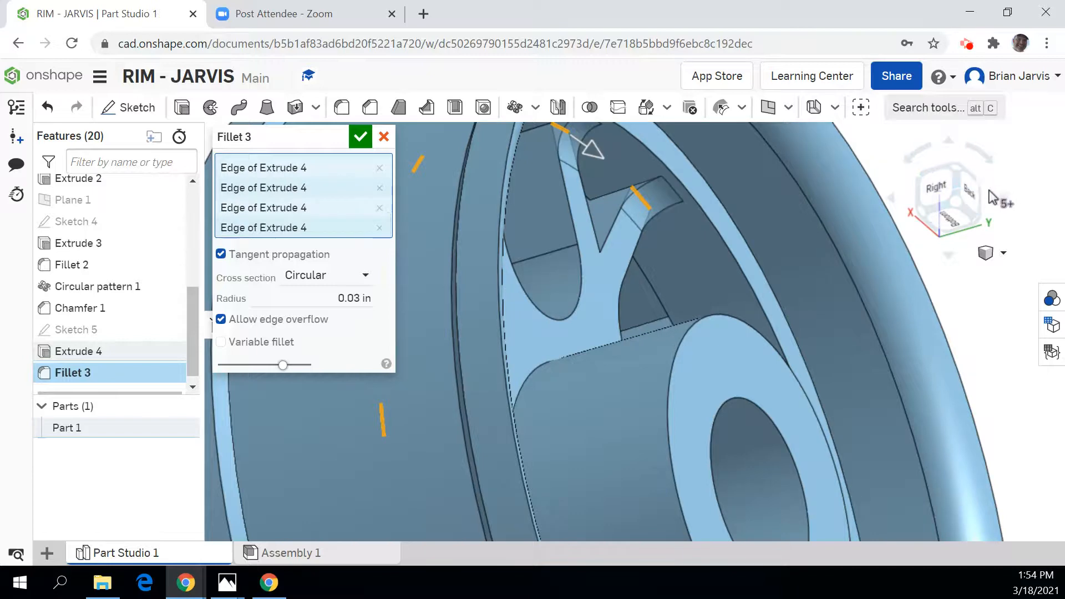
- Add the last three unselected spoke end edges to complete the fillet selection around the ring
left_click(955, 175)
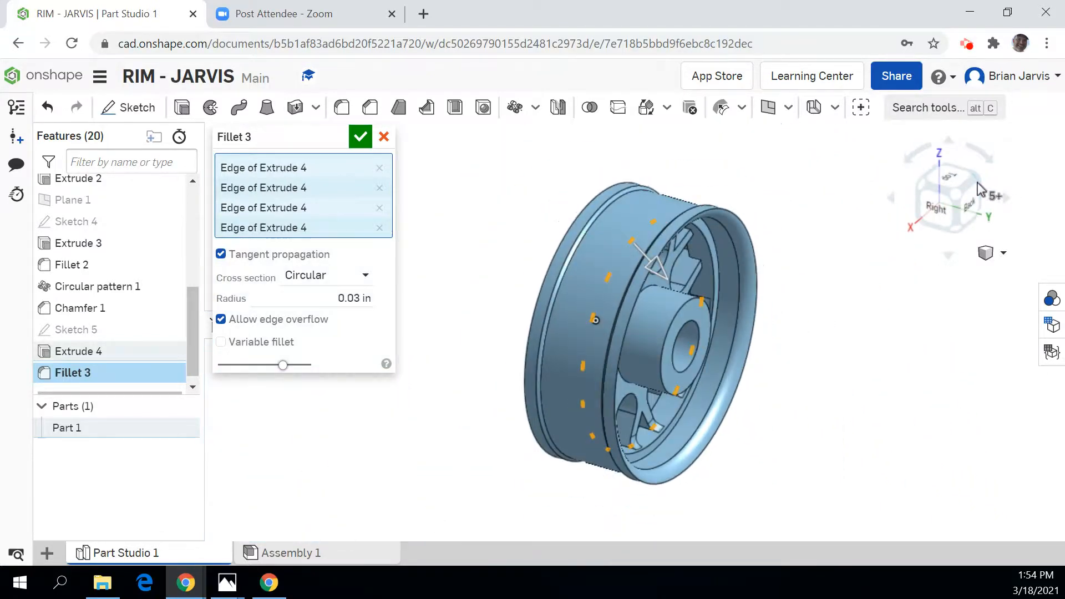
scroll(698, 286, "up", 5)
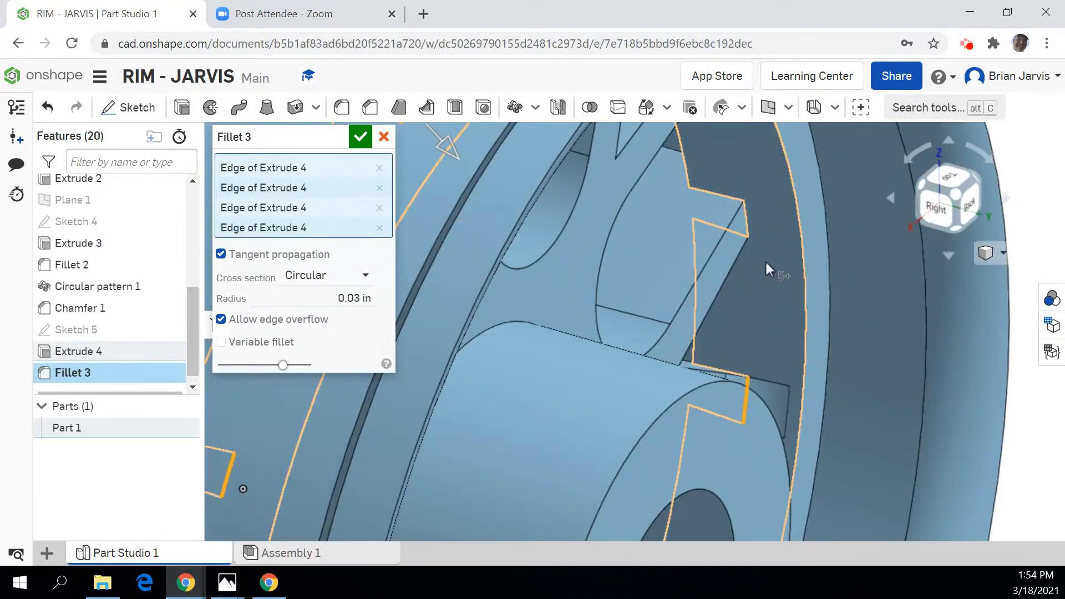
left_click(749, 218)
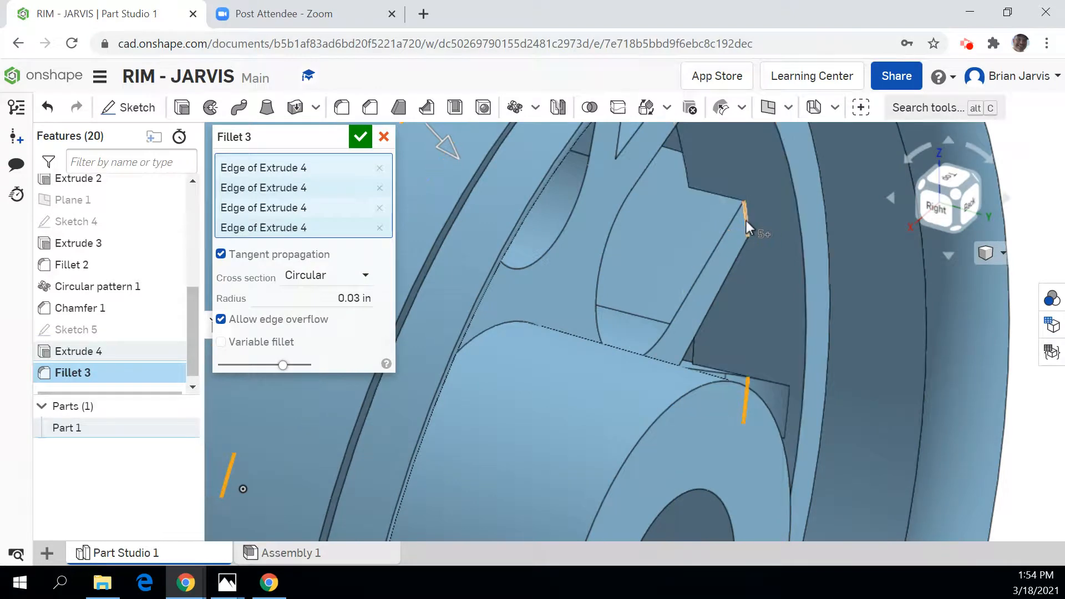
left_click(955, 231)
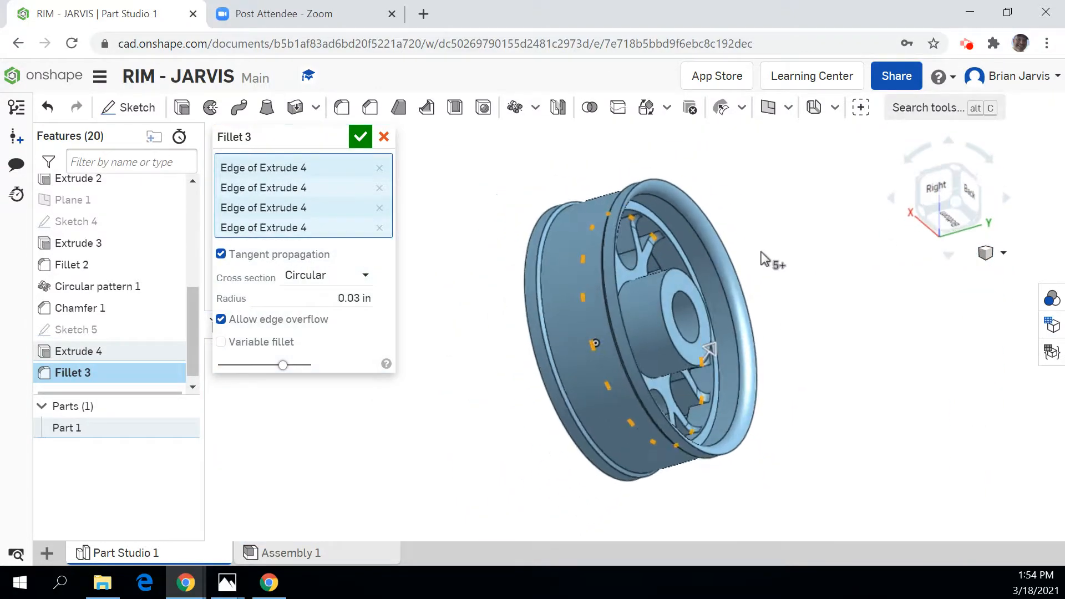
scroll(717, 291, "up", 5)
left_click(893, 205)
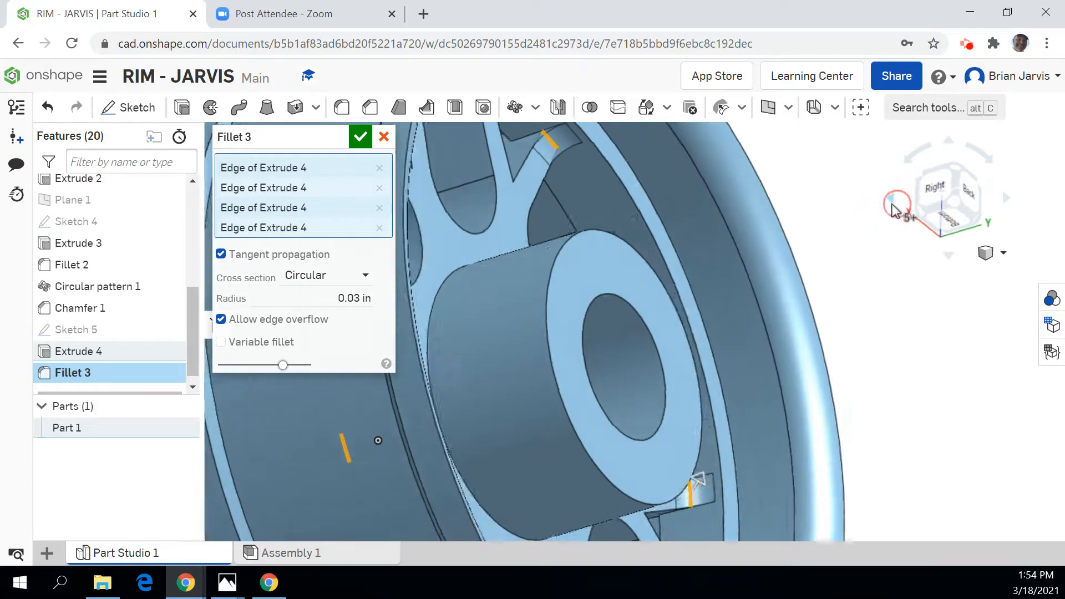
left_click(721, 353)
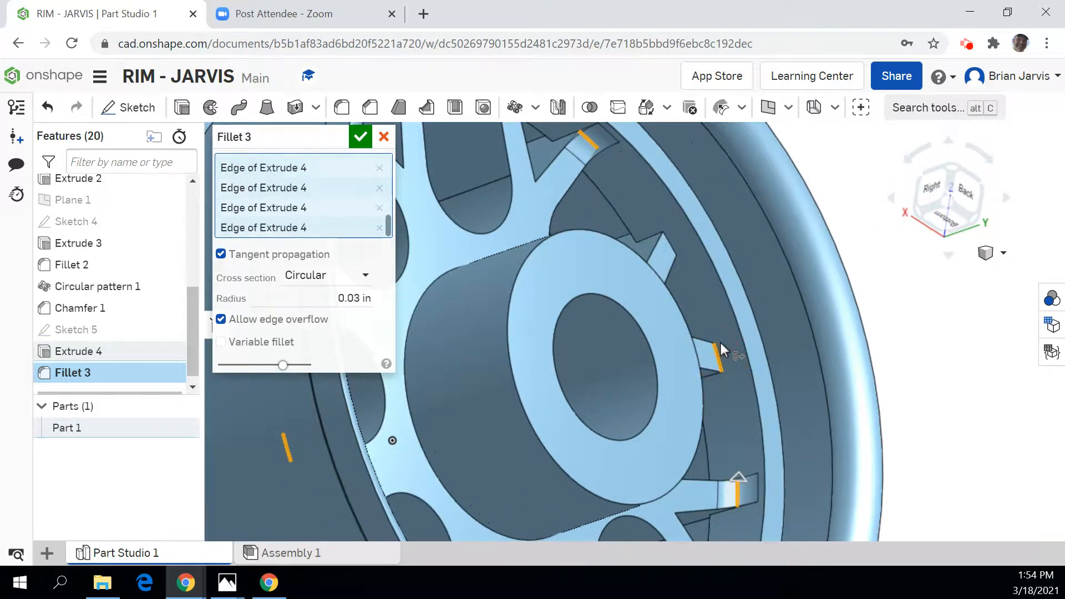
left_click(675, 241)
- Check that every spoke end is selected, accept the fillet, and inspect the rim from the front and at an angle
scroll(877, 317, "down", 5)
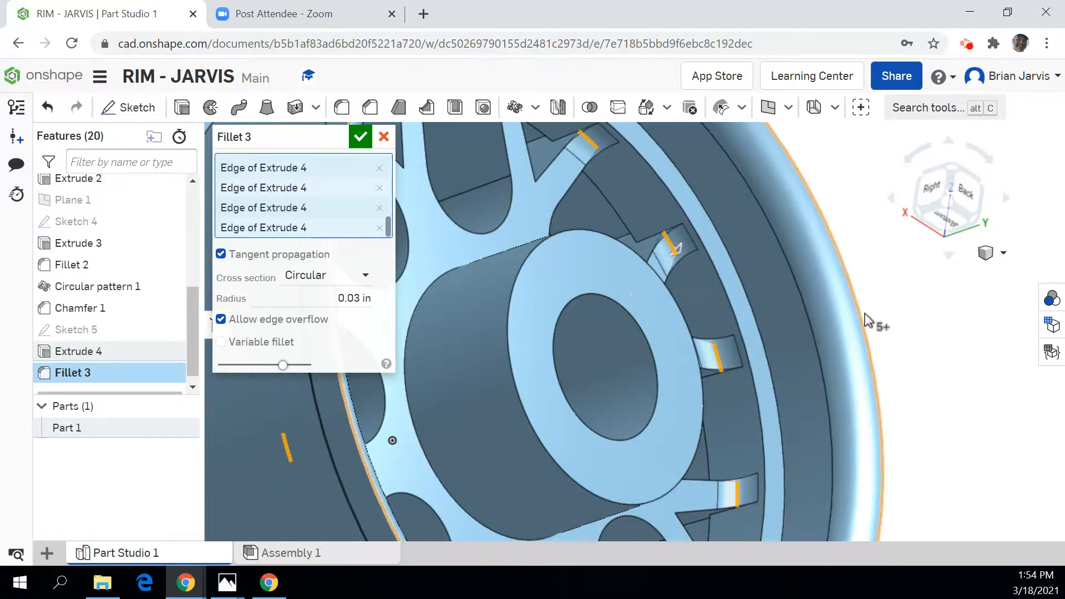
scroll(936, 276, "down", 2)
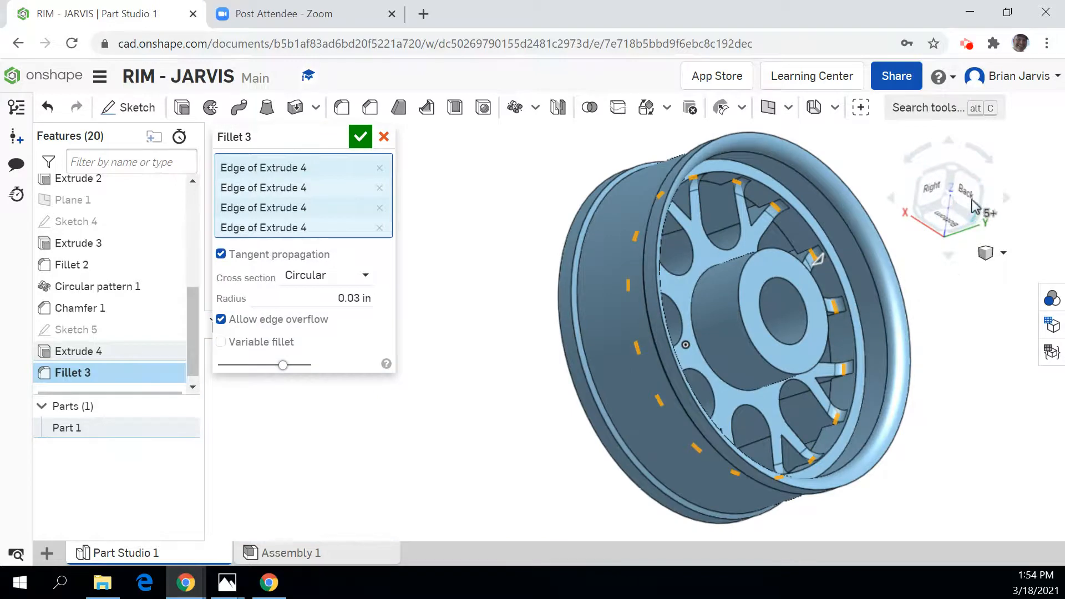
left_click(977, 196)
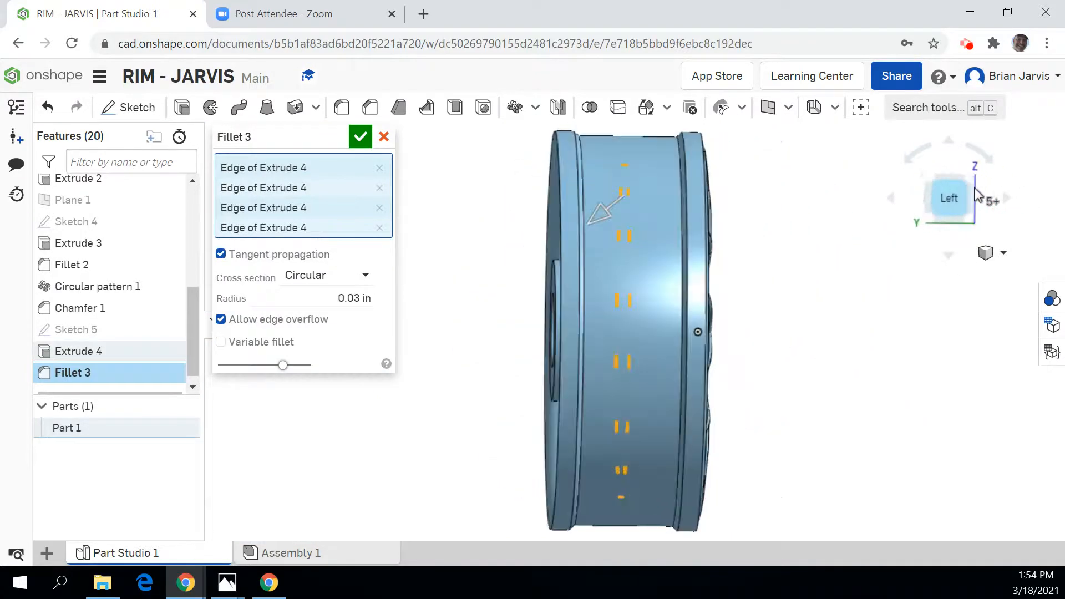
left_click(935, 192)
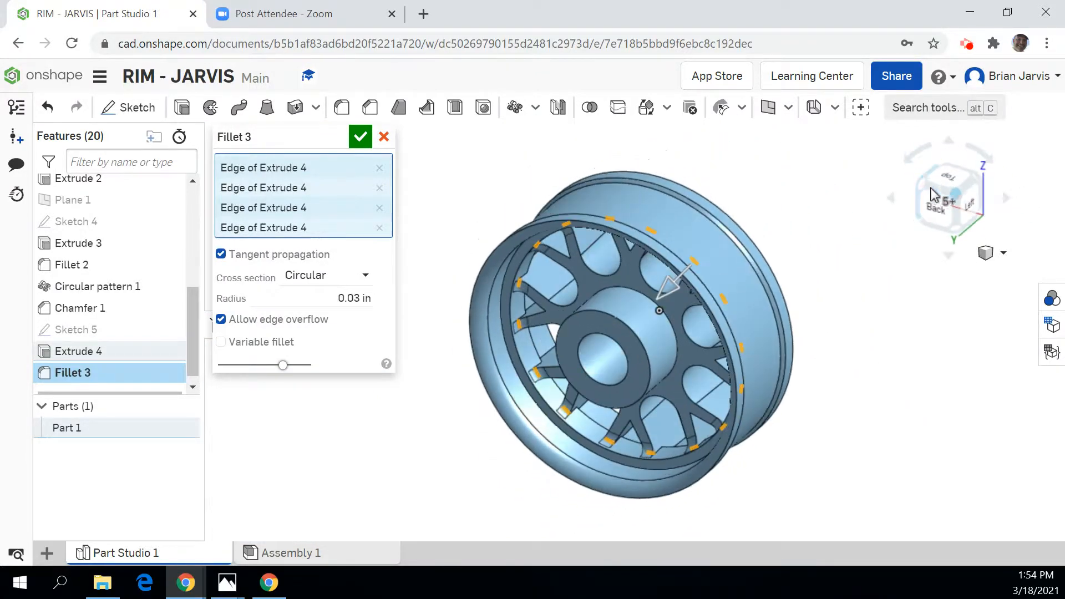
left_click(366, 140)
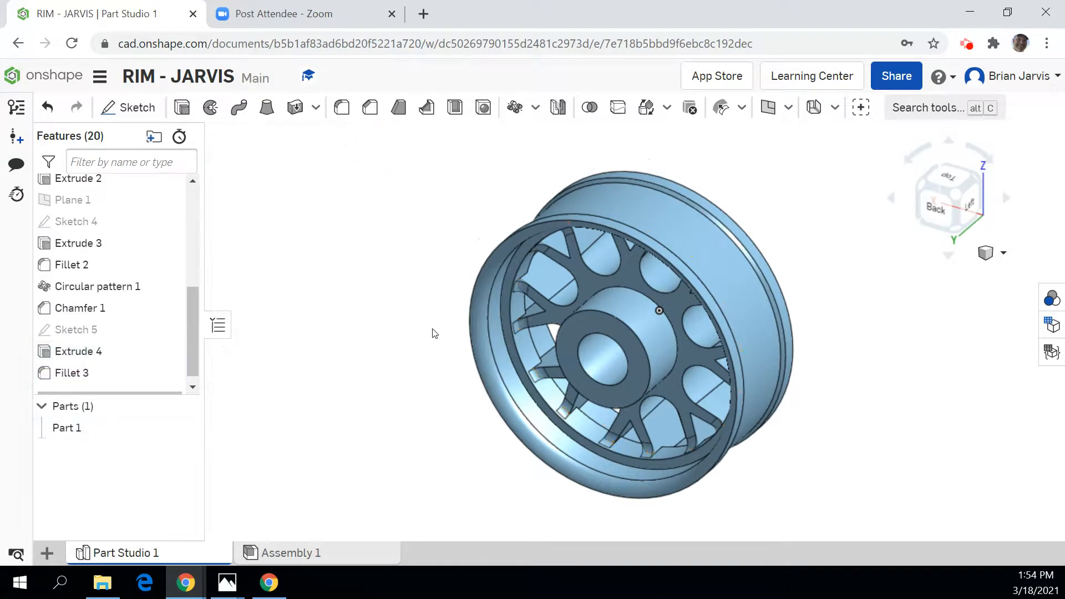
left_click(976, 187)
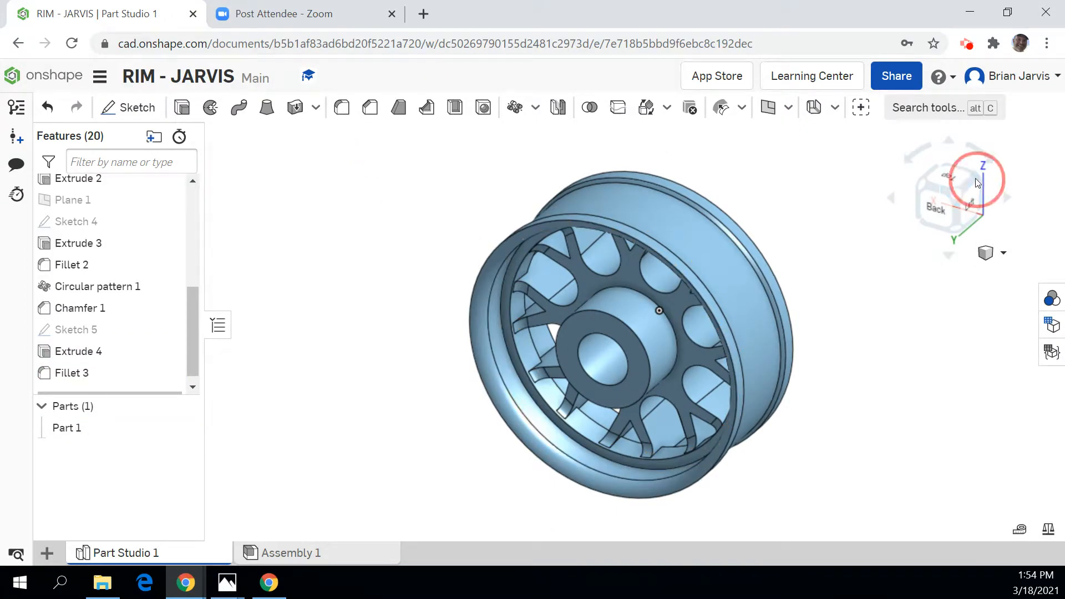
left_click(962, 204)
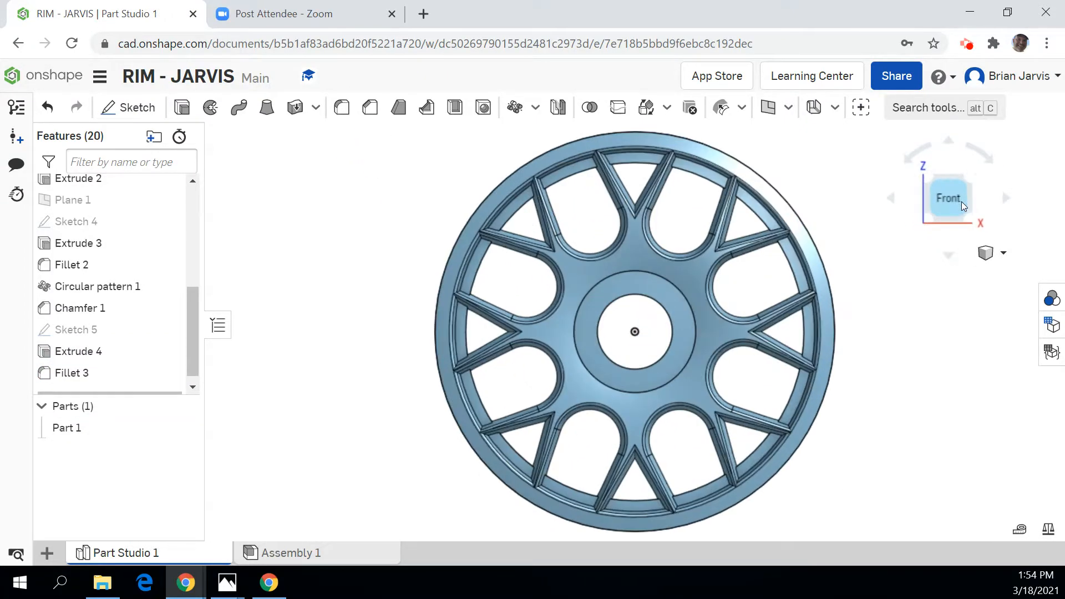
left_click(971, 179)
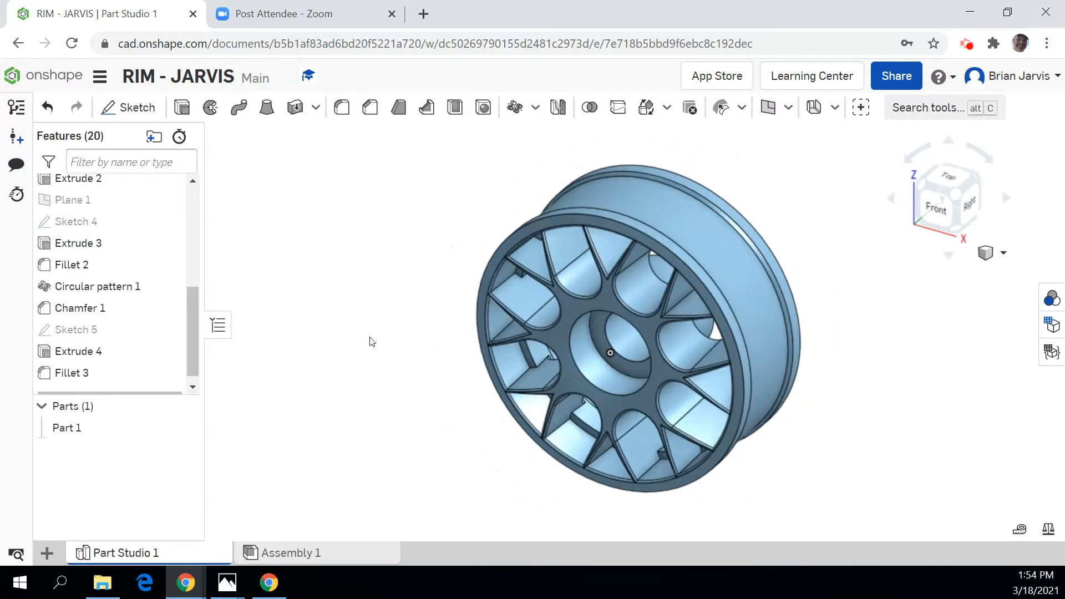
- Rename Part 1 as RIM
left_click(72, 430)
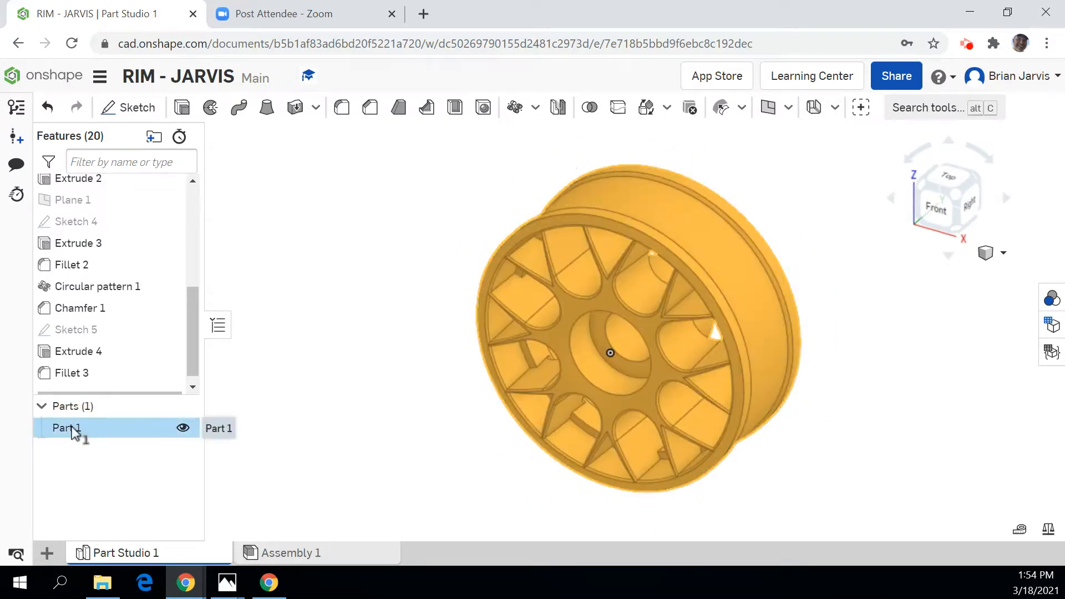
right_click(72, 430)
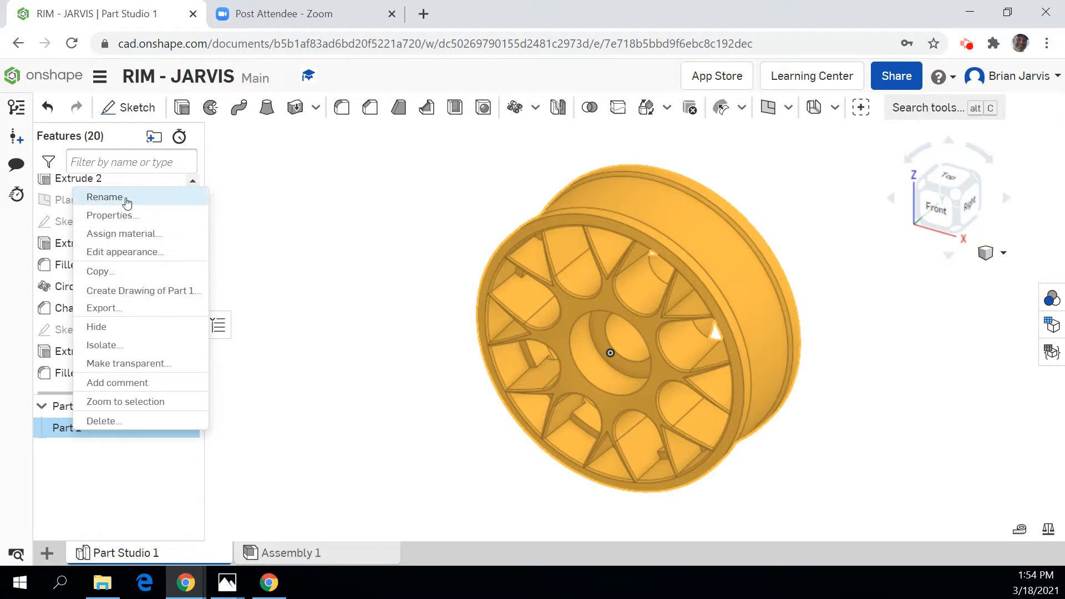
left_click(125, 201)
type("R")
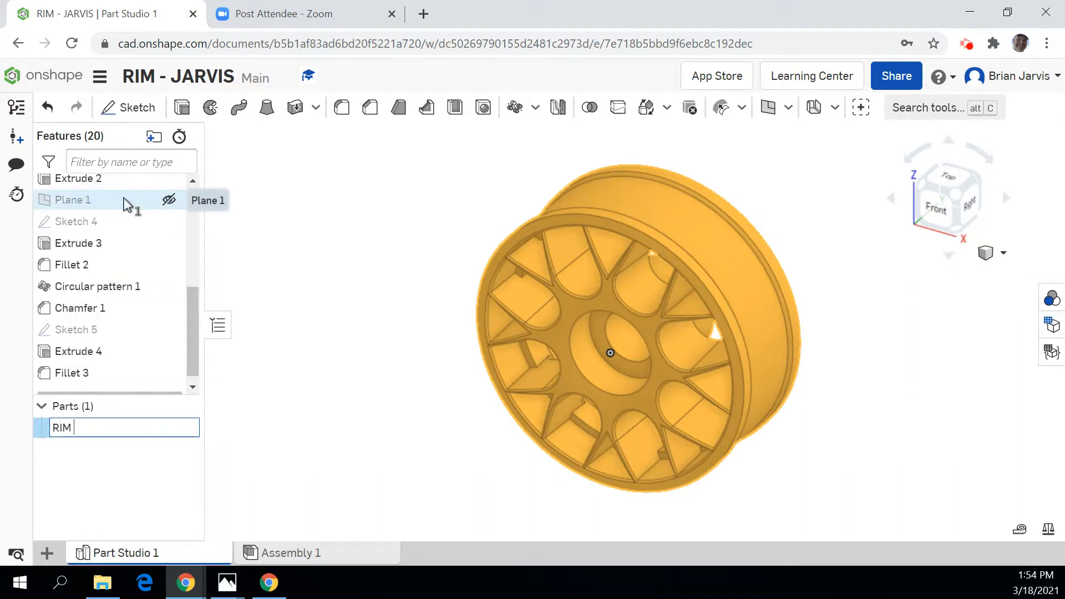
type("IM")
left_click(341, 354)
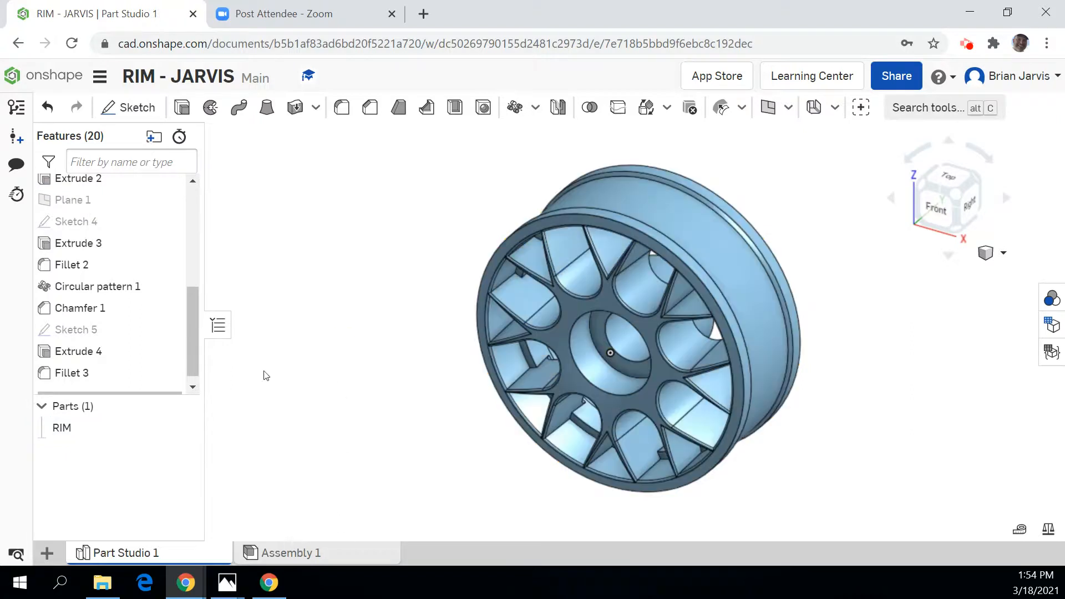
- Change the RIM part's appearance to light grey EAEAEA and accept it
right_click(102, 425)
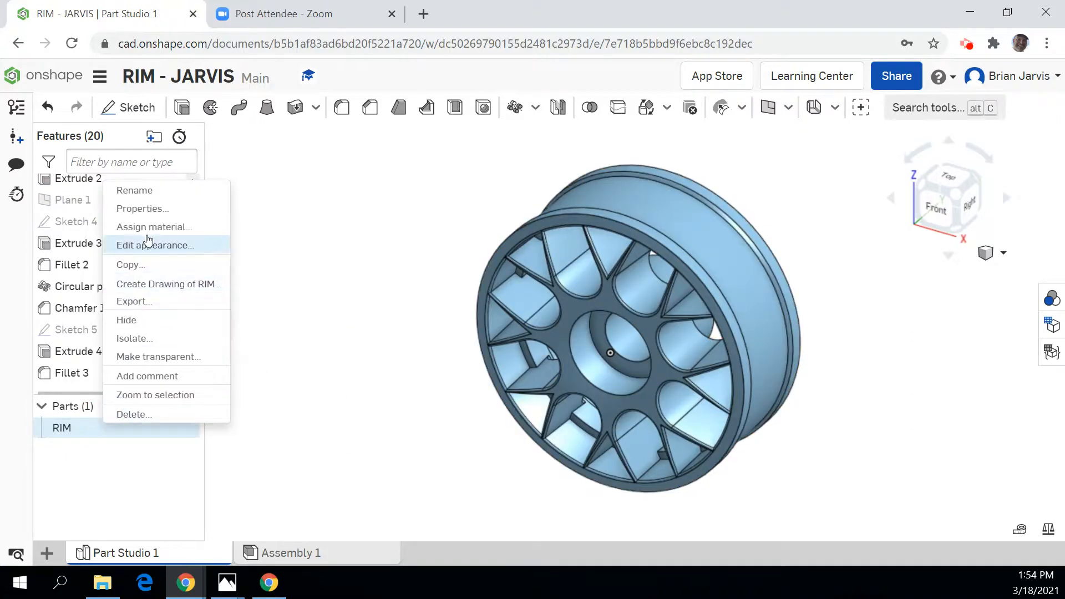
left_click(151, 245)
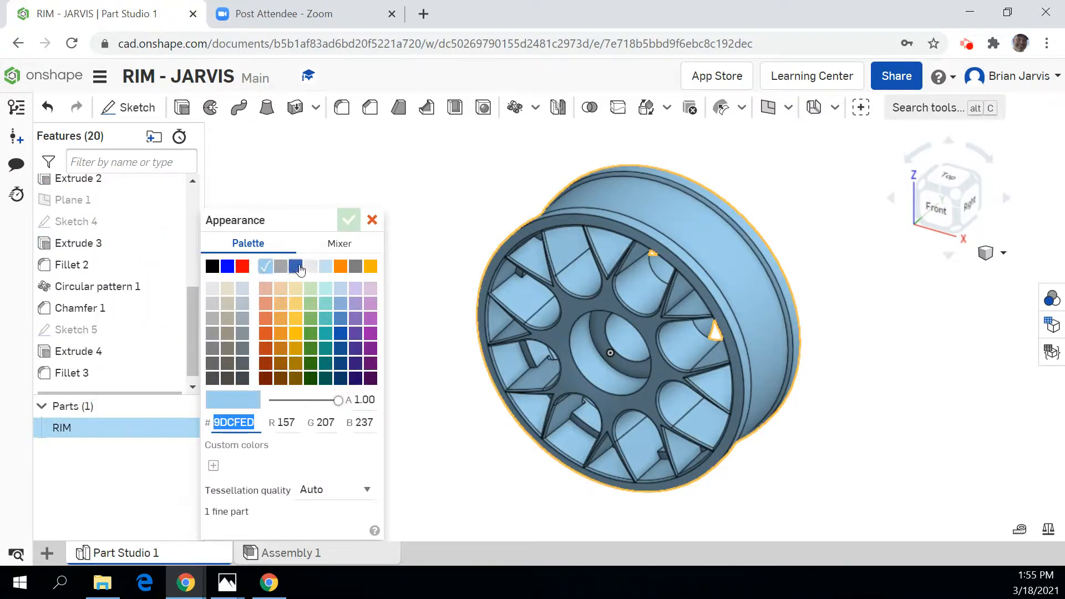
left_click(214, 299)
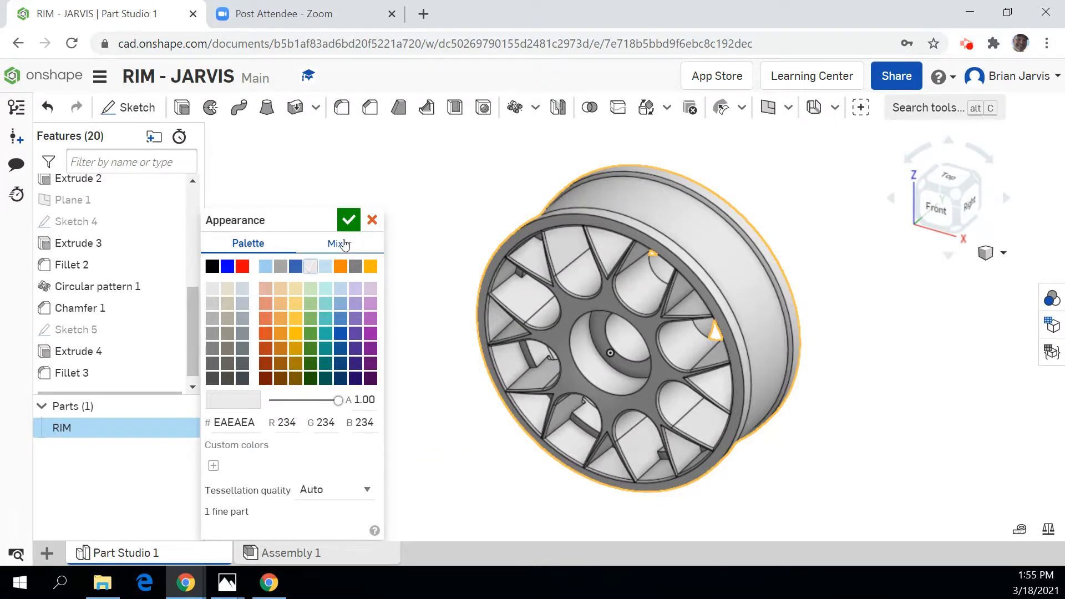
left_click(349, 219)
- Preview the rim shaded without edges, and return it to the standard Shaded display
scroll(809, 418, "down", 2)
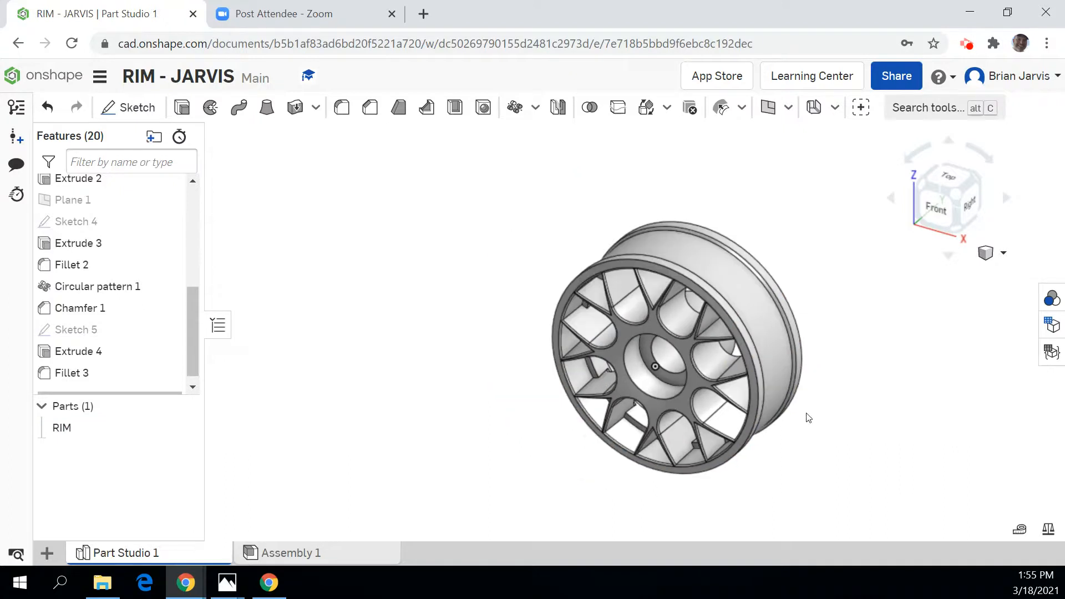
scroll(813, 394, "up", 5)
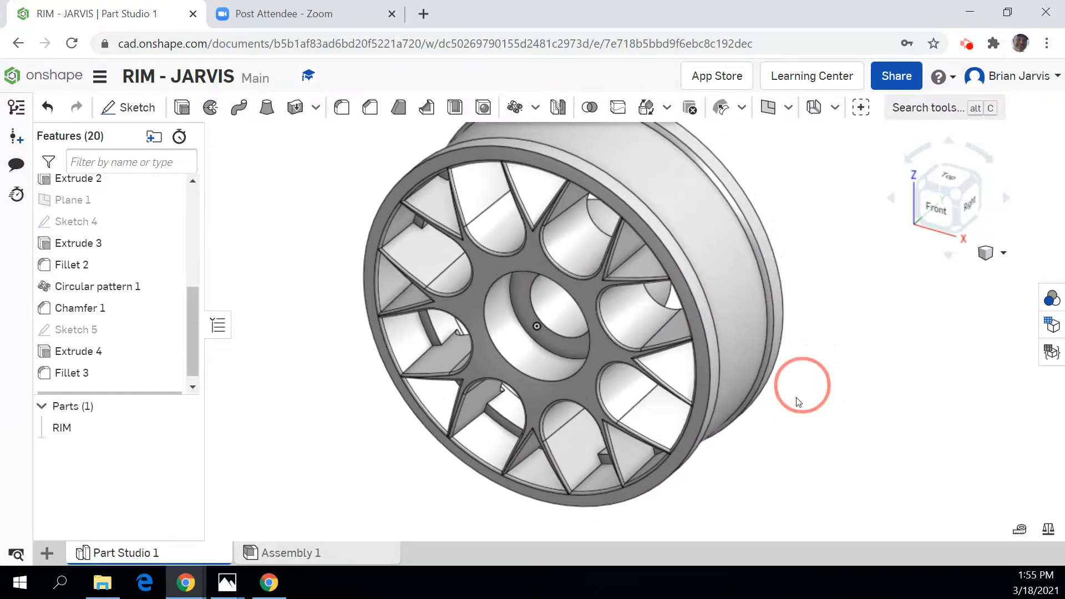
left_click(1002, 253)
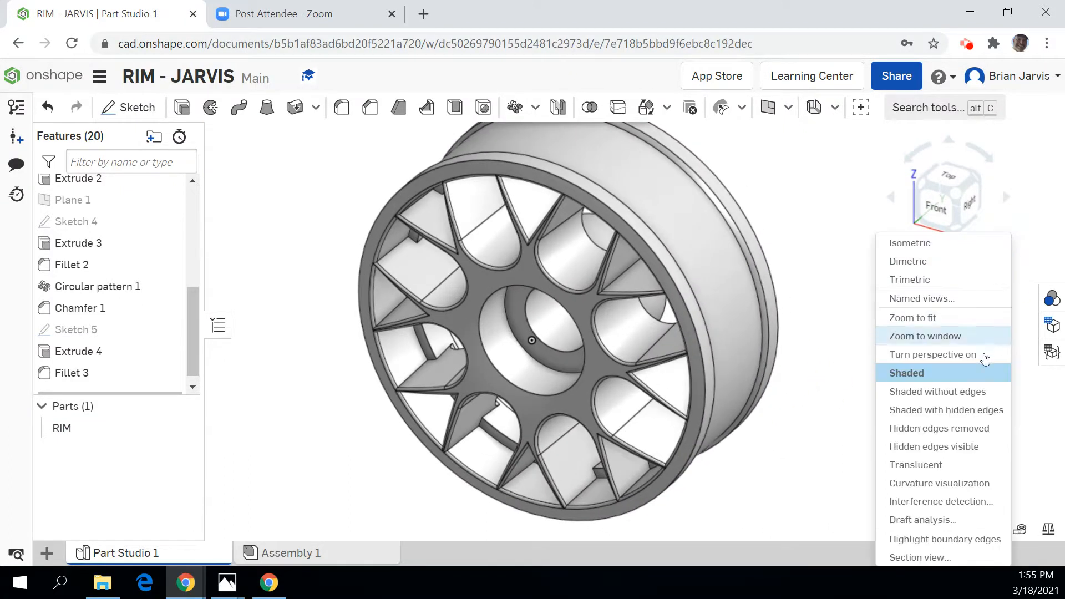
left_click(947, 394)
left_click(841, 399)
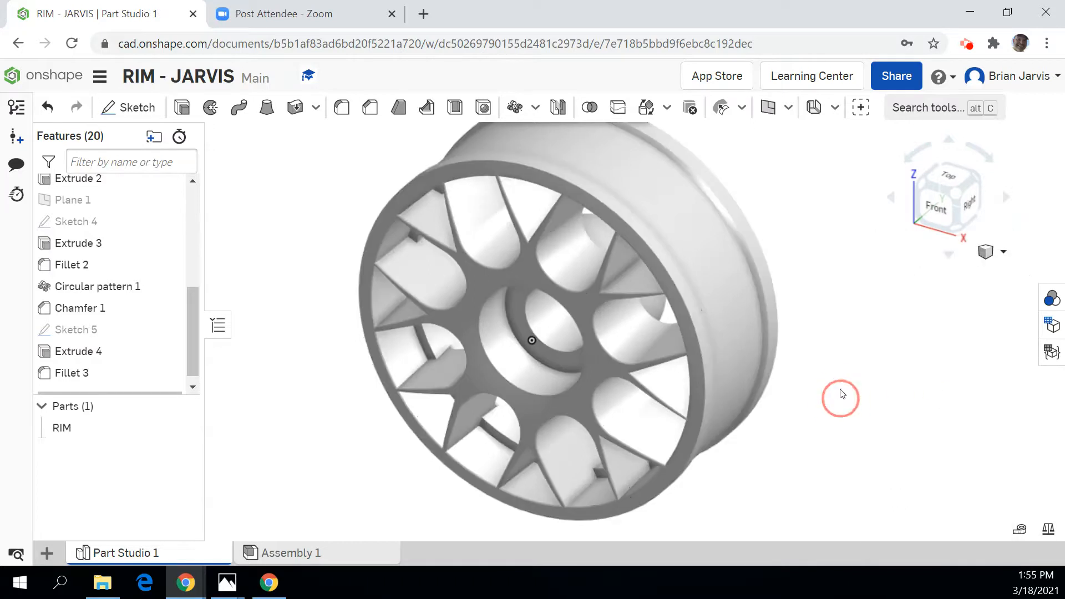
left_click(940, 208)
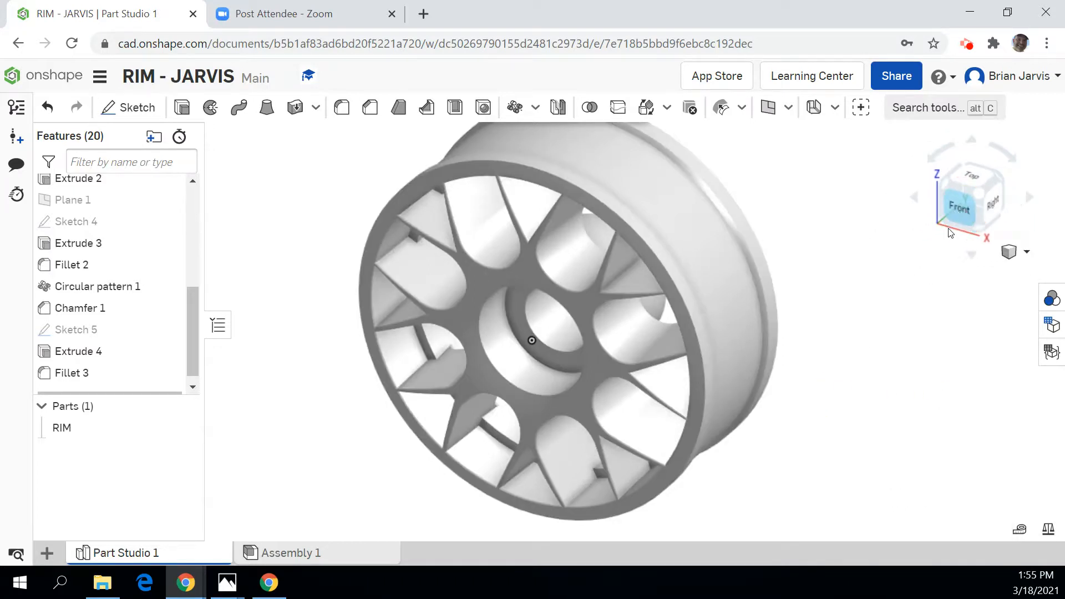
left_click(1009, 254)
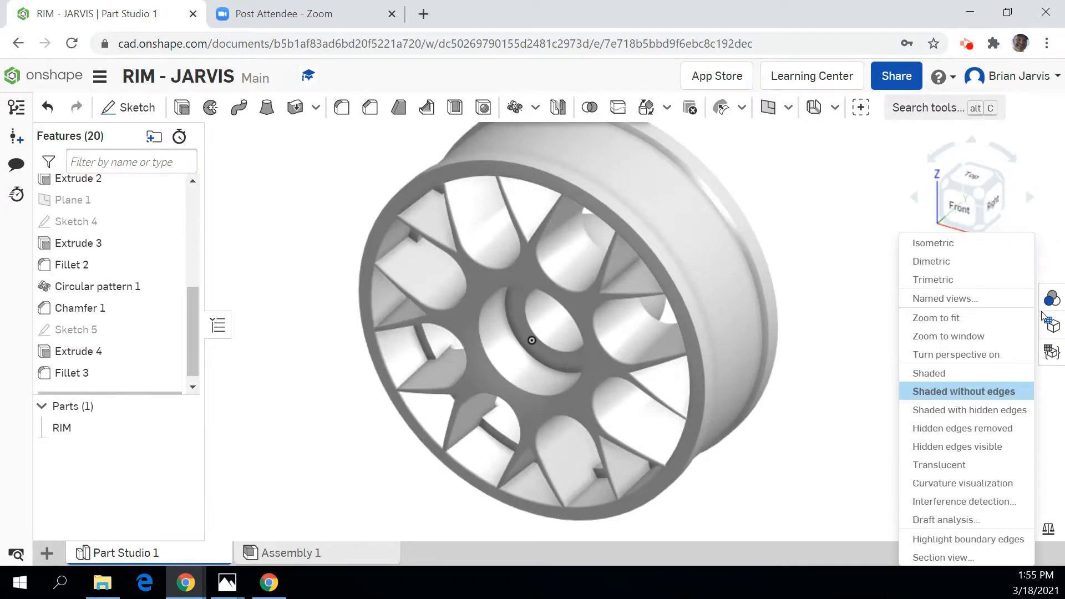
left_click(954, 379)
left_click(916, 386)
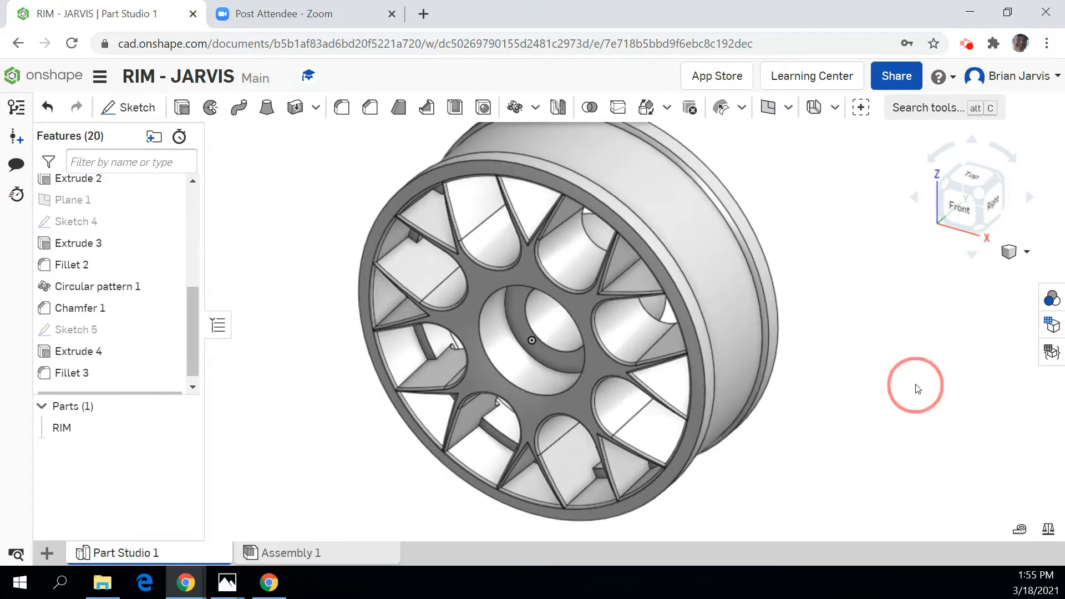
- Inspect the finished rim from the front, from the left at an angle, from the right side and in an angled front view
left_click(953, 206)
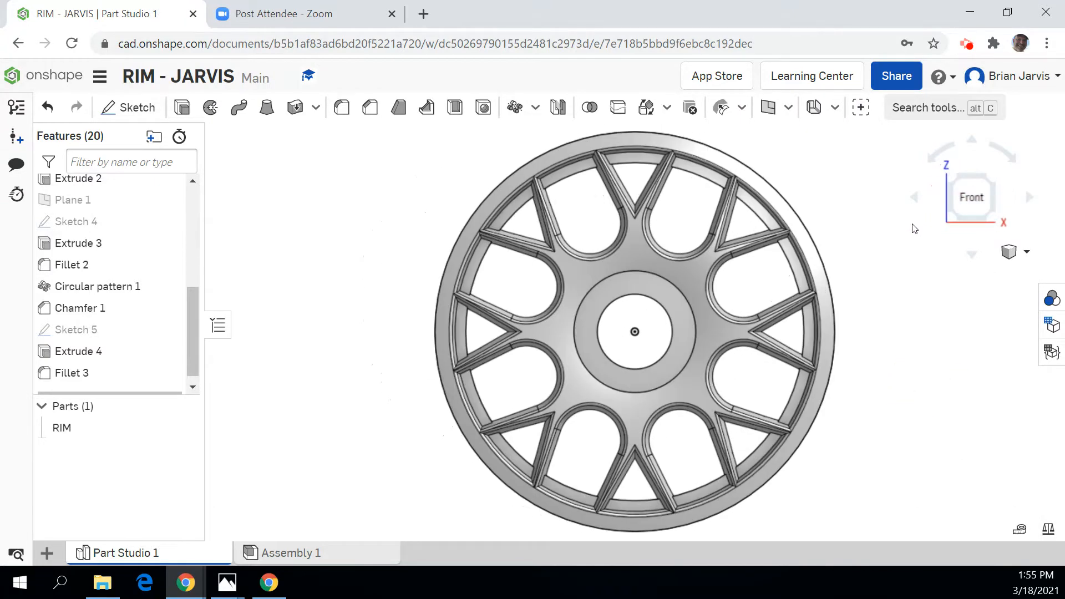
left_click(949, 179)
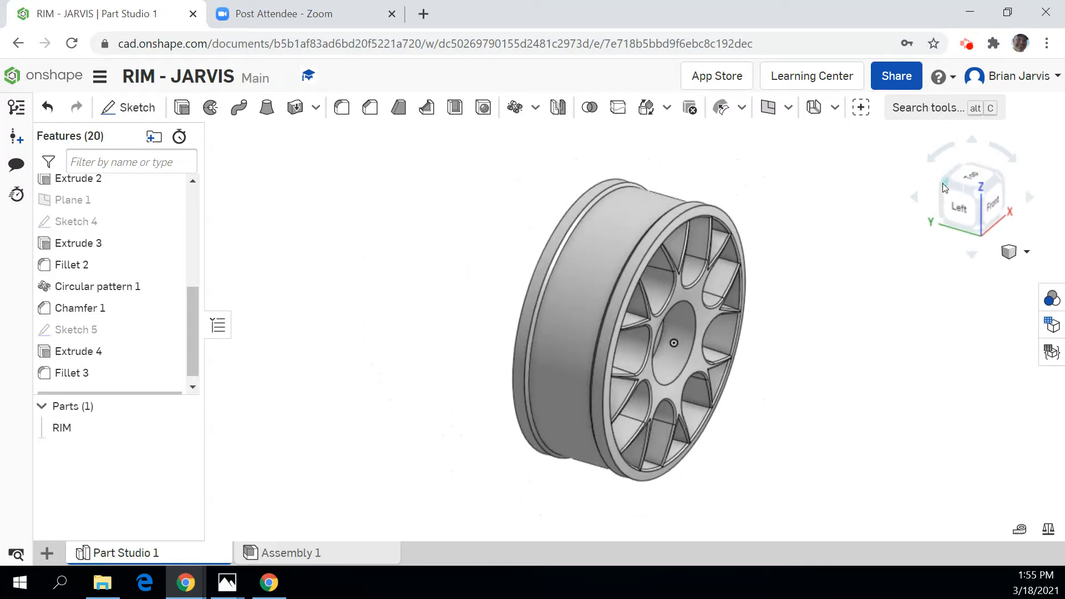
left_click(962, 190)
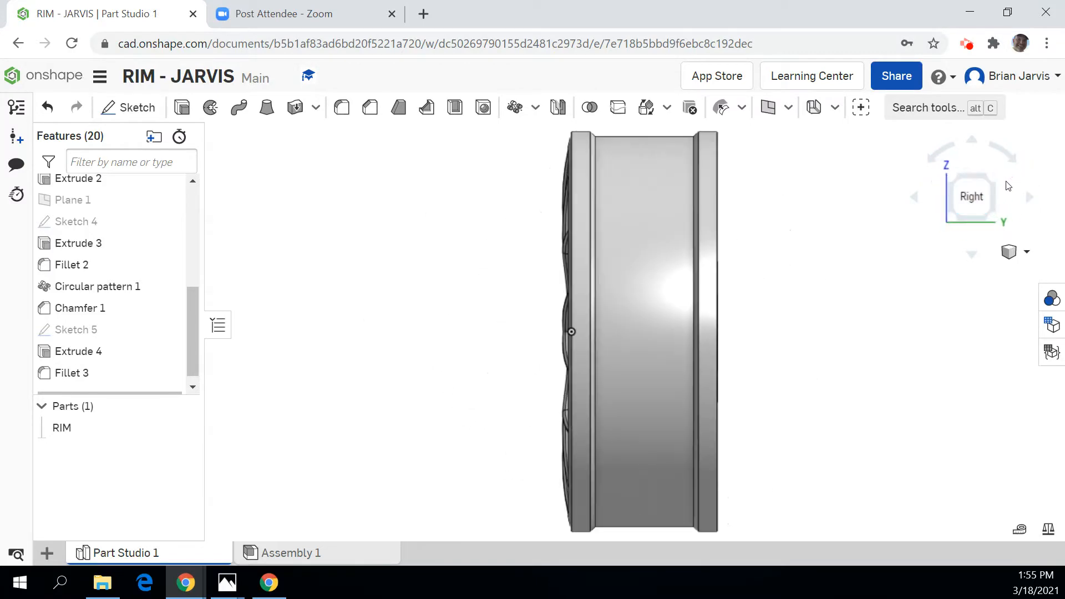
left_click(951, 180)
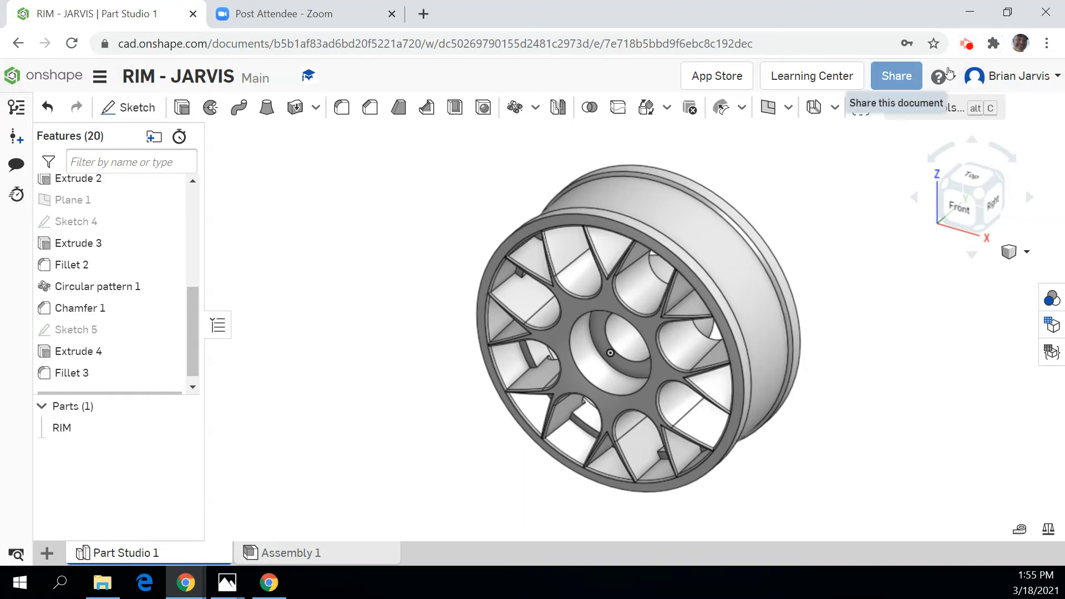
left_click(970, 46)
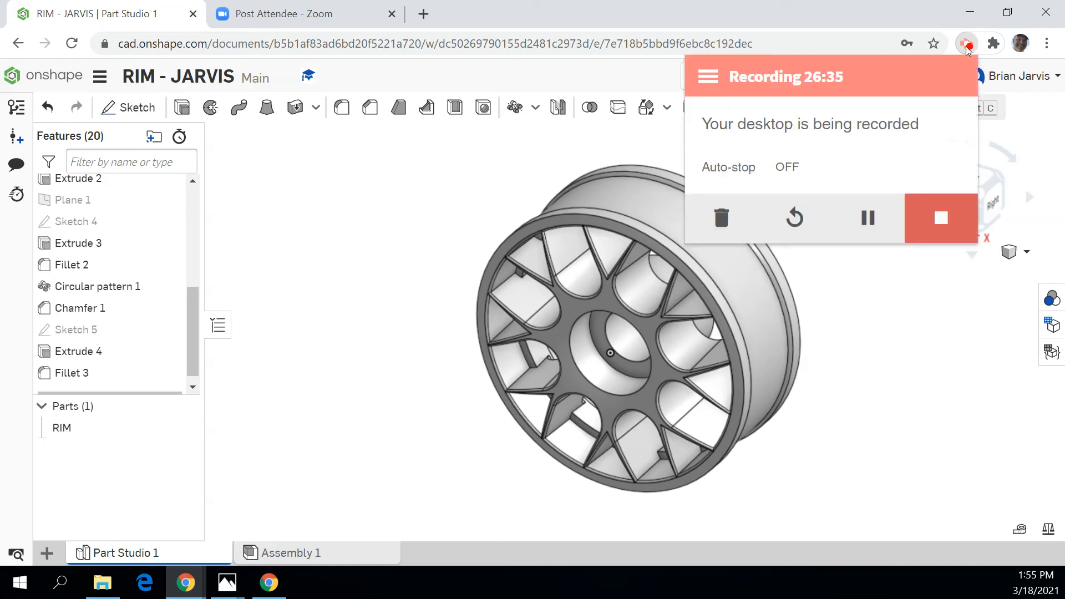